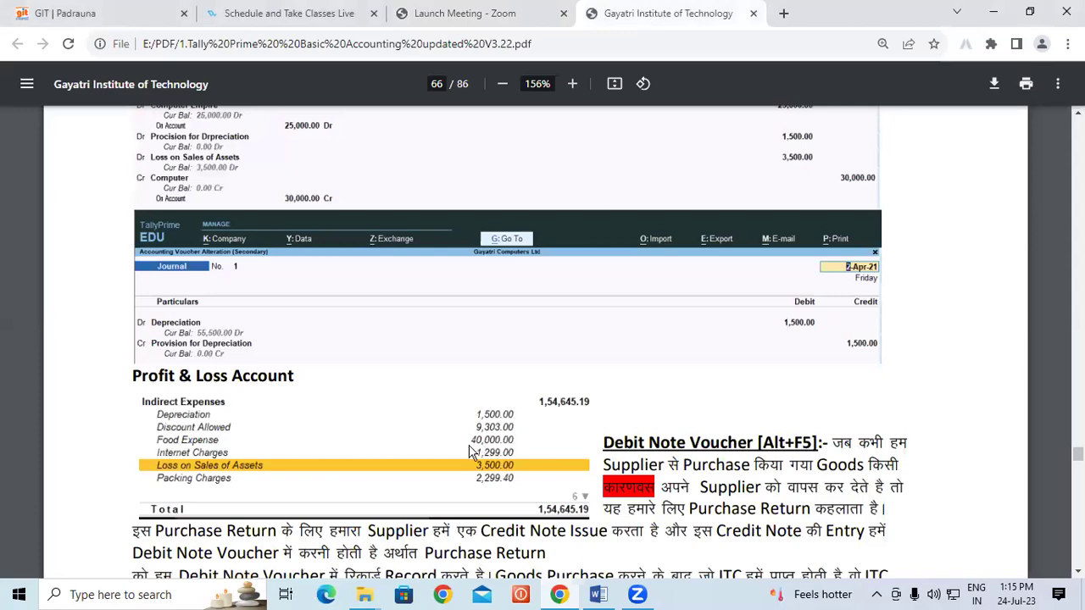
# - Review the Sale of Assets example on pages 65 and 66 of the PDF, including its journal entries and Profit & Loss Account
pyautogui.scroll(3, 436, 454)
pyautogui.scroll(5, 435, 458)
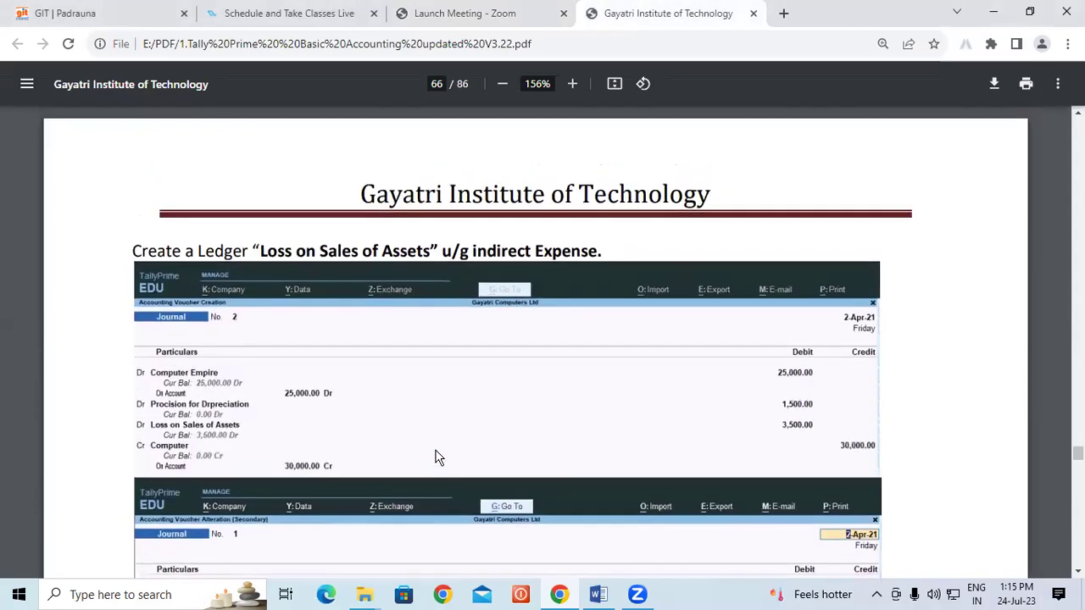
pyautogui.scroll(3, 435, 457)
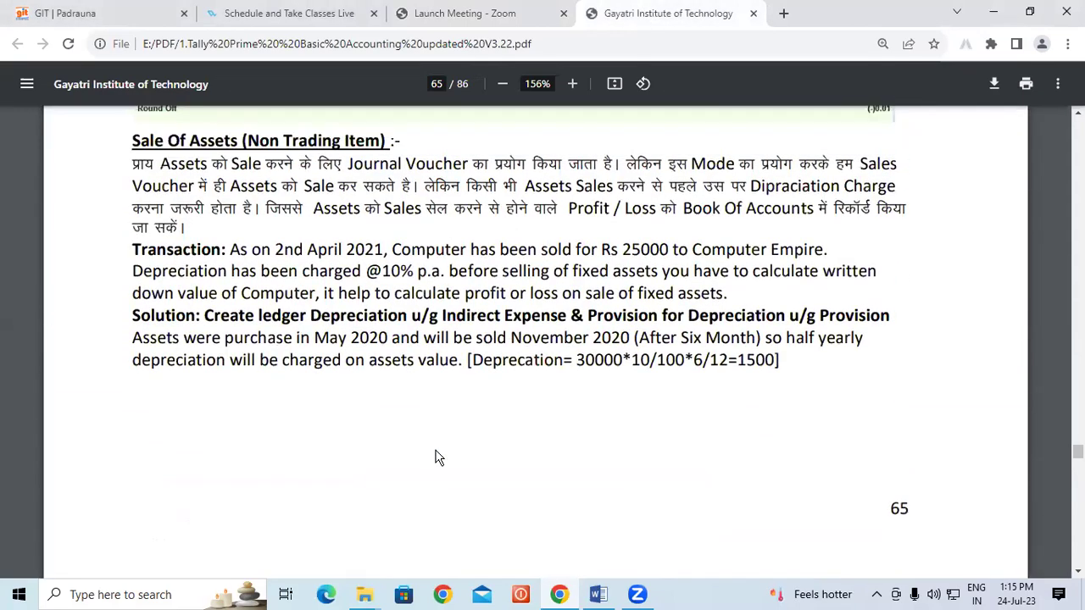
pyautogui.scroll(1, 438, 458)
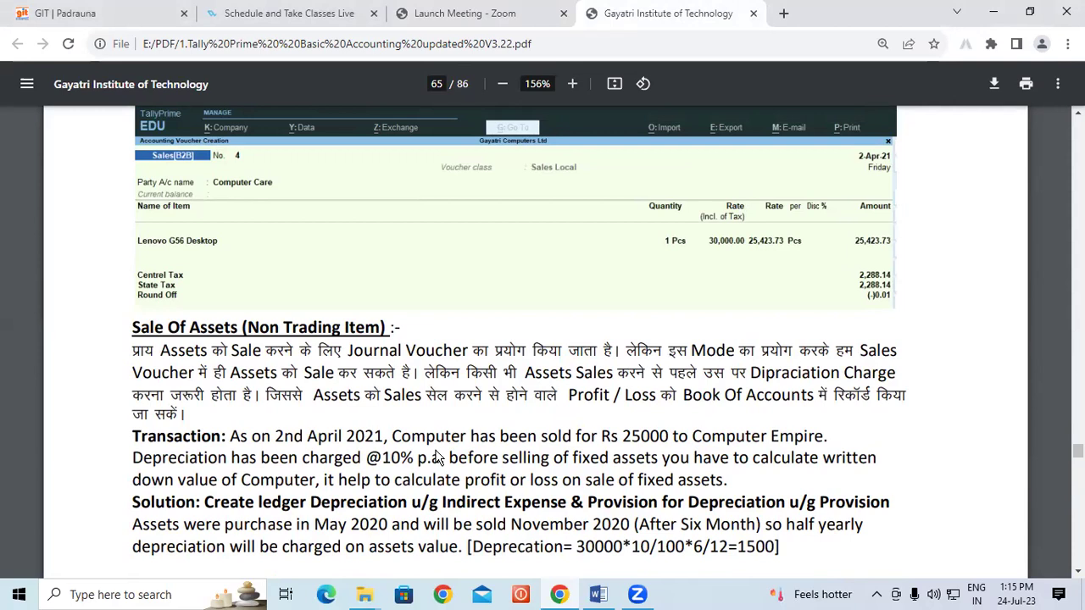
pyautogui.scroll(-10, 438, 458)
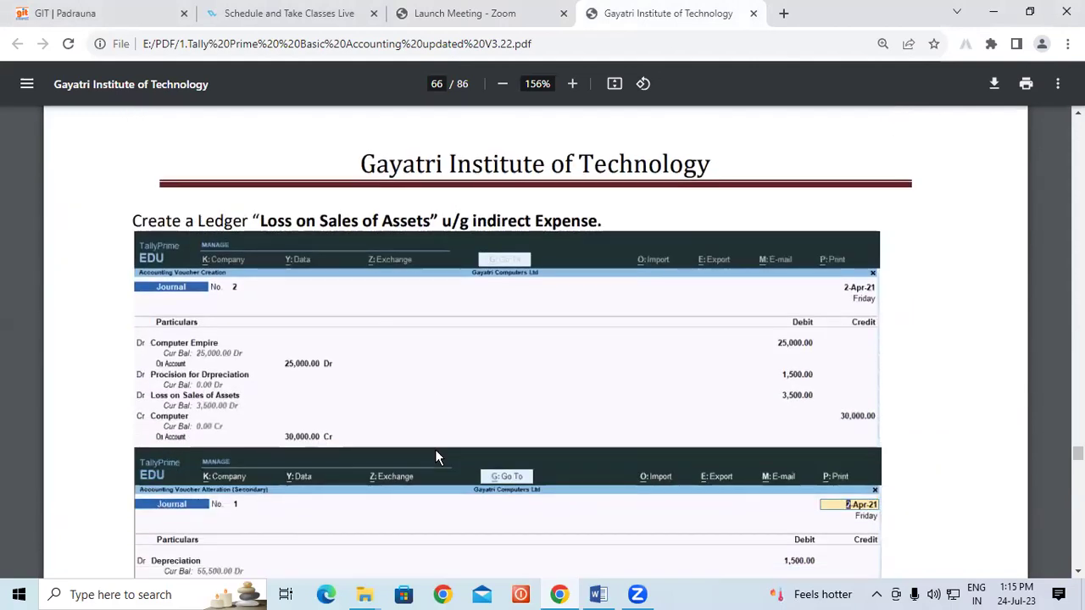
pyautogui.scroll(-2, 195, 347)
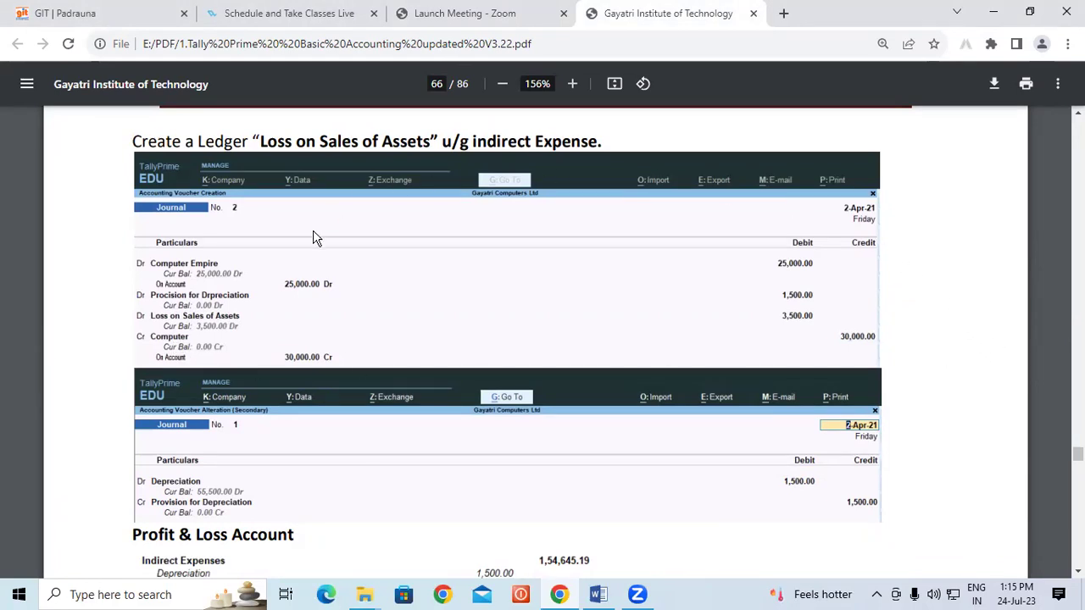
pyautogui.scroll(-2, 328, 245)
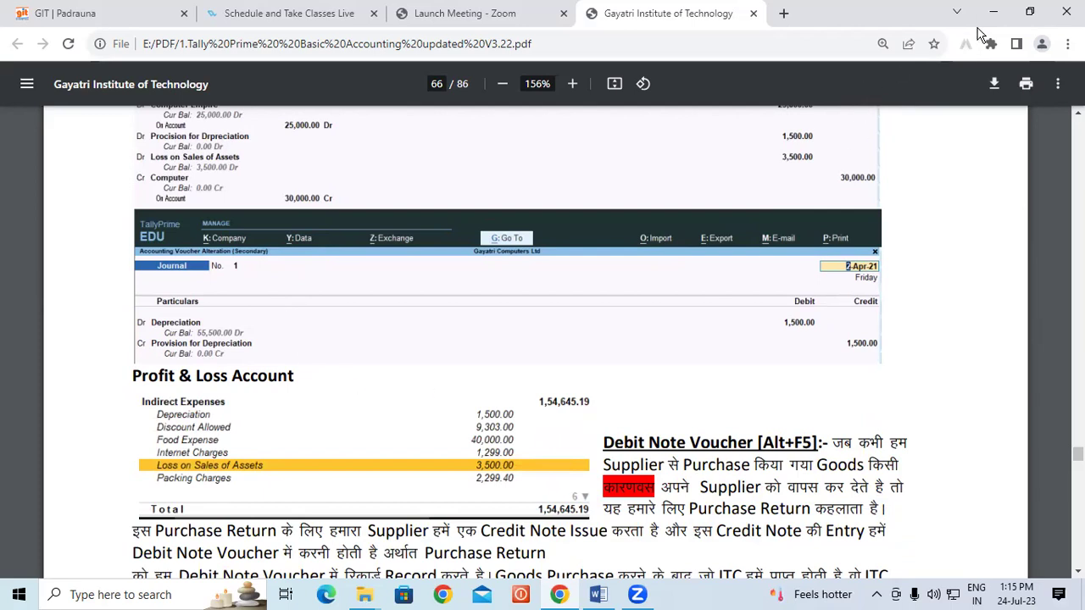
# - Launch TallyPrime (2) from the desktop, and meanwhile reread the sample journal entries on page 66 of the PDF in Chrome
pyautogui.click(993, 12)
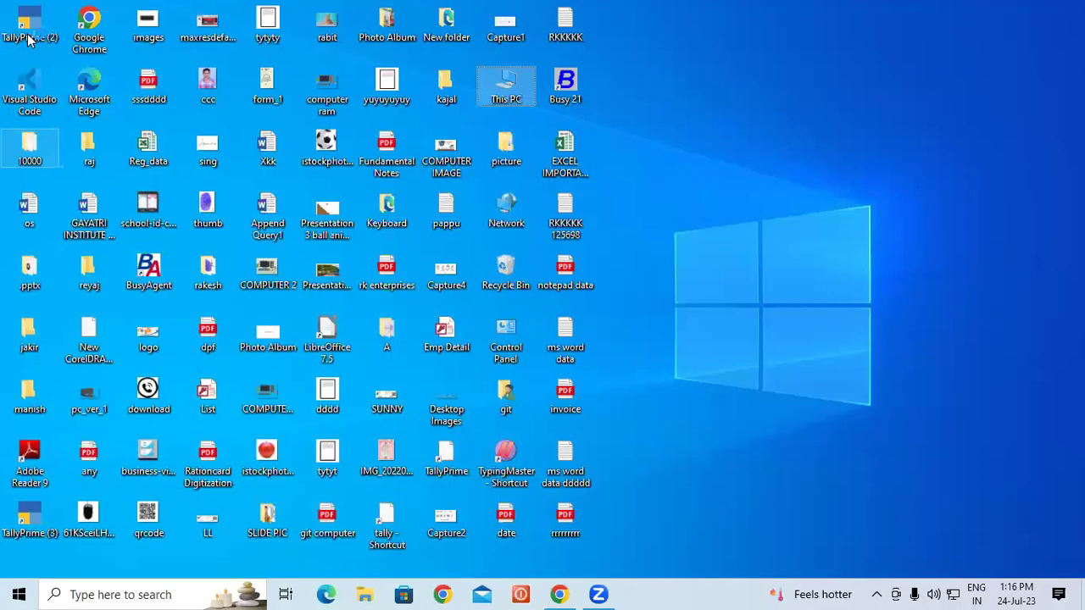
pyautogui.doubleClick(28, 40)
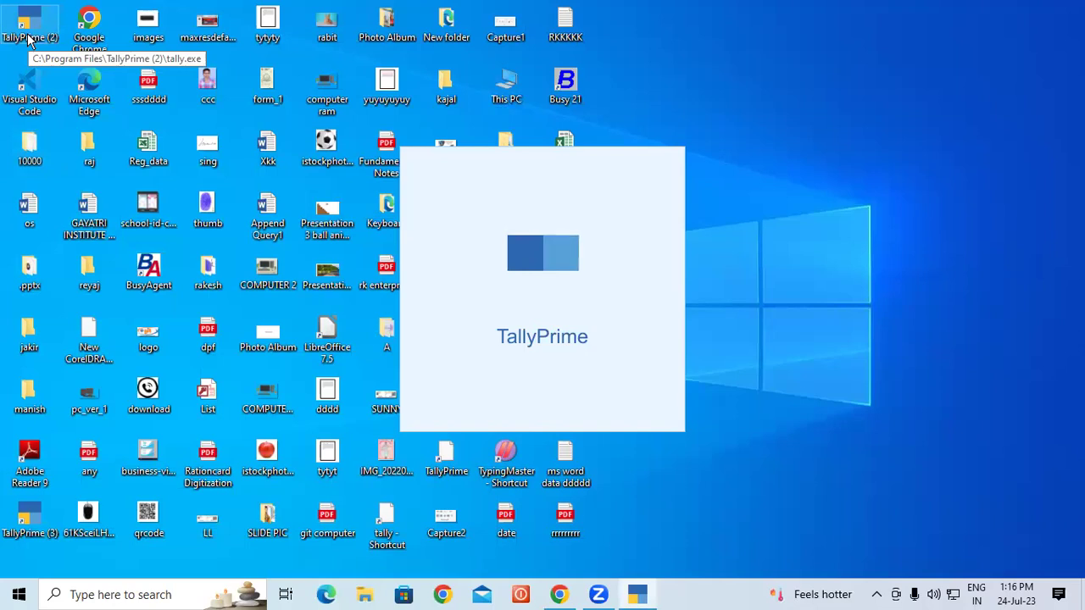
pyautogui.click(558, 596)
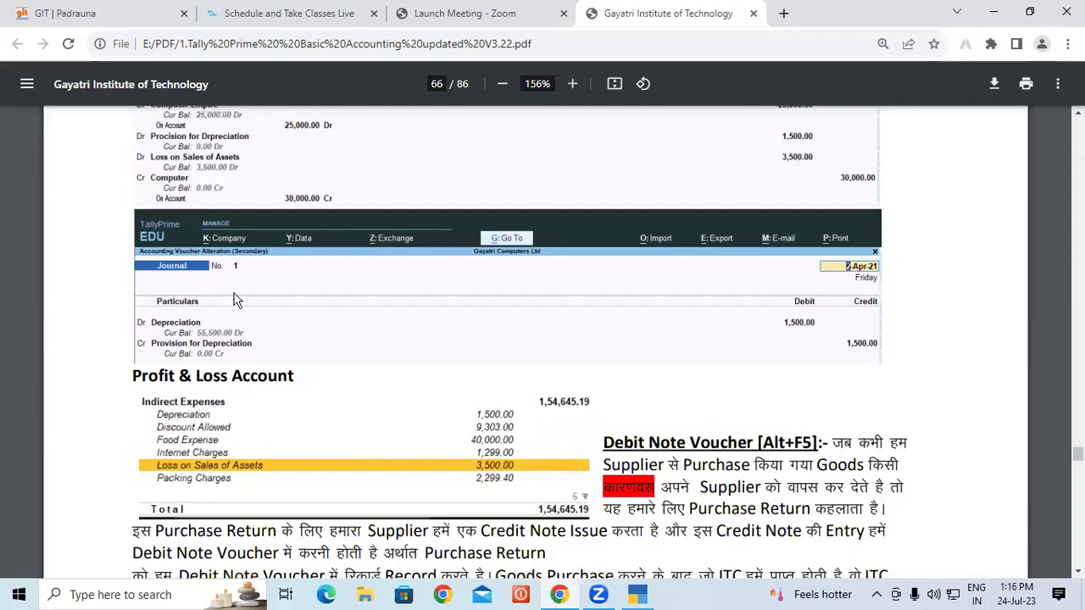
pyautogui.scroll(2, 180, 277)
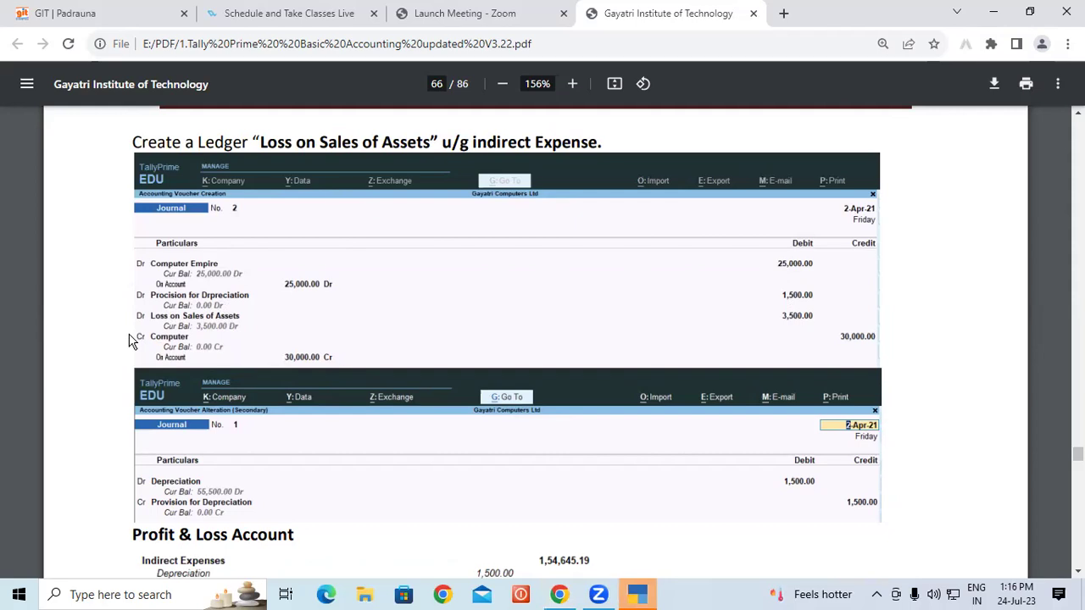
pyautogui.scroll(-1, 193, 305)
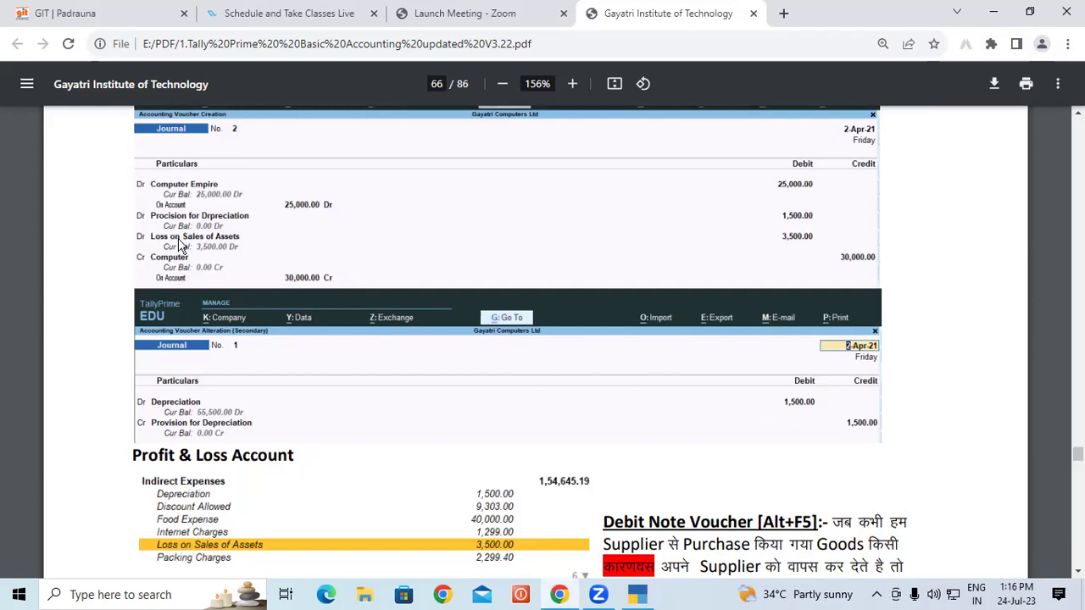
# - Switch to TallyPrime and load the company Gayatri Computer Ltd from the tally data folder on drive D
pyautogui.click(637, 595)
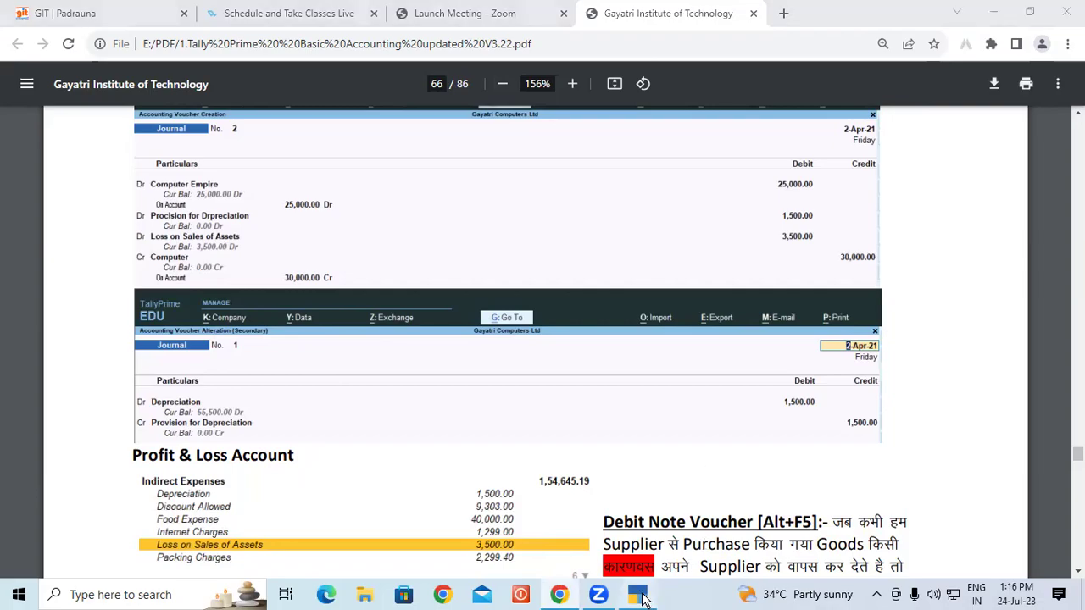
pyautogui.press('Up')
pyautogui.press('Return')
pyautogui.press('Return')
pyautogui.press('Return')
pyautogui.press('Return')
pyautogui.press('Return')
pyautogui.press('Down')
pyautogui.press('Return')
pyautogui.press('Down')
pyautogui.press('Down')
pyautogui.press('Down')
pyautogui.press('Down')
pyautogui.press('Down')
pyautogui.press('Down')
pyautogui.press('Down')
pyautogui.press('Down')
pyautogui.press('Down')
pyautogui.press('Down')
pyautogui.press('Down')
pyautogui.press('Down')
pyautogui.press('Down')
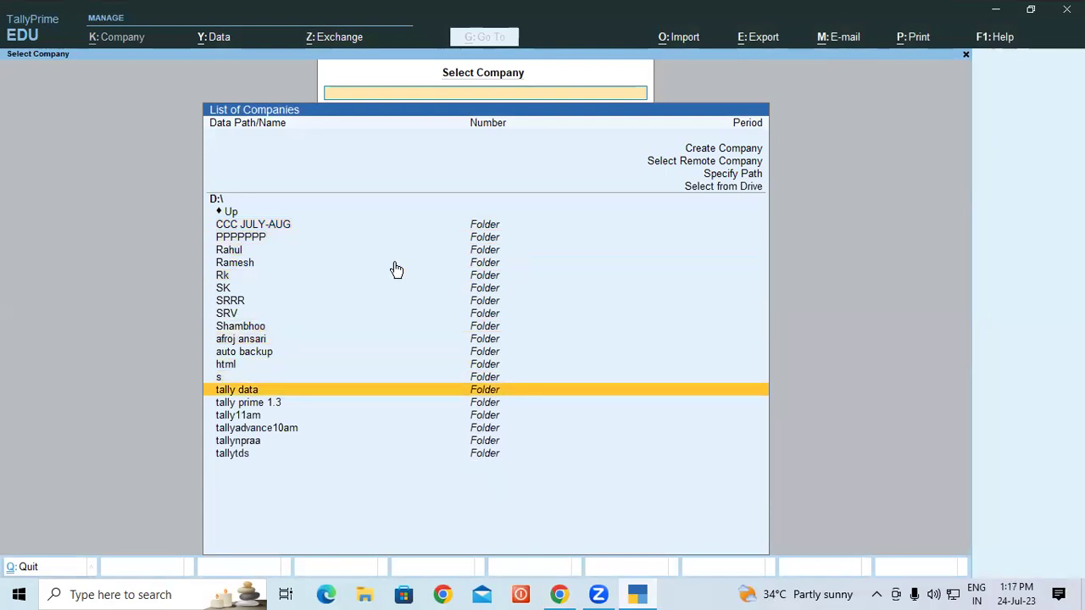
pyautogui.press('Return')
pyautogui.press('Return')
# - Open the Day Book of Gayatri Computer Ltd
pyautogui.press('Up')
pyautogui.press('Up')
pyautogui.press('Up')
pyautogui.press('Up')
pyautogui.press('Up')
pyautogui.press('Up')
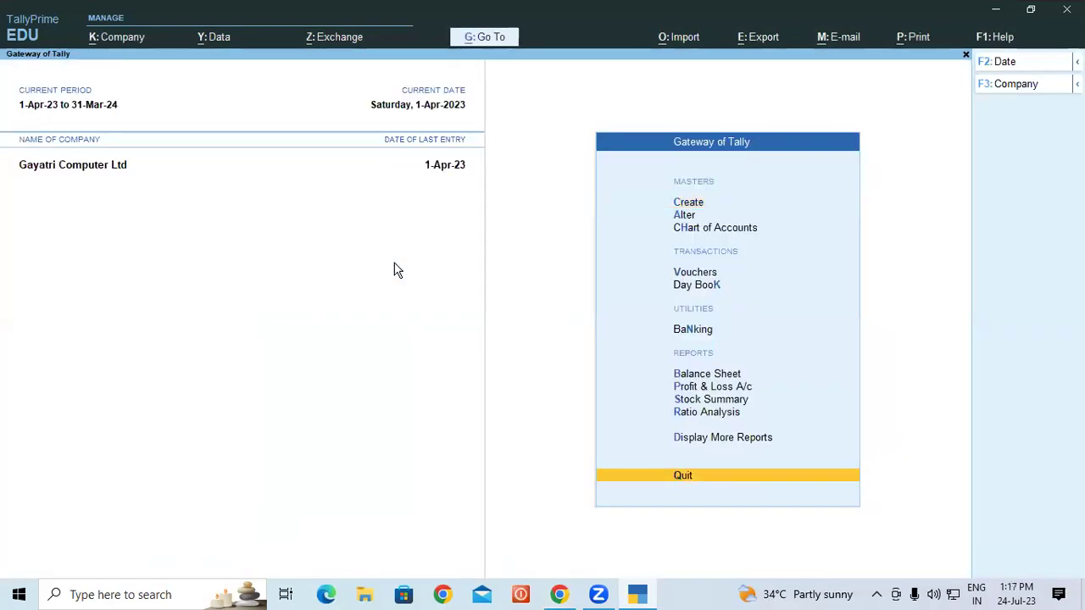
pyautogui.press('Up')
pyautogui.press('Up')
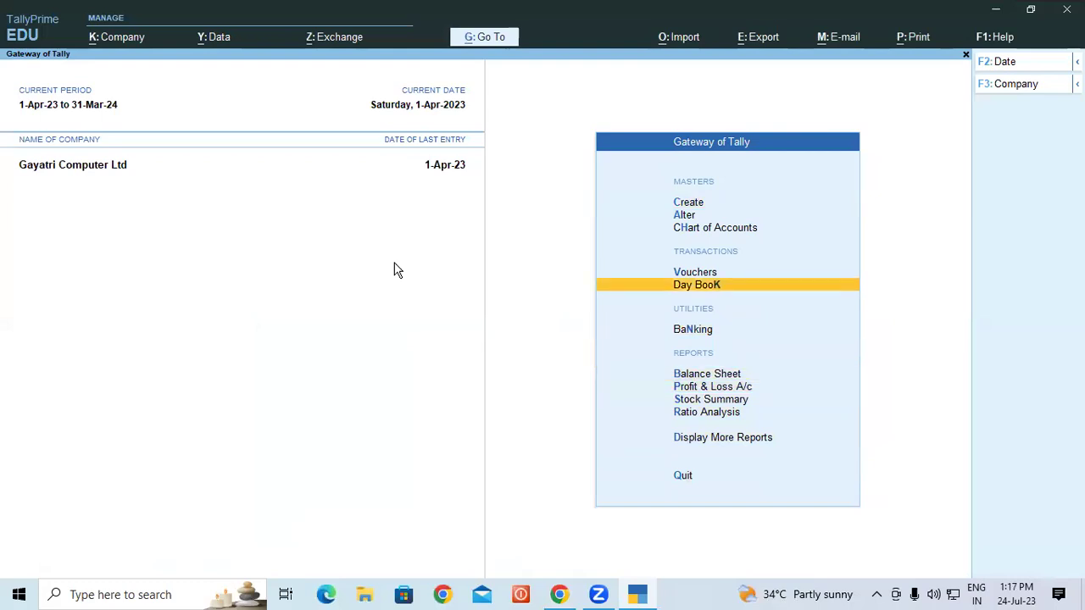
pyautogui.press('Return')
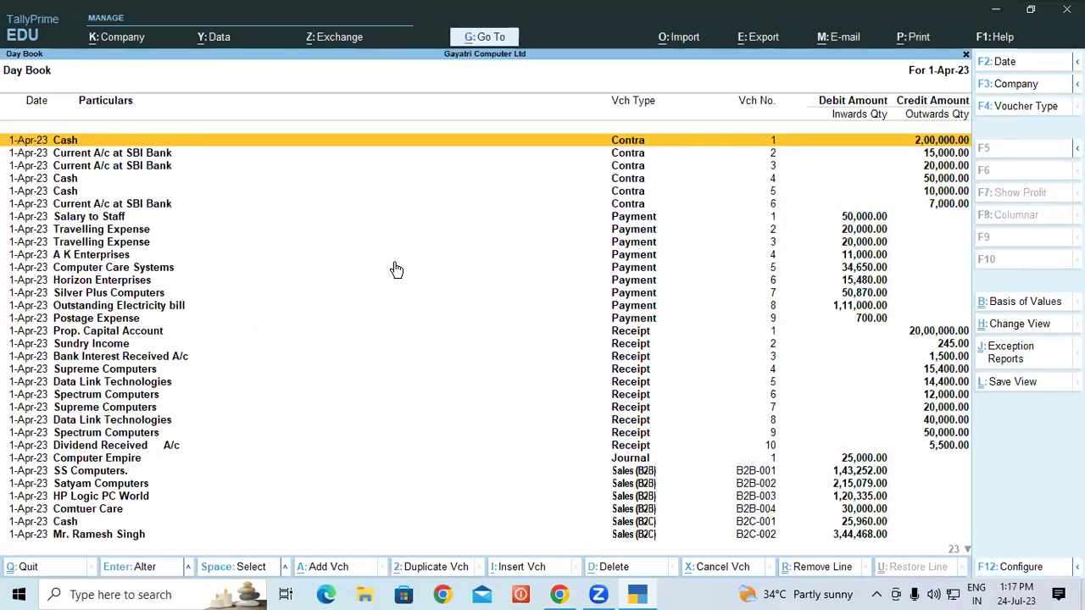
# - Examine the Computer Empire journal voucher from the Day Book, and close it without saving
pyautogui.press('Down')
pyautogui.press('Down')
pyautogui.press('Down')
pyautogui.press('Down')
pyautogui.press('Down')
pyautogui.press('Down')
pyautogui.press('Down')
pyautogui.press('Down')
pyautogui.press('Down')
pyautogui.press('Down')
pyautogui.press('Down')
pyautogui.press('Down')
pyautogui.press('Down')
pyautogui.press('Down')
pyautogui.press('Down')
pyautogui.press('Down')
pyautogui.press('Down')
pyautogui.press('Down')
pyautogui.press('Down')
pyautogui.press('Down')
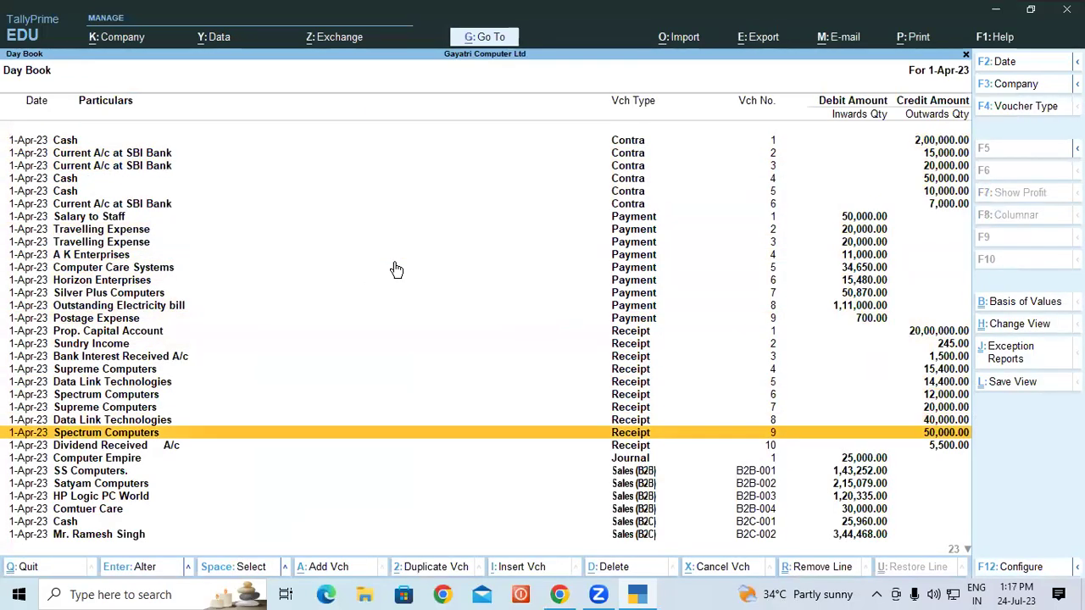
pyautogui.press('Return')
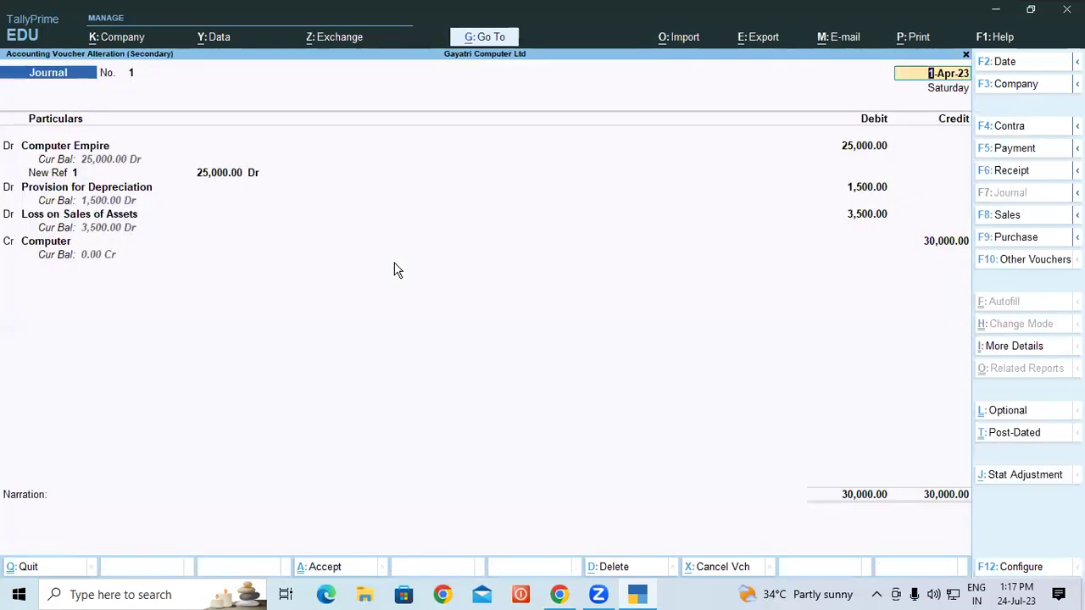
pyautogui.press('BackSpace')
pyautogui.press('Escape')
pyautogui.press('y')
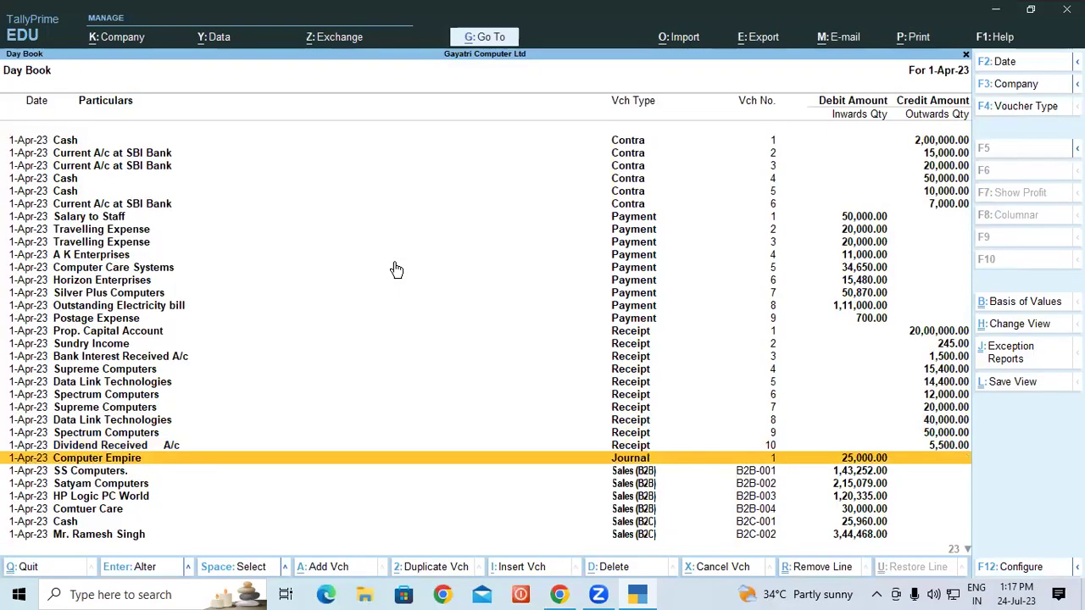
# - Leave the Day Book and display the Profit & Loss A/c in detailed form
pyautogui.press('Escape')
pyautogui.press('Down')
pyautogui.press('Down')
pyautogui.press('Down')
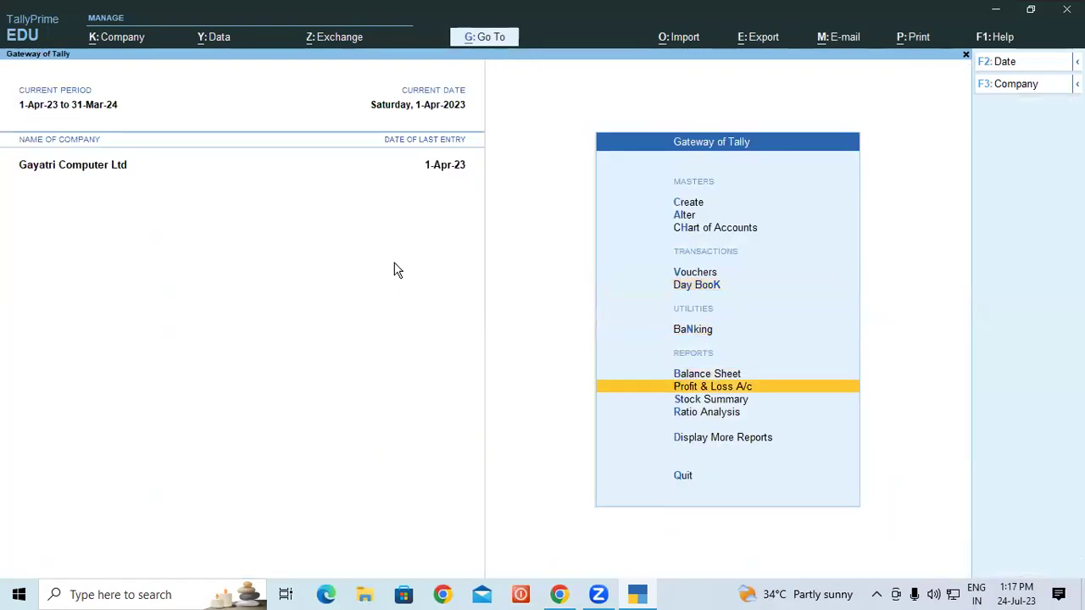
pyautogui.press('Return')
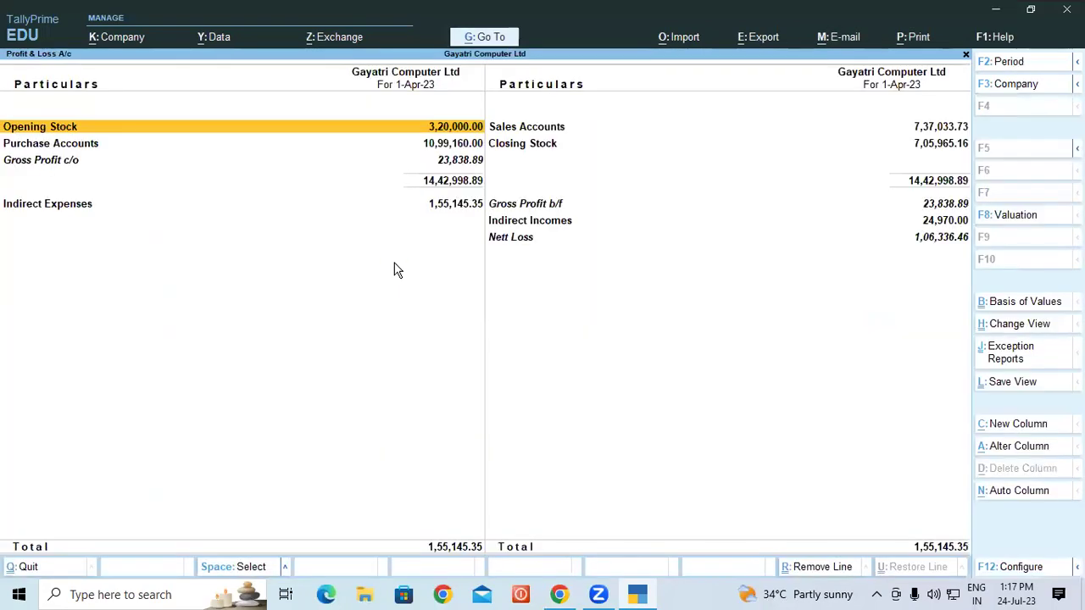
pyautogui.press('alt')
pyautogui.hotkey('alt', 'F5')
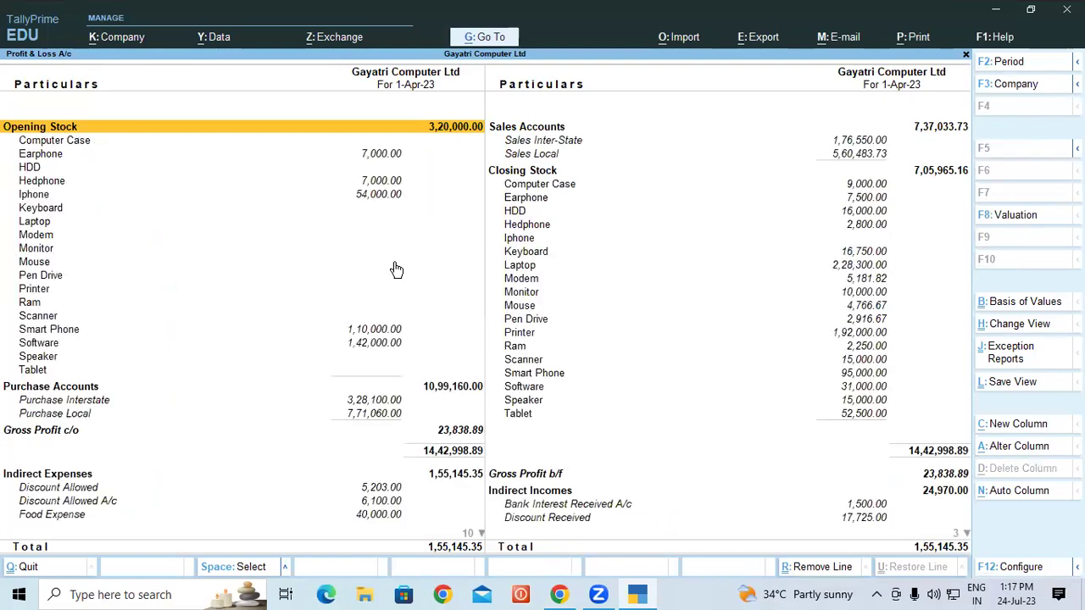
# - Locate the Loss on Sales of Assets entry under Indirect Expenses in the Profit & Loss A/c
pyautogui.press('Down')
pyautogui.press('Down')
pyautogui.press('Down')
pyautogui.press('Down')
pyautogui.press('Down')
pyautogui.press('Down')
pyautogui.press('Down')
pyautogui.press('Down')
pyautogui.press('Down')
pyautogui.press('Down')
pyautogui.press('Down')
pyautogui.press('Down')
pyautogui.press('Down')
pyautogui.press('Down')
pyautogui.press('Down')
pyautogui.press('Down')
pyautogui.press('Down')
pyautogui.press('Down')
pyautogui.press('Down')
pyautogui.press('Down')
pyautogui.press('Down')
pyautogui.press('Down')
pyautogui.press('Down')
pyautogui.press('Down')
pyautogui.press('Down')
pyautogui.press('Down')
pyautogui.press('Down')
pyautogui.press('Down')
pyautogui.press('Down')
pyautogui.press('Down')
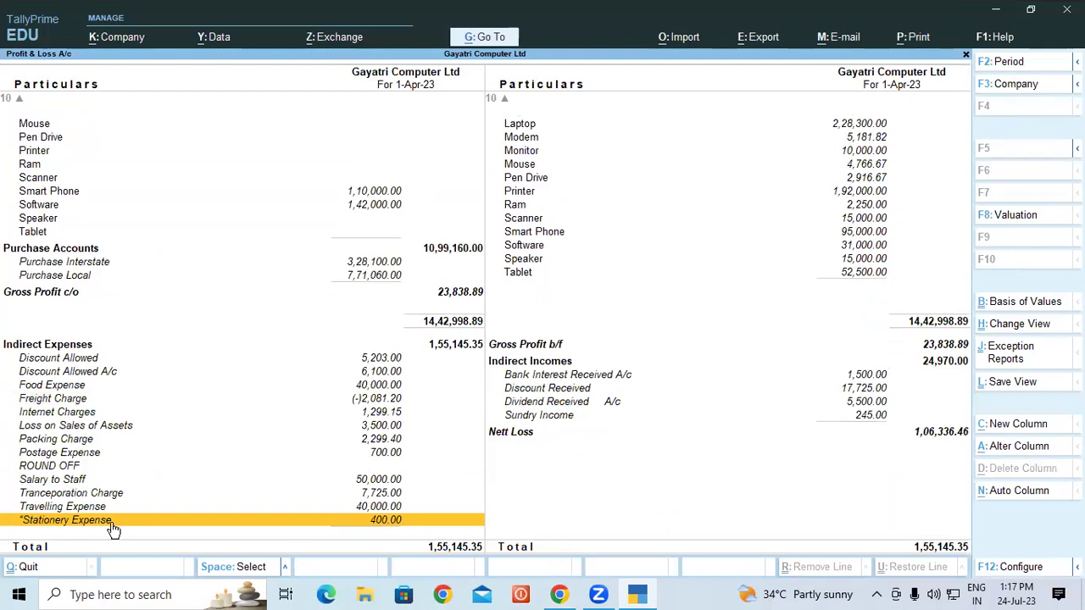
pyautogui.click(94, 429)
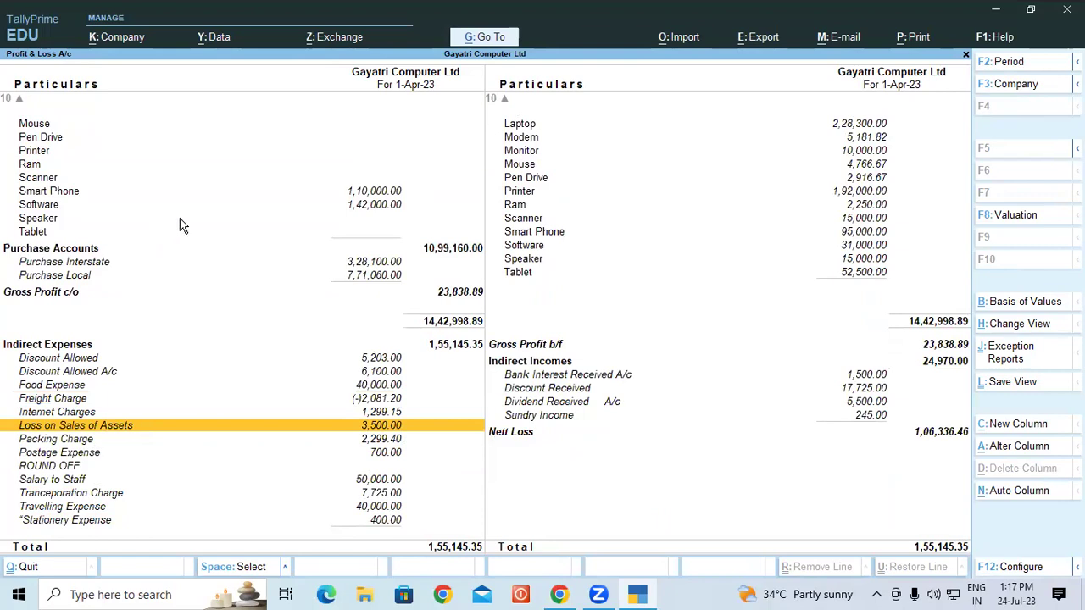
# - Check the depreciation entry in the PDF, and start a TallyPrime journal voucher debiting Depreciation with 1,500
pyautogui.hotkey('alt', 'Tab')
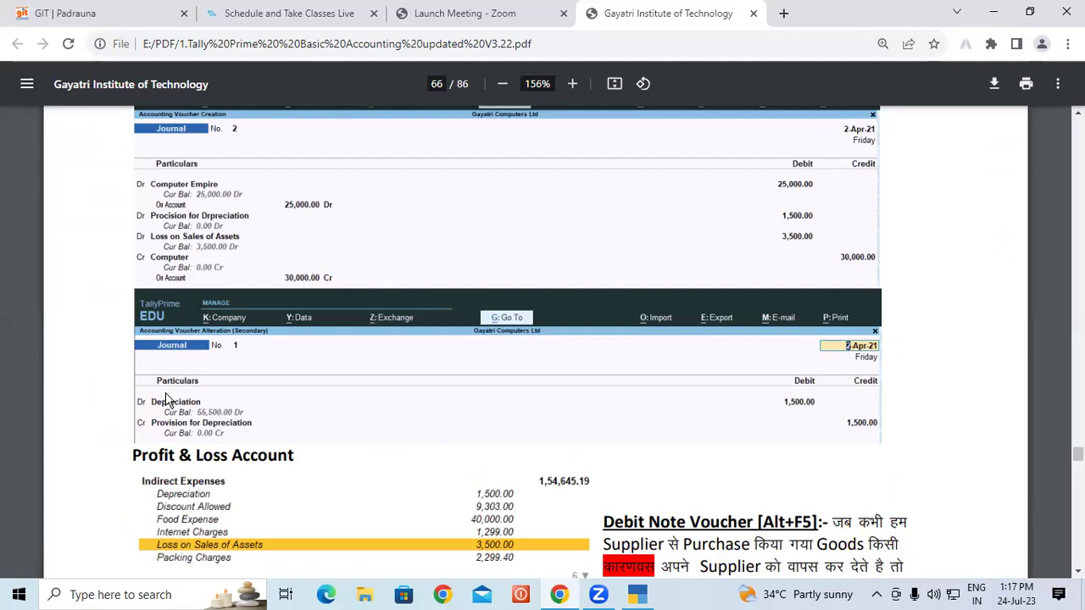
pyautogui.click(638, 596)
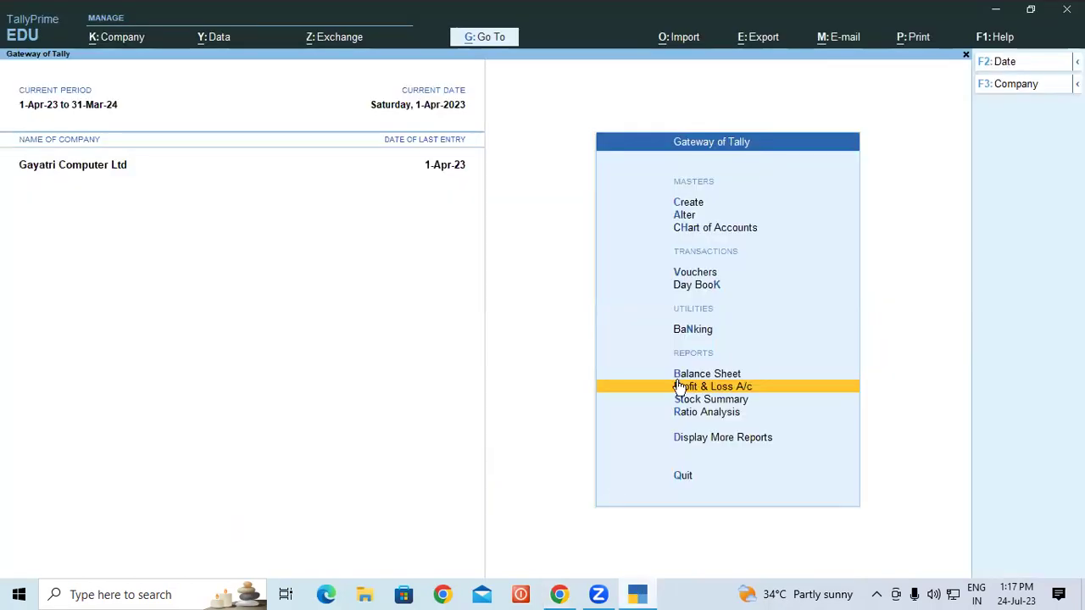
pyautogui.click(698, 276)
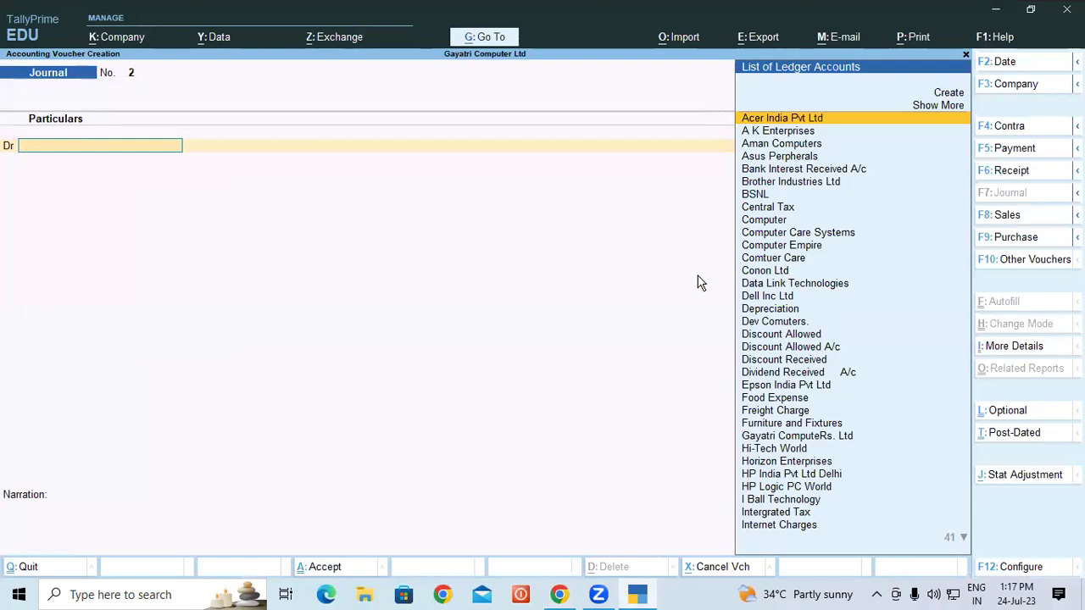
pyautogui.write('D')
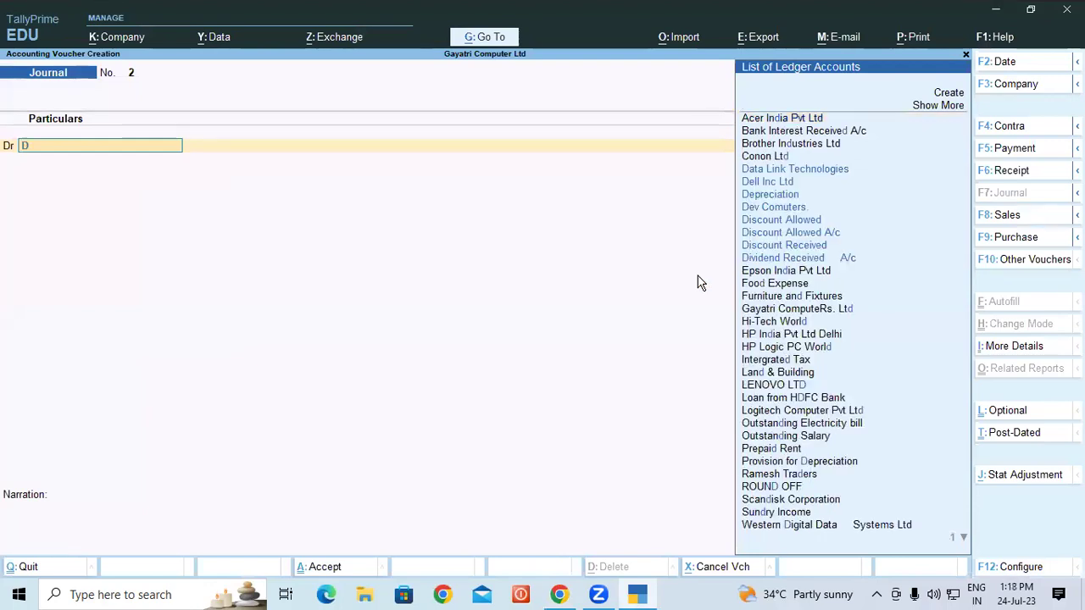
pyautogui.press('Down')
pyautogui.press('Down')
pyautogui.press('Return')
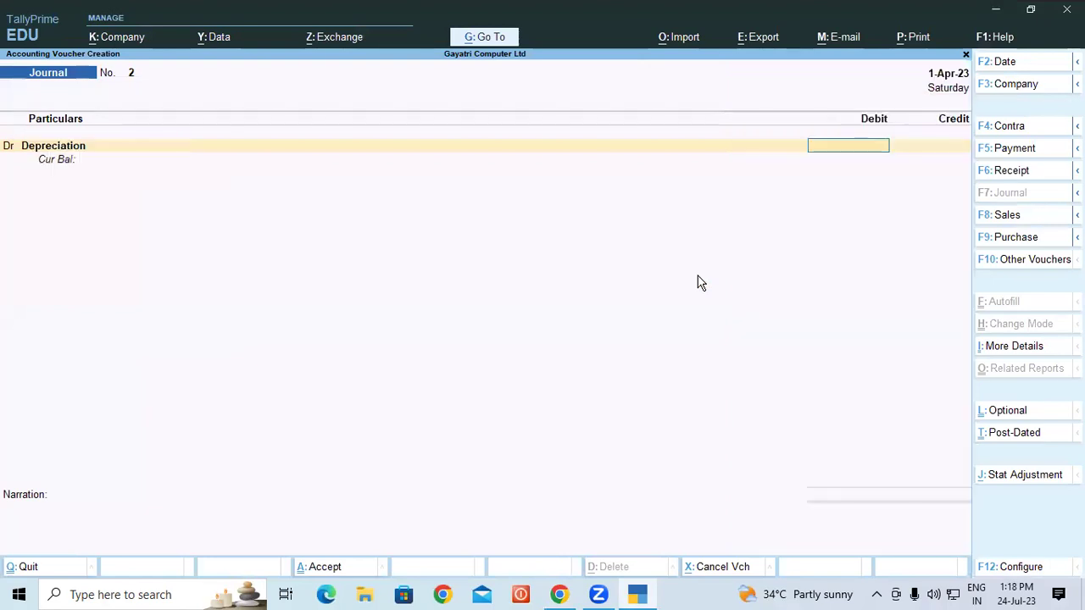
pyautogui.write('160')
pyautogui.press('BackSpace')
pyautogui.press('BackSpace')
pyautogui.write('500')
pyautogui.press('Return')
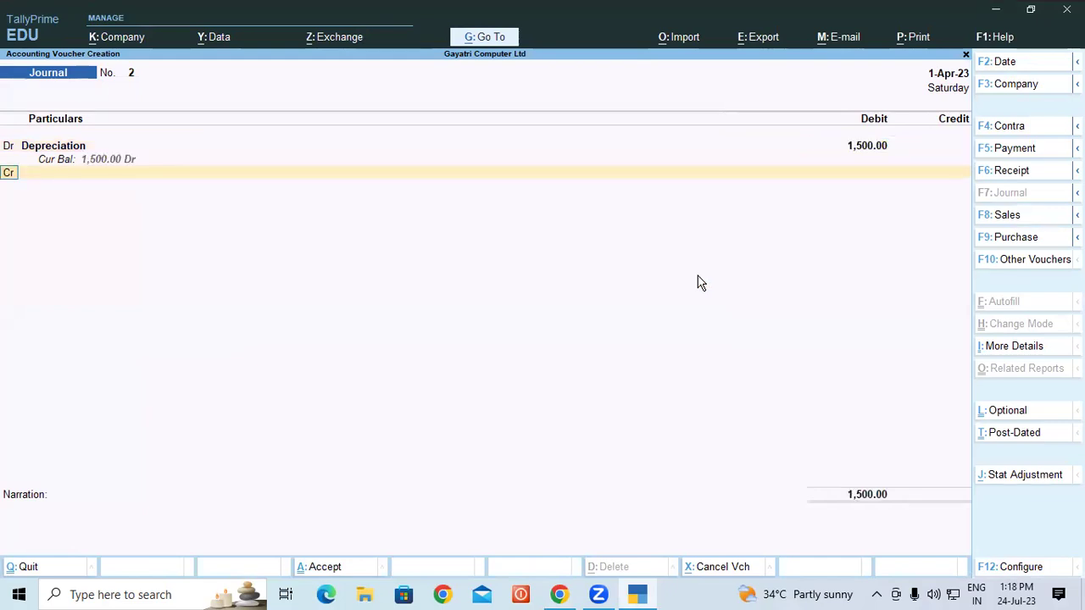
# - Credit Provision for Depreciation with 1,500 in the journal voucher, and leave the voucher without saving it
pyautogui.write('Pr')
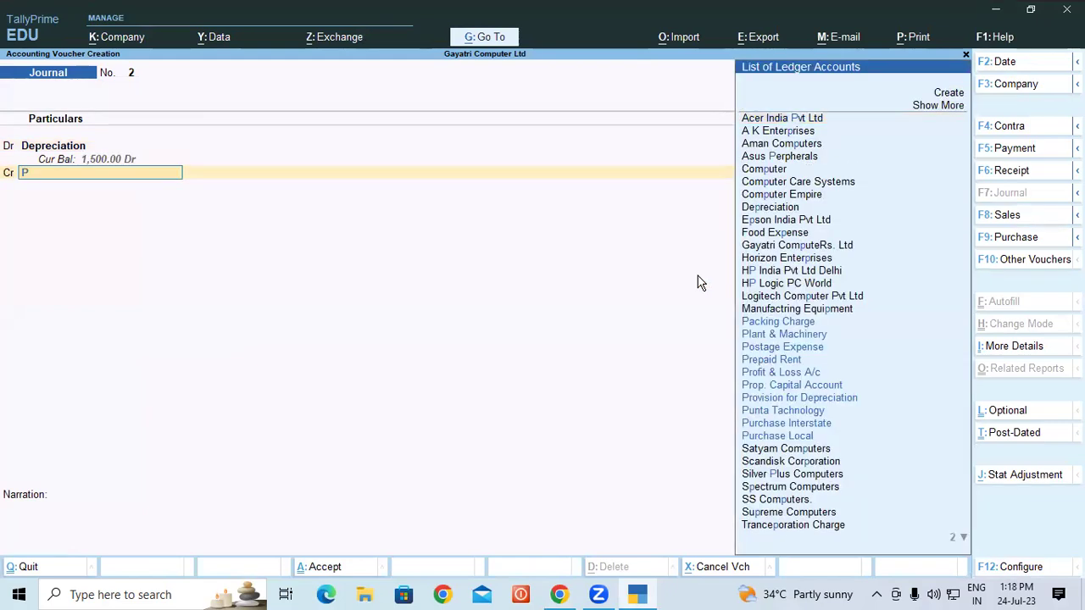
pyautogui.press('Down')
pyautogui.press('Down')
pyautogui.press('Down')
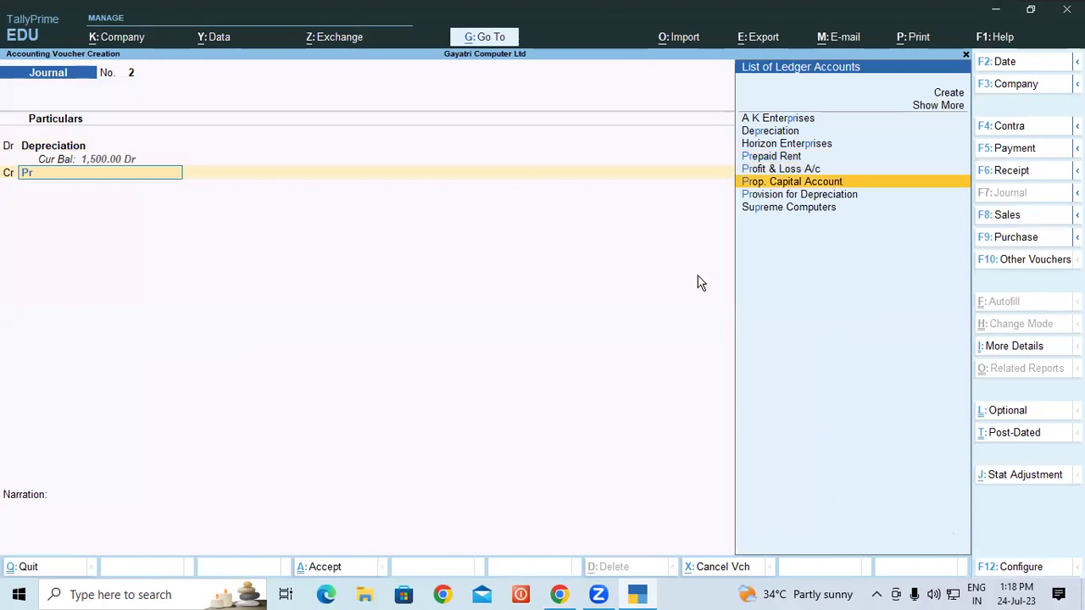
pyautogui.press('Return')
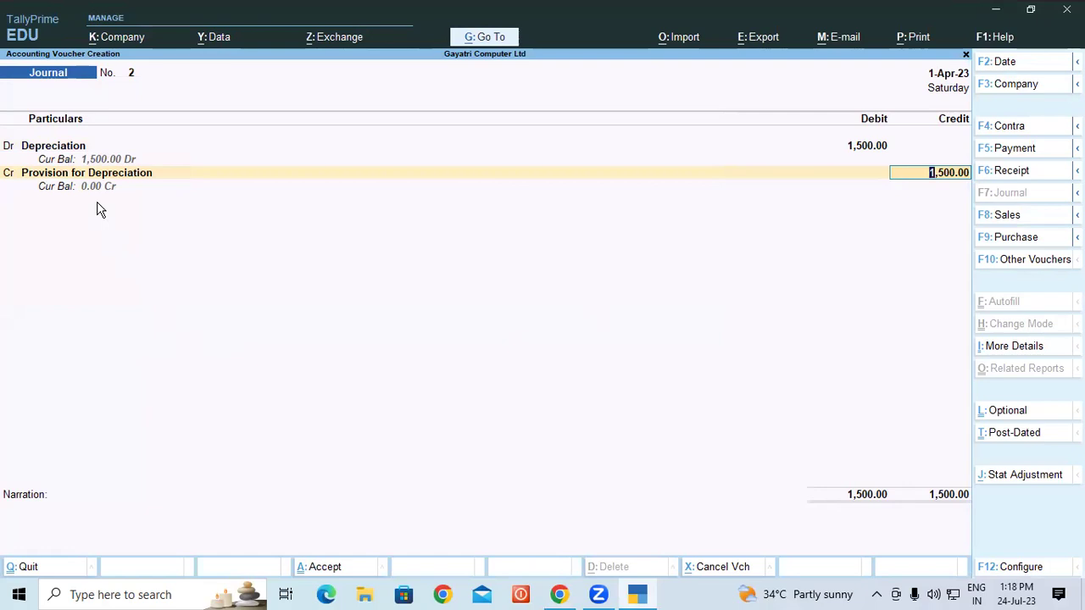
pyautogui.press('BackSpace')
pyautogui.press('Escape')
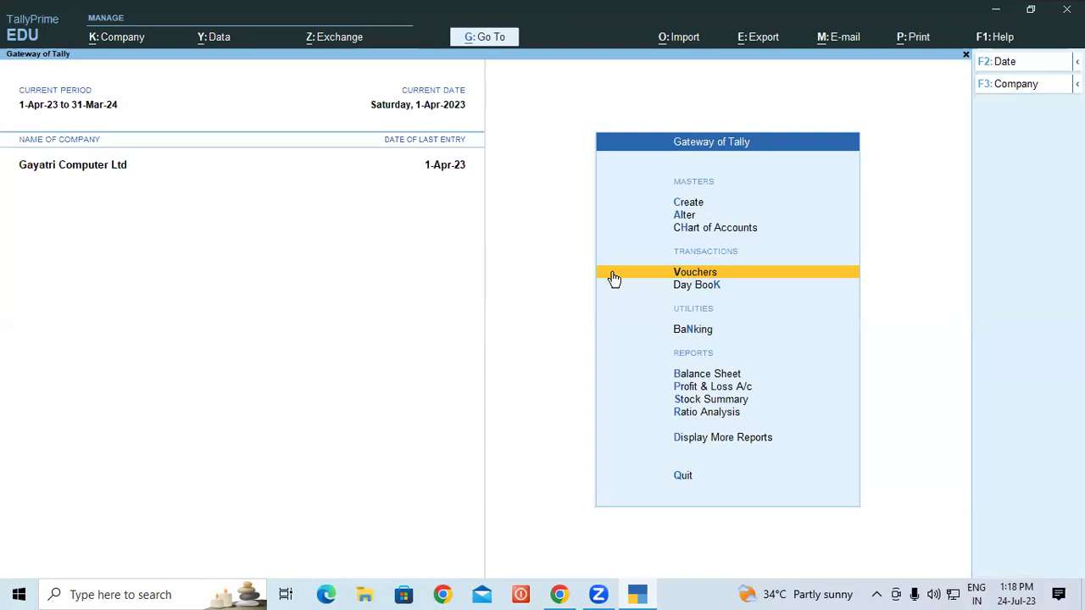
# - Start a new journal voucher with Provision for Depreciation as the debit ledger
pyautogui.click(686, 275)
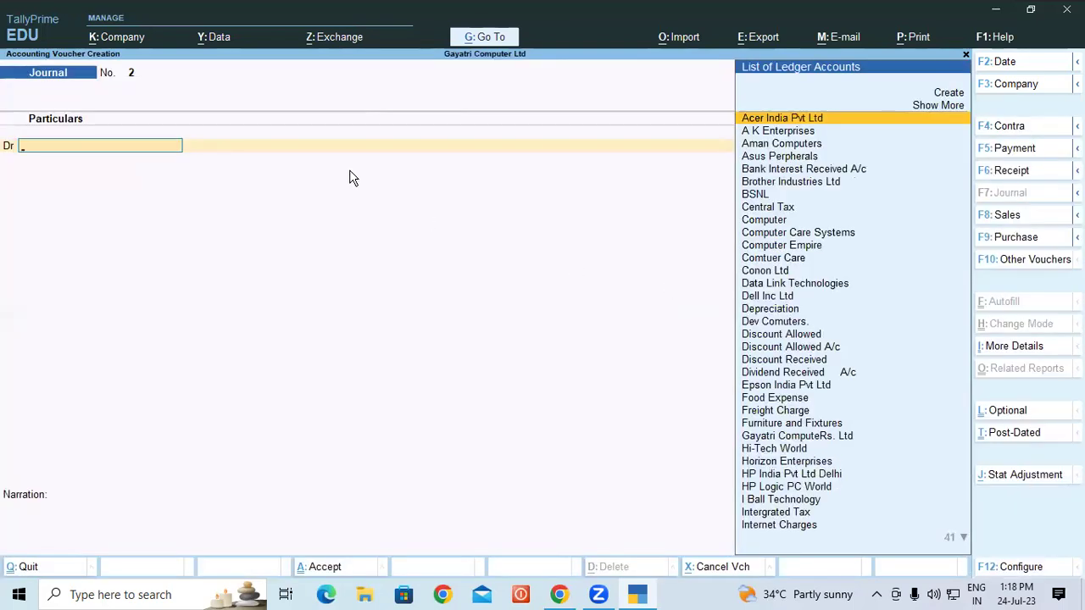
pyautogui.write('pr')
pyautogui.press('Down')
pyautogui.press('Down')
pyautogui.press('Down')
pyautogui.press('Down')
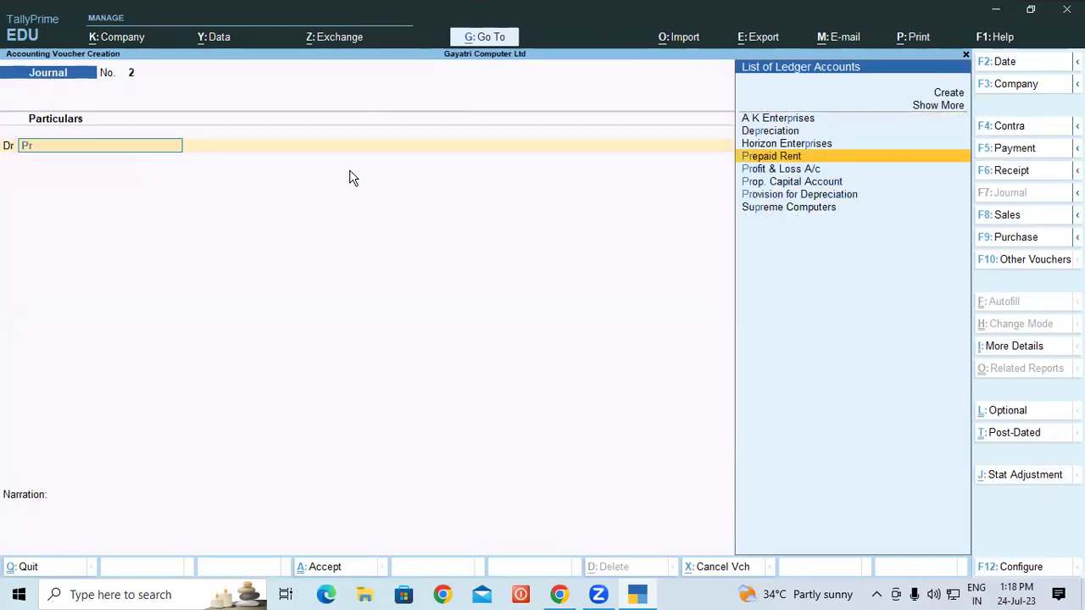
pyautogui.press('Return')
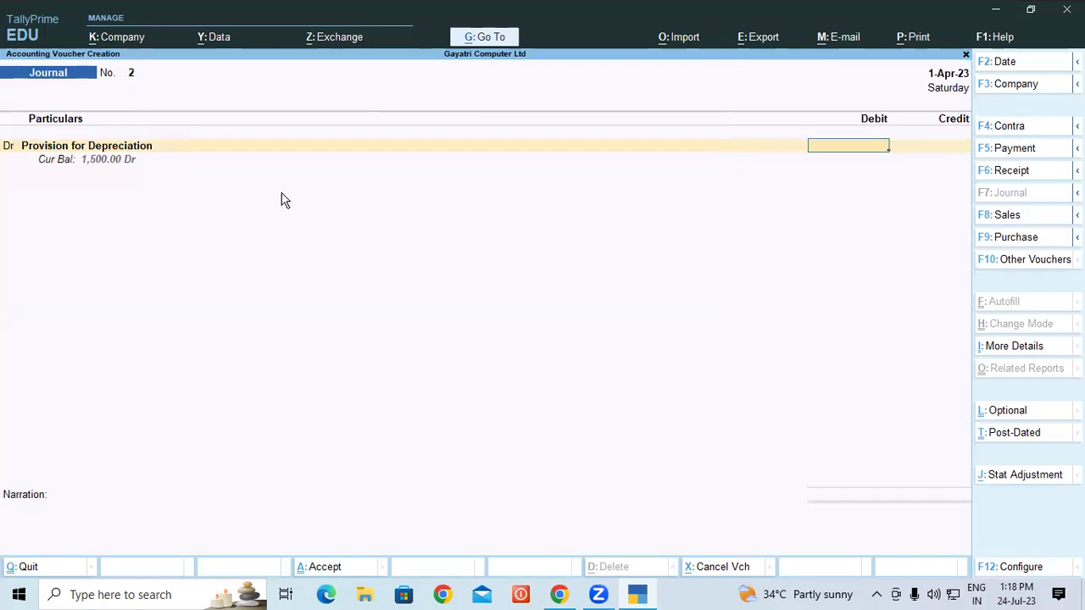
# - Change the voucher's debit ledger to Depreciation and set its debit amount to 1,500
pyautogui.click(94, 146)
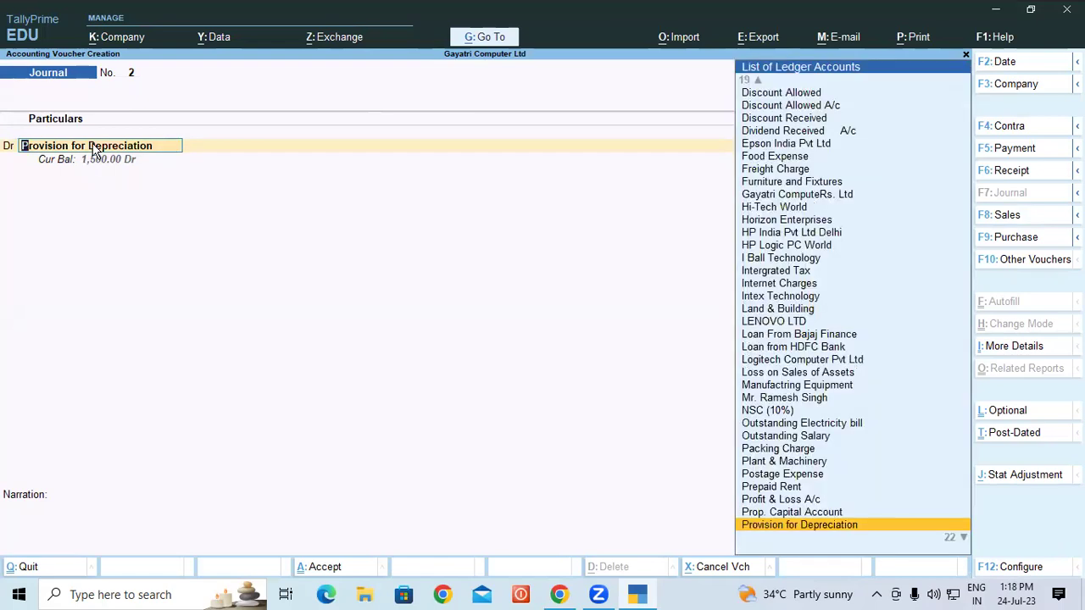
pyautogui.write('De')
pyautogui.press('Down')
pyautogui.press('Return')
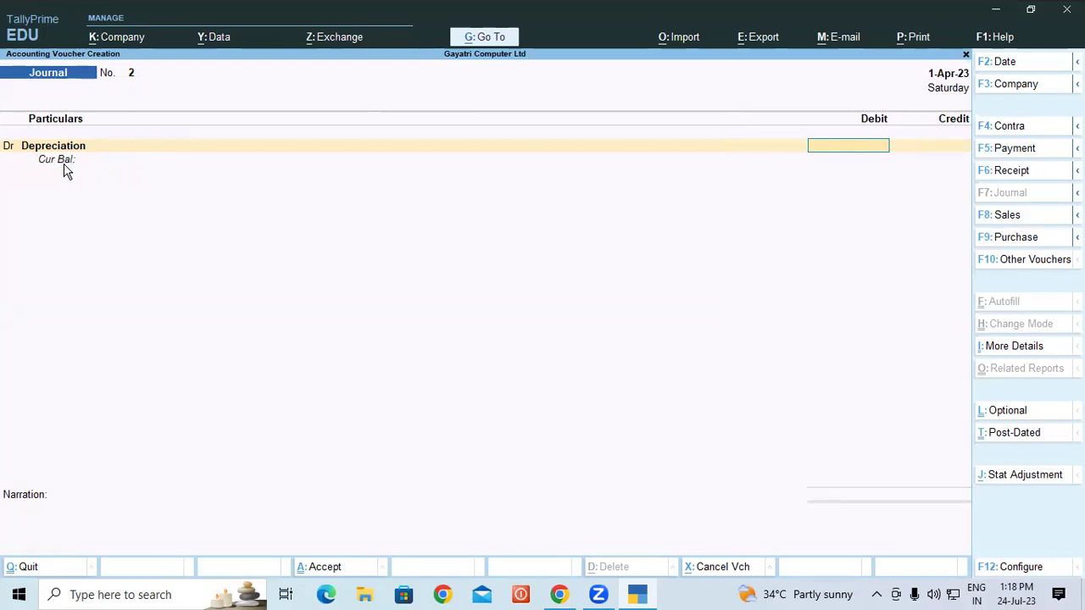
pyautogui.write('1500')
pyautogui.press('Return')
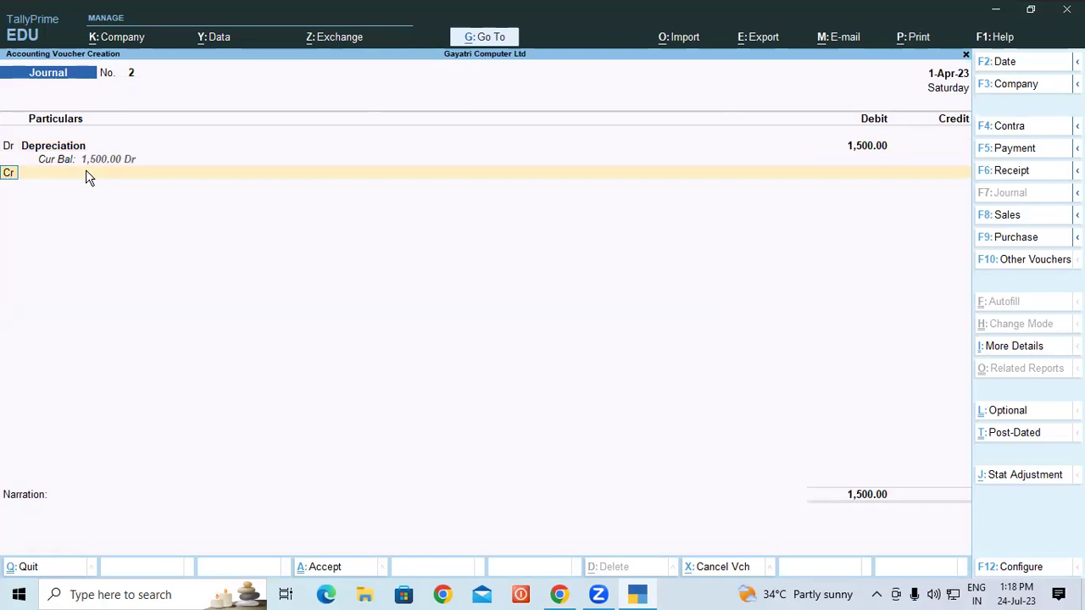
# - Credit Provision for Depreciation with 1,500, save the journal voucher and leave voucher creation
pyautogui.press('Return')
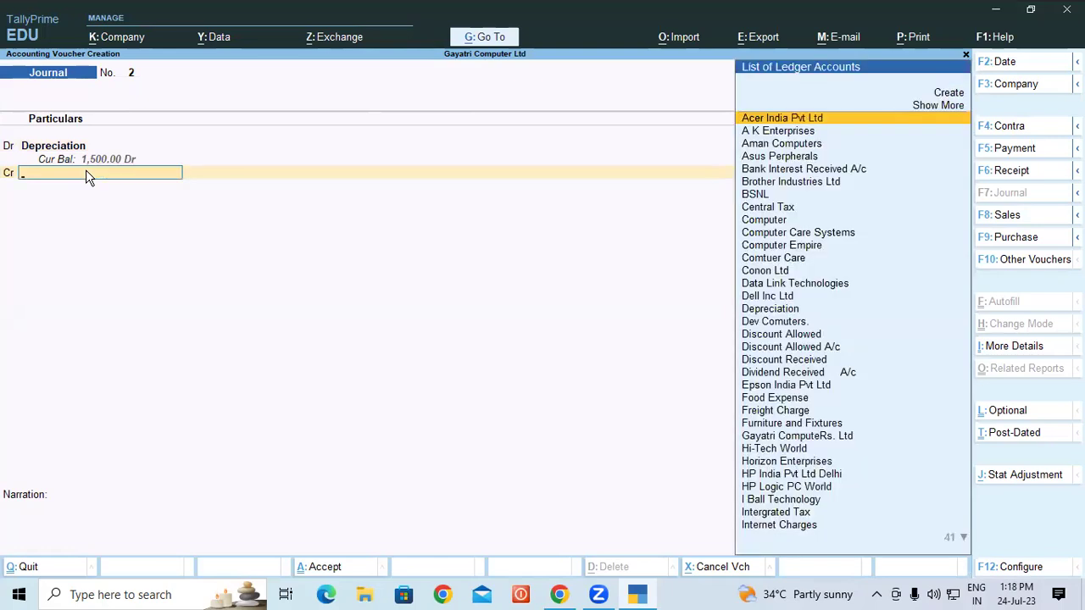
pyautogui.write('Pr')
pyautogui.press('Down')
pyautogui.press('Down')
pyautogui.press('Down')
pyautogui.press('Down')
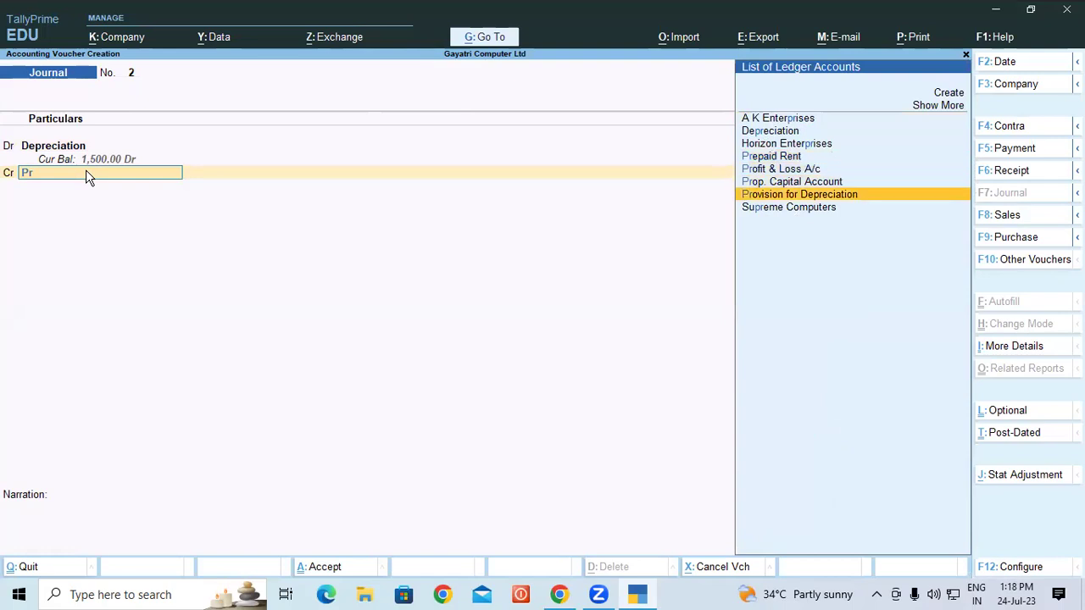
pyautogui.press('Return')
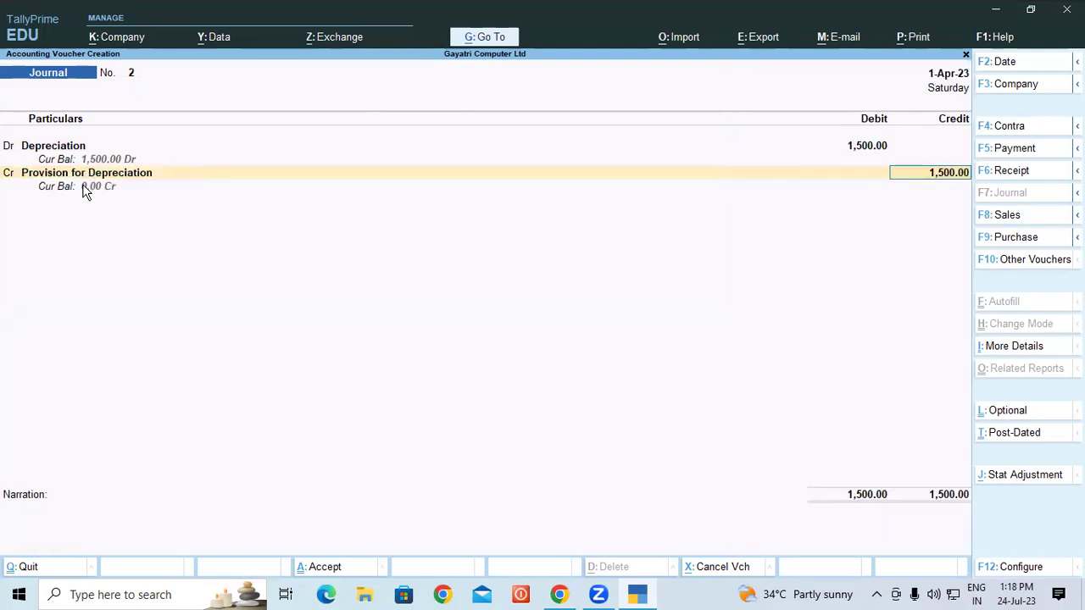
pyautogui.press('ctrl')
pyautogui.hotkey('ctrl', 'a')
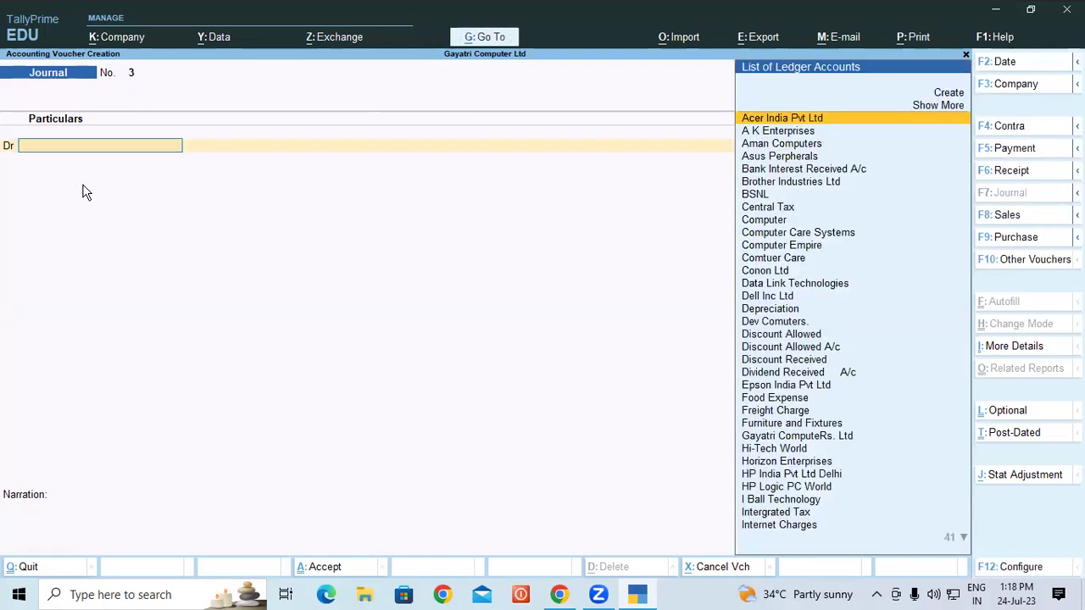
pyautogui.press('Escape')
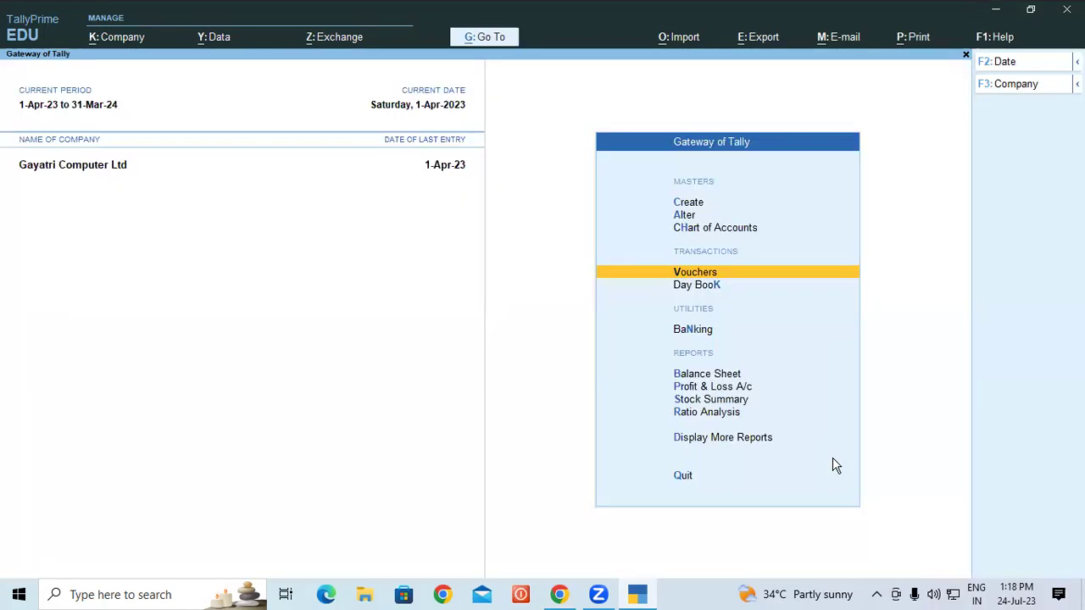
# - View the Balance Sheet briefly, and display the Profit & Loss A/c in detailed form
pyautogui.click(718, 375)
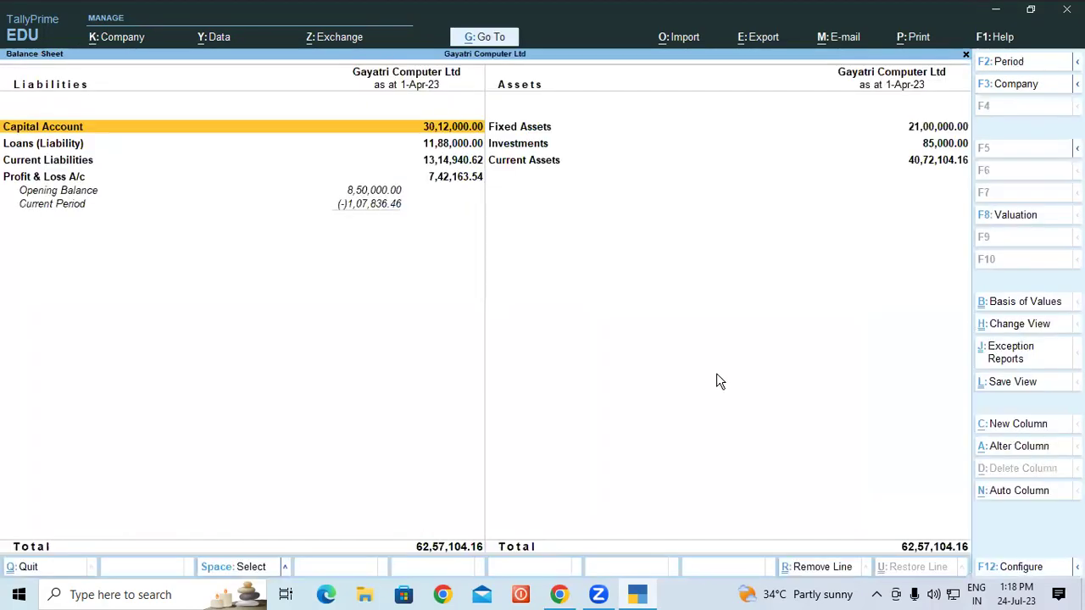
pyautogui.press('Escape')
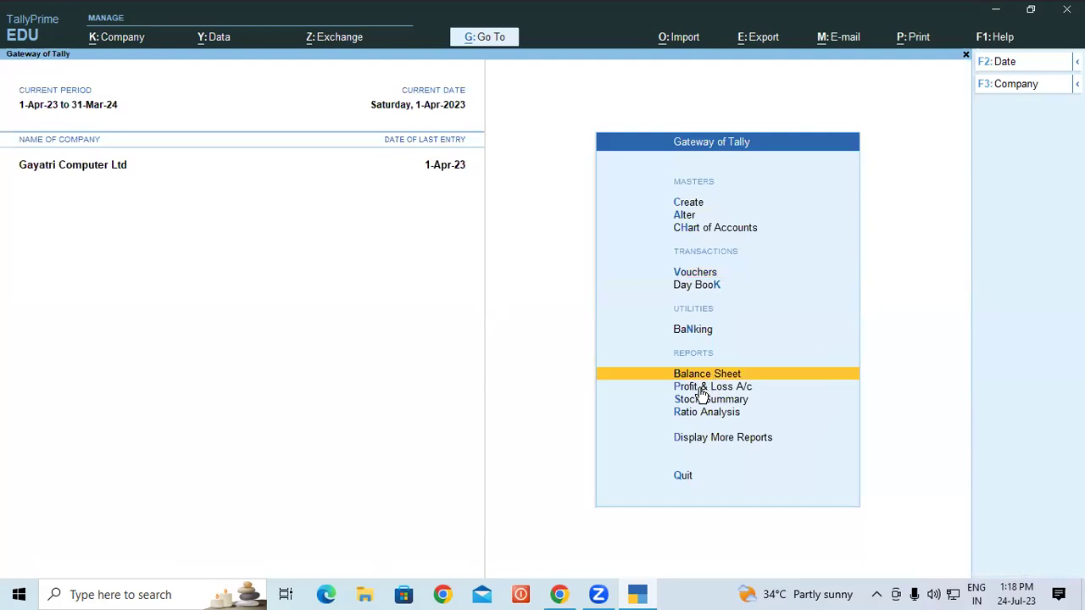
pyautogui.click(699, 388)
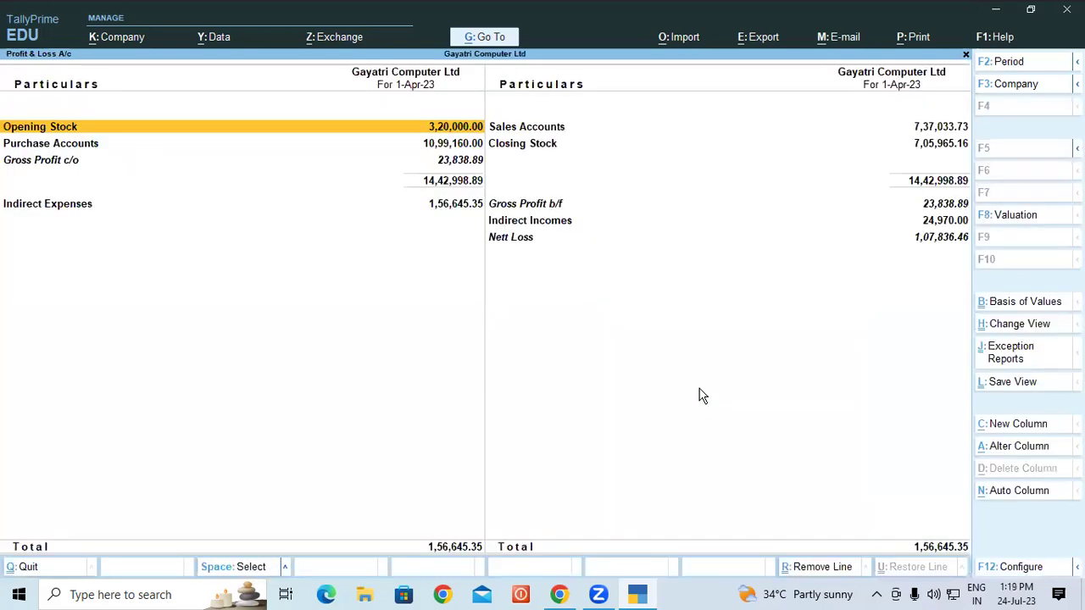
pyautogui.hotkey('alt', 'F5')
# - Locate the Depreciation entry under Indirect Expenses in the detailed Profit & Loss A/c, and leave the report
pyautogui.press('Down')
pyautogui.press('Down')
pyautogui.press('Down')
pyautogui.press('Down')
pyautogui.press('Down')
pyautogui.press('Down')
pyautogui.press('Down')
pyautogui.press('Down')
pyautogui.press('Down')
pyautogui.press('Down')
pyautogui.press('Down')
pyautogui.press('Down')
pyautogui.press('Down')
pyautogui.press('Down')
pyautogui.press('Down')
pyautogui.press('Down')
pyautogui.press('Down')
pyautogui.press('Down')
pyautogui.press('Down')
pyautogui.press('Down')
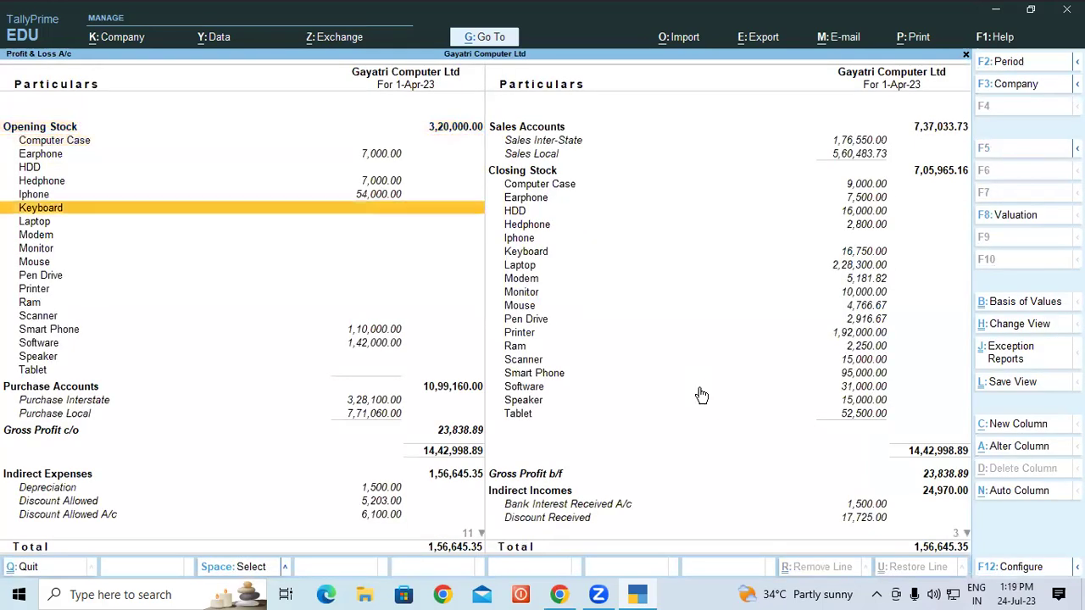
pyautogui.press('Down')
pyautogui.press('Down')
pyautogui.press('Down')
pyautogui.press('Down')
pyautogui.press('Down')
pyautogui.press('Down')
pyautogui.press('Down')
pyautogui.press('Down')
pyautogui.press('Down')
pyautogui.press('Down')
pyautogui.press('Down')
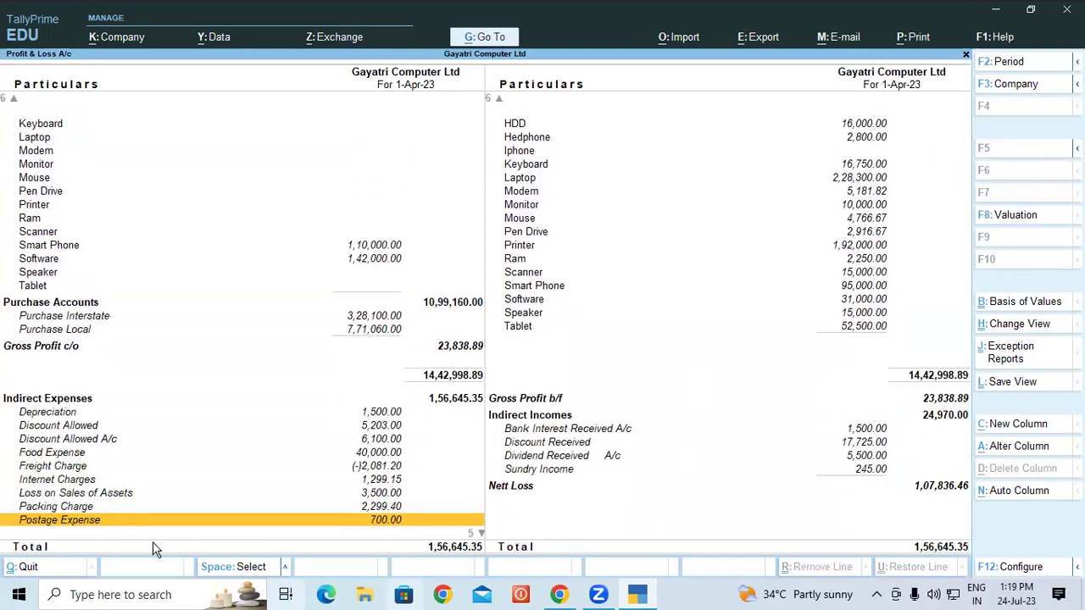
pyautogui.press('Up')
pyautogui.press('Up')
pyautogui.press('Up')
pyautogui.press('Up')
pyautogui.press('Up')
pyautogui.press('Up')
pyautogui.press('Up')
pyautogui.press('Up')
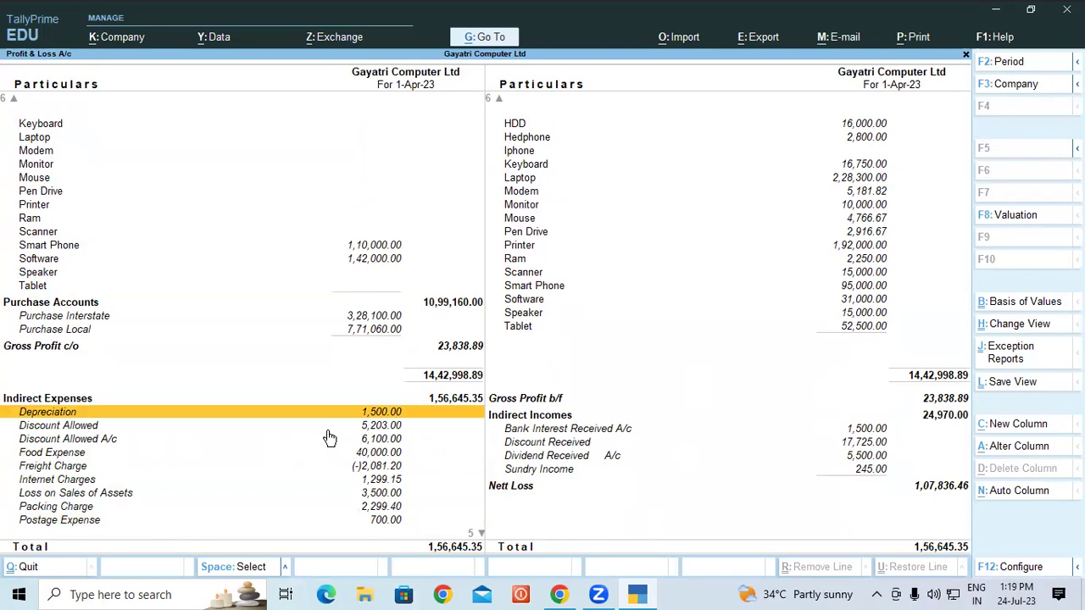
pyautogui.press('Escape')
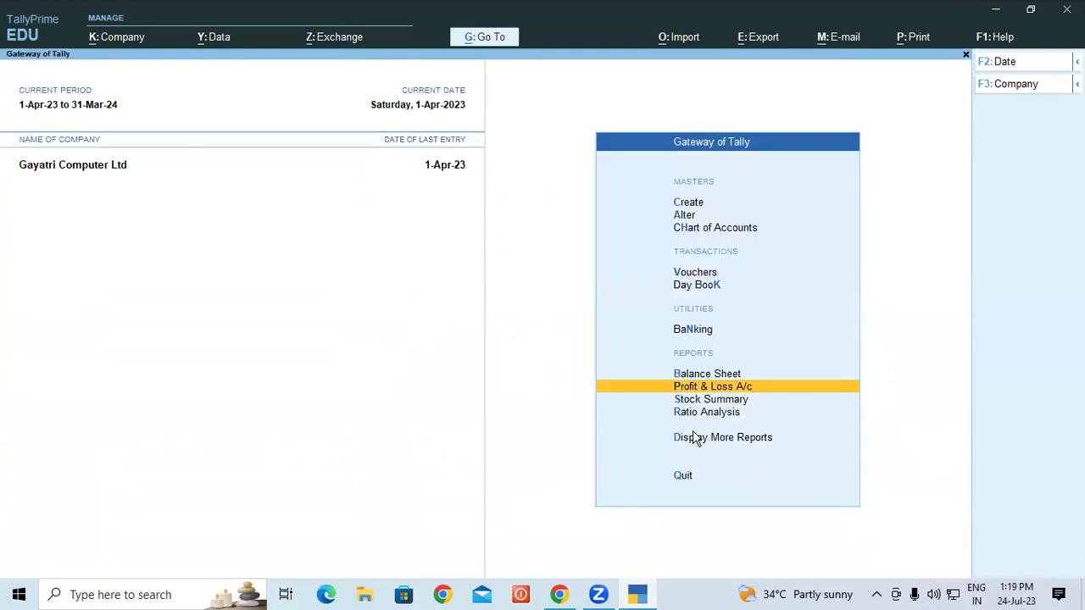
# - Delete the Depreciation journal voucher from the Day Book
pyautogui.click(686, 295)
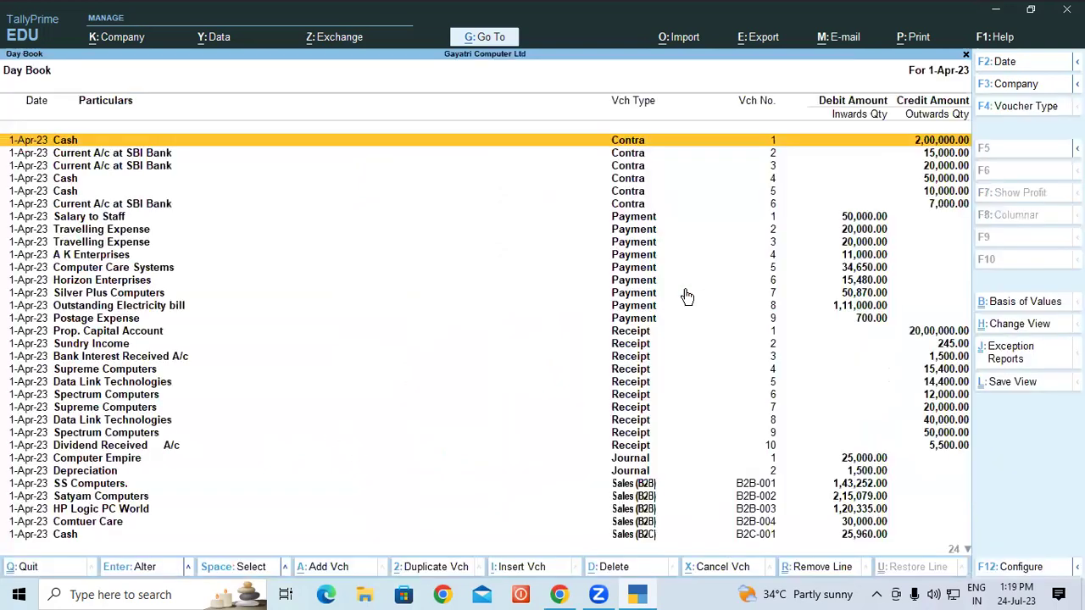
pyautogui.click(641, 475)
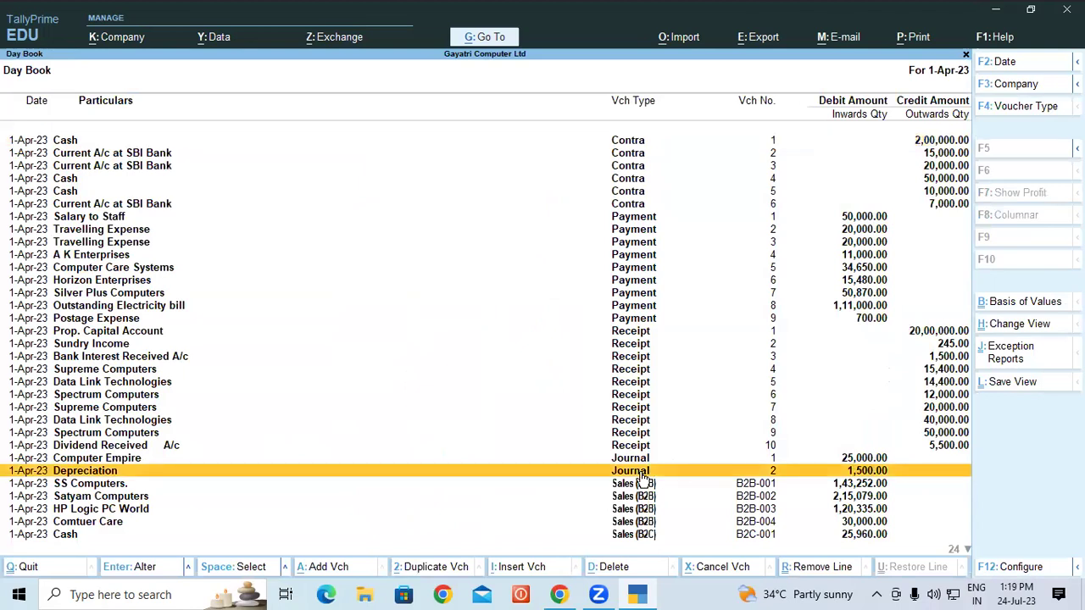
pyautogui.click(642, 477)
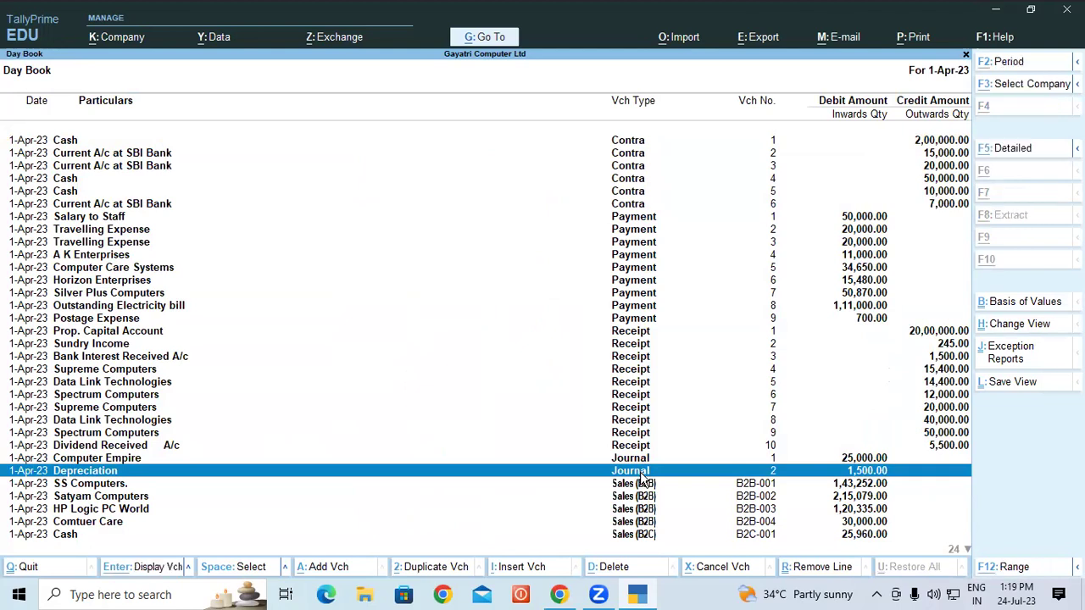
pyautogui.hotkey('alt', 'd')
pyautogui.press('y')
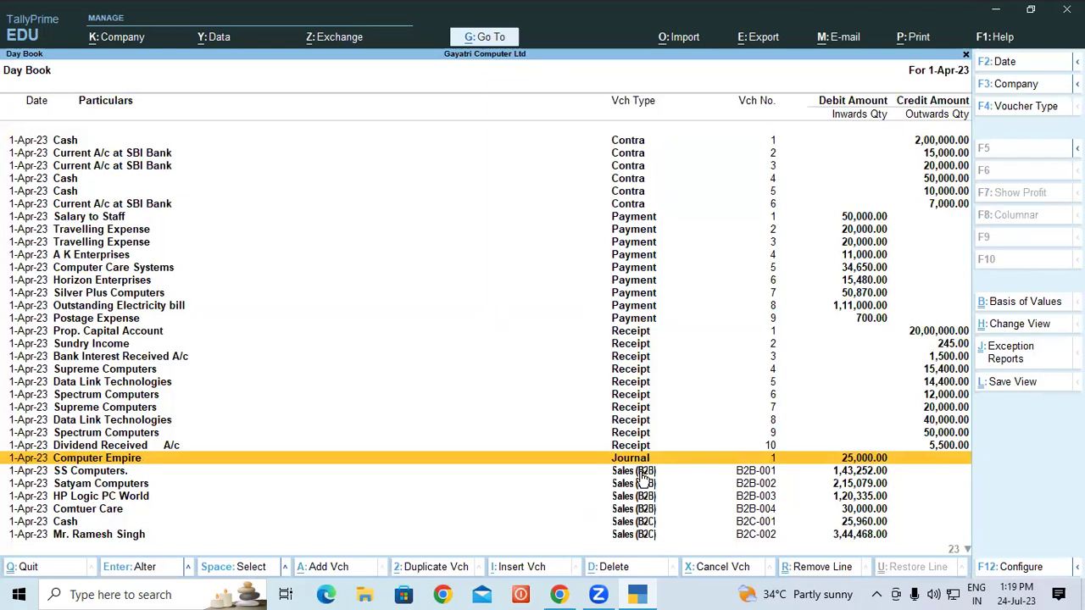
# - Leave the Day Book and display the Indirect Expenses group summary from the Profit & Loss A/c
pyautogui.press('Escape')
pyautogui.press('Down')
pyautogui.press('Down')
pyautogui.press('Down')
pyautogui.press('Return')
pyautogui.press('Down')
pyautogui.press('Down')
pyautogui.press('Down')
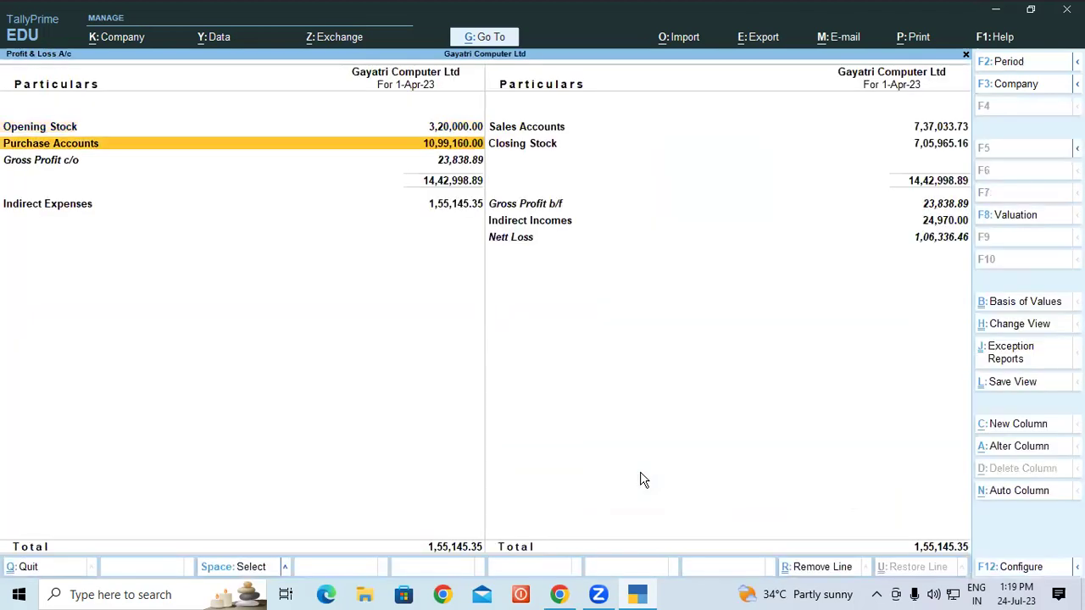
pyautogui.press('Return')
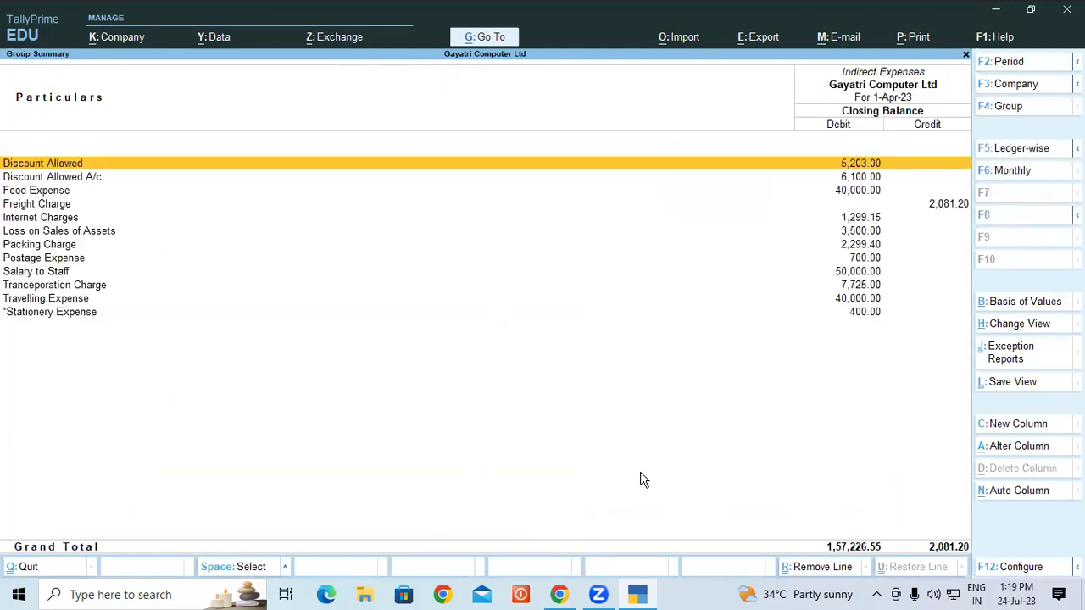
# - Examine the Loss on Sales of Assets entry among the indirect expenses, and return to the Gateway of Tally
pyautogui.click(97, 182)
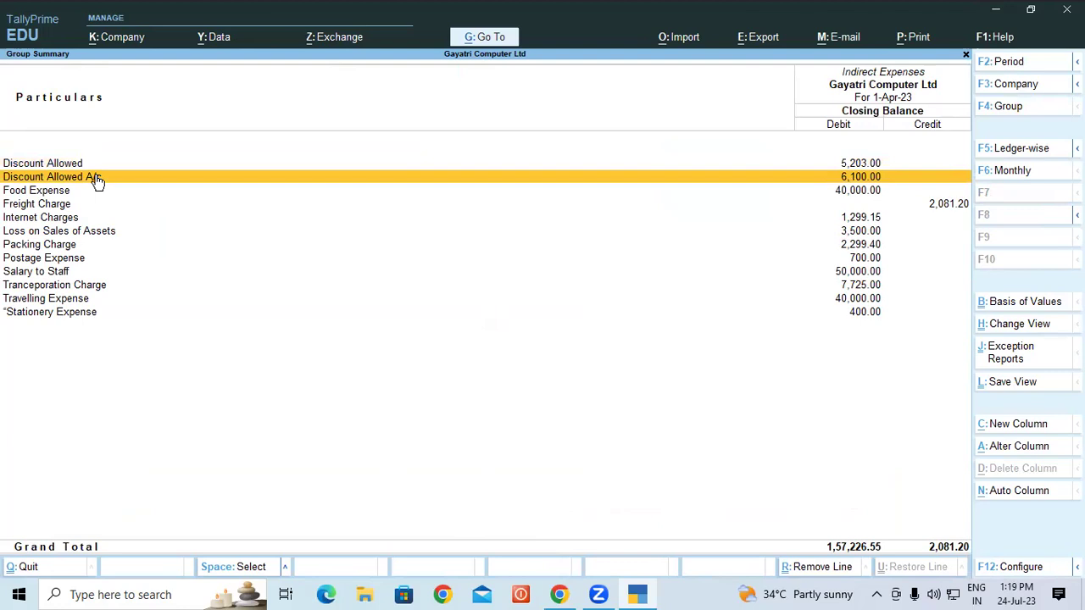
pyautogui.click(31, 233)
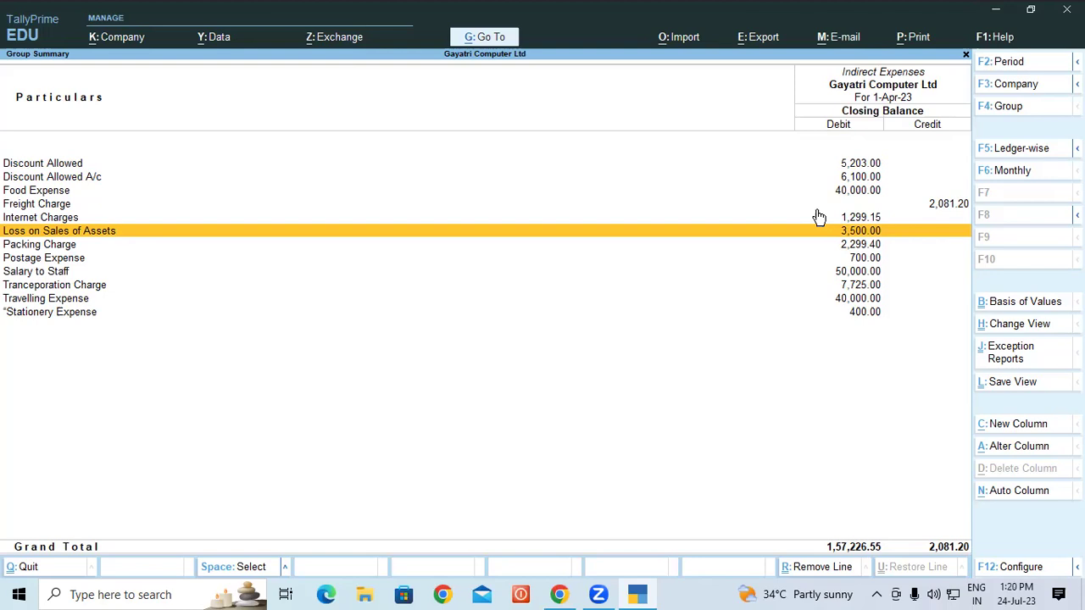
pyautogui.press('Escape')
pyautogui.press('Escape')
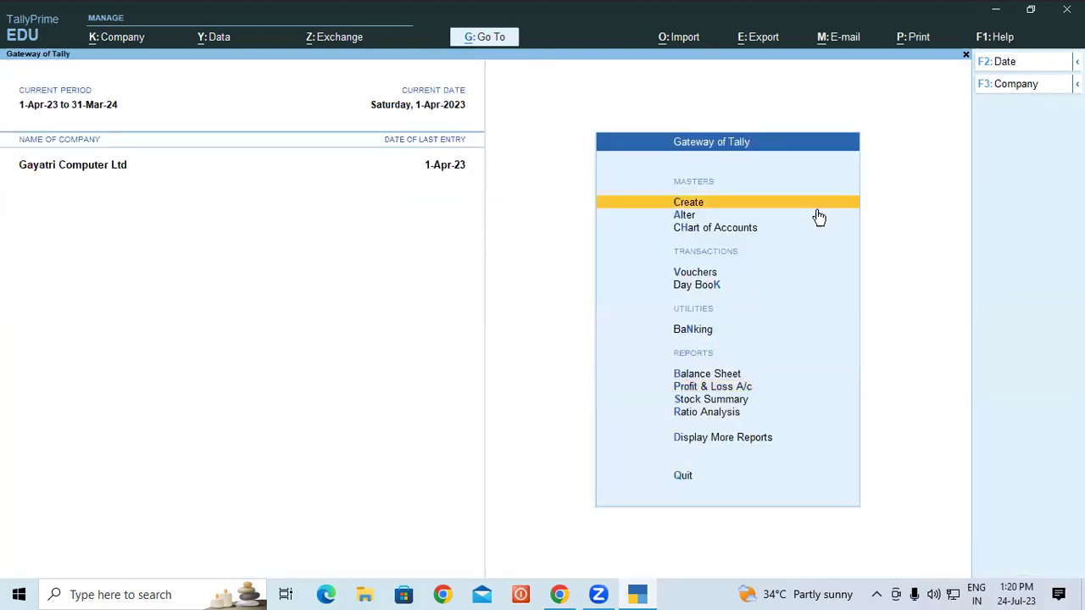
# - Create a journal voucher debiting Depreciation with 1,500
pyautogui.press('Down')
pyautogui.press('Down')
pyautogui.press('Down')
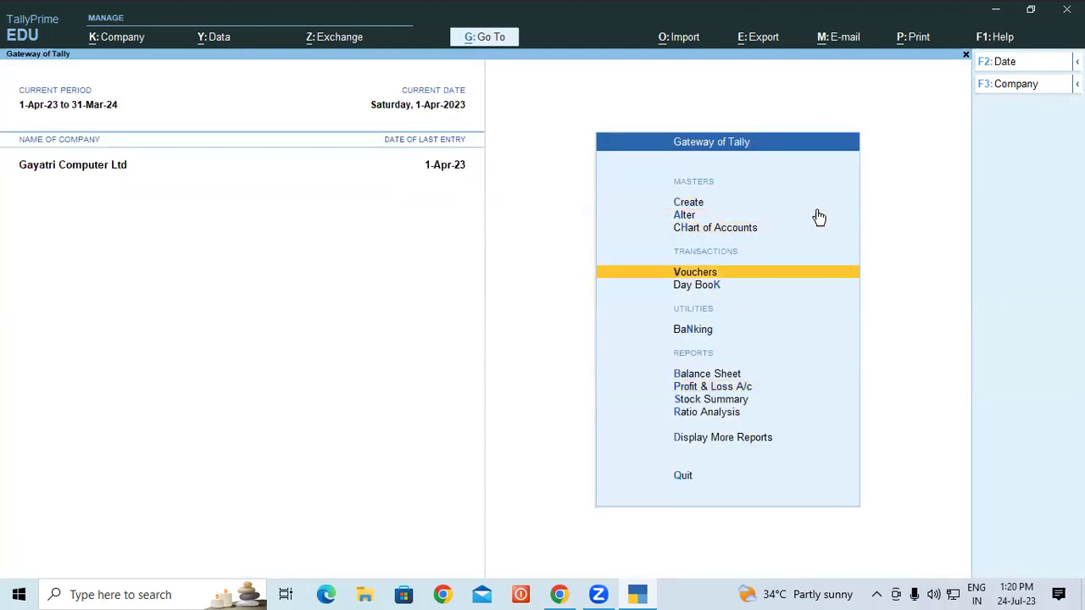
pyautogui.press('Return')
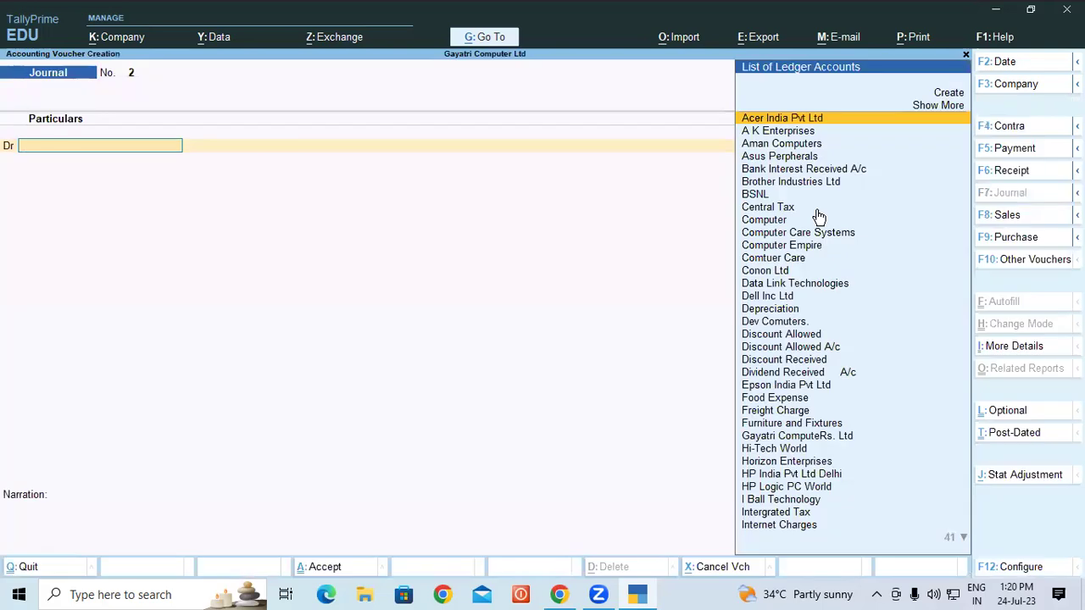
pyautogui.write('De')
pyautogui.press('Down')
pyautogui.press('Return')
pyautogui.write('160')
pyautogui.press('BackSpace')
pyautogui.press('BackSpace')
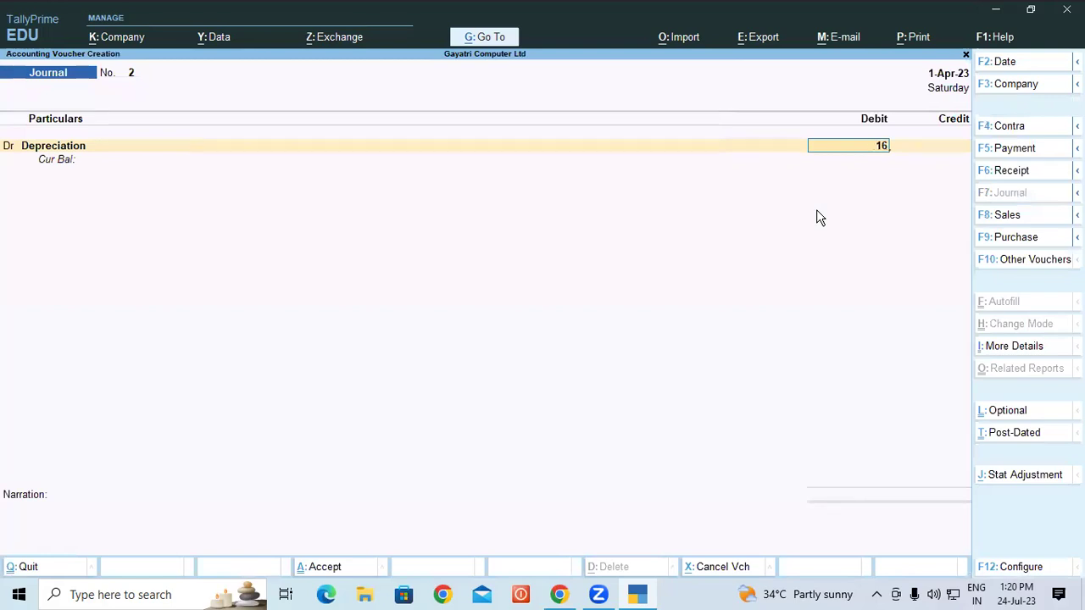
pyautogui.write('500')
pyautogui.press('Return')
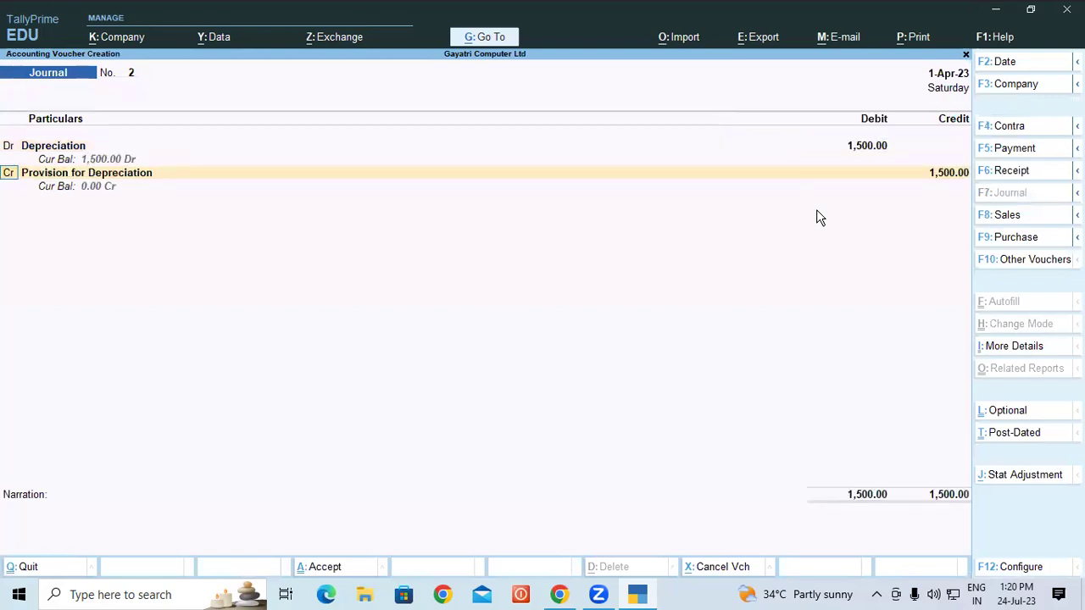
# - Accept the 1,500 credit to Provision for Depreciation, save the voucher without a narration and leave voucher creation
pyautogui.press('Return')
pyautogui.press('Return')
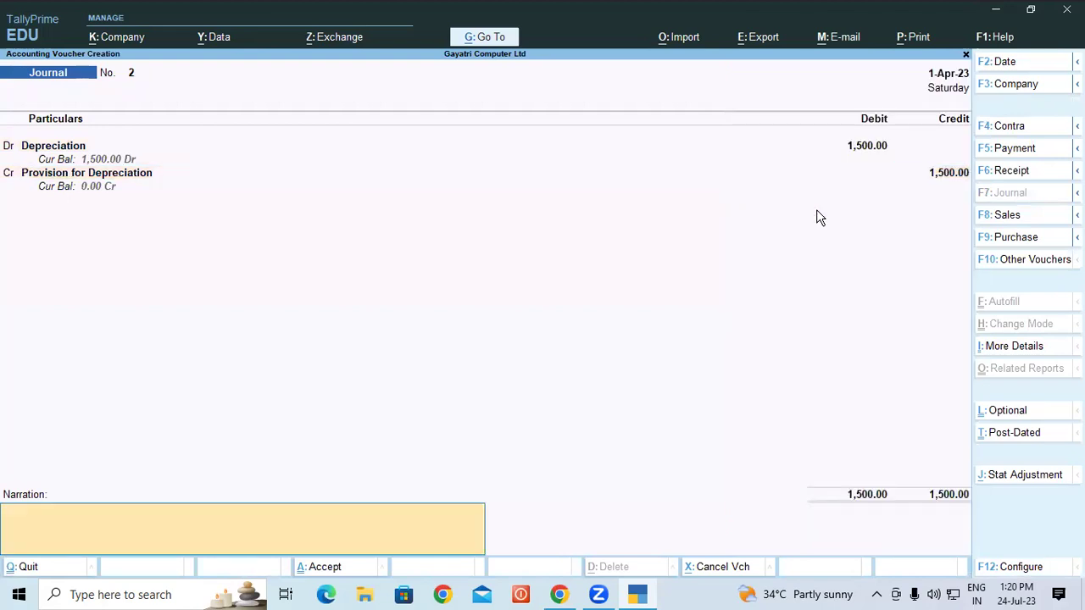
pyautogui.press('Return')
pyautogui.press('Return')
pyautogui.press('Escape')
pyautogui.press('Return')
# - Open the Profit & Loss A/c and examine the Depreciation entry in its Indirect Expenses group summary
pyautogui.press('Down')
pyautogui.press('Down')
pyautogui.press('Down')
pyautogui.press('Down')
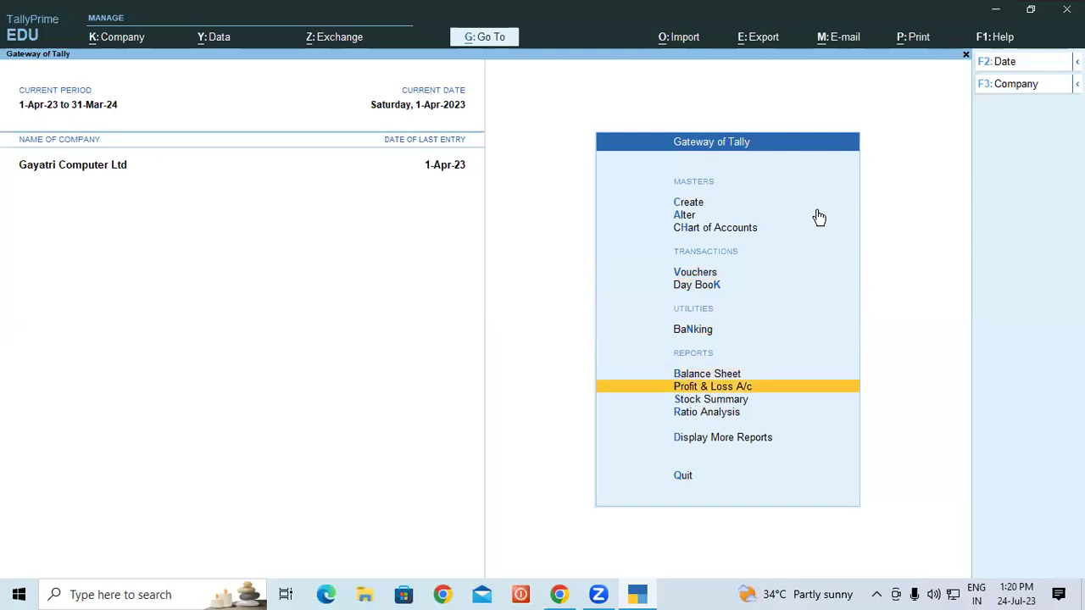
pyautogui.press('Return')
pyautogui.press('Down')
pyautogui.press('Down')
pyautogui.press('Down')
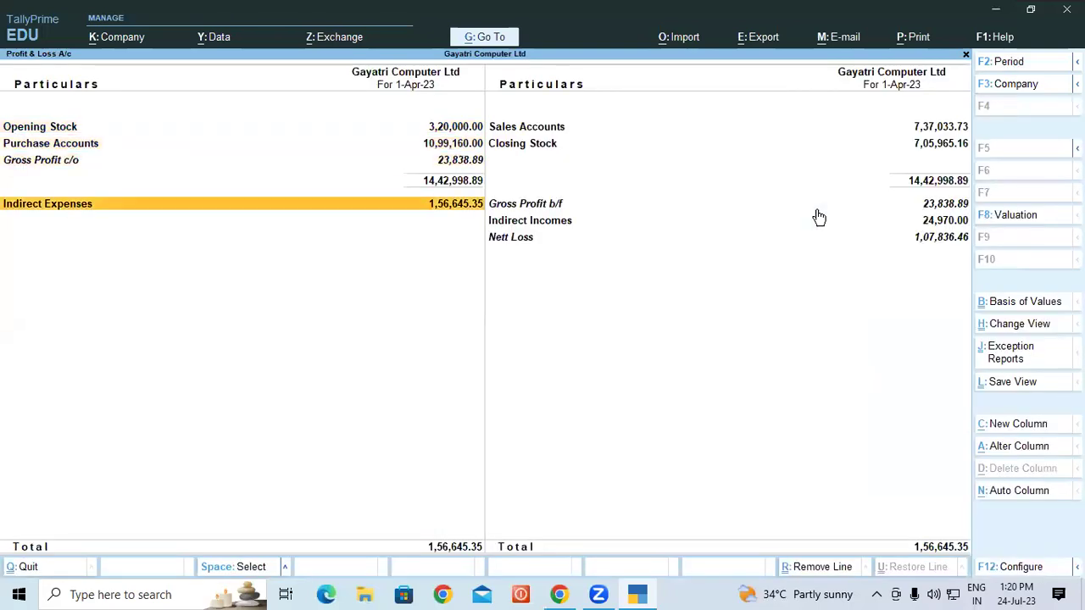
pyautogui.press('Return')
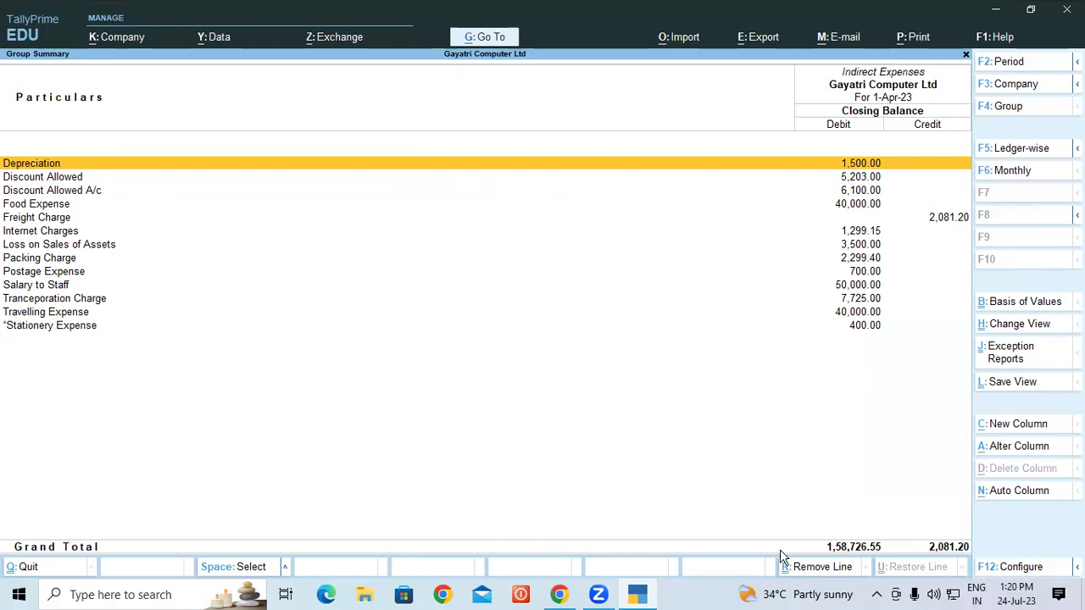
pyautogui.click(820, 451)
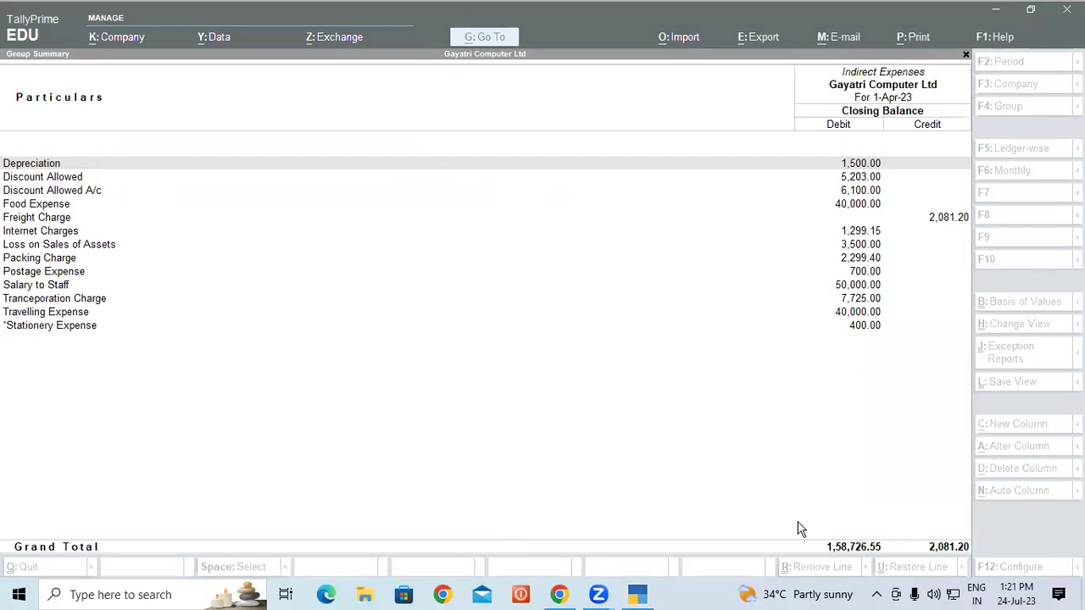
pyautogui.moveTo(241, 240)
pyautogui.mouseDown()
pyautogui.moveTo(272, 247)
pyautogui.moveTo(302, 217)
pyautogui.moveTo(275, 233)
pyautogui.moveTo(327, 200)
pyautogui.mouseUp()
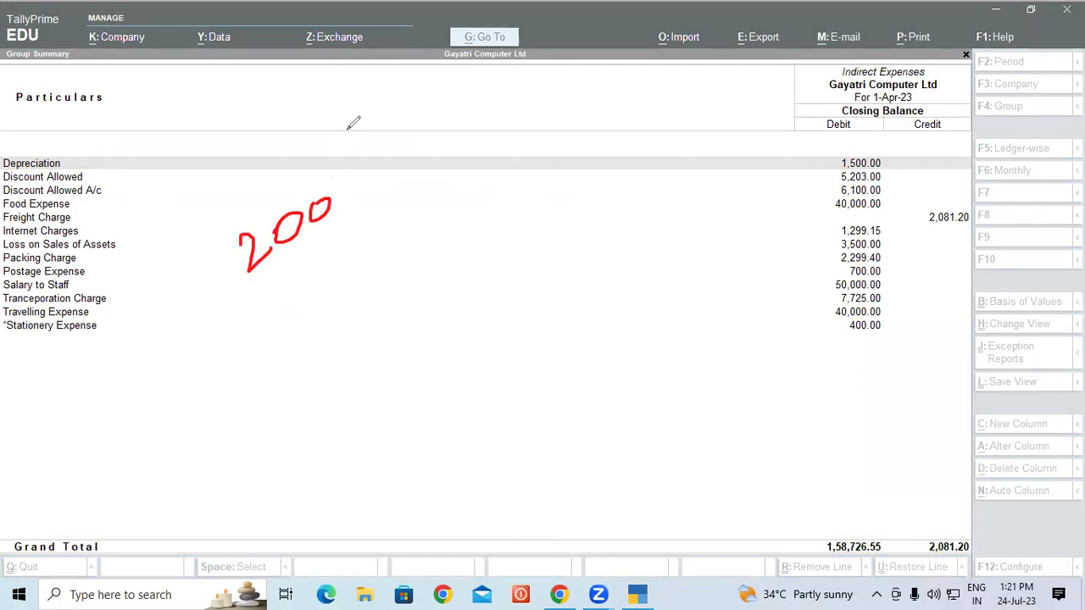
pyautogui.press('e')
# - Handwrite the asset-value calculation from 25000 and 1500 over the expense list, and mark Depreciation and Loss on Sales of Assets
pyautogui.moveTo(301, 222); pyautogui.dragTo(332, 231)
pyautogui.moveTo(343, 193)
pyautogui.mouseDown()
pyautogui.moveTo(329, 209)
pyautogui.moveTo(336, 227)
pyautogui.moveTo(398, 161)
pyautogui.mouseUp()
pyautogui.moveTo(352, 238)
pyautogui.mouseDown()
pyautogui.moveTo(357, 253)
pyautogui.moveTo(368, 231)
pyautogui.moveTo(373, 250)
pyautogui.moveTo(416, 200)
pyautogui.mouseUp()
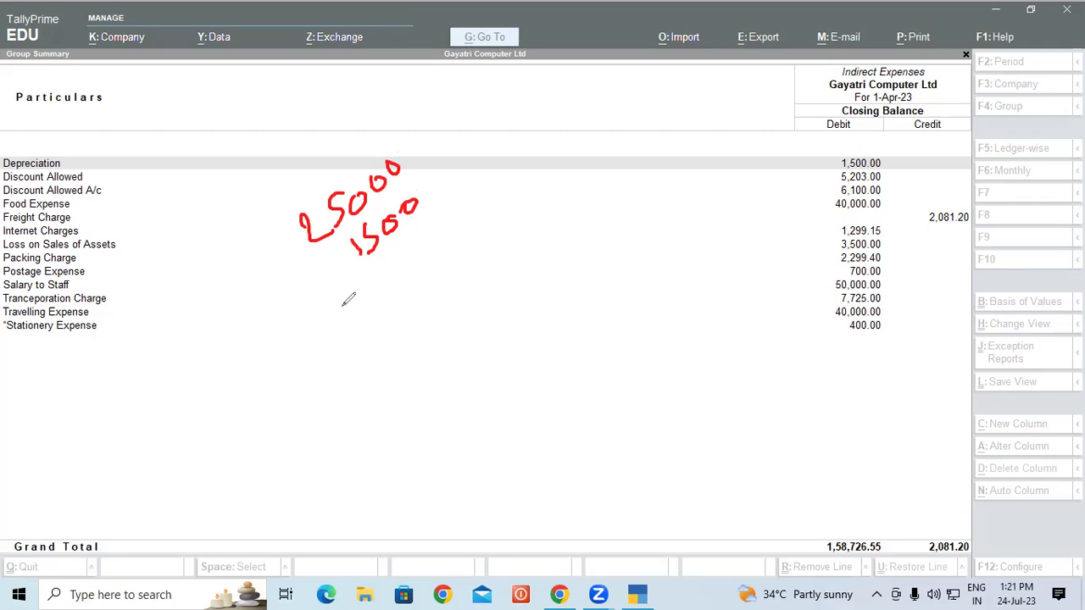
pyautogui.moveTo(359, 310)
pyautogui.mouseDown()
pyautogui.moveTo(378, 292)
pyautogui.moveTo(388, 309)
pyautogui.mouseUp()
pyautogui.moveTo(401, 261)
pyautogui.mouseDown()
pyautogui.moveTo(396, 279)
pyautogui.moveTo(435, 247)
pyautogui.moveTo(432, 228)
pyautogui.moveTo(414, 235)
pyautogui.mouseUp()
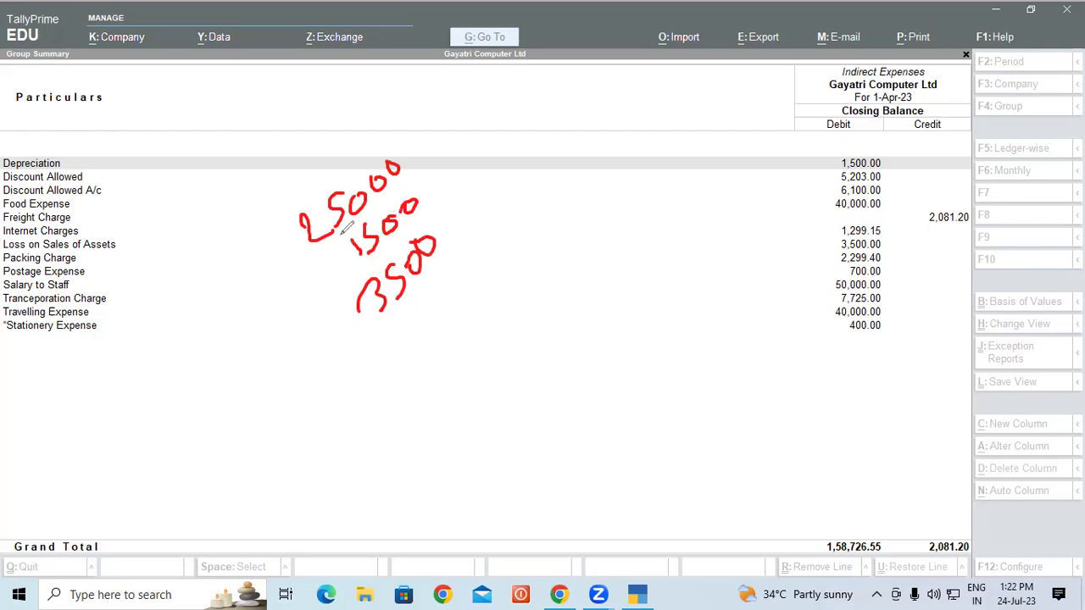
pyautogui.moveTo(58, 243)
pyautogui.mouseDown()
pyautogui.moveTo(124, 239)
pyautogui.moveTo(109, 226)
pyautogui.mouseUp()
pyautogui.moveTo(72, 168)
pyautogui.mouseDown()
pyautogui.moveTo(66, 143)
pyautogui.moveTo(11, 144)
pyautogui.moveTo(3, 157)
pyautogui.moveTo(19, 170)
pyautogui.moveTo(73, 163)
pyautogui.mouseUp()
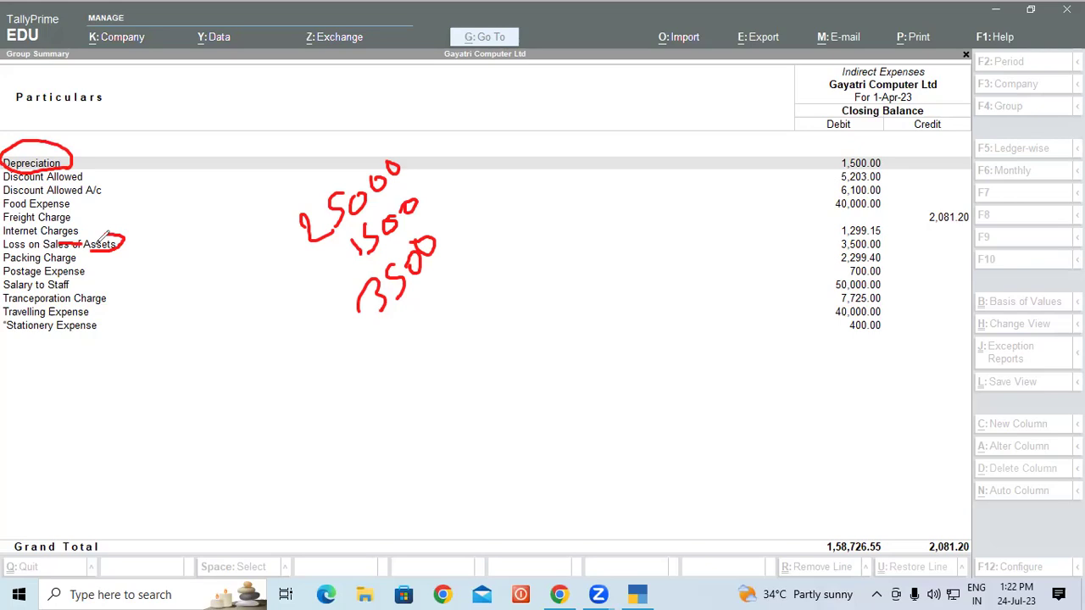
# - Clear the screen annotations and check the Profit & Loss Account example in the PDF notes in Chrome
pyautogui.click(443, 128)
pyautogui.click(649, 354)
pyautogui.click(565, 598)
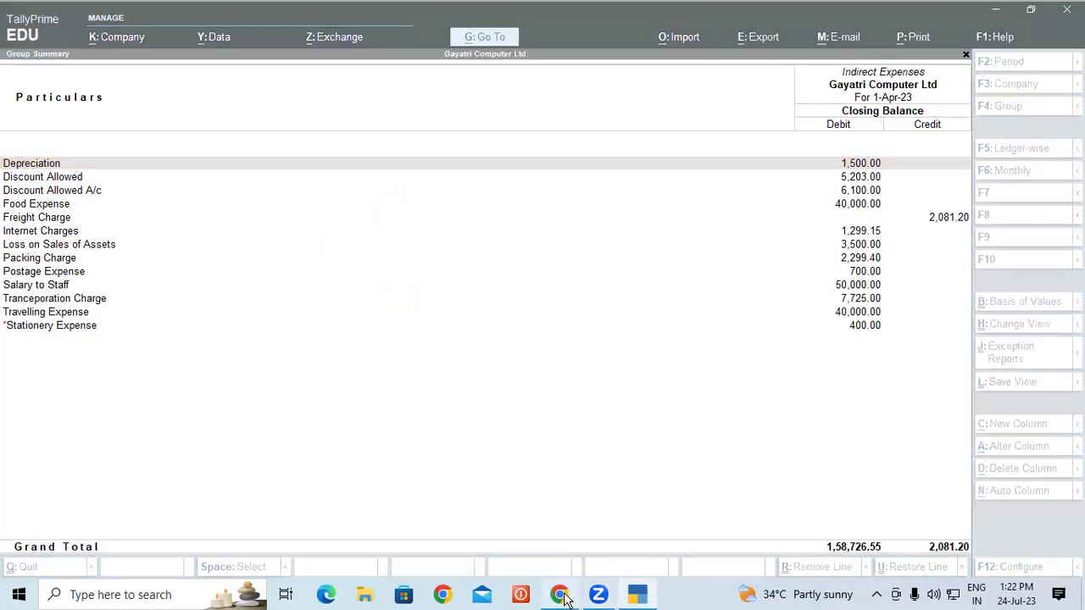
pyautogui.scroll(-3, 186, 297)
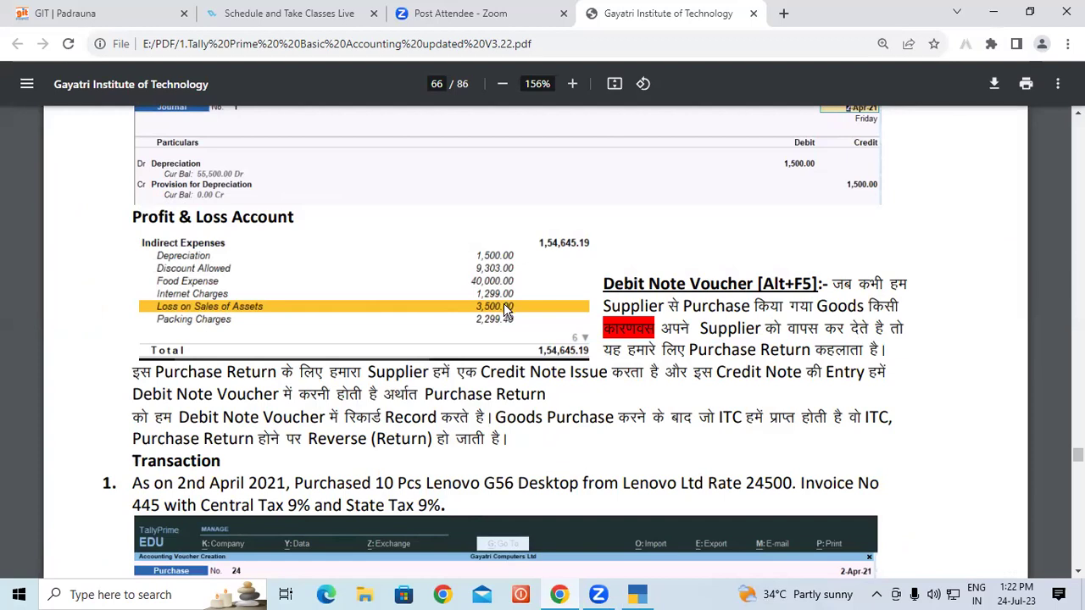
# - Switch to TallyPrime, leave the Indirect Expenses summary and expand the Profit & Loss A/c to its detailed view
pyautogui.click(638, 594)
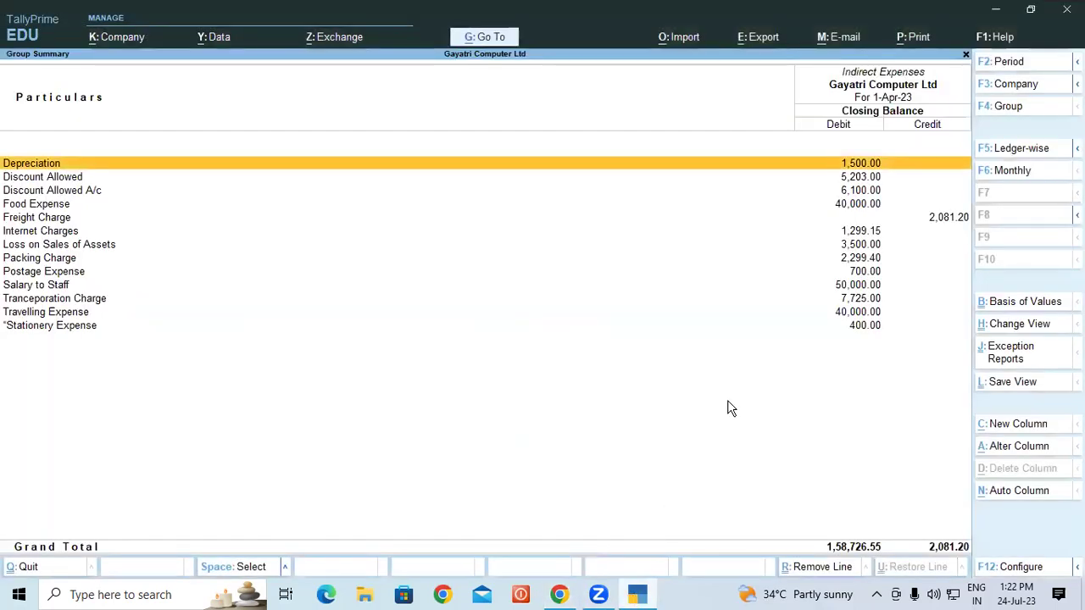
pyautogui.press('Escape')
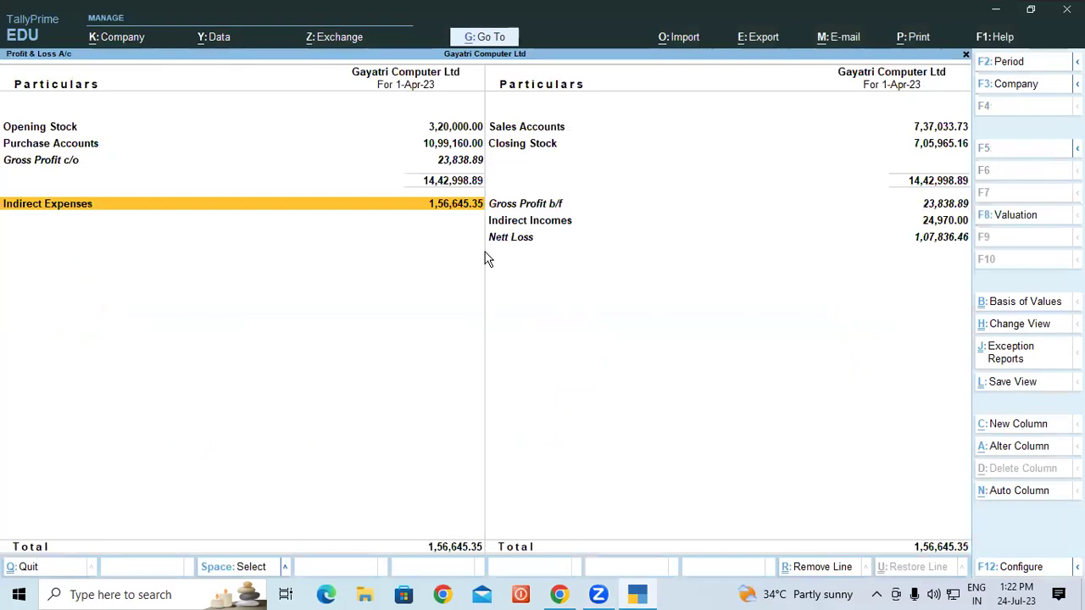
pyautogui.hotkey('alt', 'F5')
# - Examine the Depreciation and Loss on Sales of Assets entries under Indirect Expenses, and return to the Gateway of Tally
pyautogui.press('Down')
pyautogui.press('Down')
pyautogui.press('Down')
pyautogui.press('Down')
pyautogui.press('Down')
pyautogui.press('Down')
pyautogui.press('Down')
pyautogui.press('Down')
pyautogui.press('Down')
pyautogui.press('Down')
pyautogui.press('Down')
pyautogui.press('Down')
pyautogui.press('Down')
pyautogui.press('Down')
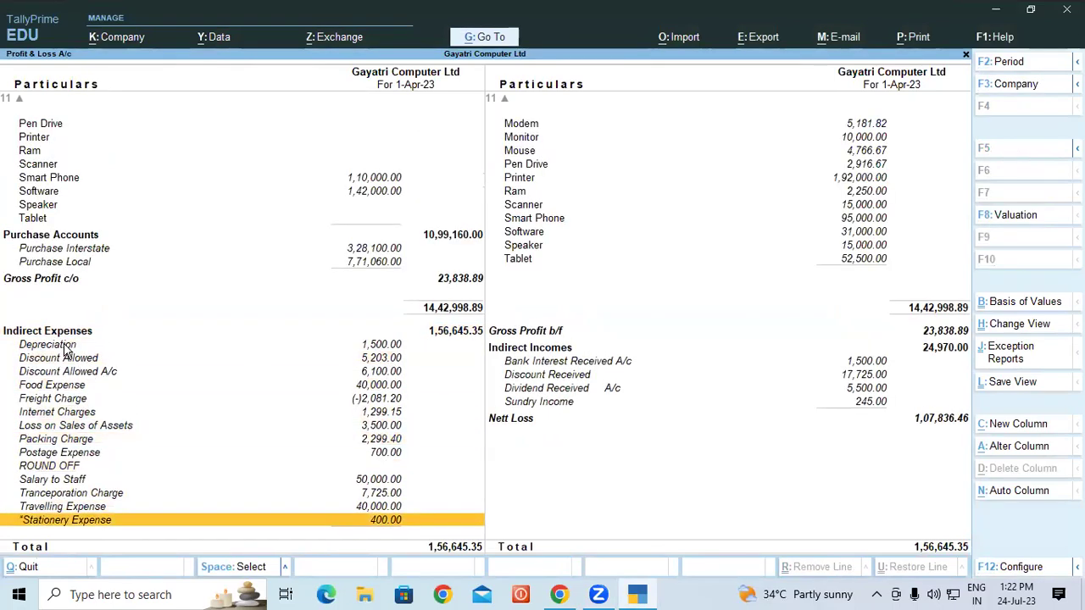
pyautogui.click(64, 345)
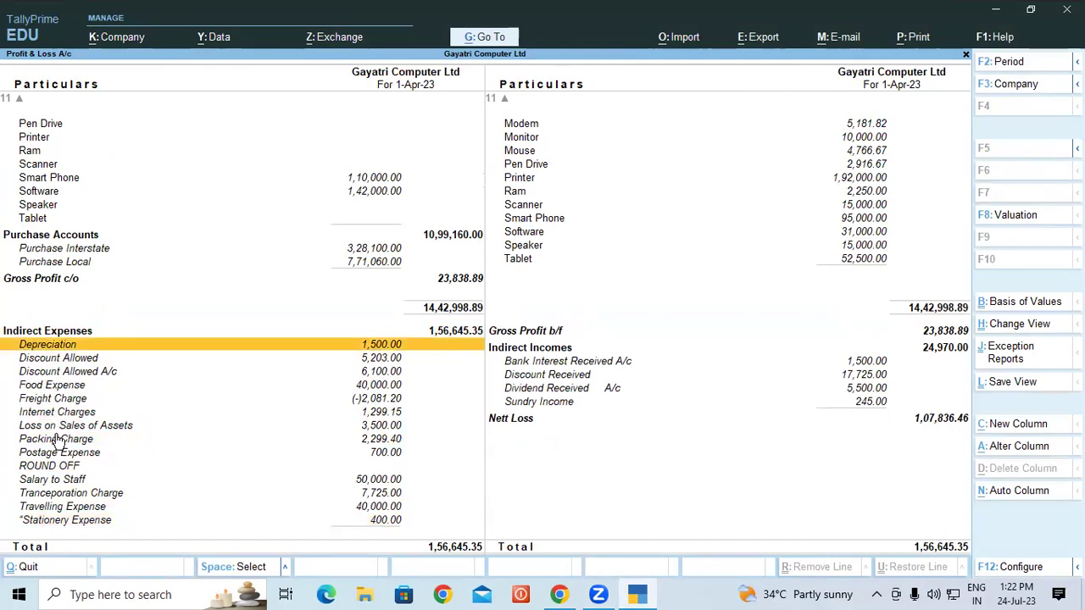
pyautogui.click(55, 426)
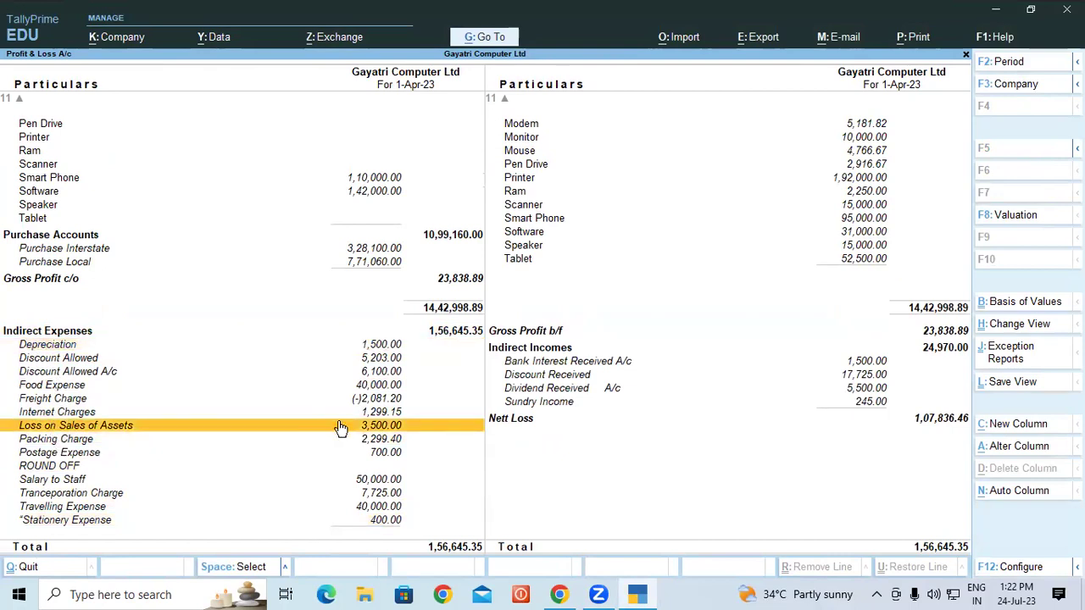
pyautogui.click(68, 345)
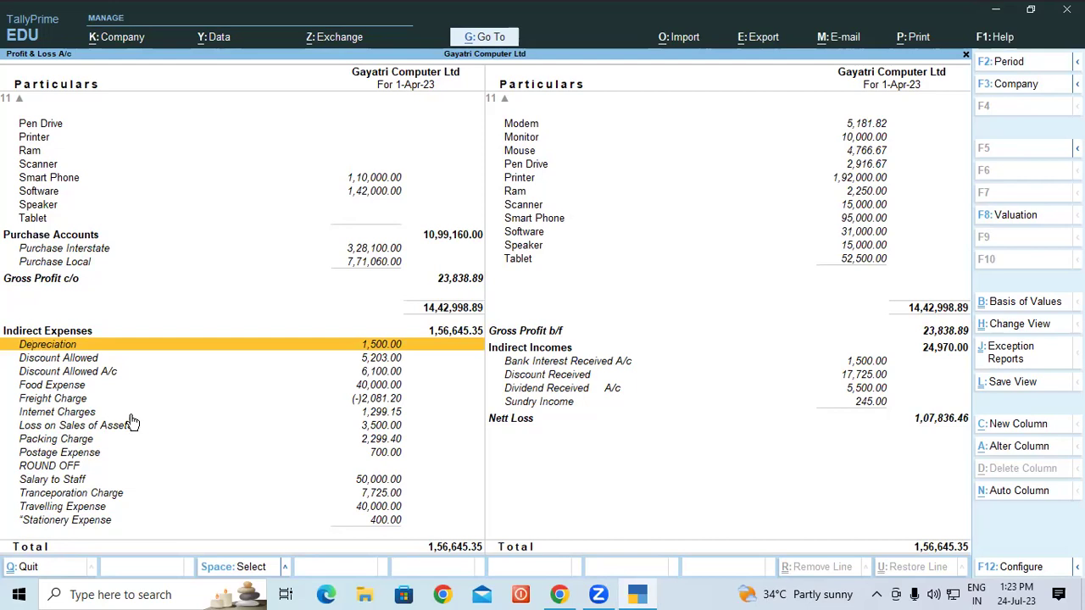
pyautogui.press('Escape')
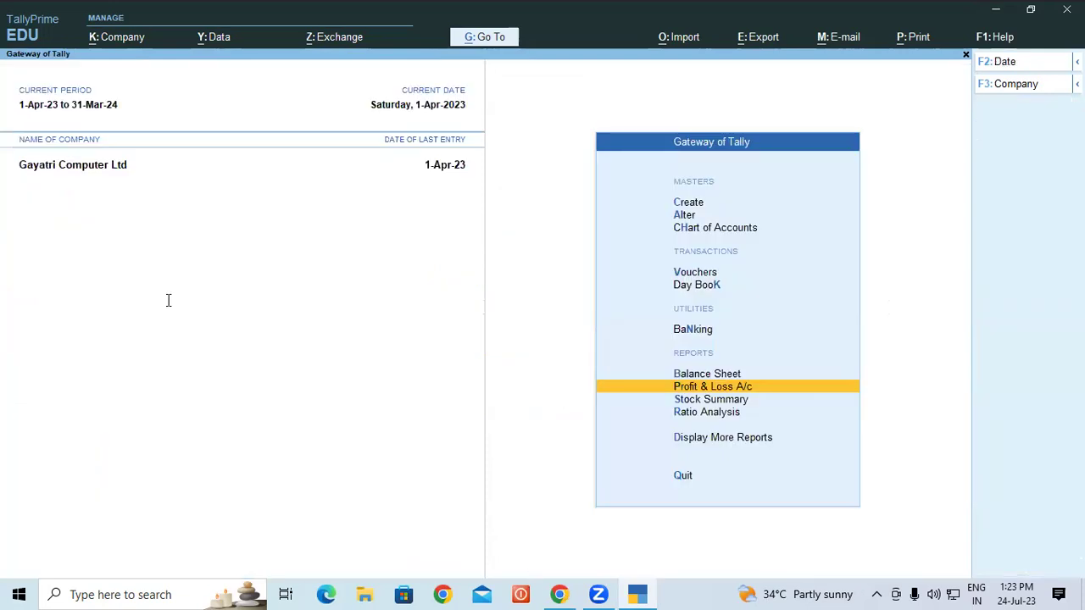
# - Switch to the PDF notes in Chrome and locate the Debit Note Voucher section following the Profit & Loss Account example
pyautogui.hotkey('alt', 'Tab')
pyautogui.moveTo(133, 238); pyautogui.dragTo(281, 240)
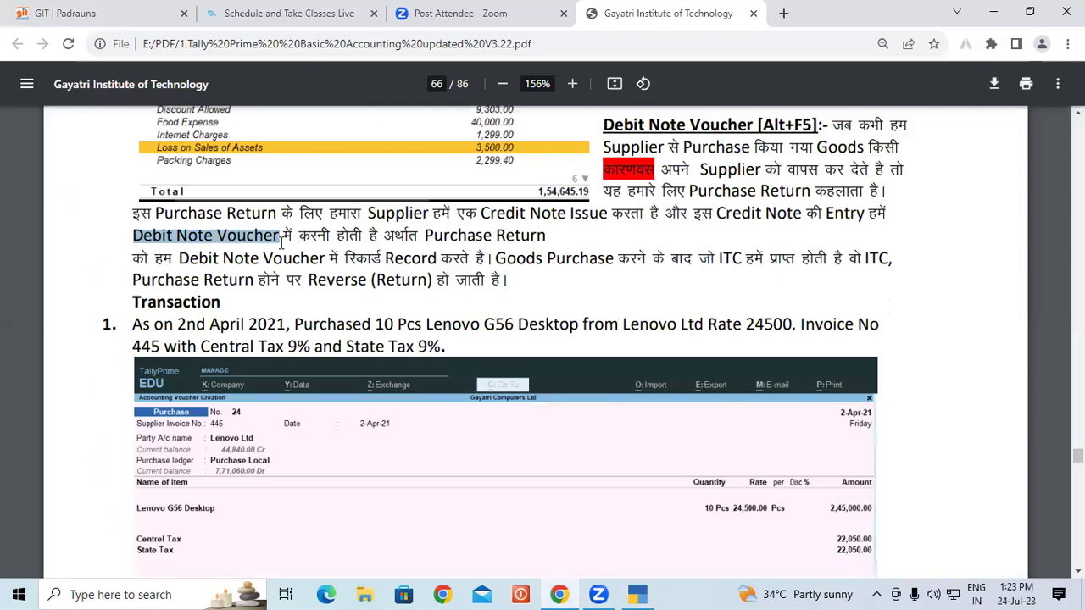
pyautogui.scroll(2, 461, 280)
pyautogui.moveTo(605, 205); pyautogui.dragTo(676, 293)
pyautogui.click(671, 329)
pyautogui.scroll(2, 239, 283)
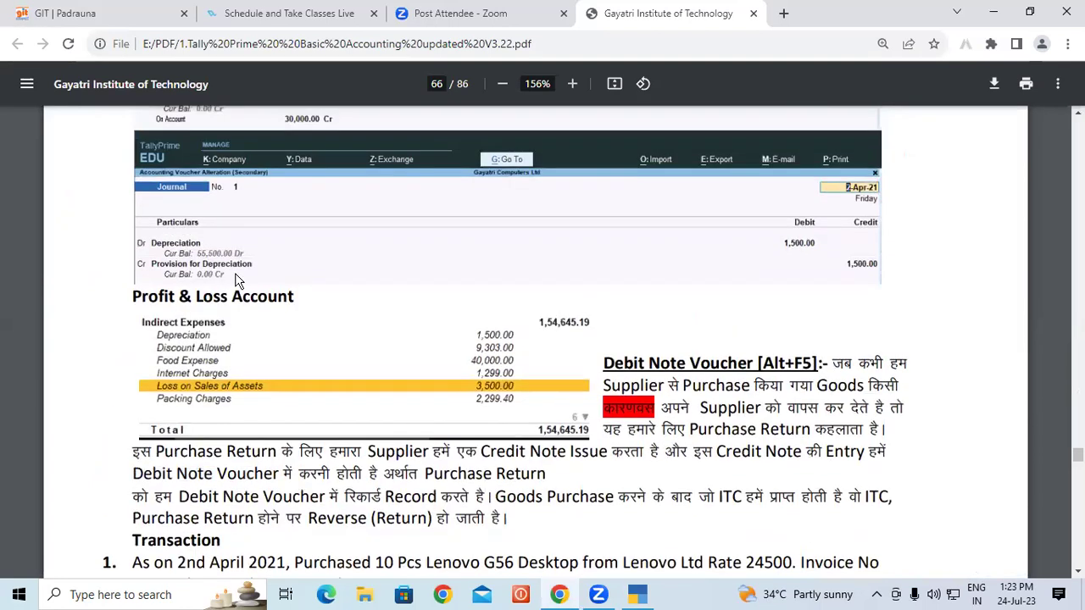
pyautogui.tripleClick(216, 290)
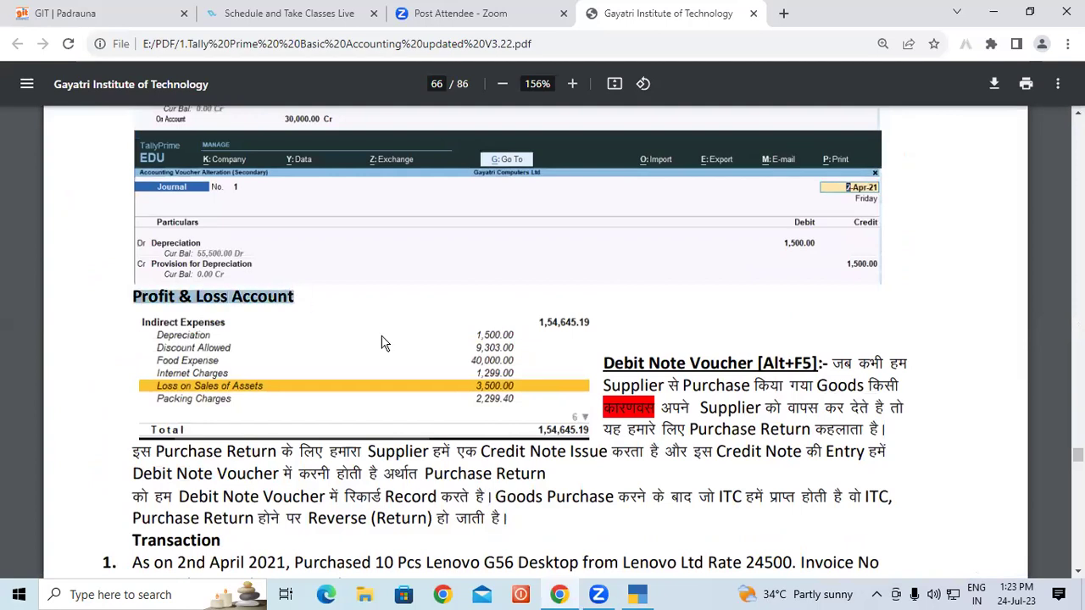
pyautogui.scroll(-2, 384, 339)
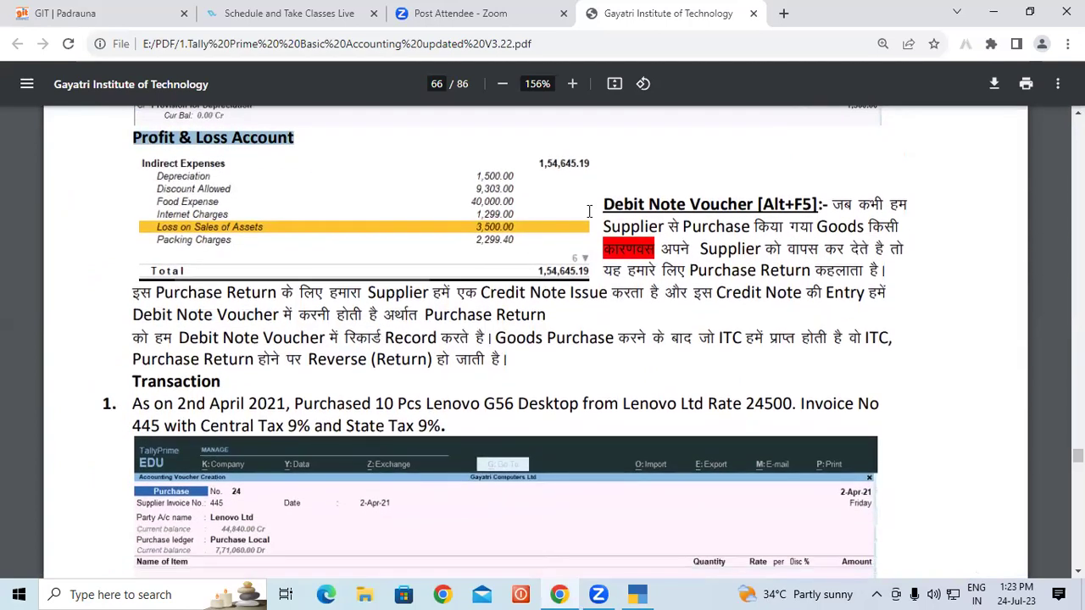
# - Read the Debit Note Voucher explanation on Purchase Return, the supplier's Credit Note and ITC reversal, highlighting key phrases
pyautogui.moveTo(605, 206); pyautogui.dragTo(672, 205)
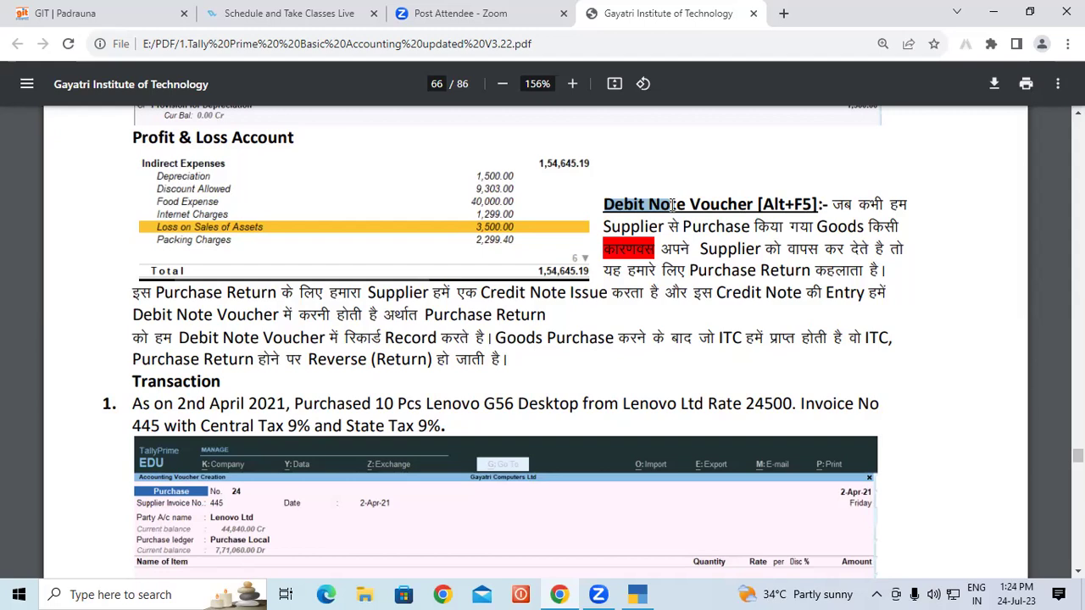
pyautogui.moveTo(690, 270); pyautogui.dragTo(812, 270)
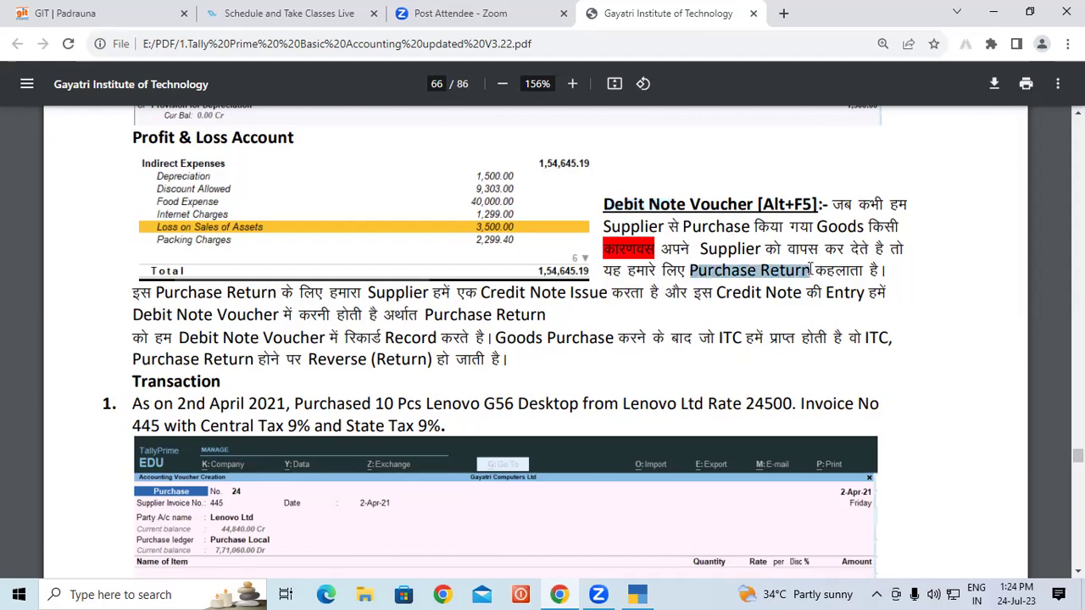
pyautogui.click(809, 271)
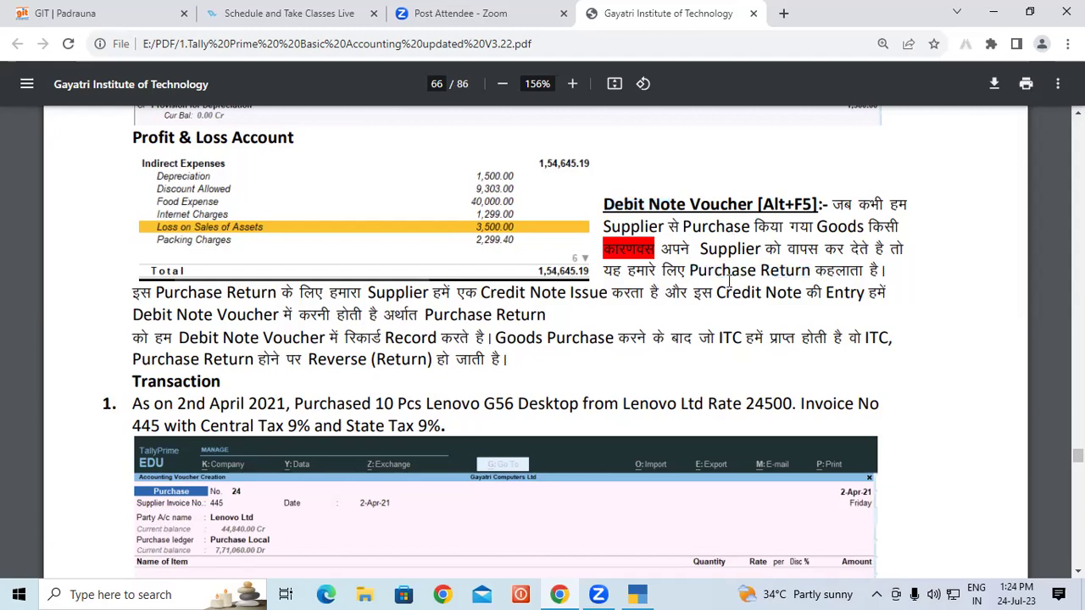
pyautogui.moveTo(715, 271); pyautogui.dragTo(787, 270)
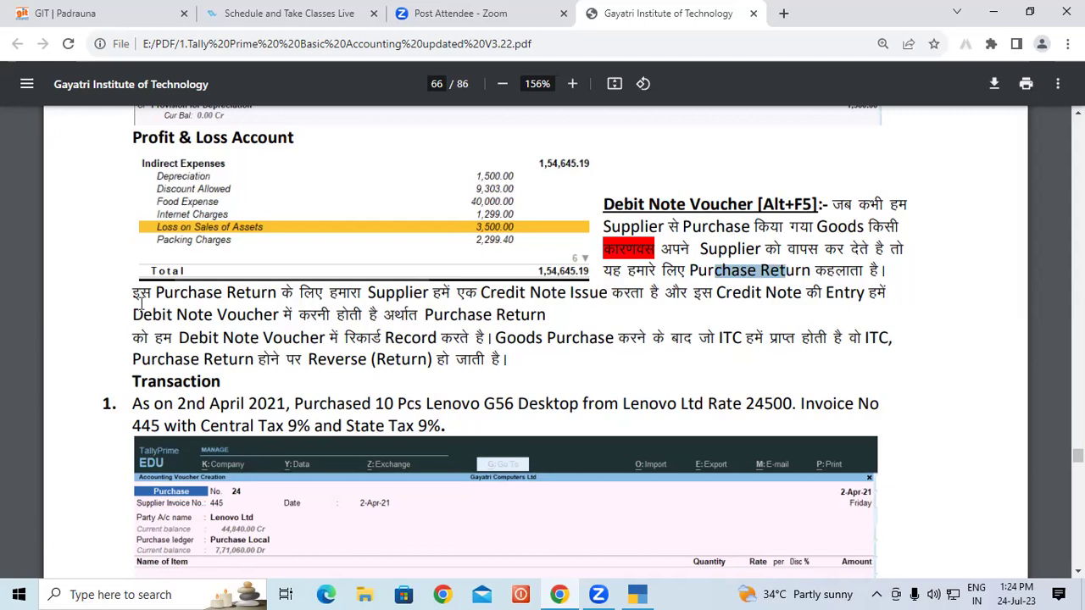
pyautogui.moveTo(125, 291); pyautogui.dragTo(855, 294)
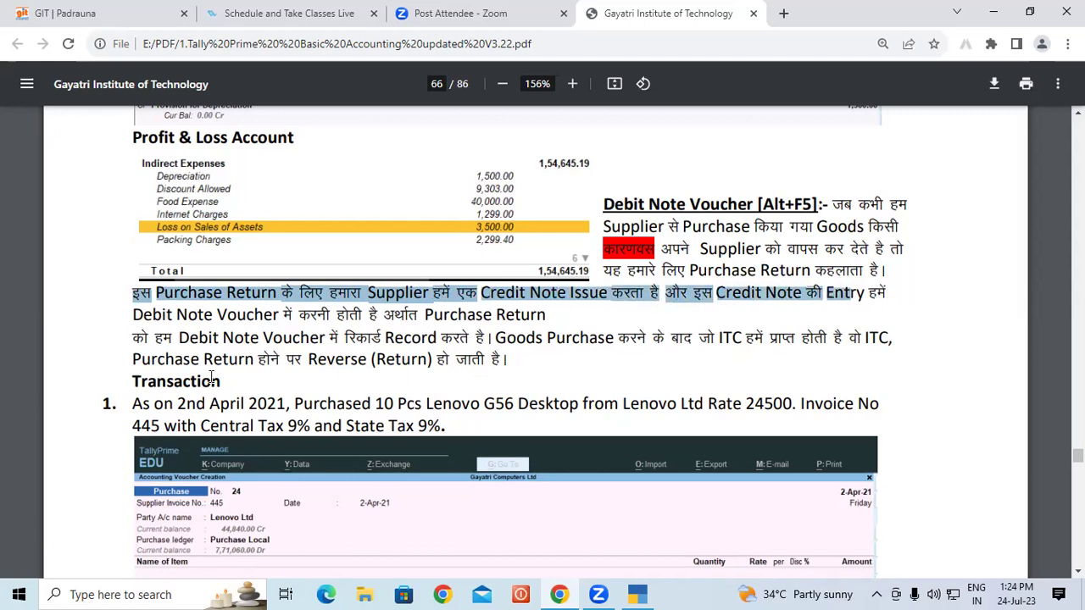
pyautogui.moveTo(132, 336); pyautogui.dragTo(207, 337)
pyautogui.doubleClick(204, 337)
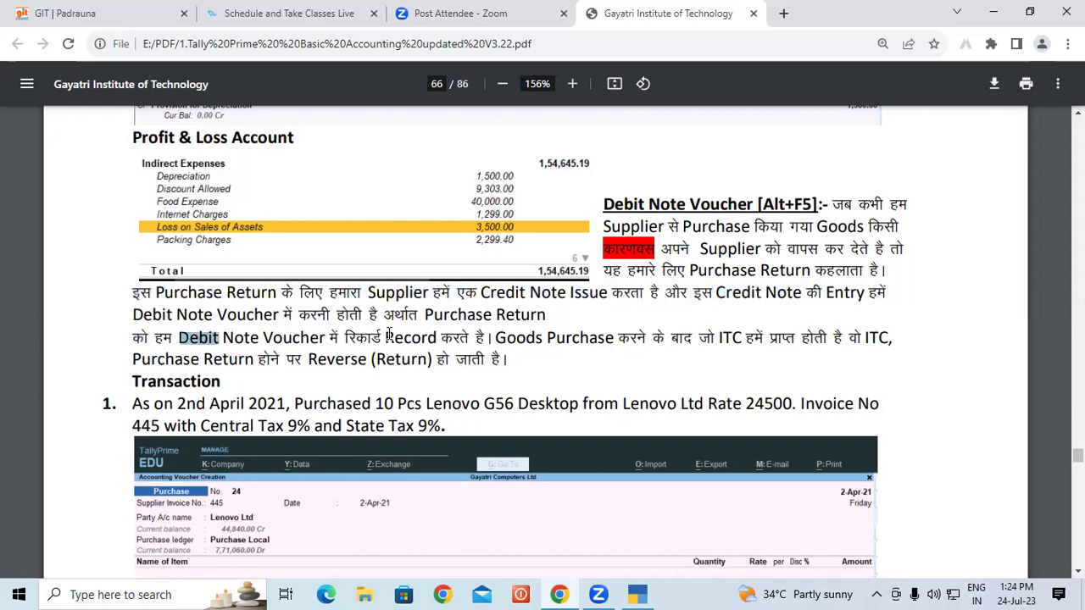
pyautogui.moveTo(518, 337); pyautogui.dragTo(729, 339)
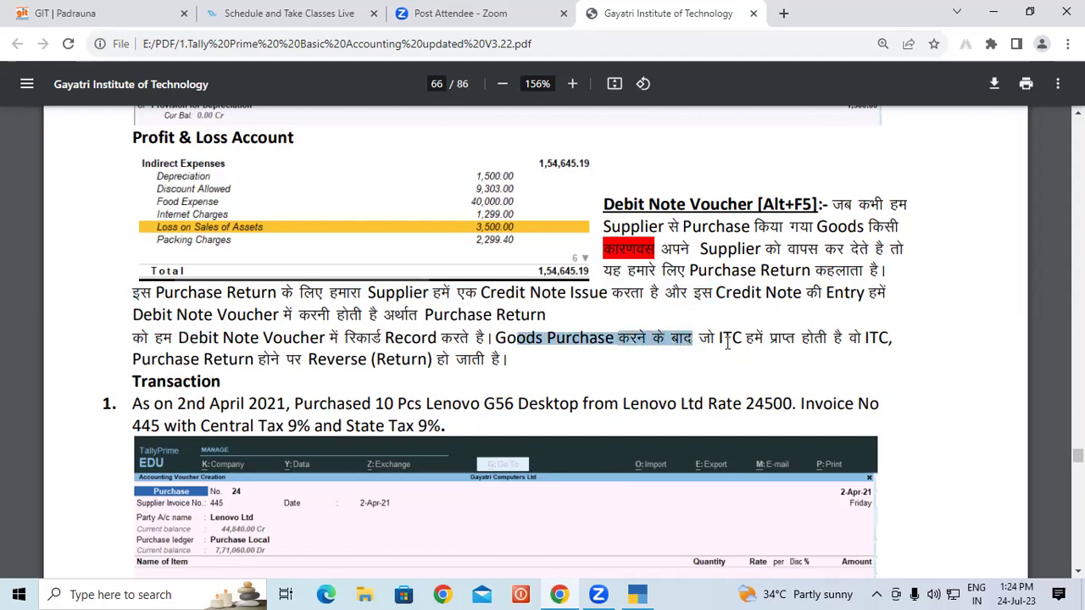
pyautogui.click(742, 344)
pyautogui.doubleClick(741, 344)
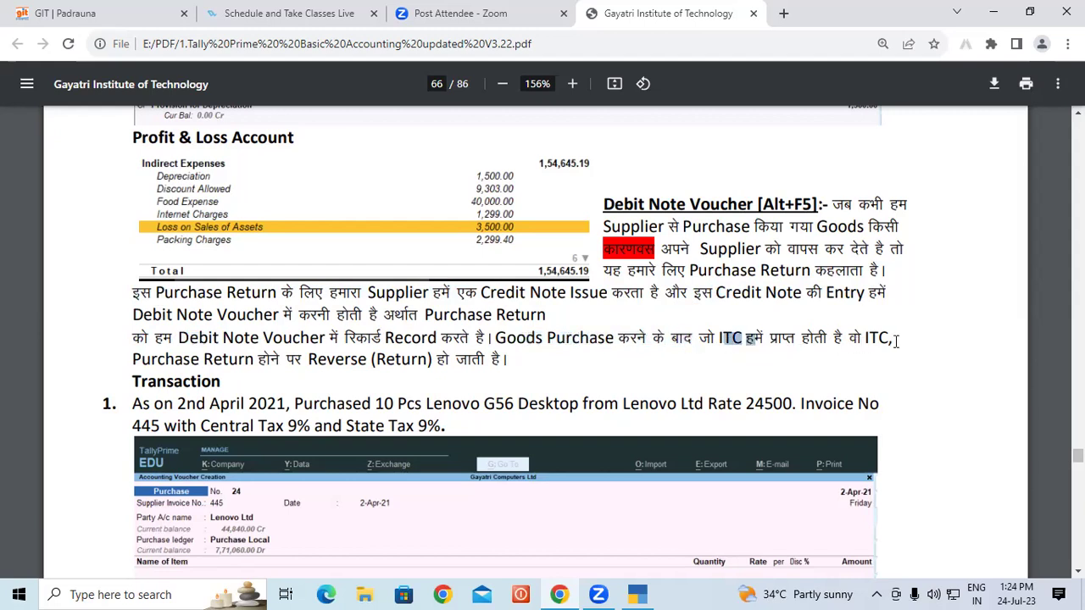
pyautogui.moveTo(206, 359); pyautogui.dragTo(509, 361)
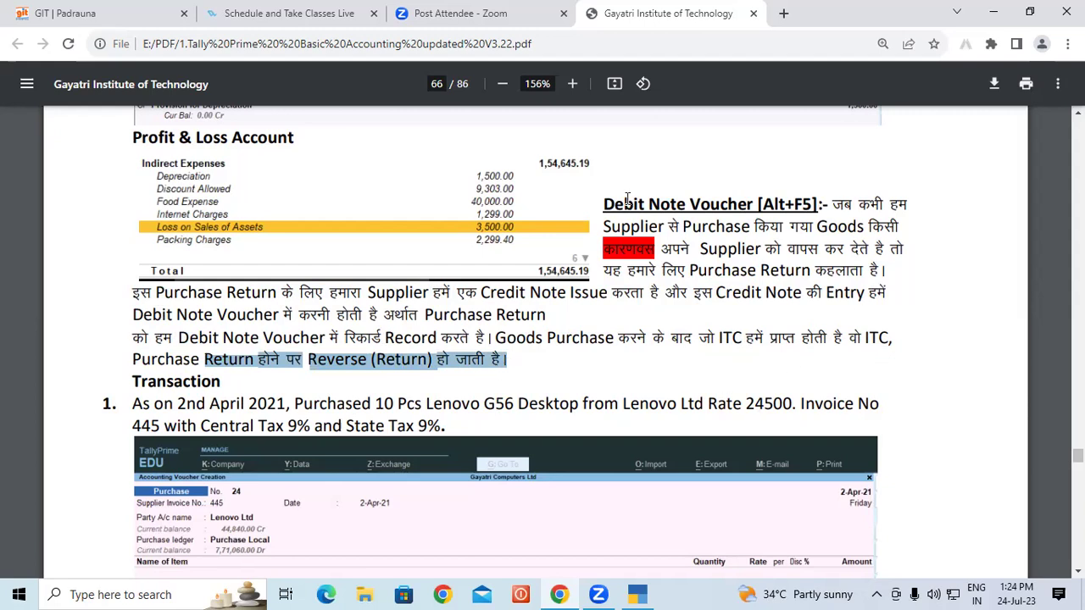
# - Review the Debit Note Voucher notes again, highlighting Credit Note Issue, Debit Note Voucher, Purchase Return and the ITC reversal lines
pyautogui.click(655, 202)
pyautogui.moveTo(655, 202); pyautogui.dragTo(671, 201)
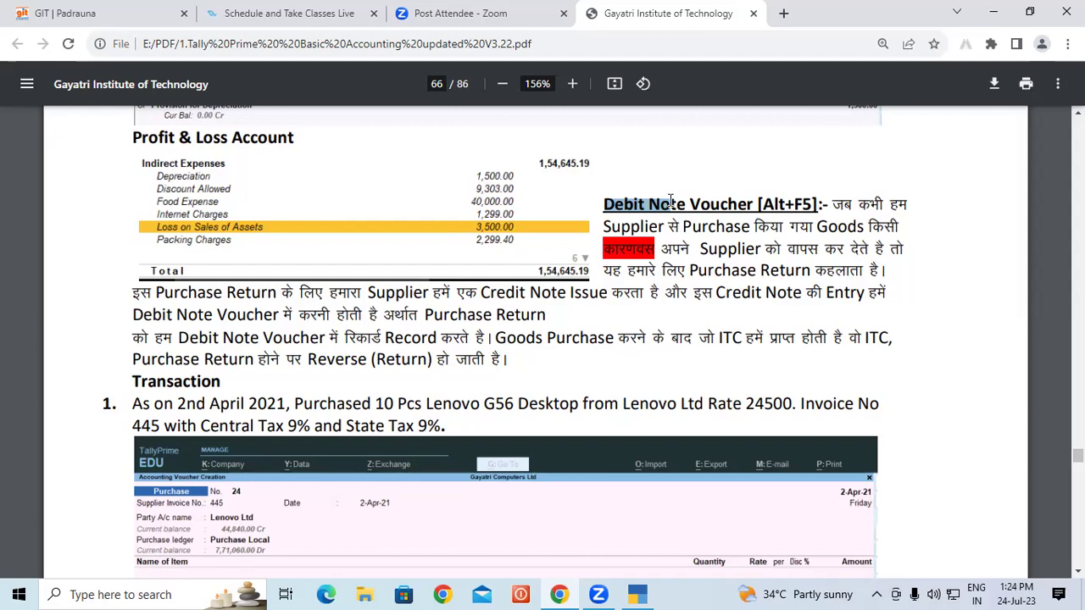
pyautogui.moveTo(481, 292); pyautogui.dragTo(602, 292)
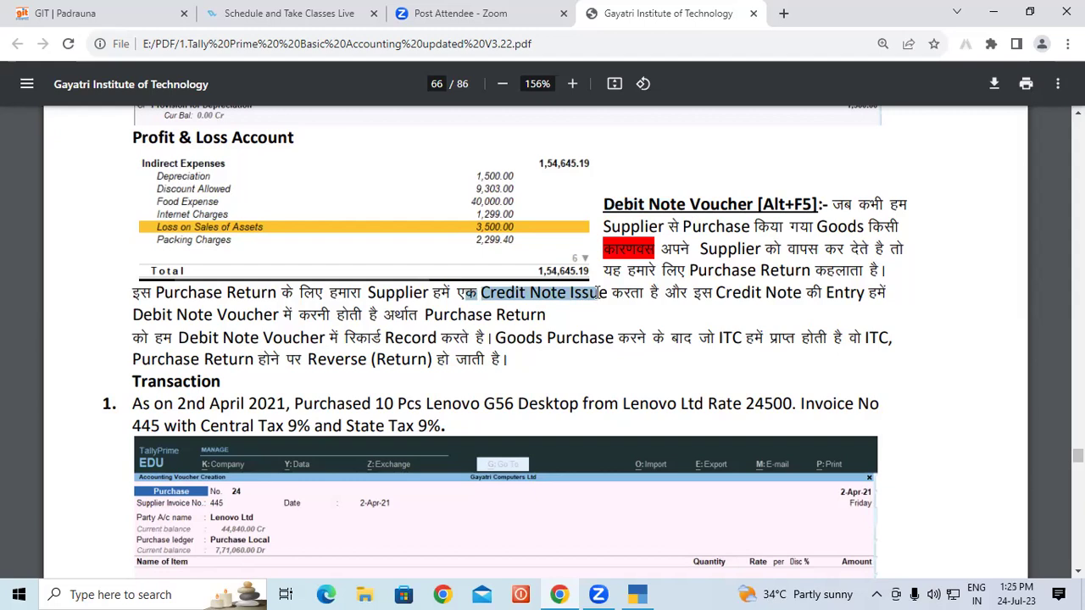
pyautogui.moveTo(132, 315); pyautogui.dragTo(296, 316)
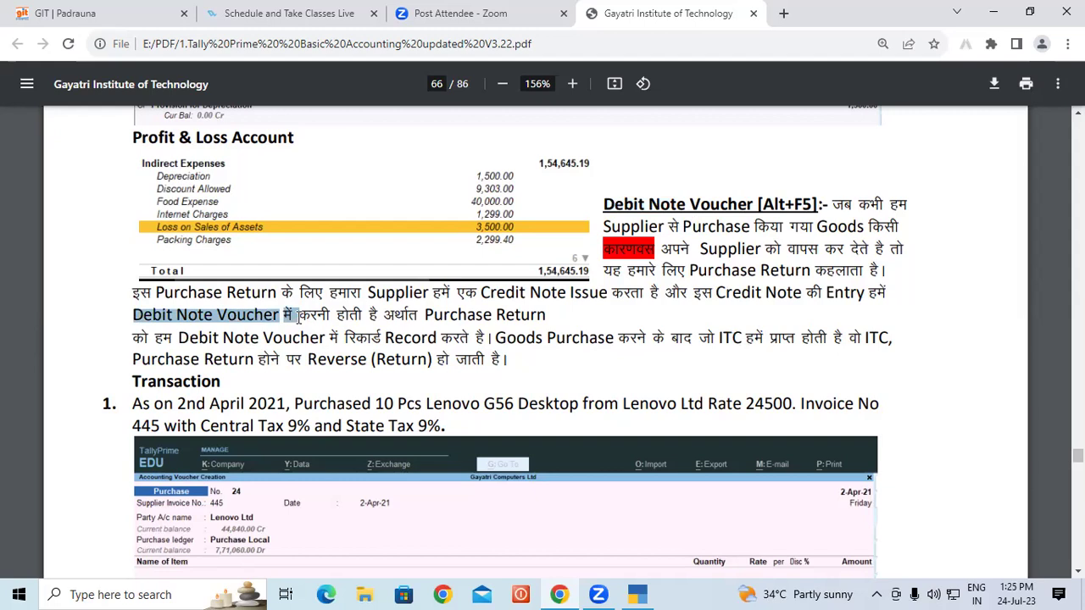
pyautogui.click(427, 322)
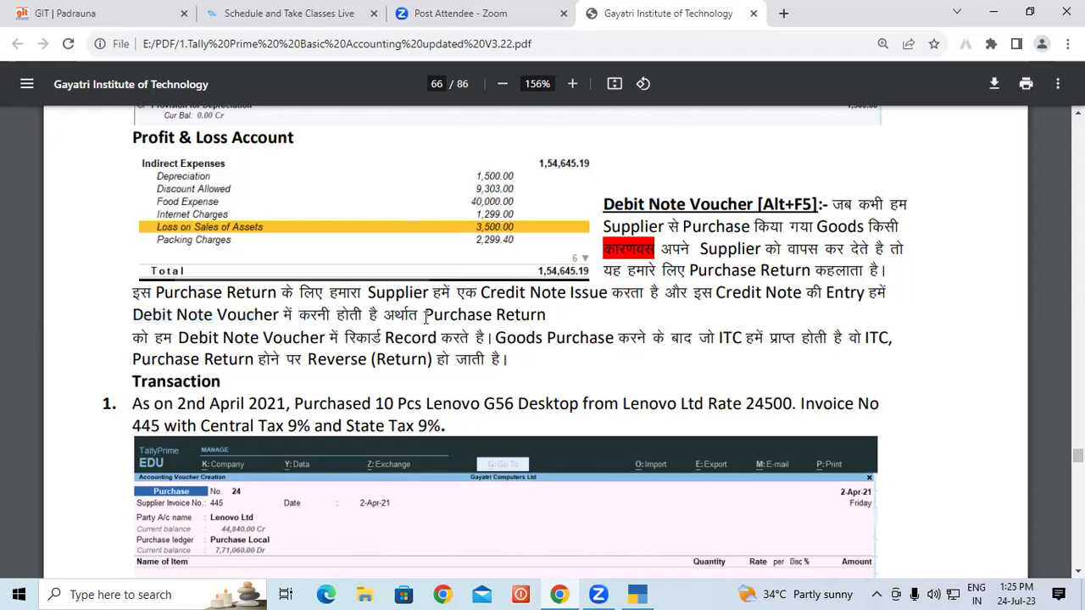
pyautogui.moveTo(427, 315); pyautogui.dragTo(560, 317)
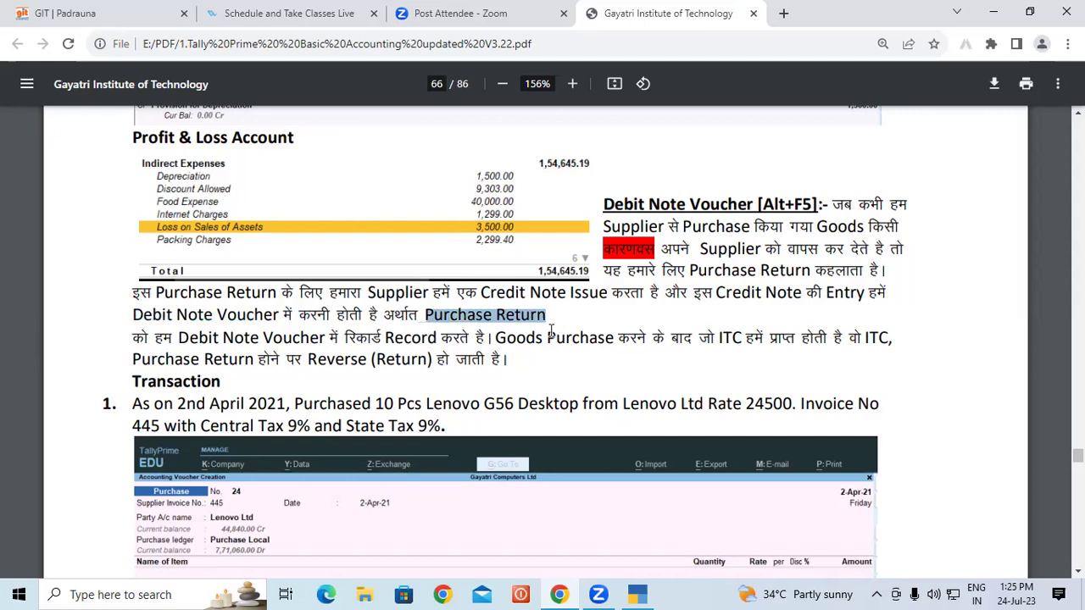
pyautogui.click(387, 369)
pyautogui.moveTo(240, 339); pyautogui.dragTo(845, 337)
pyautogui.click(531, 337)
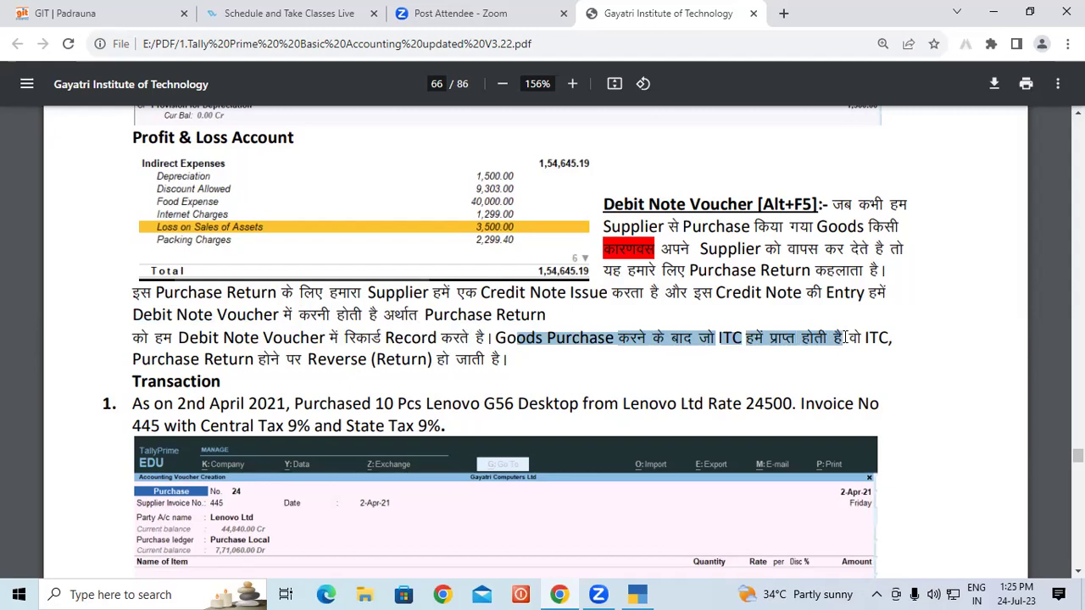
pyautogui.moveTo(193, 360); pyautogui.dragTo(504, 359)
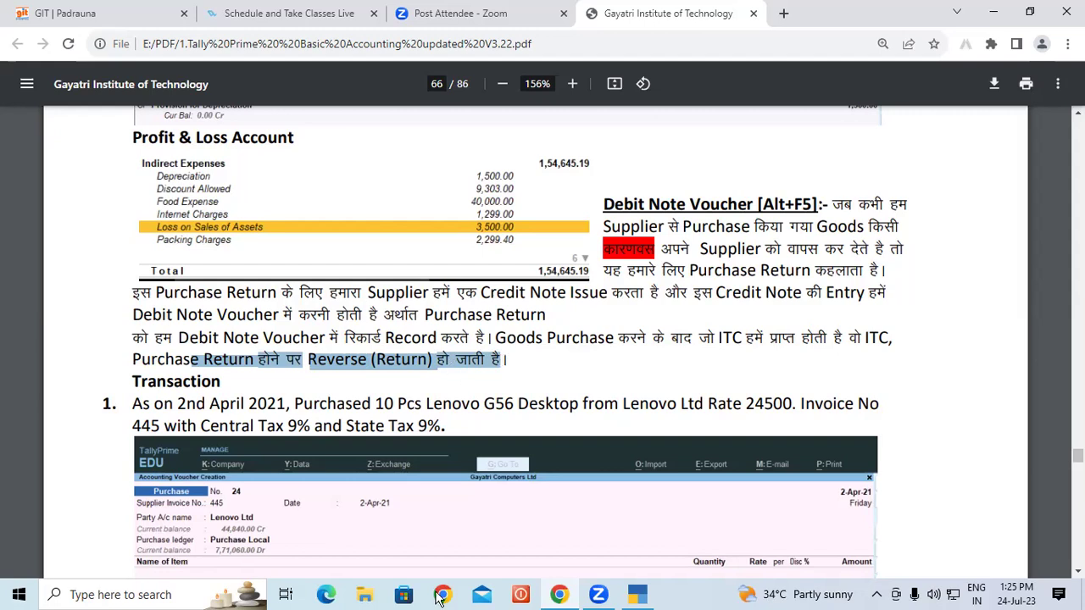
# - Handwrite the figures 10, -2, 5 and 1 over the Profit & Loss Account example as annotations
pyautogui.click(322, 179)
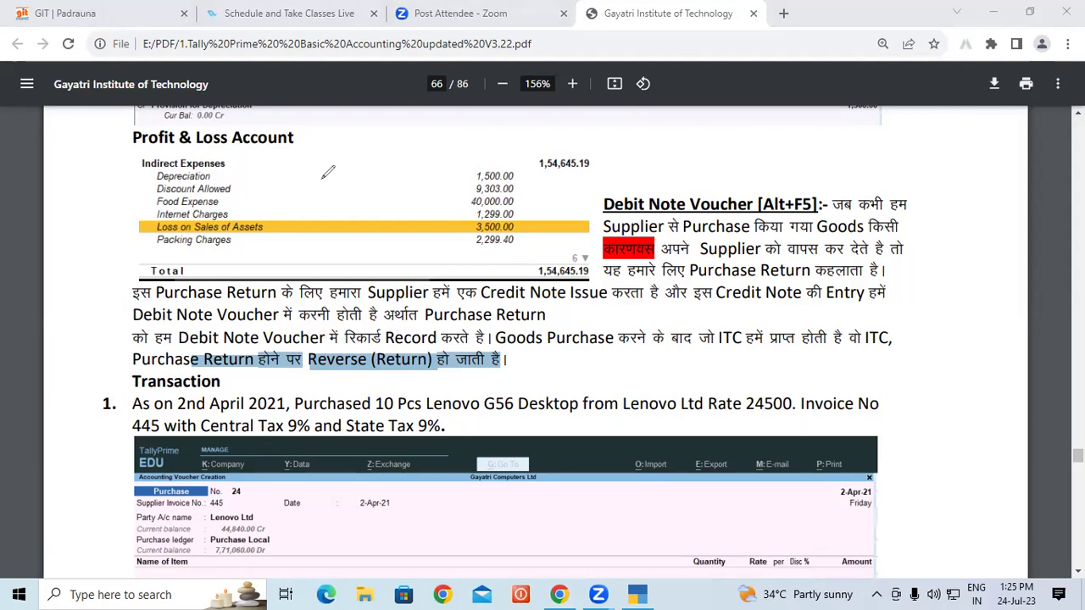
pyautogui.moveTo(322, 179)
pyautogui.mouseDown()
pyautogui.moveTo(322, 203)
pyautogui.moveTo(360, 191)
pyautogui.moveTo(346, 179)
pyautogui.mouseUp()
pyautogui.moveTo(344, 233)
pyautogui.mouseDown()
pyautogui.moveTo(373, 216)
pyautogui.moveTo(377, 242)
pyautogui.moveTo(388, 241)
pyautogui.mouseUp()
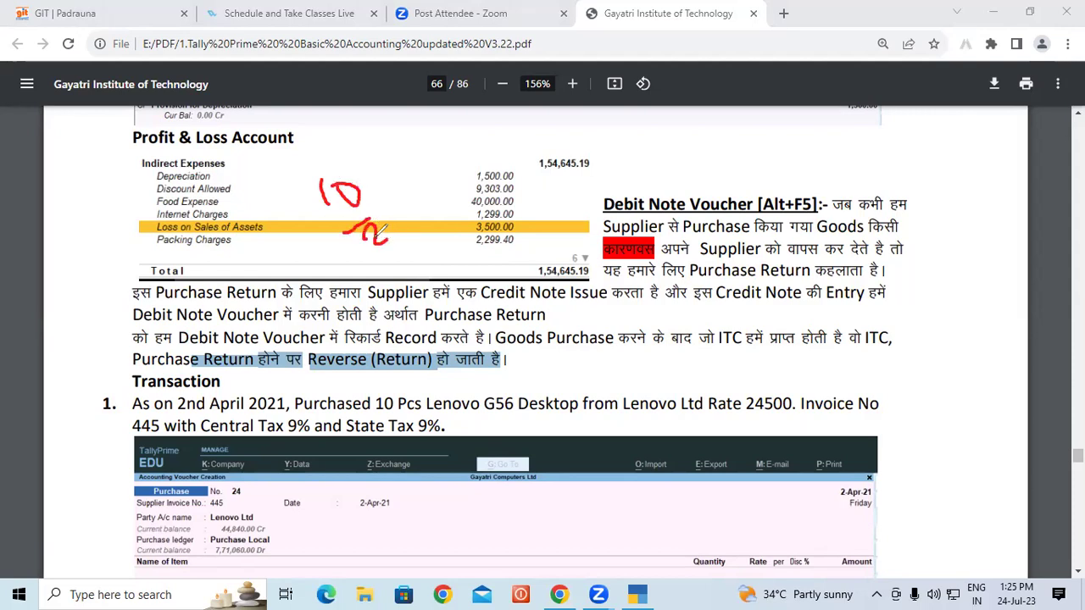
pyautogui.moveTo(534, 178)
pyautogui.mouseDown()
pyautogui.moveTo(543, 174)
pyautogui.moveTo(549, 196)
pyautogui.moveTo(529, 212)
pyautogui.moveTo(561, 236)
pyautogui.moveTo(560, 249)
pyautogui.mouseUp()
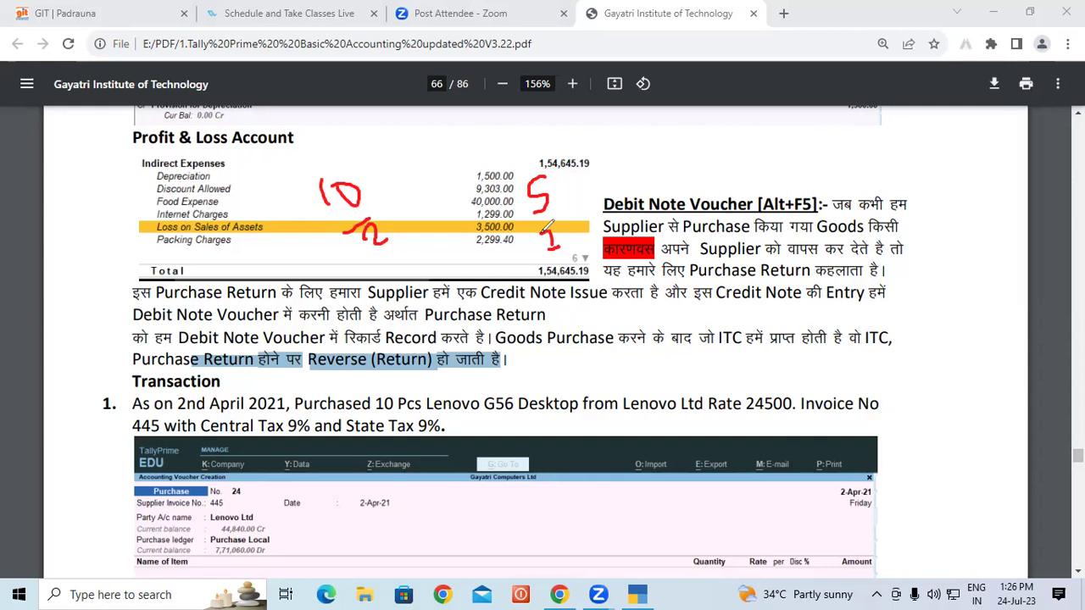
pyautogui.moveTo(727, 321); pyautogui.dragTo(756, 320)
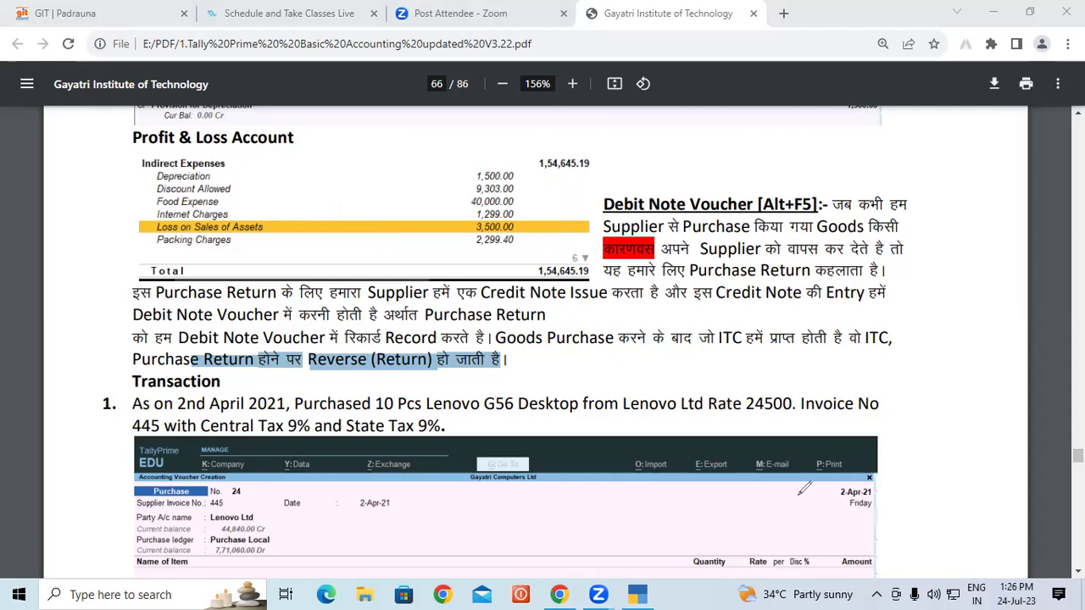
# - Open a blank whiteboard and handwrite 100 and 20 separated by a vertical line, with an underlined 120 beneath
pyautogui.press('w')
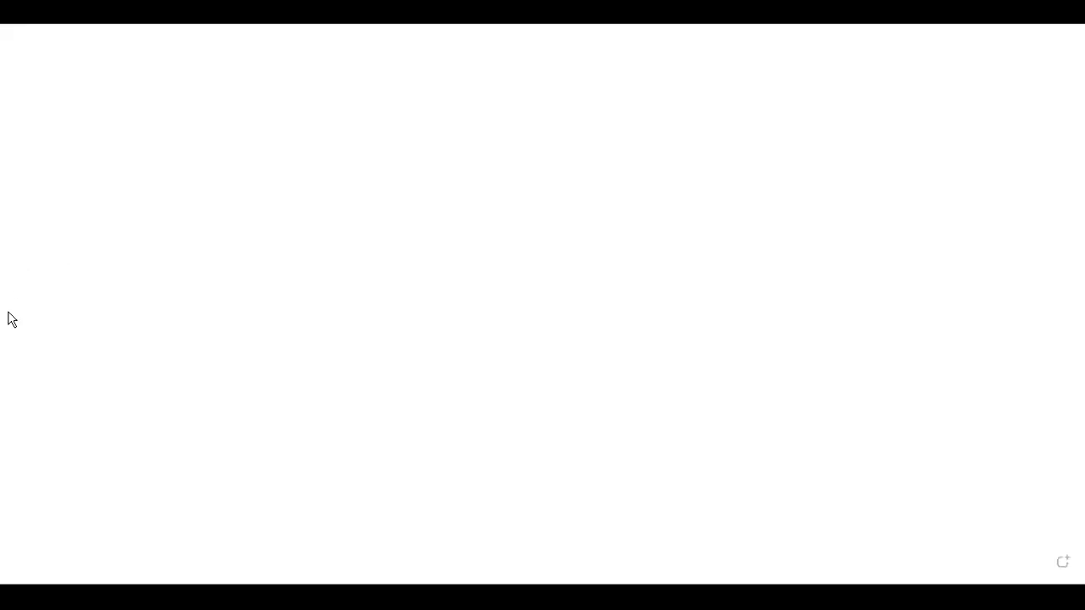
pyautogui.moveTo(59, 215); pyautogui.dragTo(74, 274)
pyautogui.moveTo(78, 231)
pyautogui.mouseDown()
pyautogui.moveTo(139, 236)
pyautogui.moveTo(130, 221)
pyautogui.mouseUp()
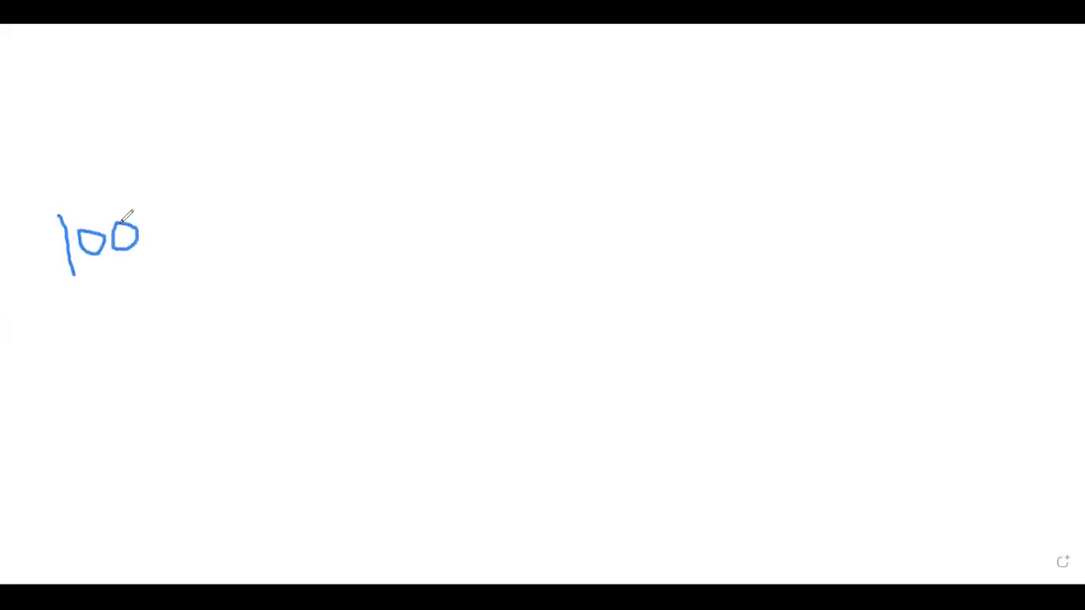
pyautogui.moveTo(168, 182); pyautogui.dragTo(173, 266)
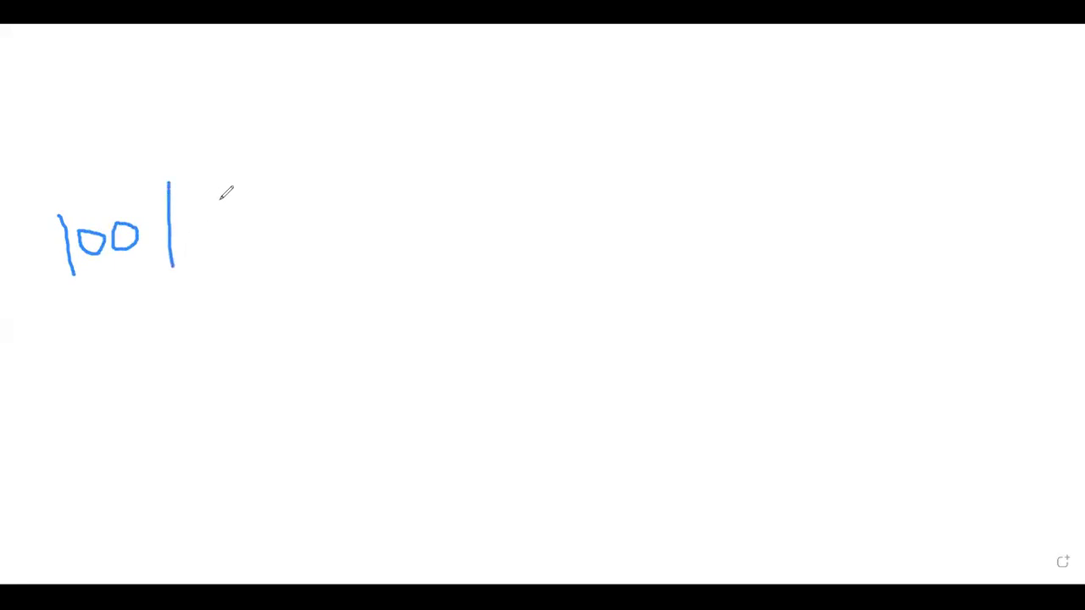
pyautogui.moveTo(210, 217)
pyautogui.mouseDown()
pyautogui.moveTo(228, 211)
pyautogui.moveTo(242, 232)
pyautogui.moveTo(259, 203)
pyautogui.moveTo(246, 198)
pyautogui.mouseUp()
pyautogui.moveTo(136, 346); pyautogui.dragTo(164, 381)
pyautogui.moveTo(164, 336)
pyautogui.mouseDown()
pyautogui.moveTo(187, 353)
pyautogui.moveTo(212, 326)
pyautogui.moveTo(210, 307)
pyautogui.mouseUp()
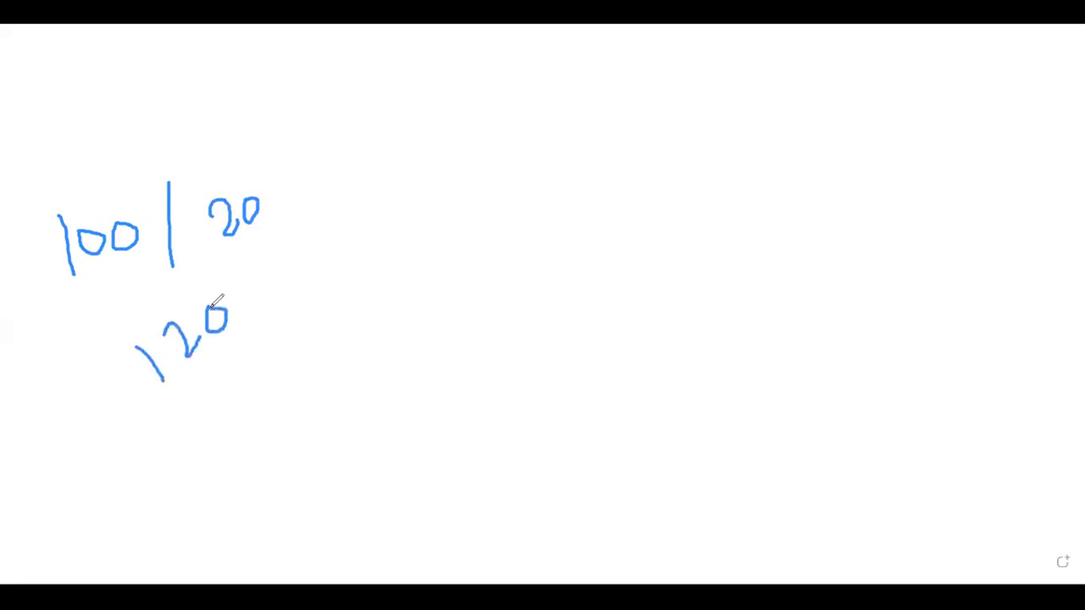
pyautogui.moveTo(170, 397); pyautogui.dragTo(234, 333)
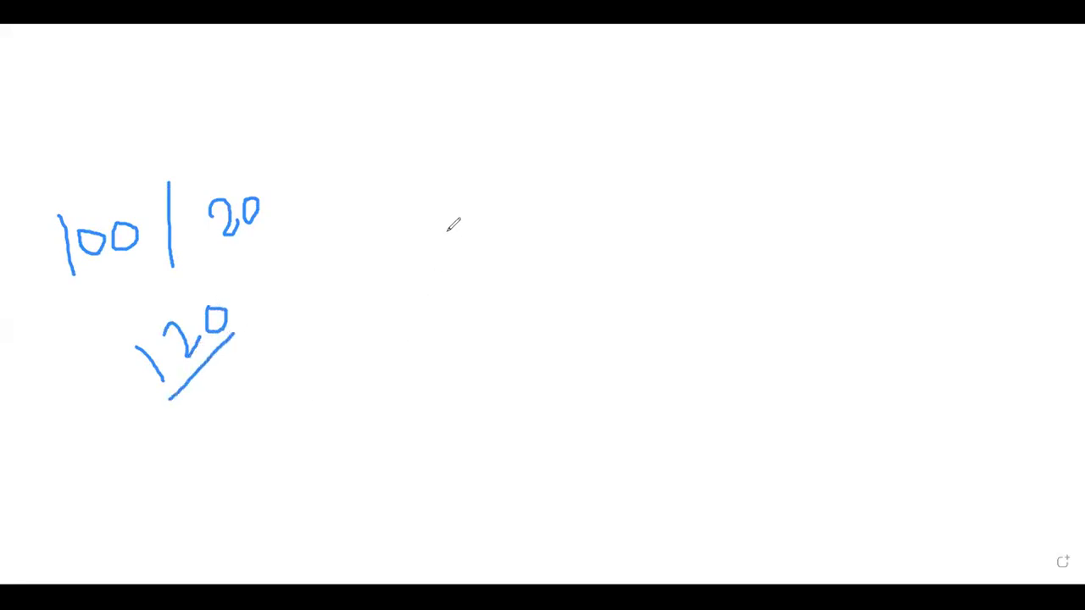
# - Underline 100 and 20 on the whiteboard, and handwrite 50 and two 10s beside them
pyautogui.moveTo(83, 292); pyautogui.dragTo(140, 264)
pyautogui.moveTo(456, 191)
pyautogui.mouseDown()
pyautogui.moveTo(440, 193)
pyautogui.moveTo(460, 208)
pyautogui.moveTo(449, 231)
pyautogui.moveTo(471, 219)
pyautogui.moveTo(480, 191)
pyautogui.moveTo(466, 196)
pyautogui.mouseUp()
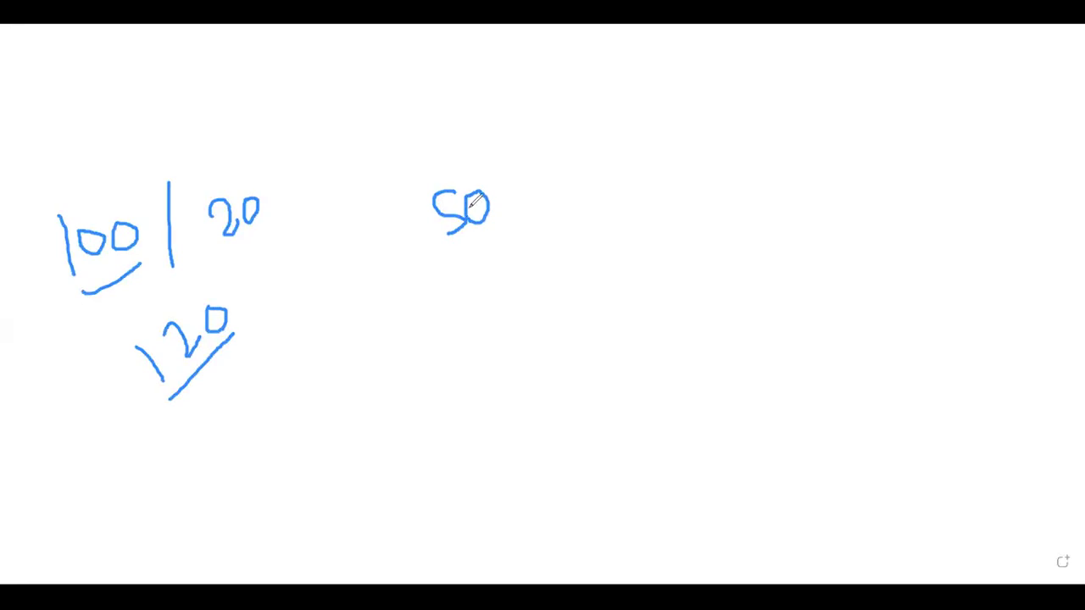
pyautogui.moveTo(226, 243); pyautogui.dragTo(255, 233)
pyautogui.moveTo(342, 370); pyautogui.dragTo(363, 407)
pyautogui.moveTo(386, 363)
pyautogui.mouseDown()
pyautogui.moveTo(405, 375)
pyautogui.moveTo(373, 371)
pyautogui.mouseUp()
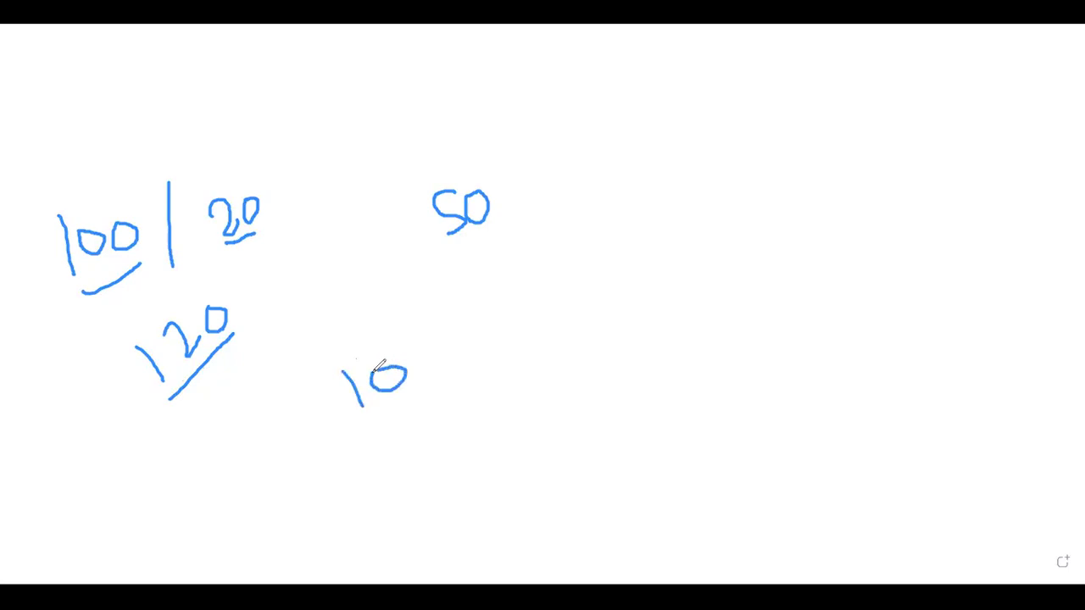
pyautogui.moveTo(390, 423); pyautogui.dragTo(405, 460)
pyautogui.moveTo(429, 414); pyautogui.dragTo(422, 420)
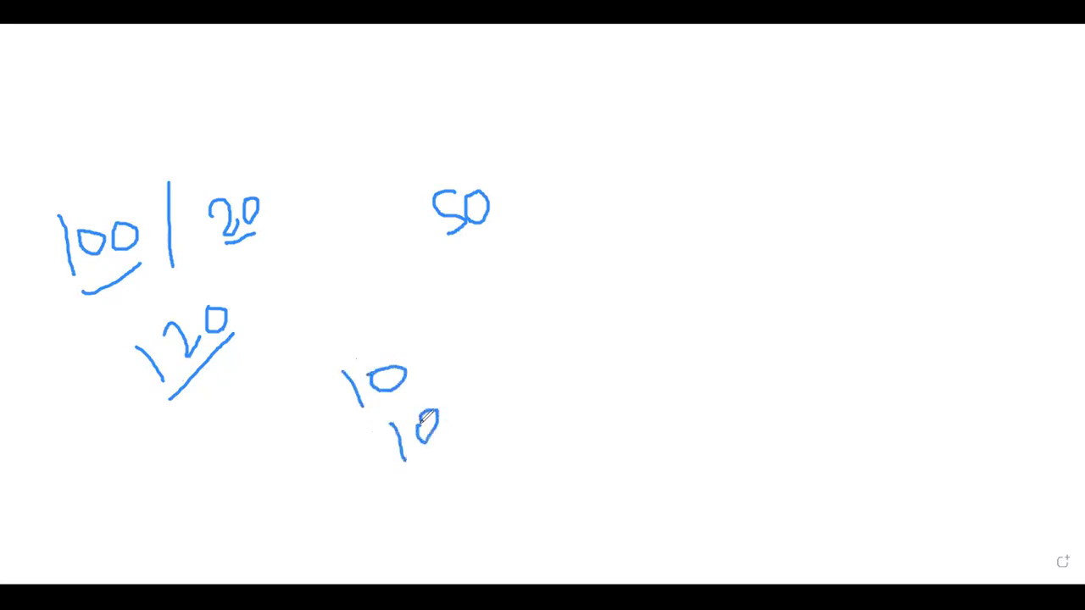
# - Handwrite 60 beside the 50, circle the 20, and close the whiteboard
pyautogui.moveTo(566, 207); pyautogui.dragTo(561, 247)
pyautogui.moveTo(604, 204)
pyautogui.mouseDown()
pyautogui.moveTo(627, 221)
pyautogui.moveTo(604, 201)
pyautogui.mouseUp()
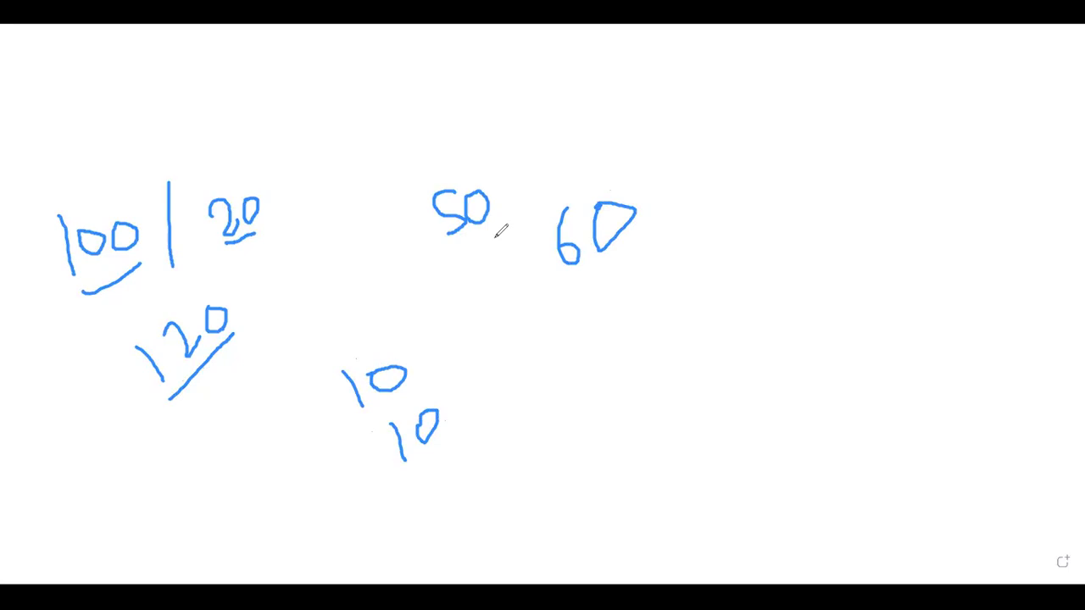
pyautogui.moveTo(281, 190)
pyautogui.mouseDown()
pyautogui.moveTo(227, 181)
pyautogui.moveTo(201, 222)
pyautogui.moveTo(252, 251)
pyautogui.moveTo(290, 179)
pyautogui.mouseUp()
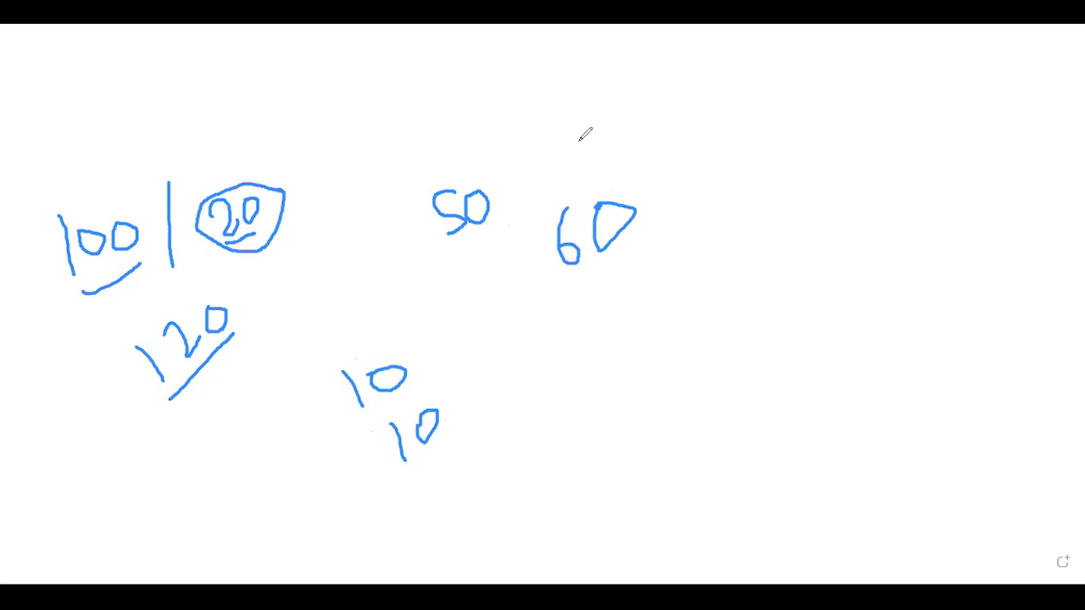
pyautogui.press('e')
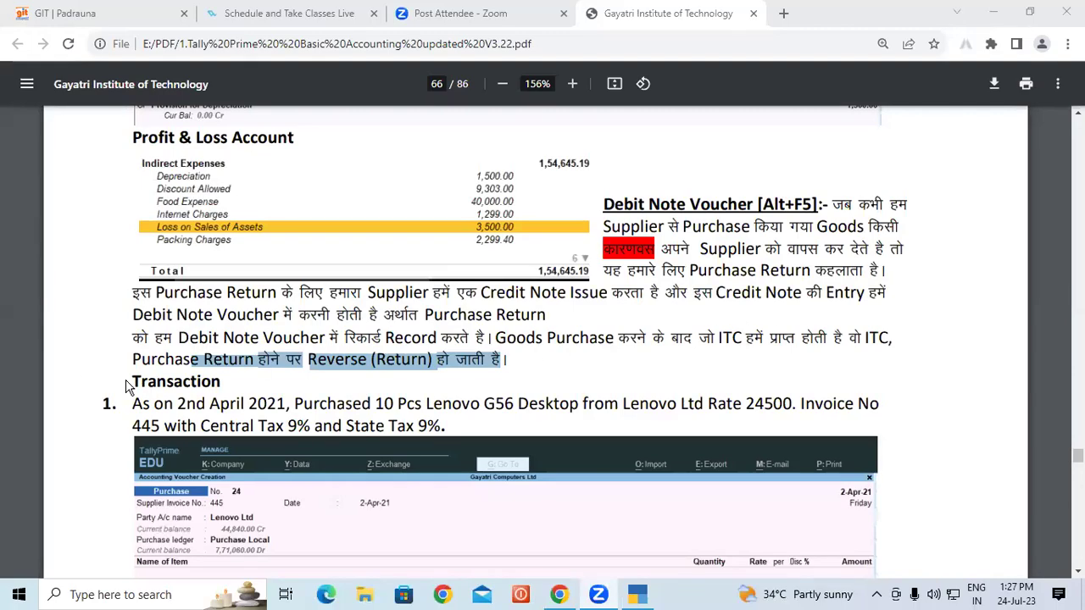
# - Read the first purchase transaction in the Debit Note notes, highlighting the heading, date, purchase wording and rate
pyautogui.moveTo(130, 388); pyautogui.dragTo(247, 384)
pyautogui.click(242, 405)
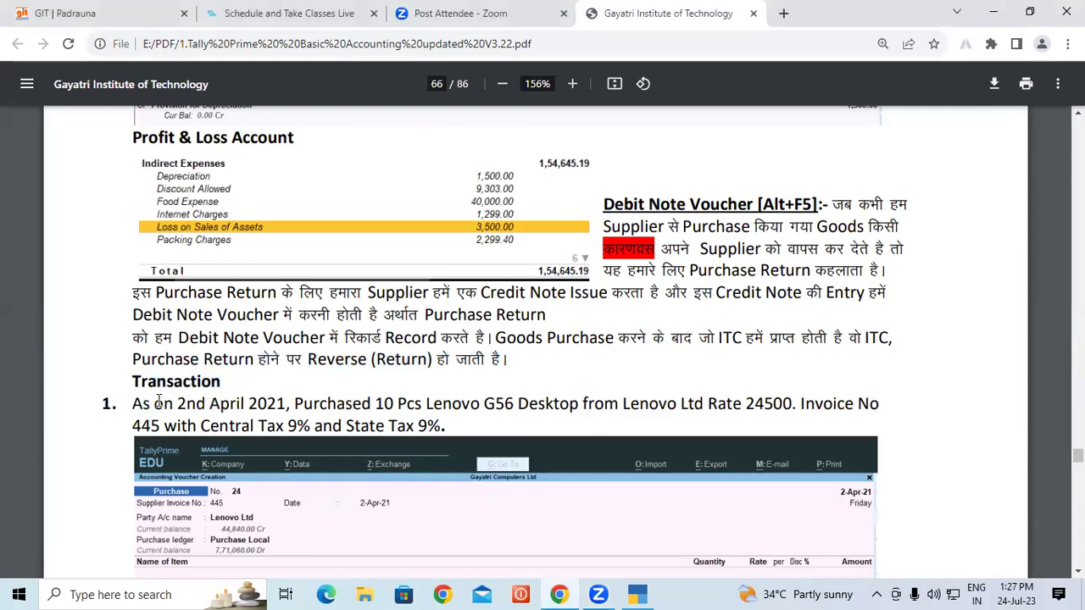
pyautogui.moveTo(133, 400); pyautogui.dragTo(790, 404)
pyautogui.click(317, 405)
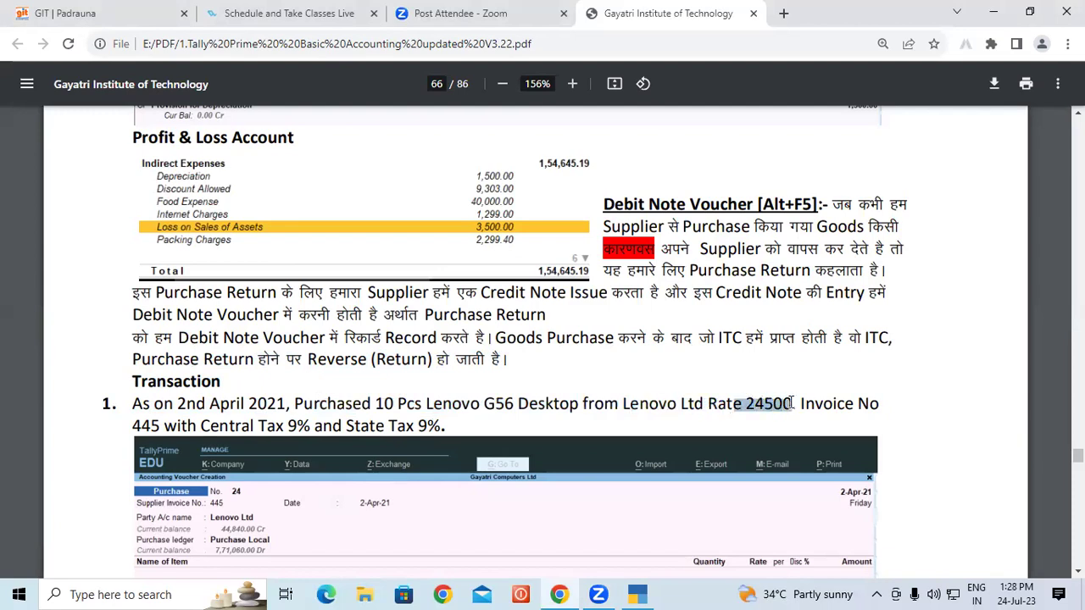
pyautogui.moveTo(146, 404); pyautogui.dragTo(288, 404)
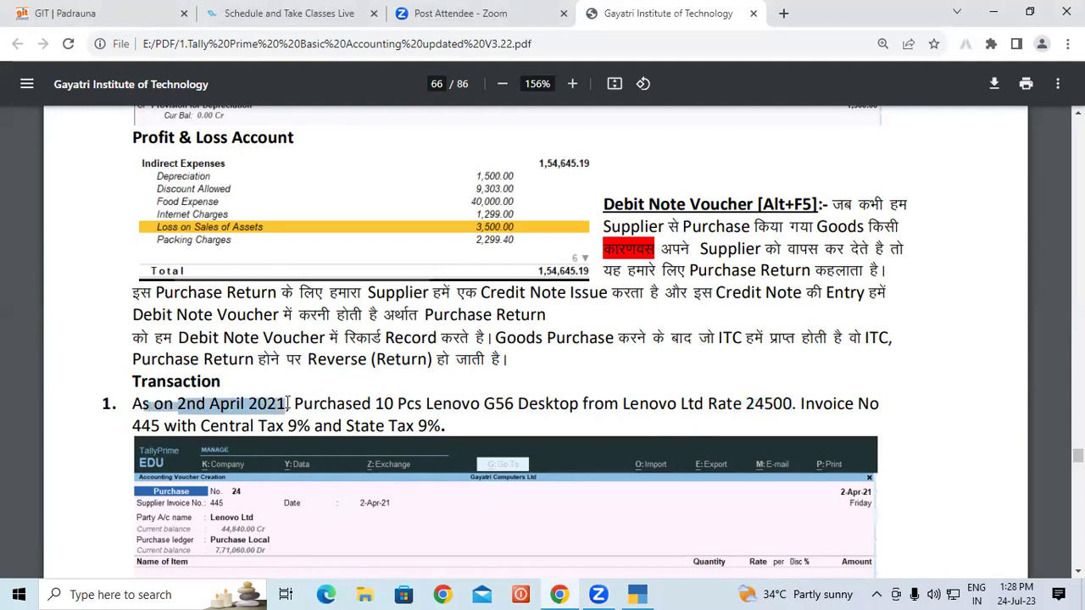
pyautogui.moveTo(305, 403); pyautogui.dragTo(371, 399)
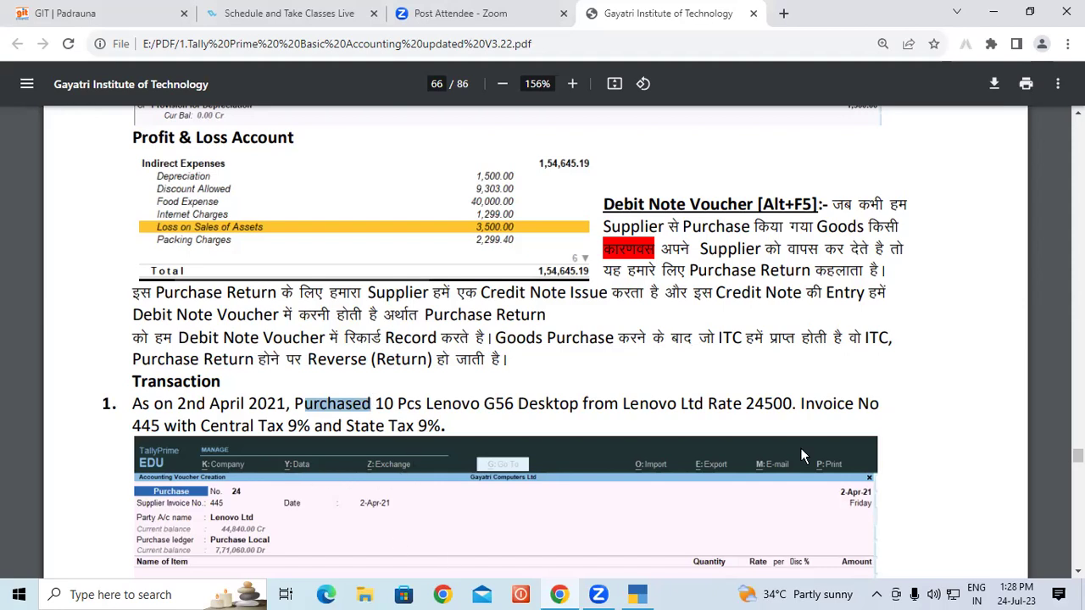
# - Highlight Invoice No 445, Central Tax 9% and State Tax 9% in the transaction text
pyautogui.moveTo(880, 405); pyautogui.dragTo(803, 405)
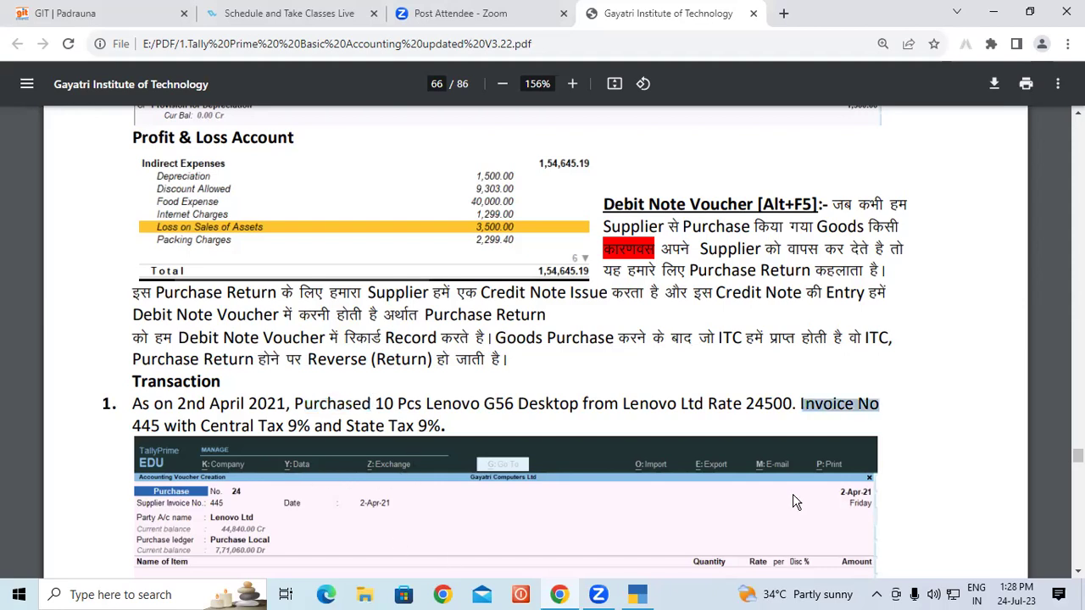
pyautogui.doubleClick(156, 426)
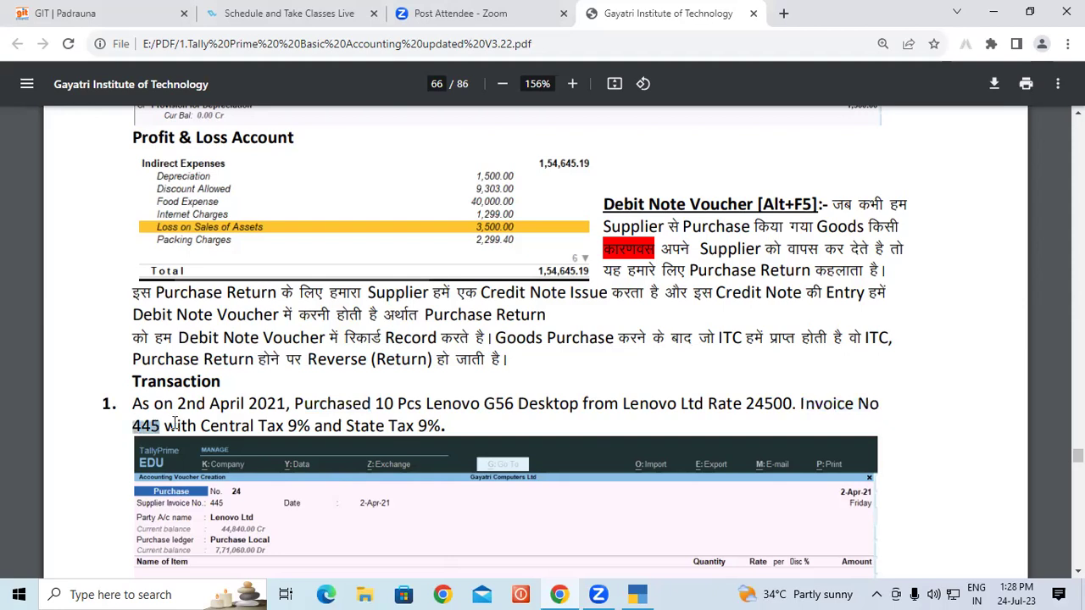
pyautogui.moveTo(201, 426); pyautogui.dragTo(294, 421)
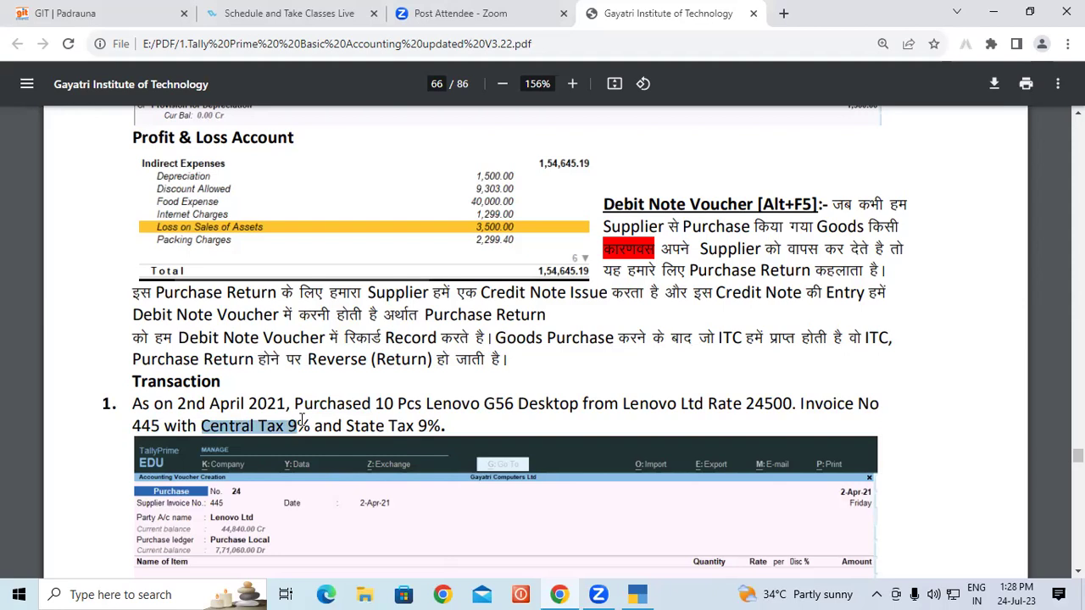
pyautogui.click(298, 421)
pyautogui.moveTo(348, 425); pyautogui.dragTo(440, 425)
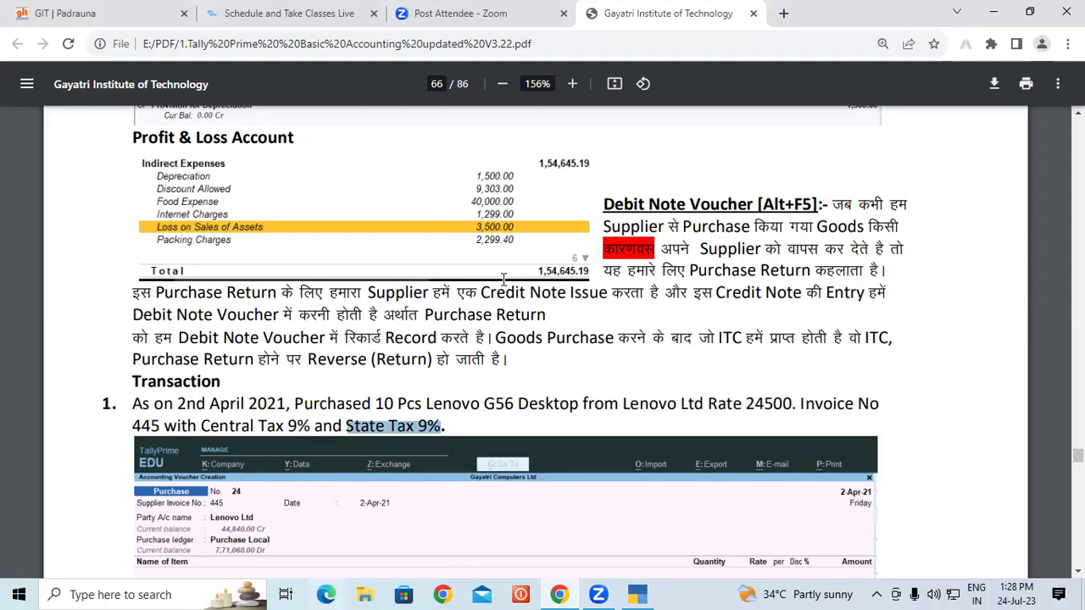
# - Switch to TallyPrime and open a new Purchase voucher
pyautogui.click(641, 596)
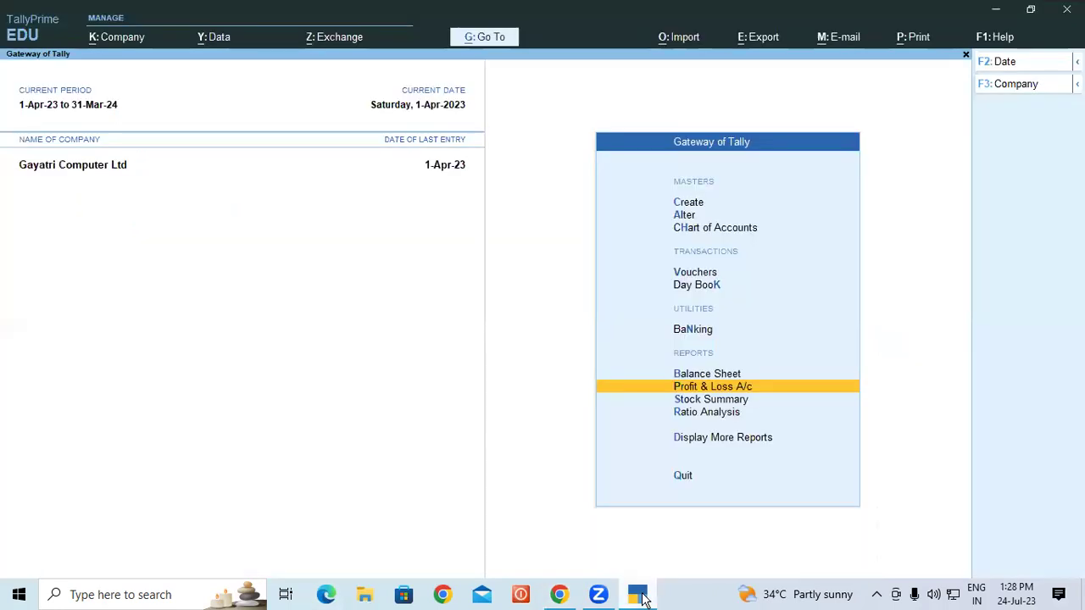
pyautogui.press('Up')
pyautogui.press('Up')
pyautogui.press('Up')
pyautogui.press('Up')
pyautogui.press('Return')
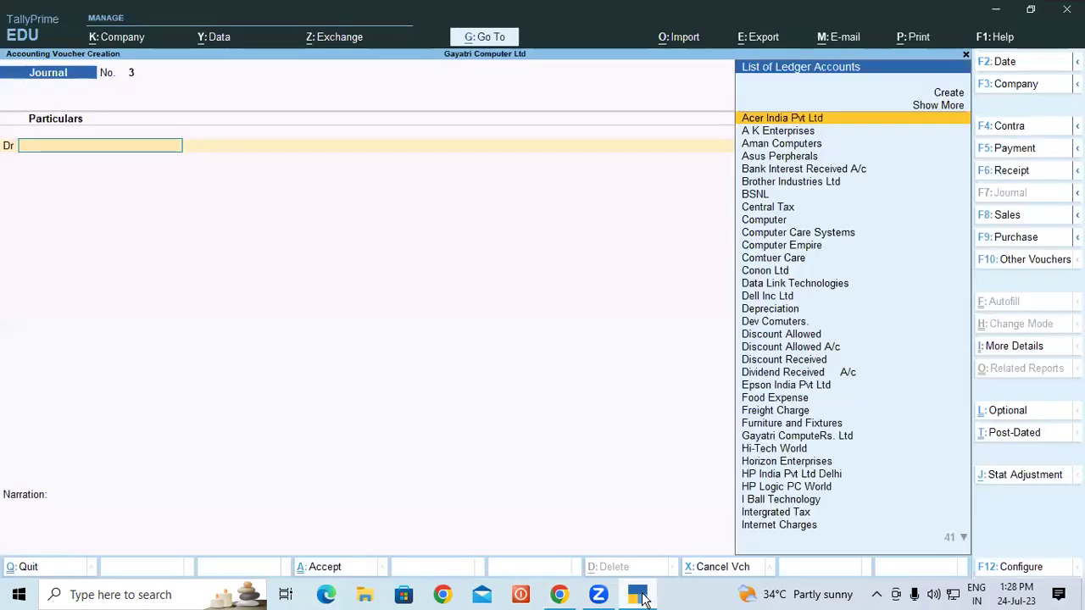
pyautogui.press('F9')
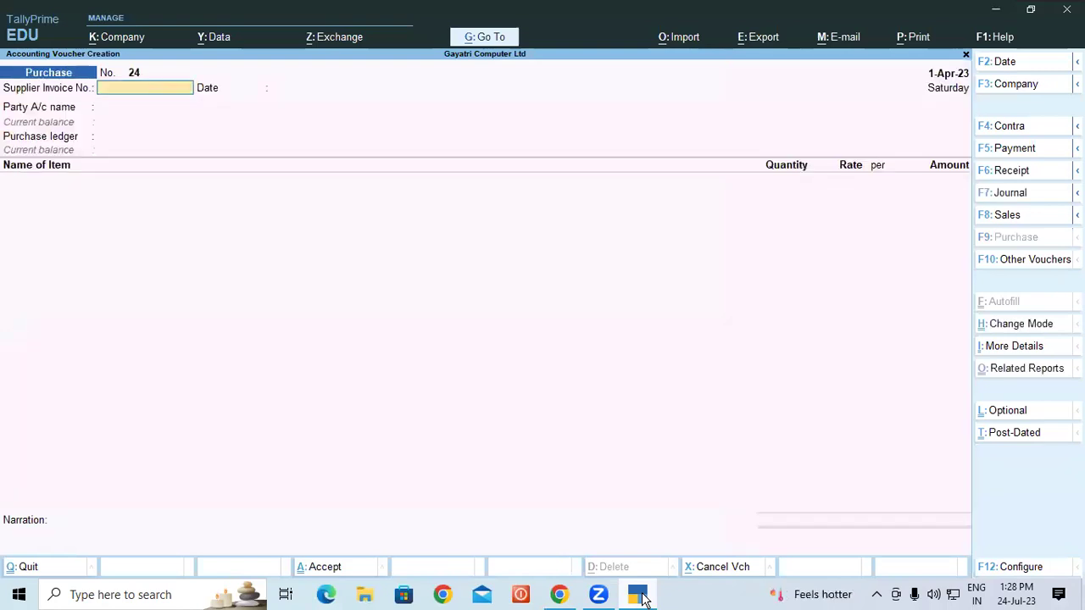
# - Set the supplier invoice number to 445 and keep 1-Apr-23 as the invoice date
pyautogui.write('446')
pyautogui.press('Return')
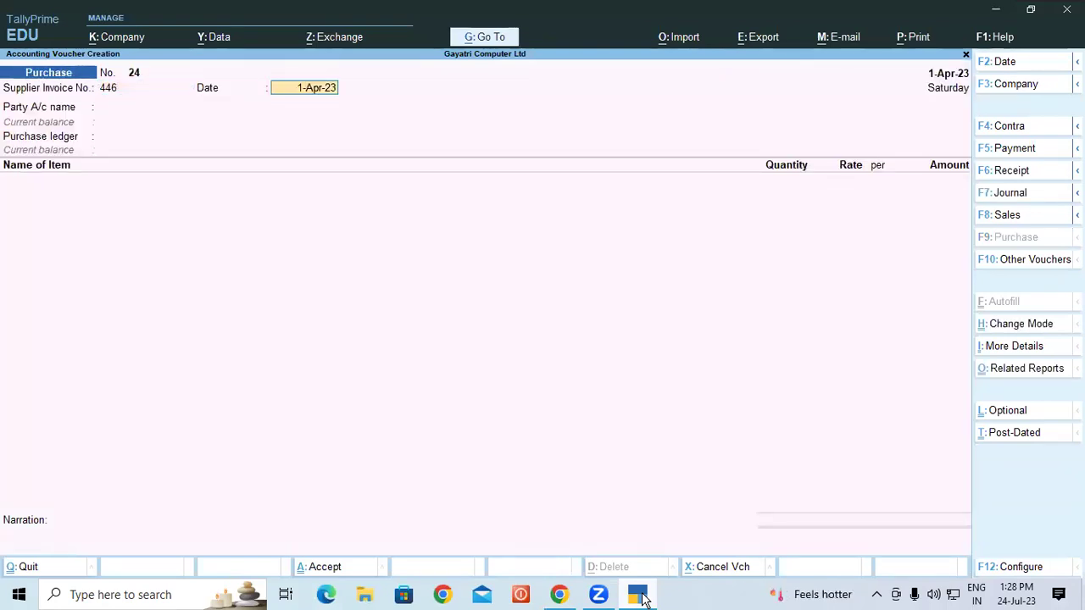
pyautogui.press('BackSpace')
pyautogui.press('BackSpace')
pyautogui.press('Return')
pyautogui.press('Return')
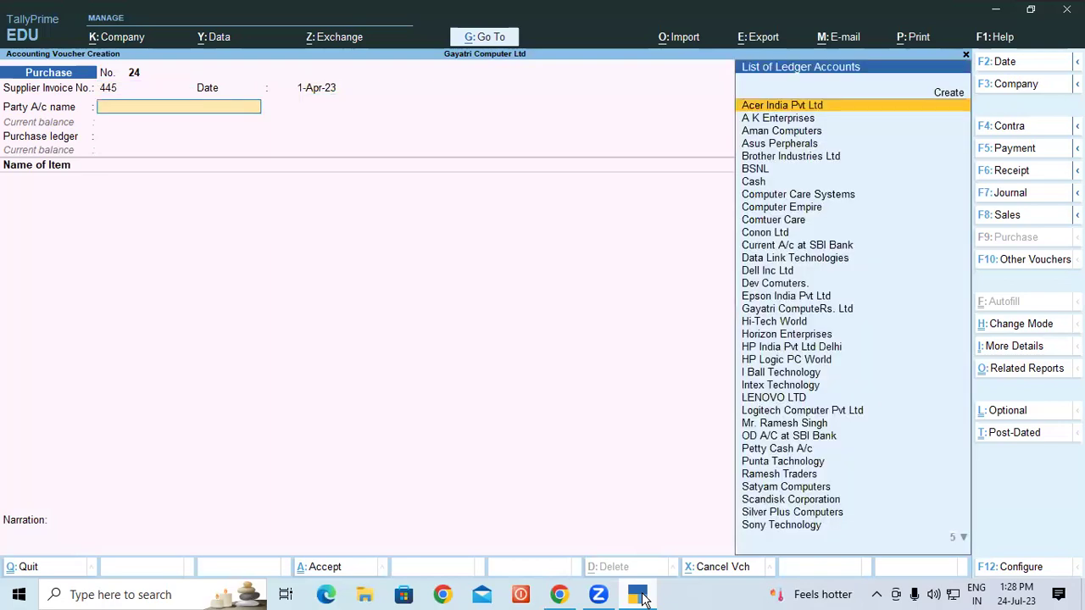
# - Choose LENOVO LTD as the party account, accept the blank receipt details, and select the Purchase Local ledger
pyautogui.write('Le')
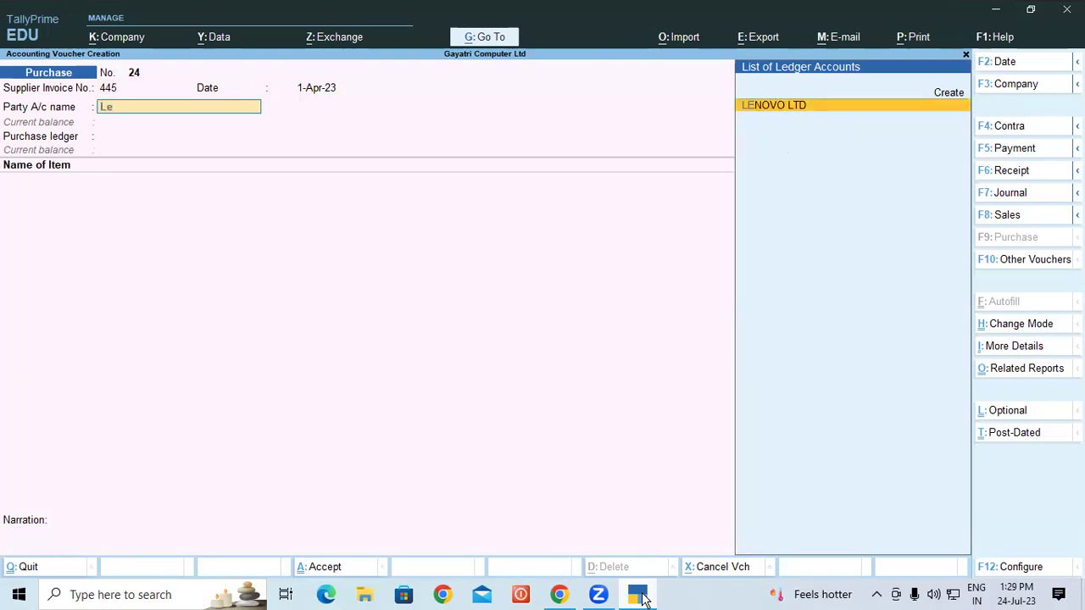
pyautogui.press('Return')
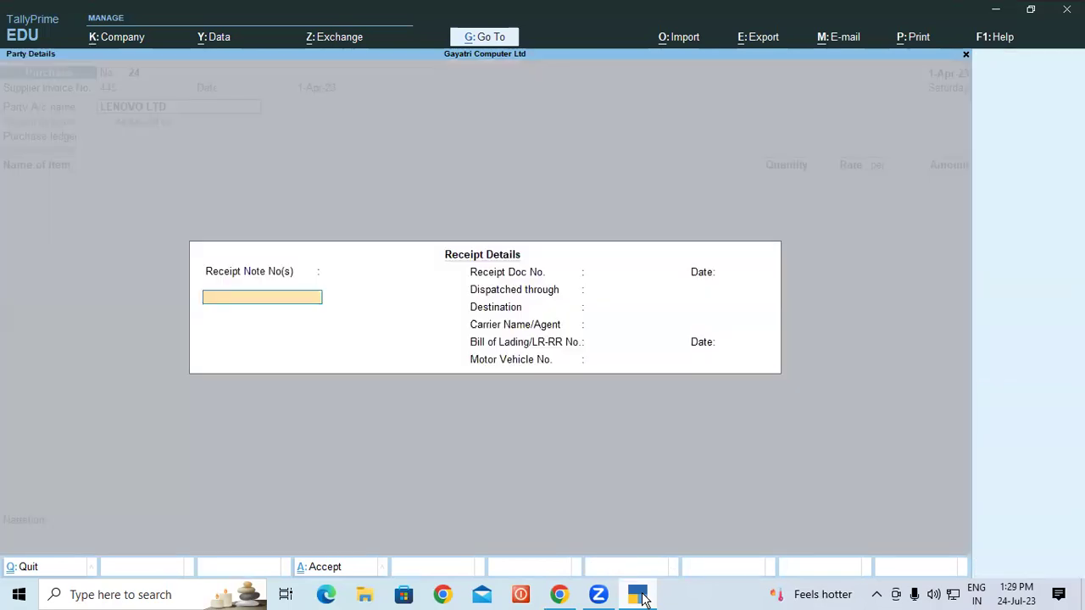
pyautogui.hotkey('ctrl', 'a')
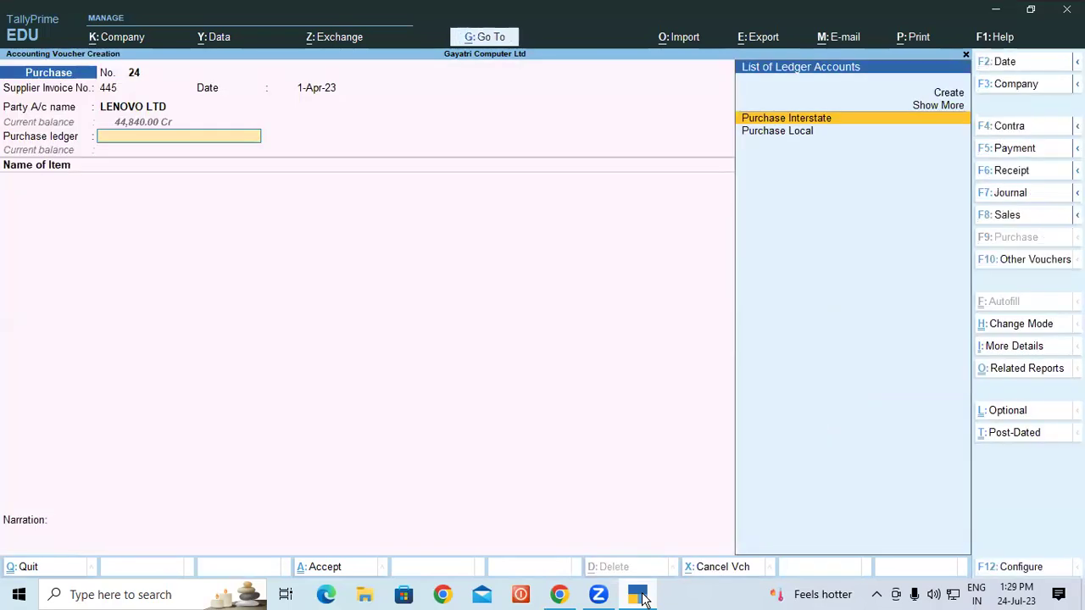
pyautogui.press('Down')
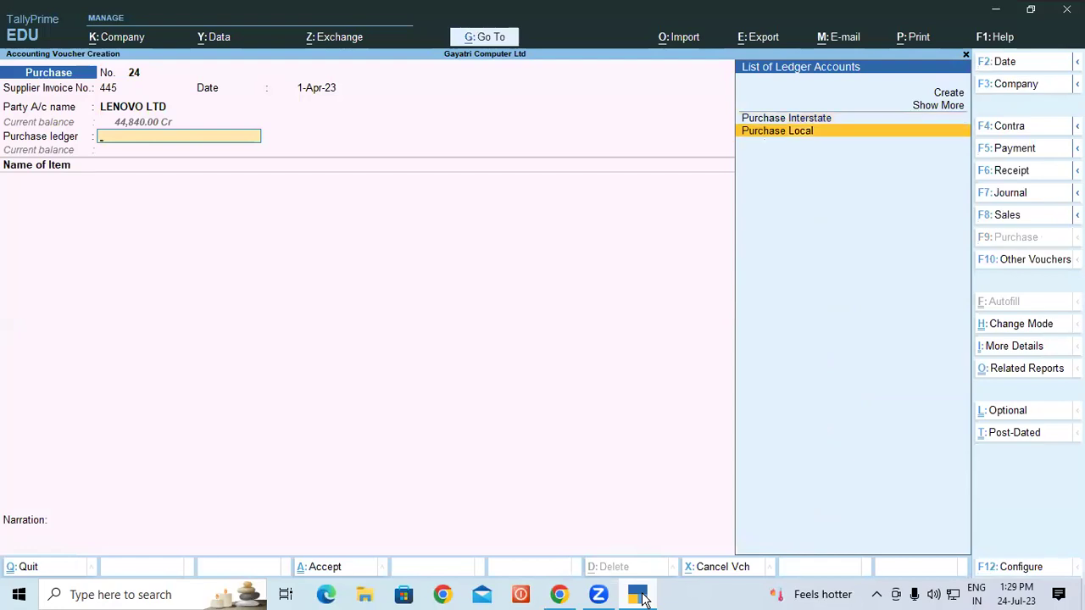
pyautogui.press('Return')
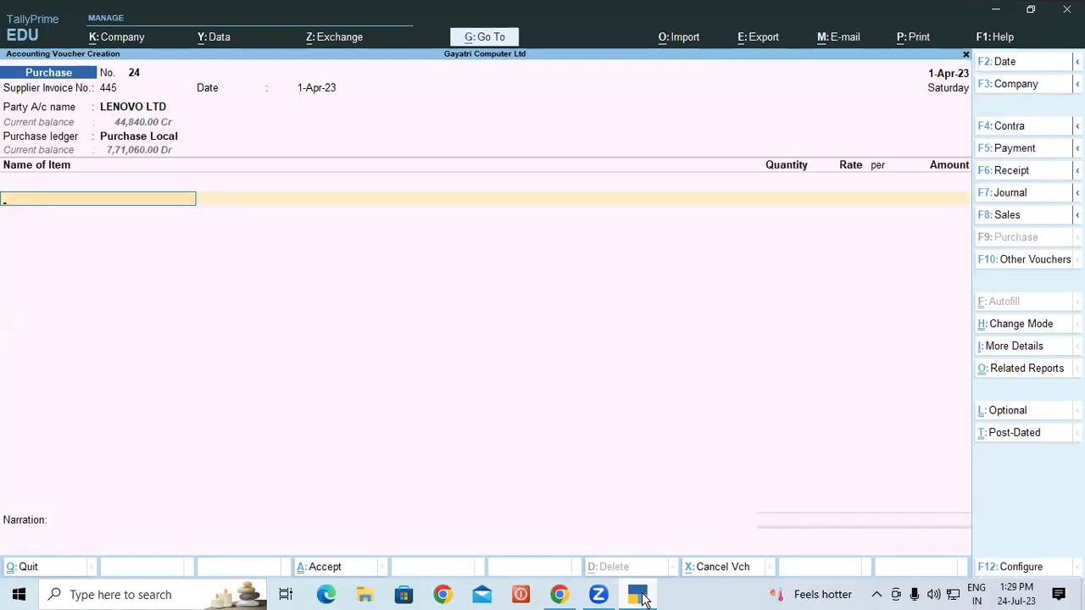
pyautogui.write('Le')
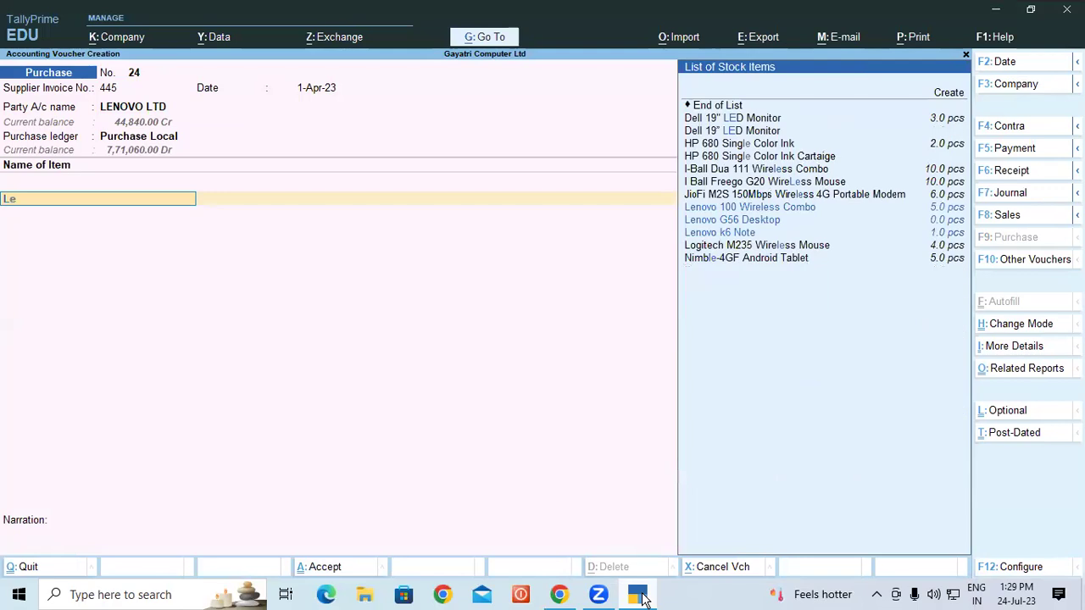
pyautogui.press('Down')
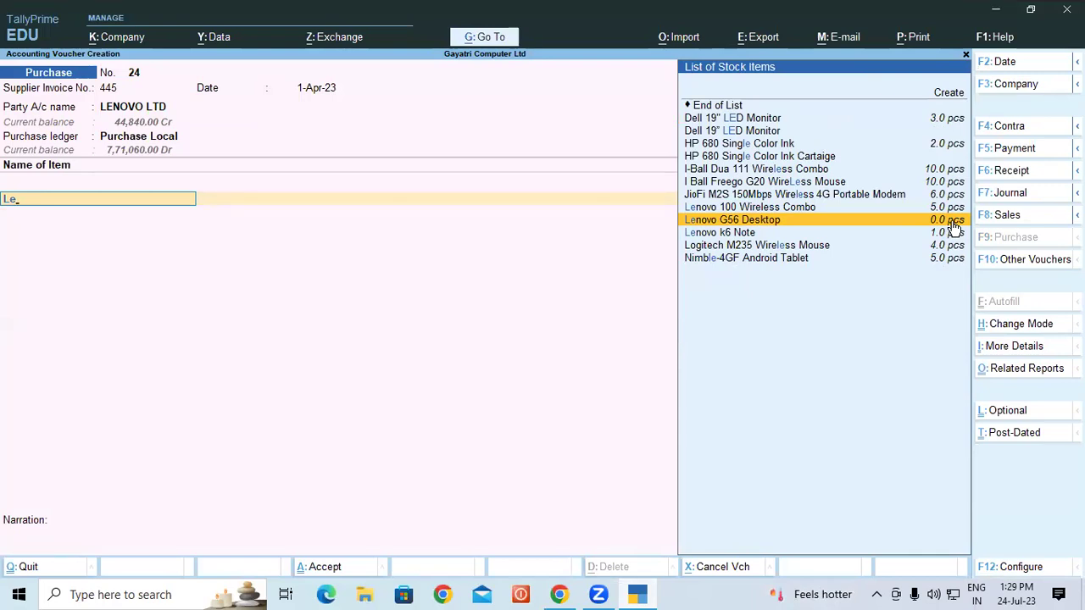
pyautogui.press('BackSpace')
pyautogui.press('BackSpace')
pyautogui.press('Escape')
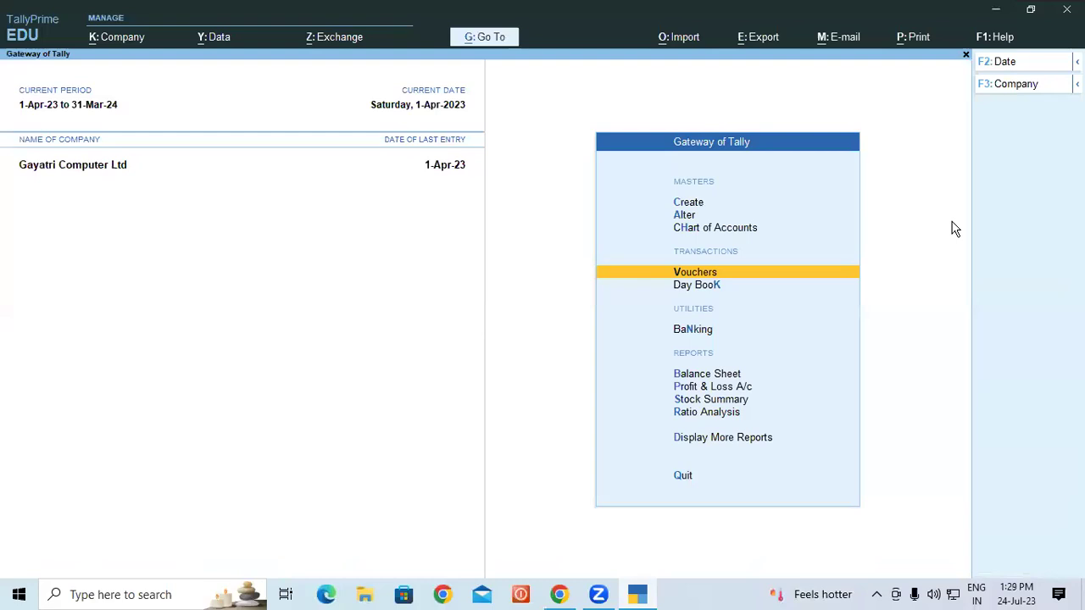
# - Open the Stock Summary report, inspect the items in the Monitor stock group, and return to the Gateway of Tally
pyautogui.click(715, 402)
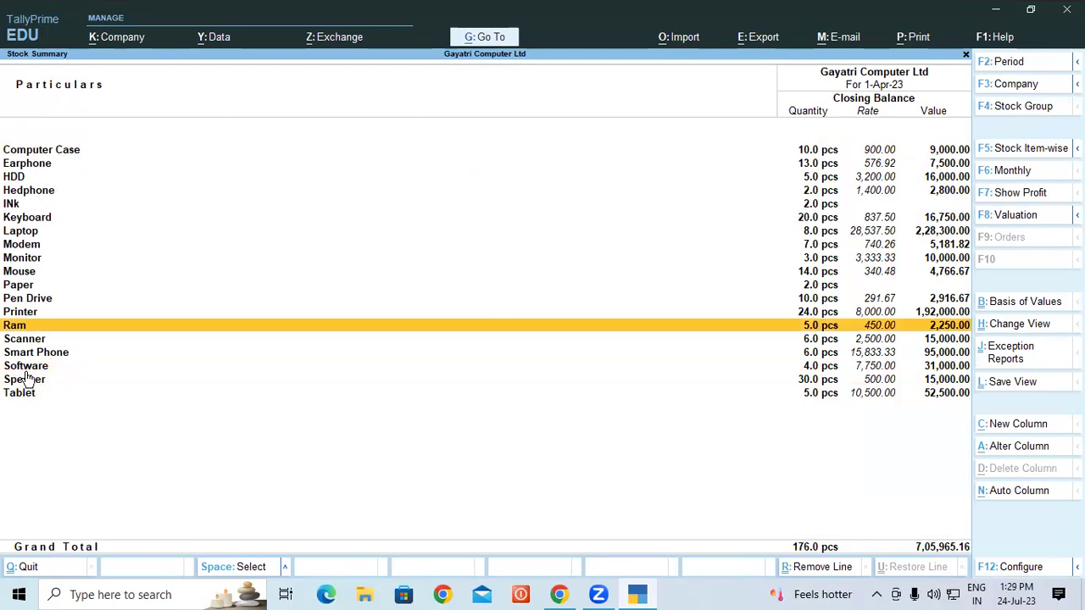
pyautogui.doubleClick(32, 259)
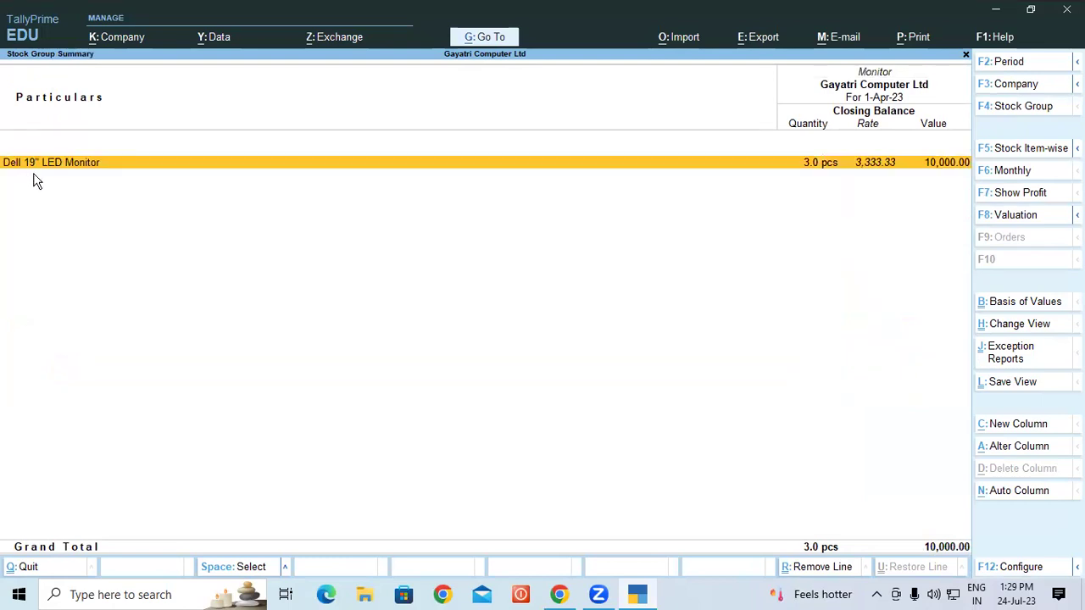
pyautogui.press('Escape')
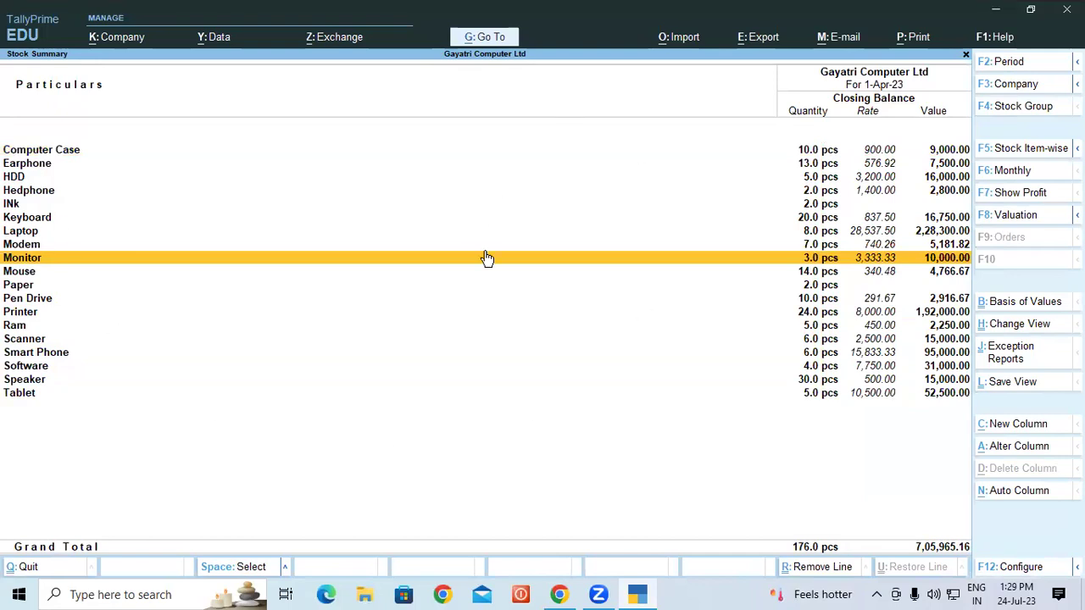
pyautogui.press('Escape')
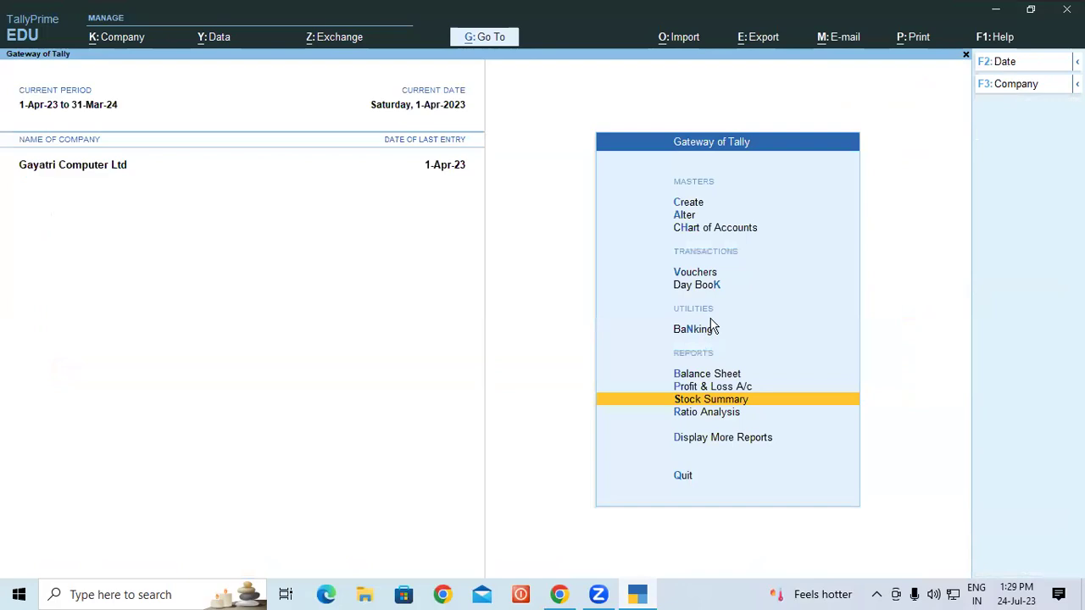
# - Open a new Purchase voucher, set the supplier invoice number to 445, and keep 1-Apr-23 as the date
pyautogui.click(690, 278)
pyautogui.write('4')
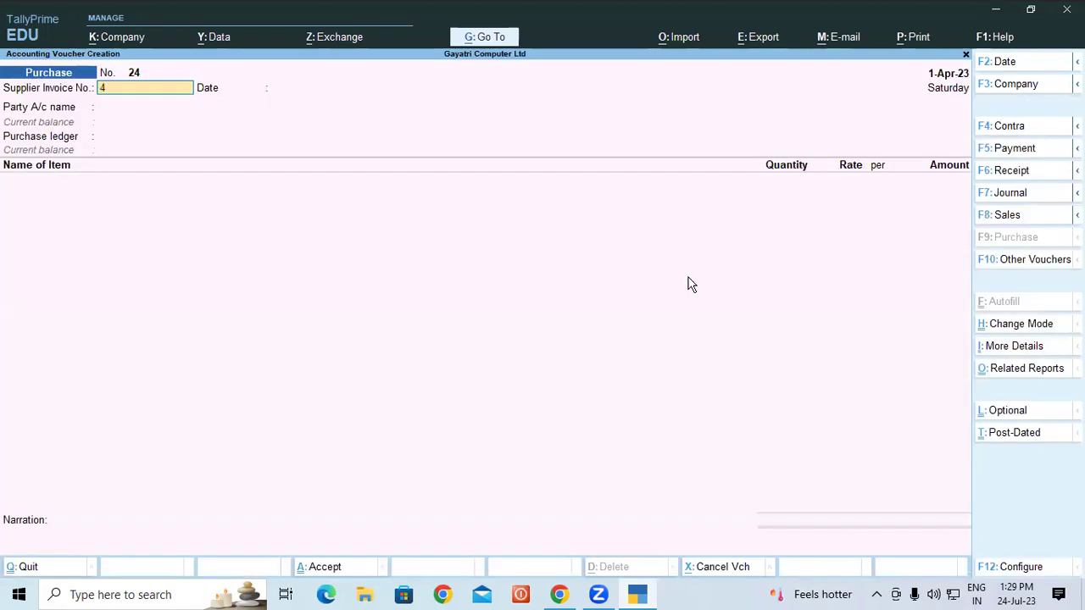
pyautogui.write('45')
pyautogui.press('Return')
pyautogui.press('Return')
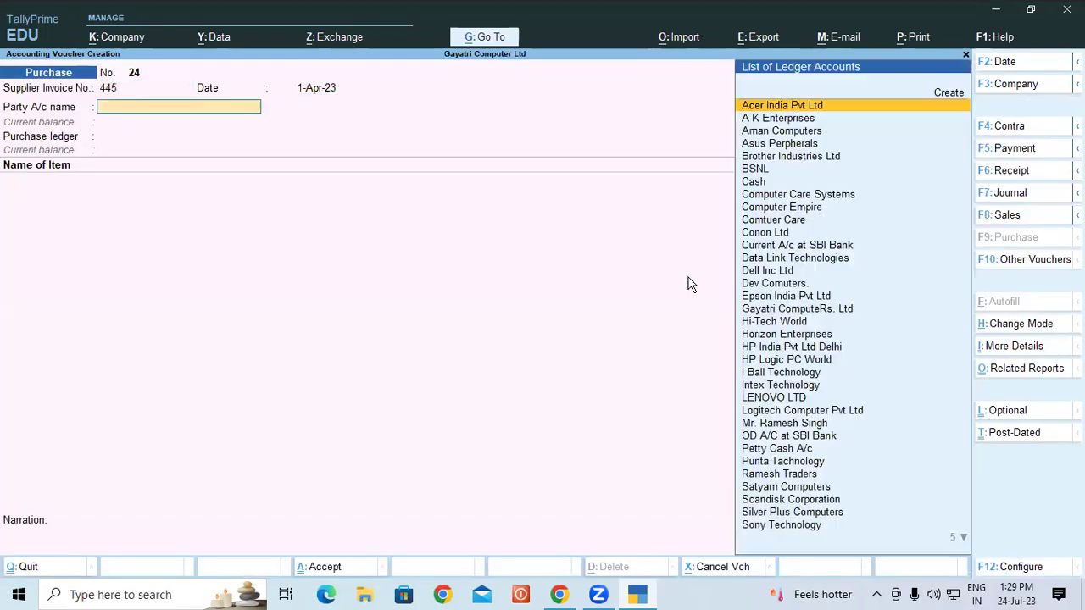
# - Set LENOVO LTD as the party account, leave the receipt details blank, and select the Purchase Local ledger
pyautogui.write('le')
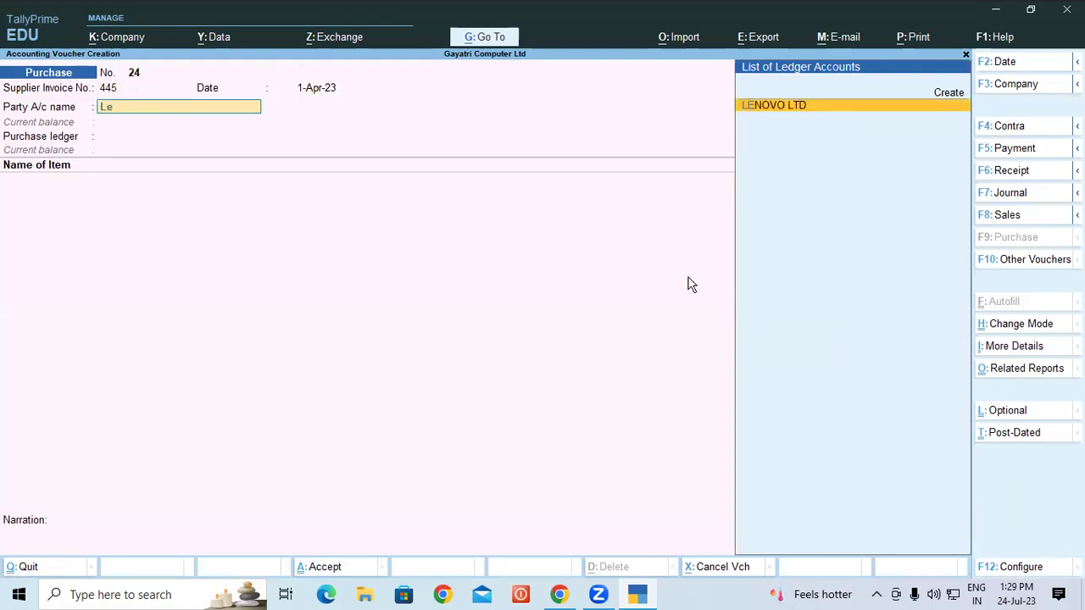
pyautogui.press('Return')
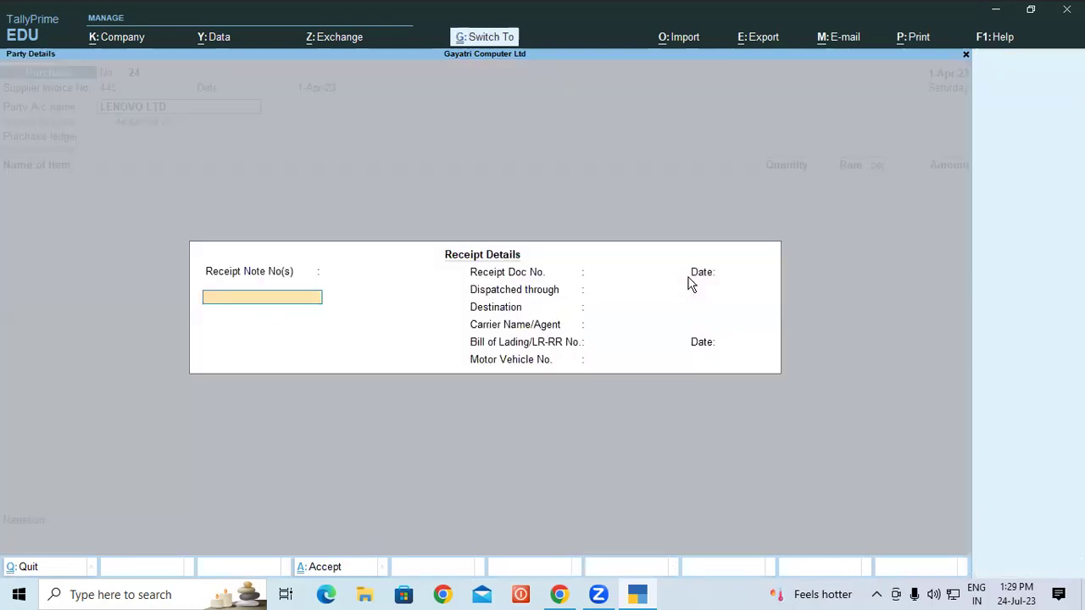
pyautogui.press('Return')
pyautogui.press('Return')
pyautogui.press('Down')
pyautogui.press('Return')
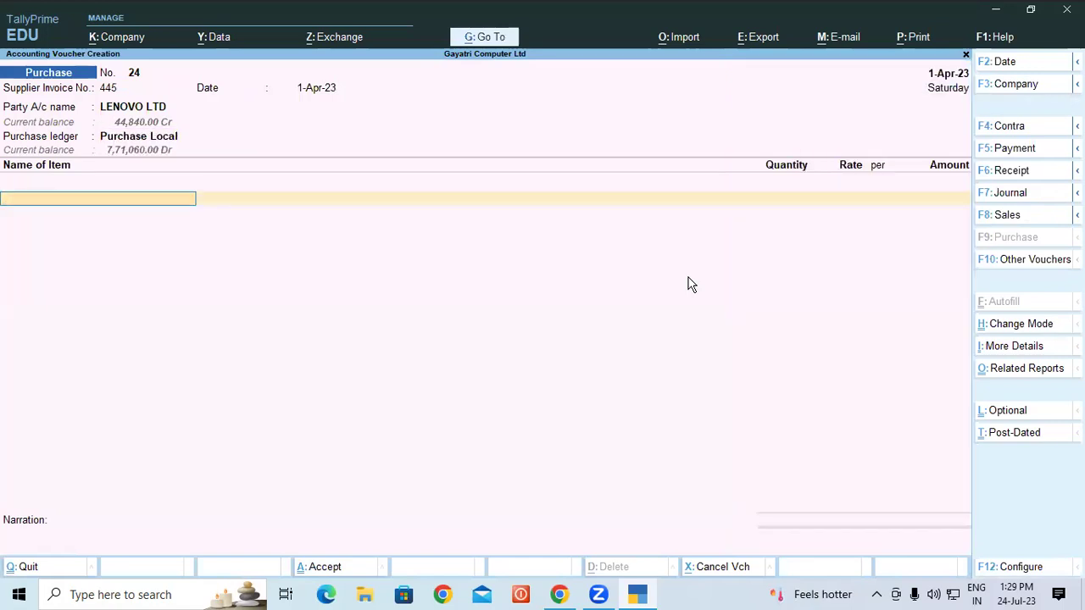
# - Add the Lenovo G56 Desktop item from the Shop godown with a quantity of 10 pcs at a rate of 24,500
pyautogui.write('Le')
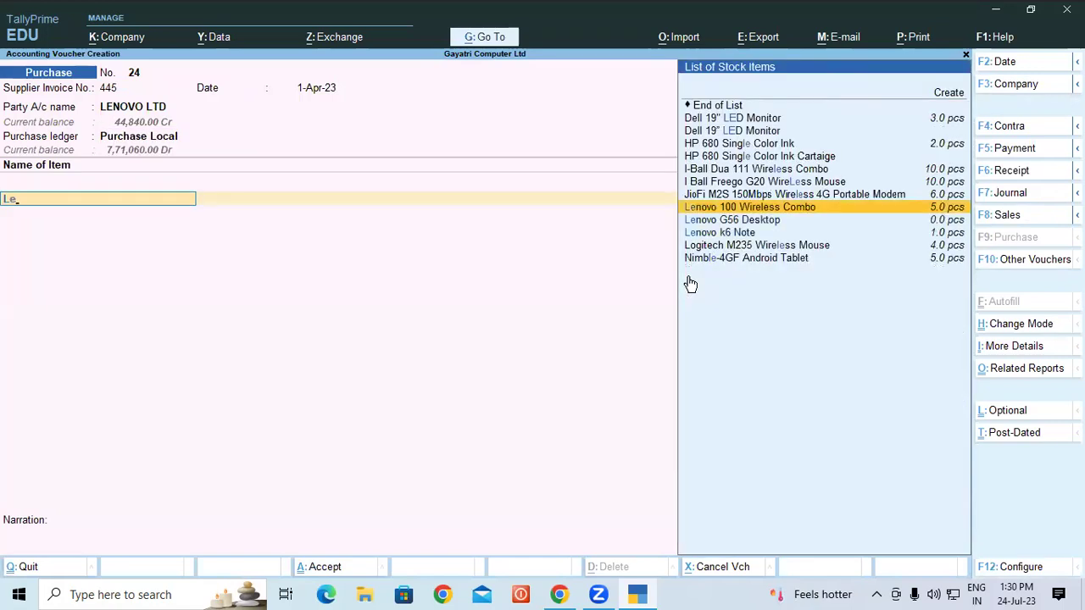
pyautogui.press('Down')
pyautogui.press('Return')
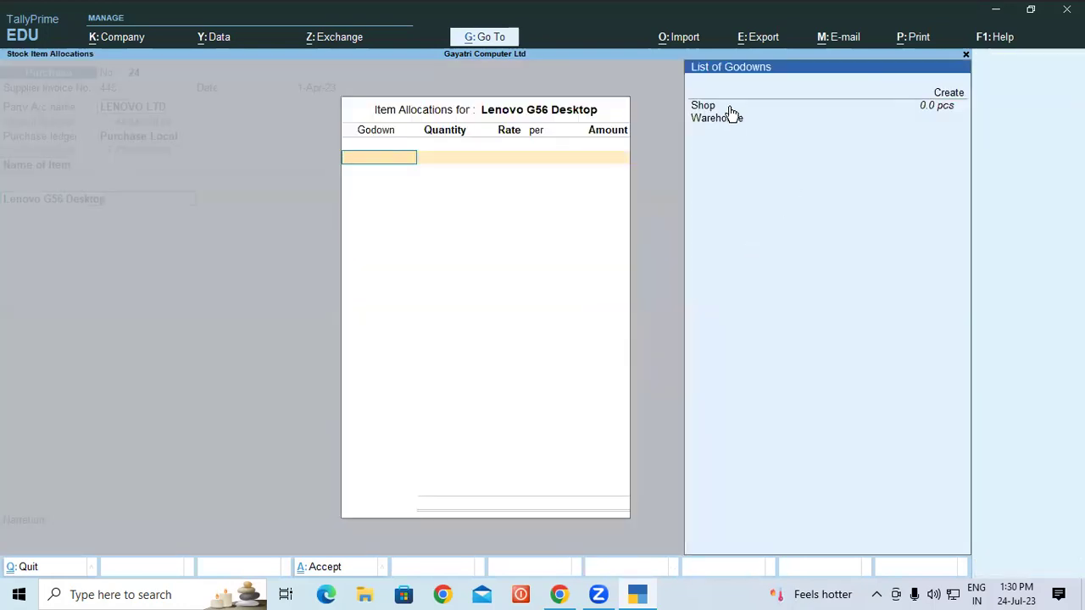
pyautogui.click(911, 113)
pyautogui.write('10')
pyautogui.press('Return')
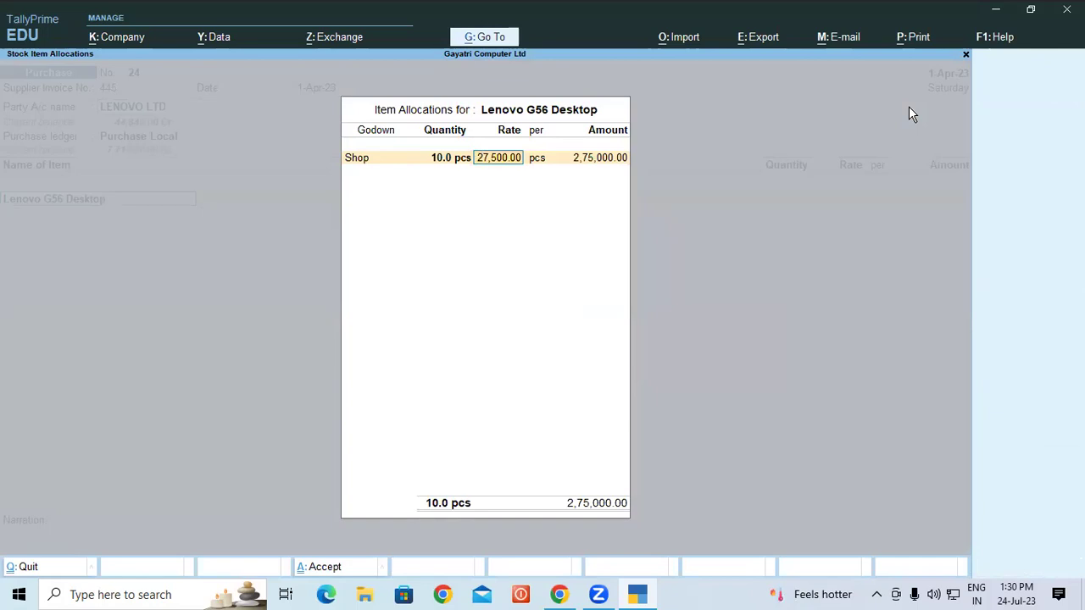
pyautogui.write('24,500')
pyautogui.press('Return')
pyautogui.press('Return')
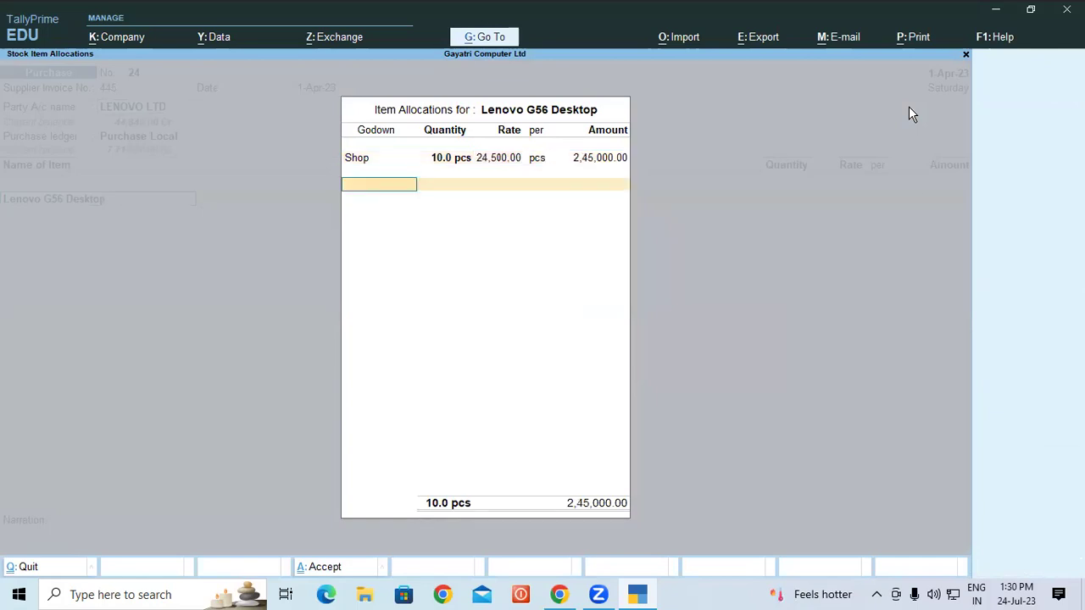
pyautogui.press('Return')
pyautogui.press('Return')
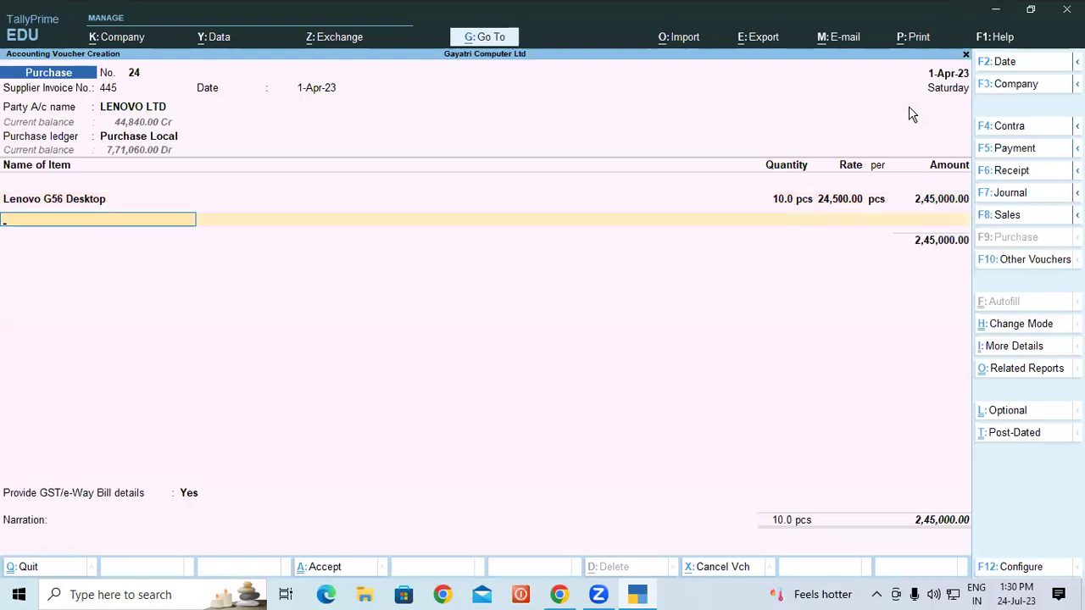
# - Add the Central Tax and State Tax ledgers below the desktop item
pyautogui.press('Return')
pyautogui.write('C')
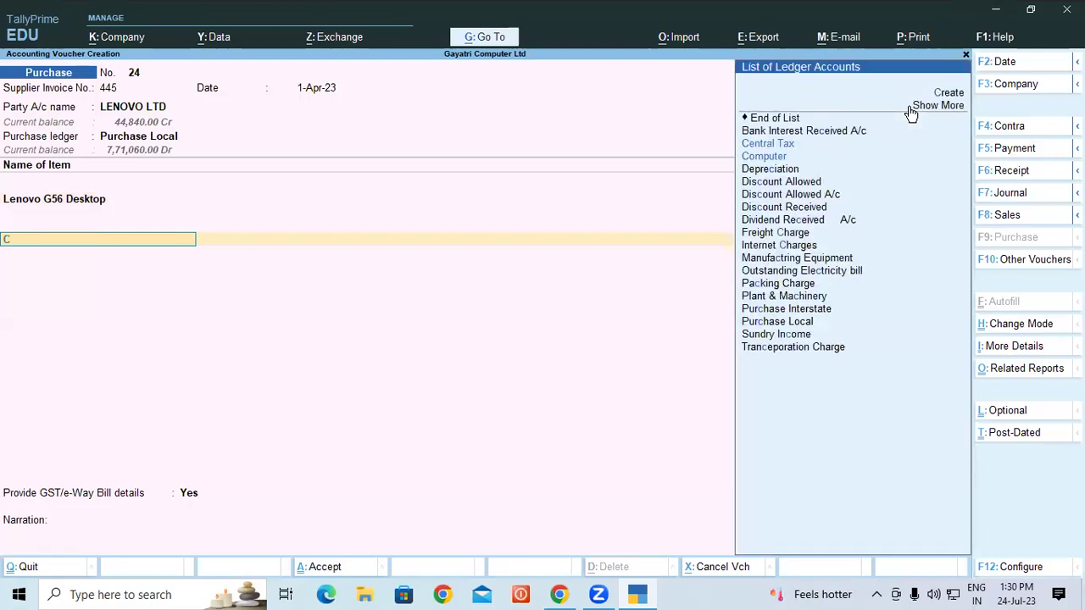
pyautogui.press('Return')
pyautogui.press('Return')
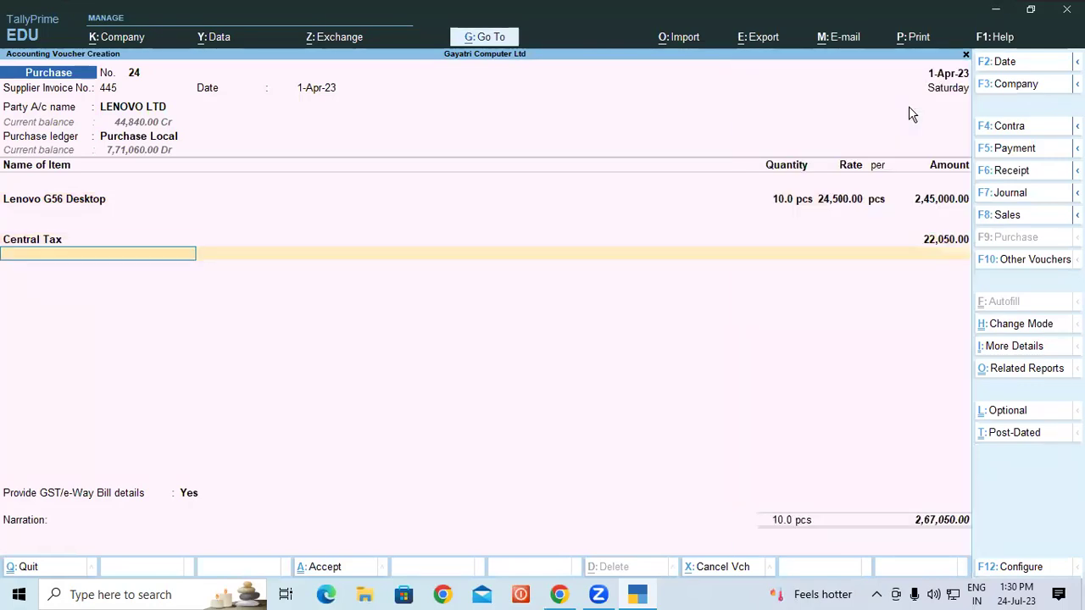
pyautogui.write('St')
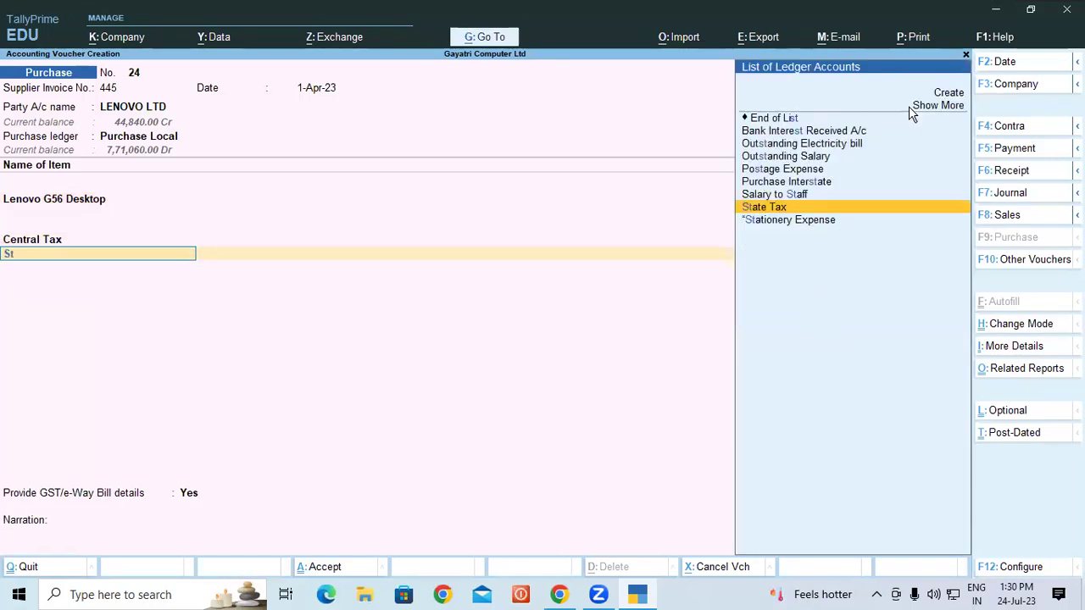
pyautogui.press('Return')
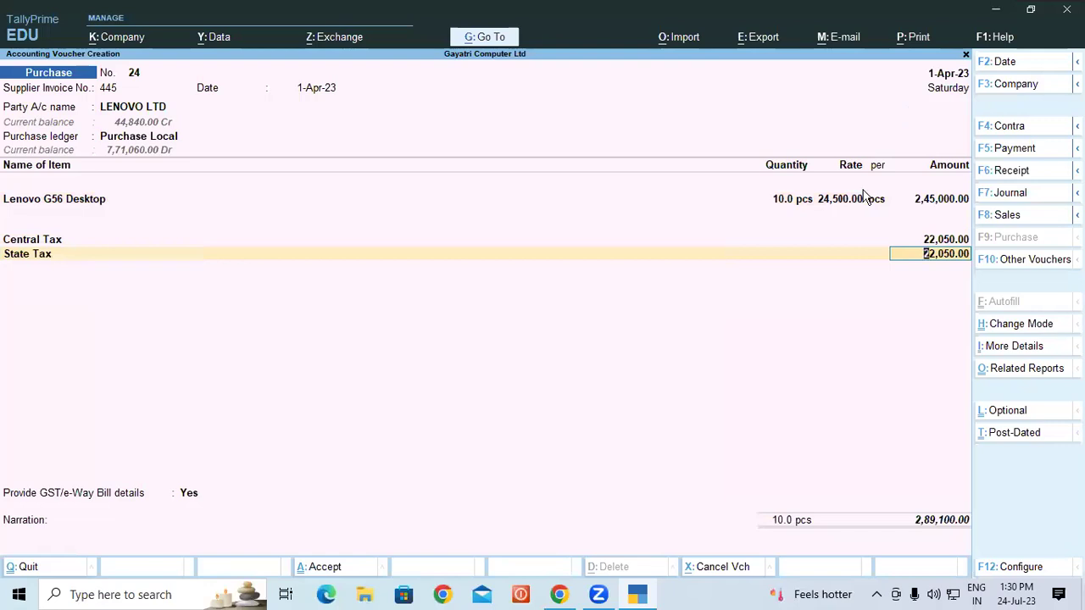
# - Switch to the PDF notes in Chrome, highlight the taxable value in the hint, and compare it with the TallyPrime voucher
pyautogui.click(559, 595)
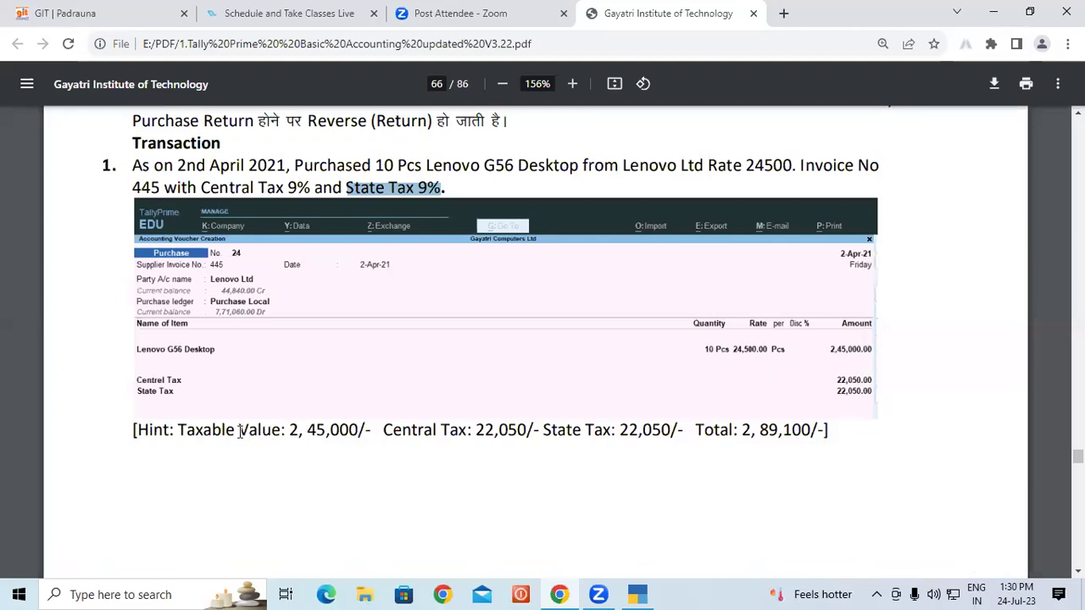
pyautogui.moveTo(239, 429); pyautogui.dragTo(280, 428)
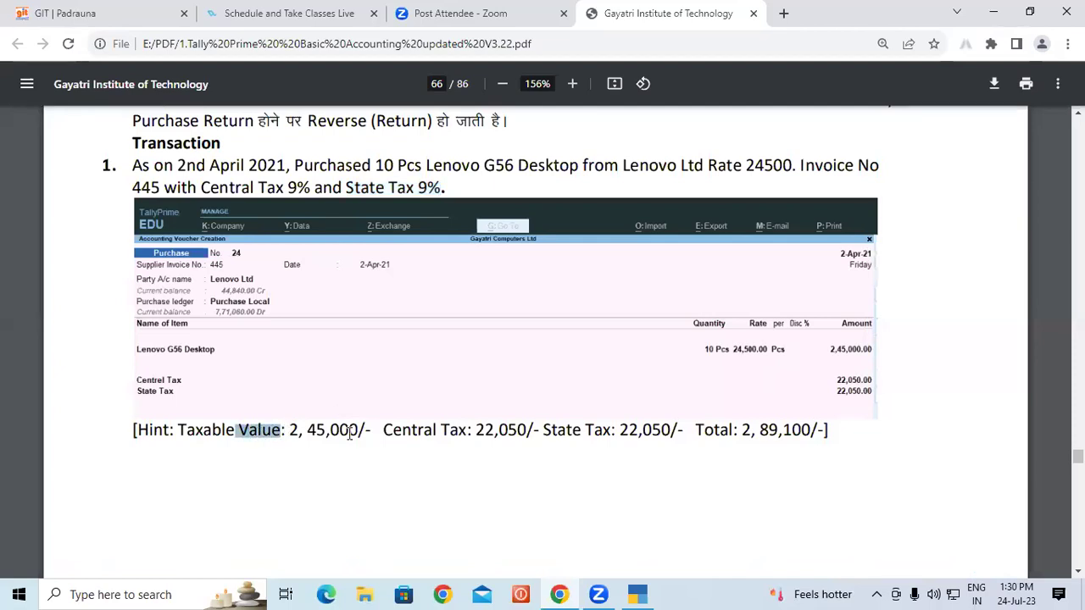
pyautogui.moveTo(291, 430); pyautogui.dragTo(340, 430)
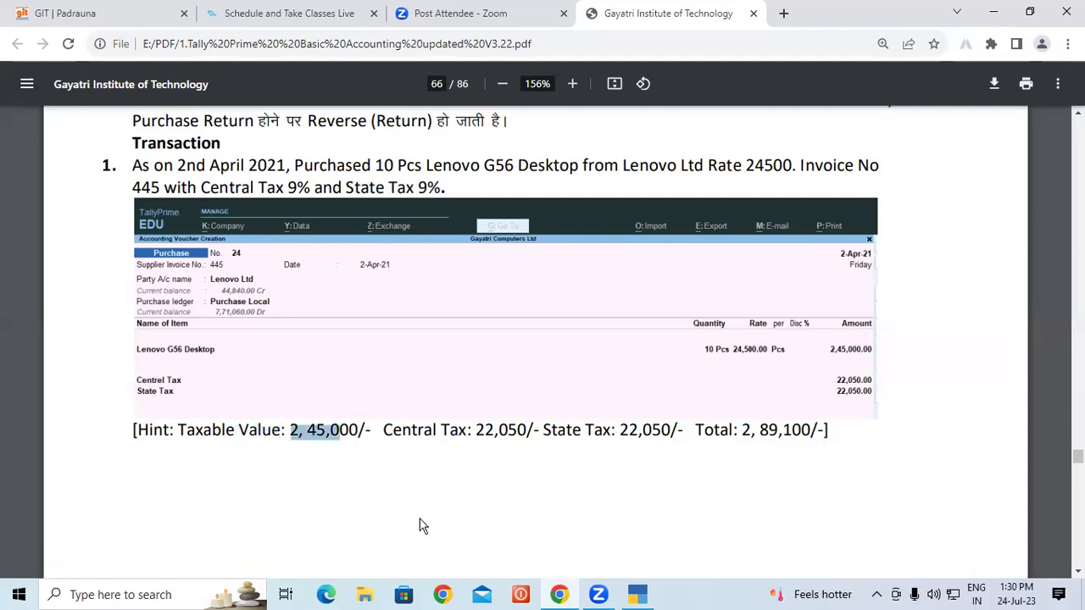
pyautogui.click(559, 594)
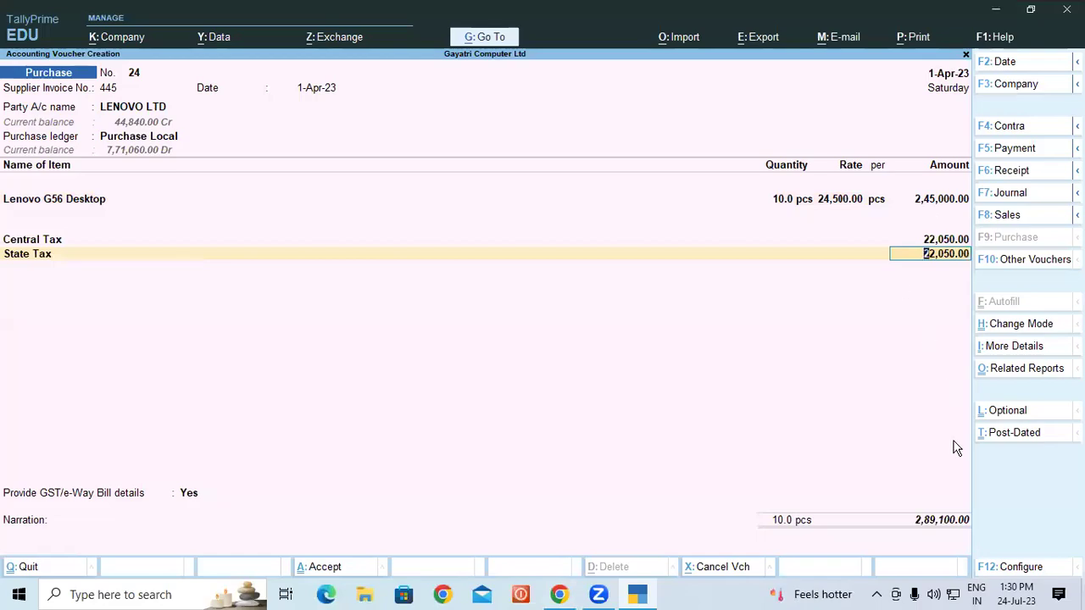
pyautogui.click(656, 594)
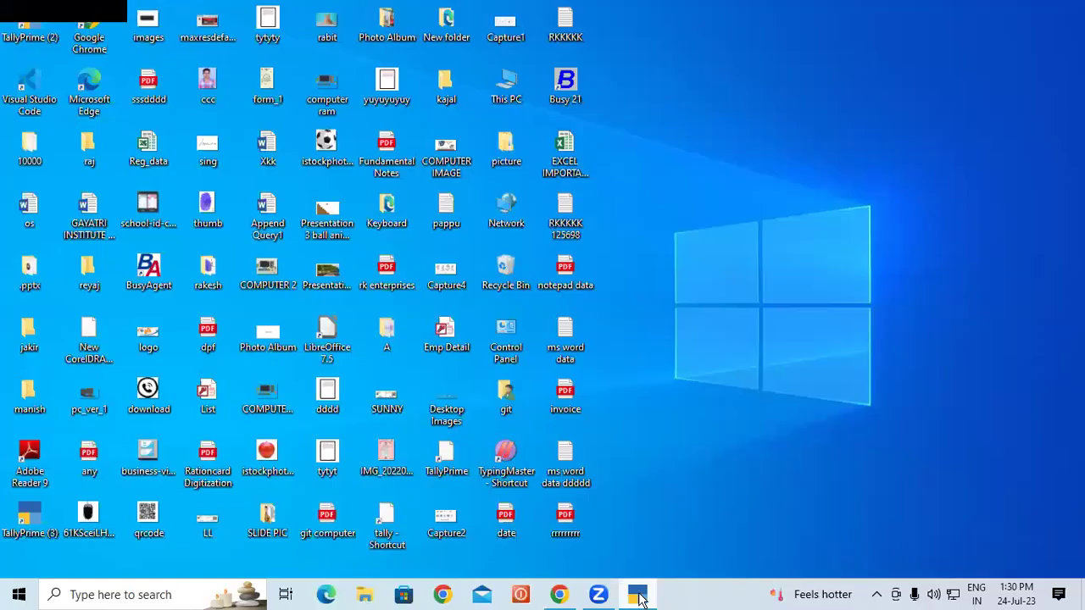
pyautogui.click(644, 594)
# - Return to the PDF notes and highlight the Central Tax, State Tax and Total amounts in the hint
pyautogui.click(559, 594)
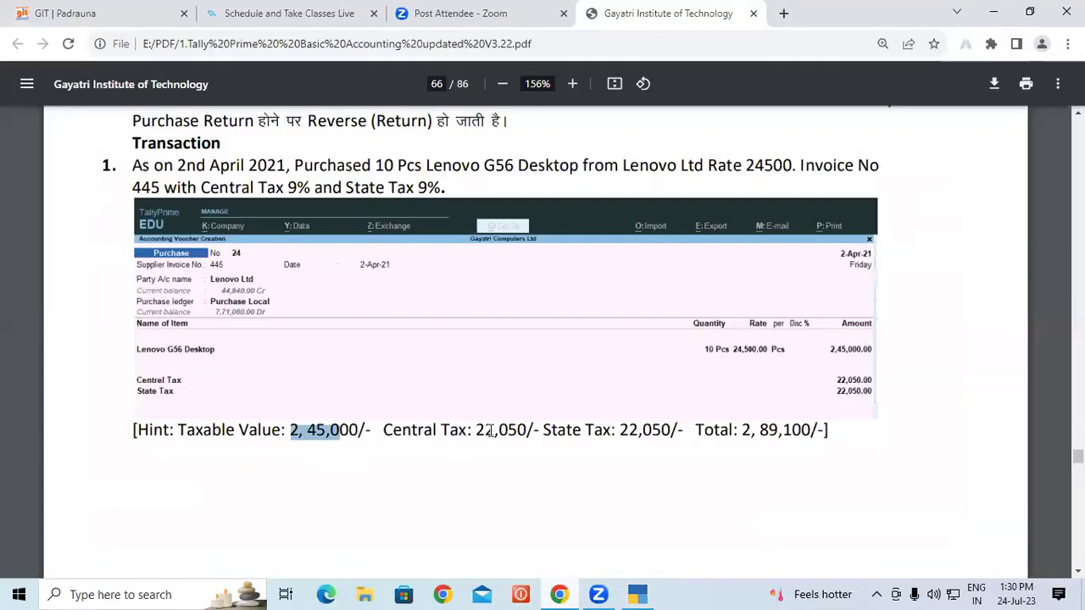
pyautogui.moveTo(477, 430); pyautogui.dragTo(519, 429)
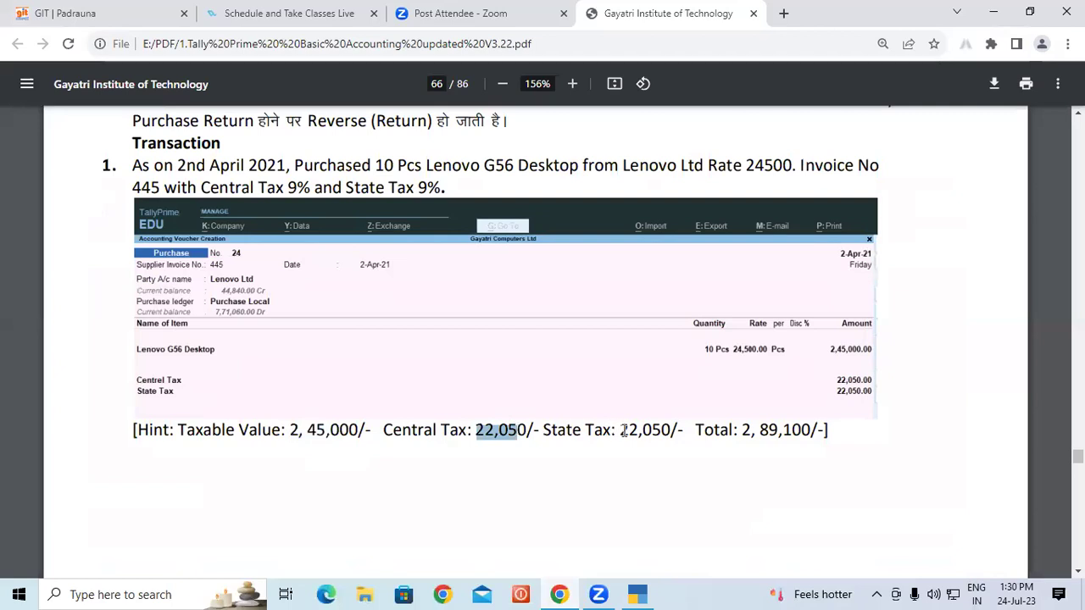
pyautogui.moveTo(619, 430); pyautogui.dragTo(681, 433)
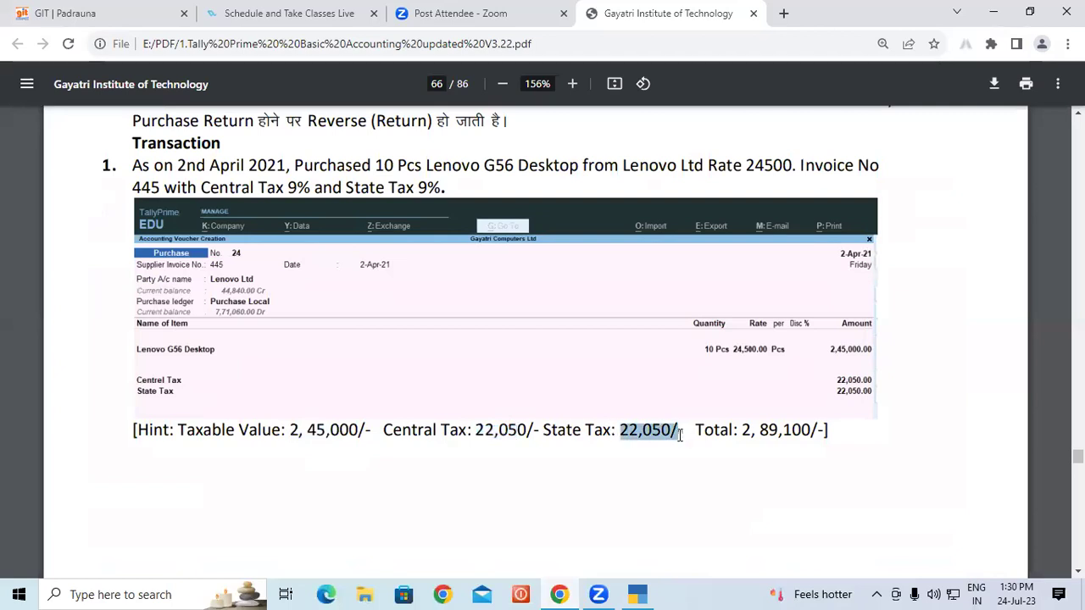
pyautogui.moveTo(745, 430); pyautogui.dragTo(802, 430)
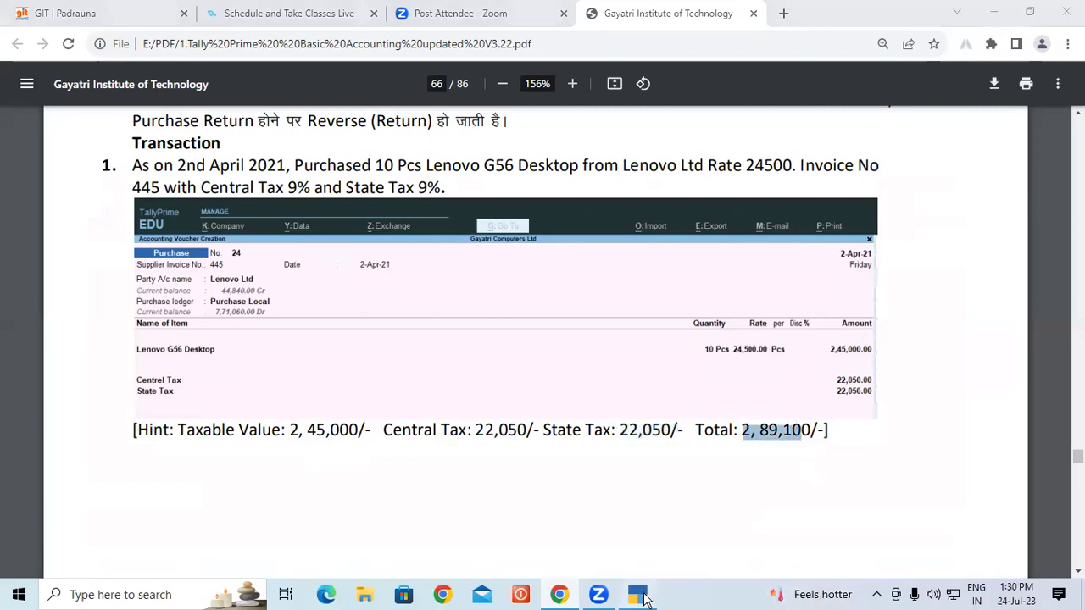
# - Switch back to TallyPrime, set Provide GST/e-Way Bill details to No, and save the purchase voucher
pyautogui.click(640, 596)
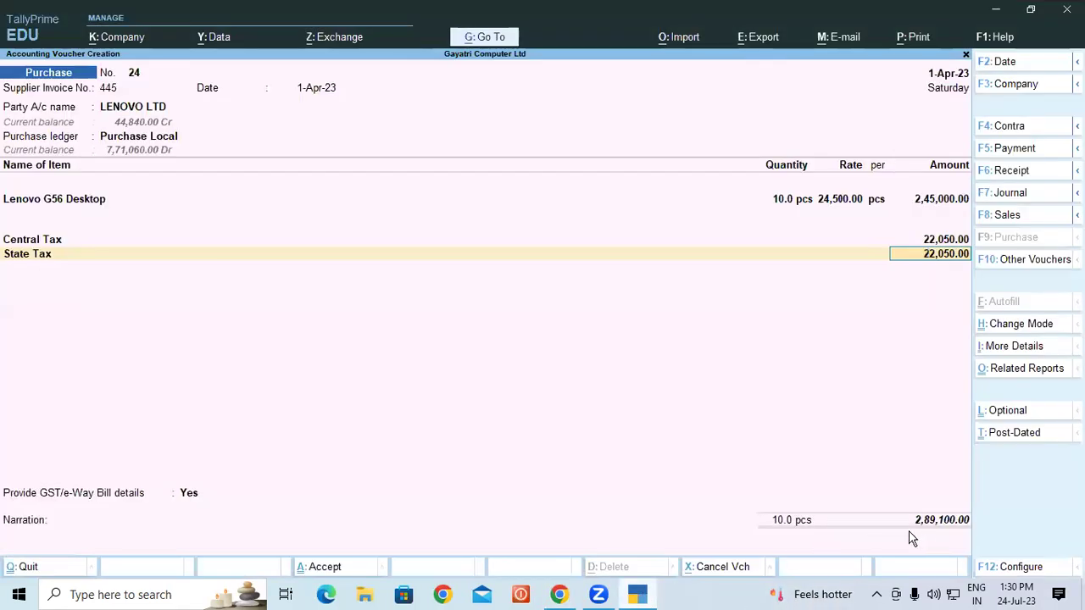
pyautogui.click(187, 497)
pyautogui.press('Up')
pyautogui.press('Return')
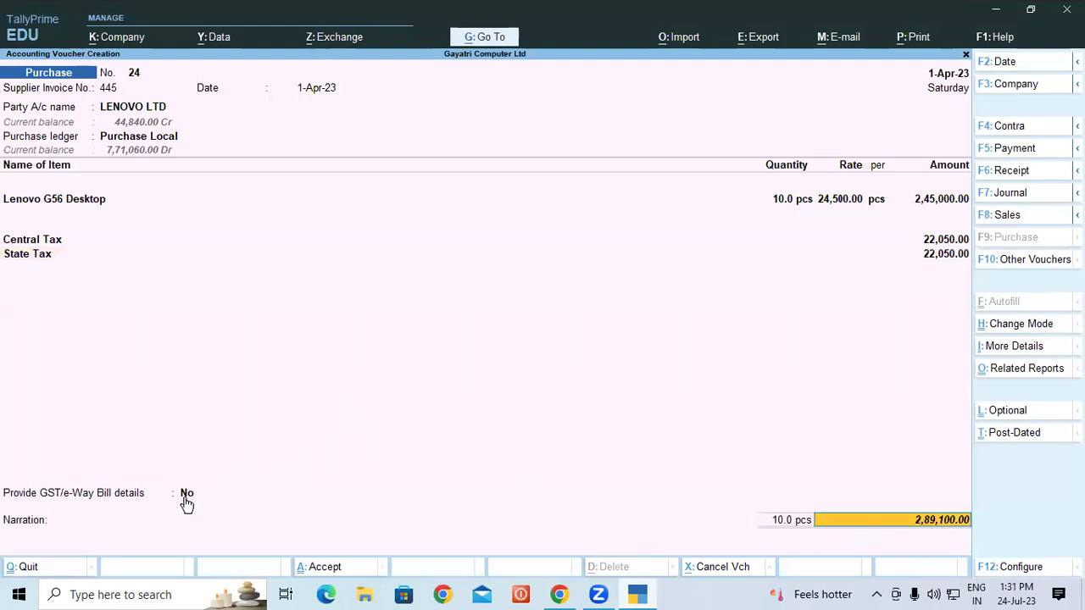
pyautogui.hotkey('ctrl', 'a')
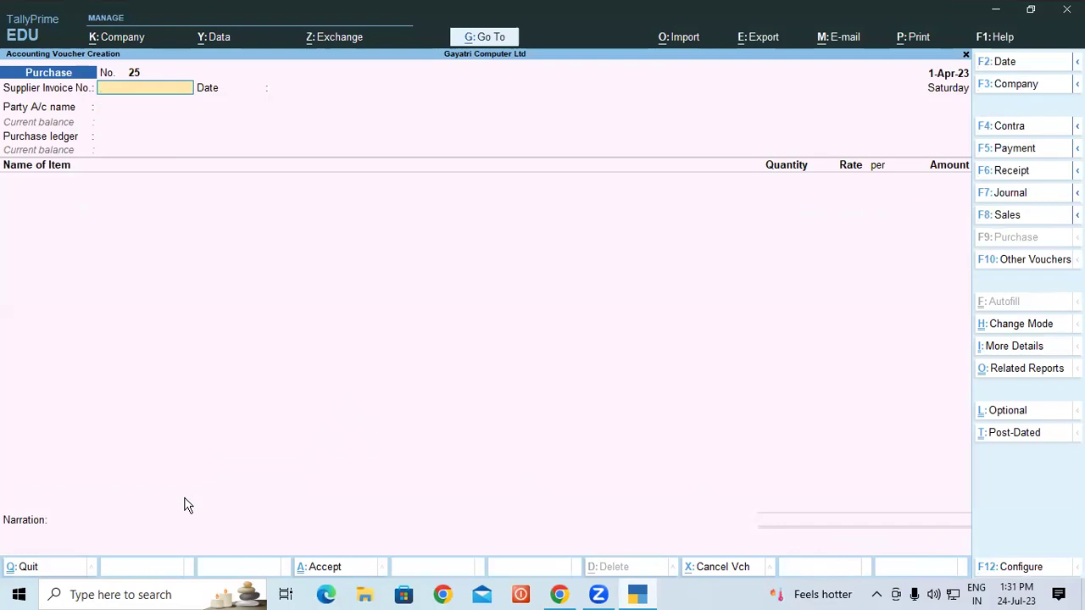
# - Leave the blank Purchase voucher and open the Stock Summary report to check the desktop stock
pyautogui.press('Escape')
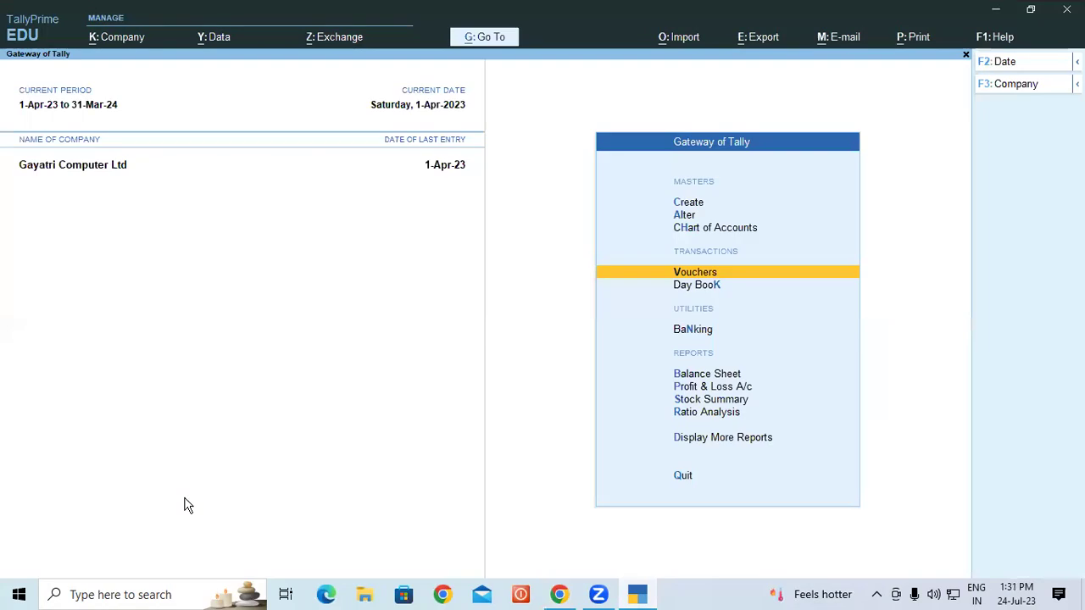
pyautogui.click(686, 402)
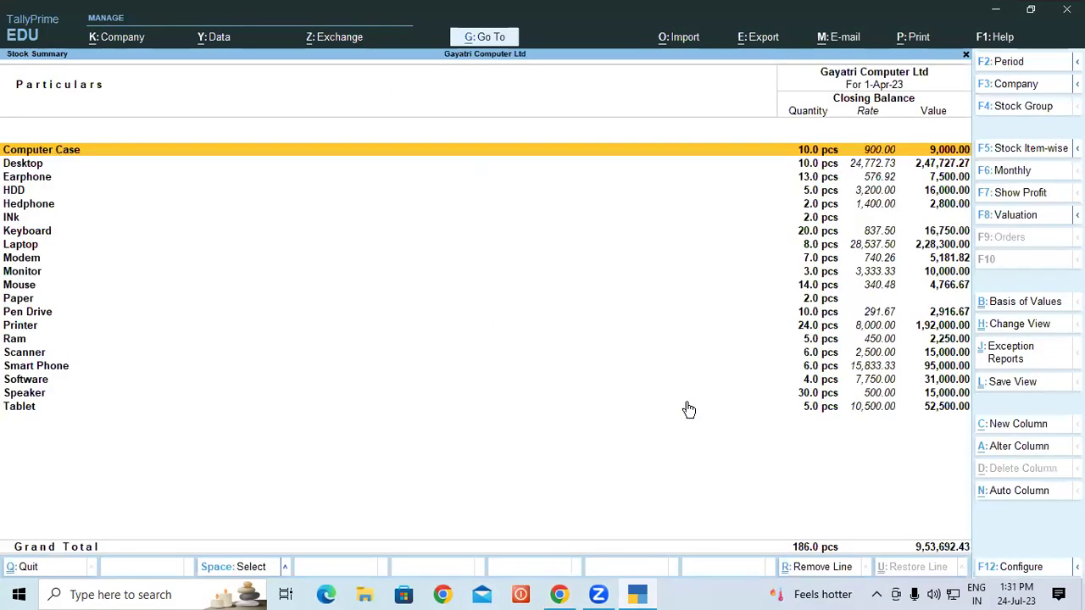
# - Open the Desktop group in the Stock Summary to check the Lenovo G56 Desktop stock
pyautogui.click(43, 169)
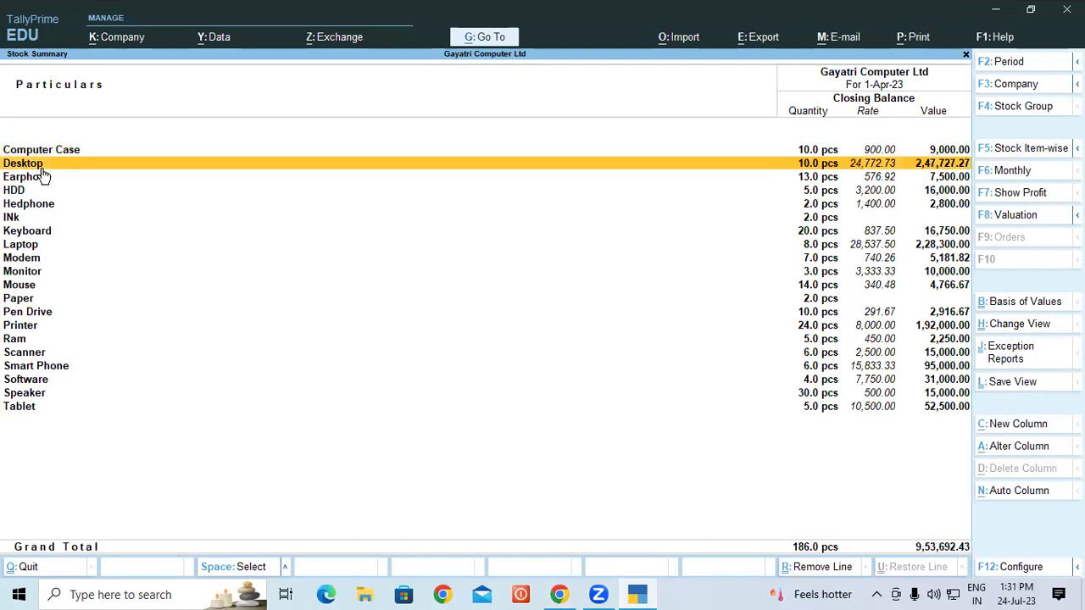
pyautogui.click(42, 168)
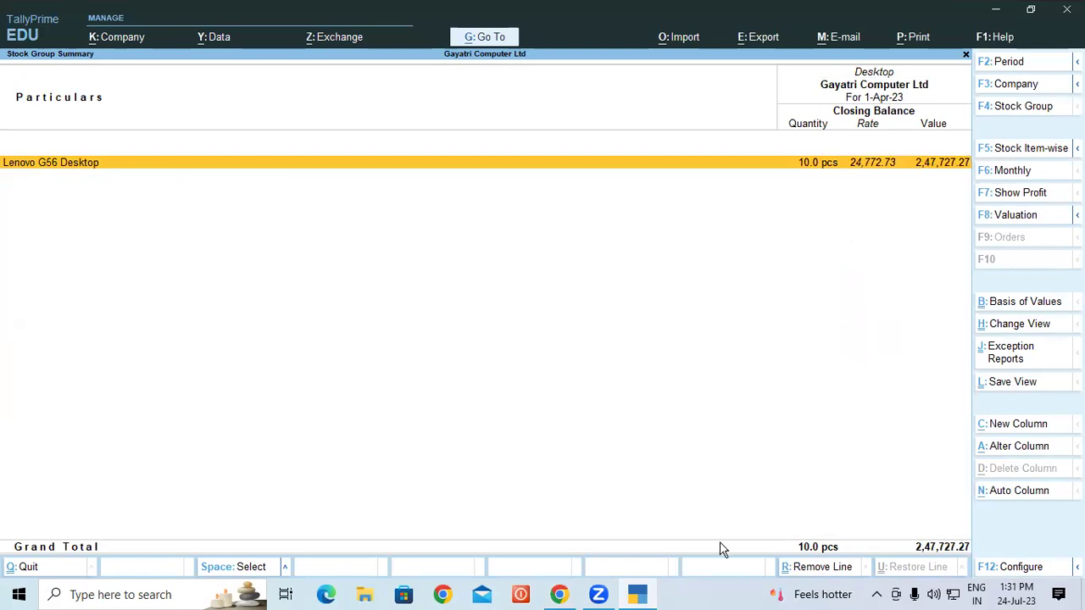
# - Switch to the PDF notes in Chrome and highlight the date and return quantity in transaction 2 on page 67
pyautogui.click(559, 594)
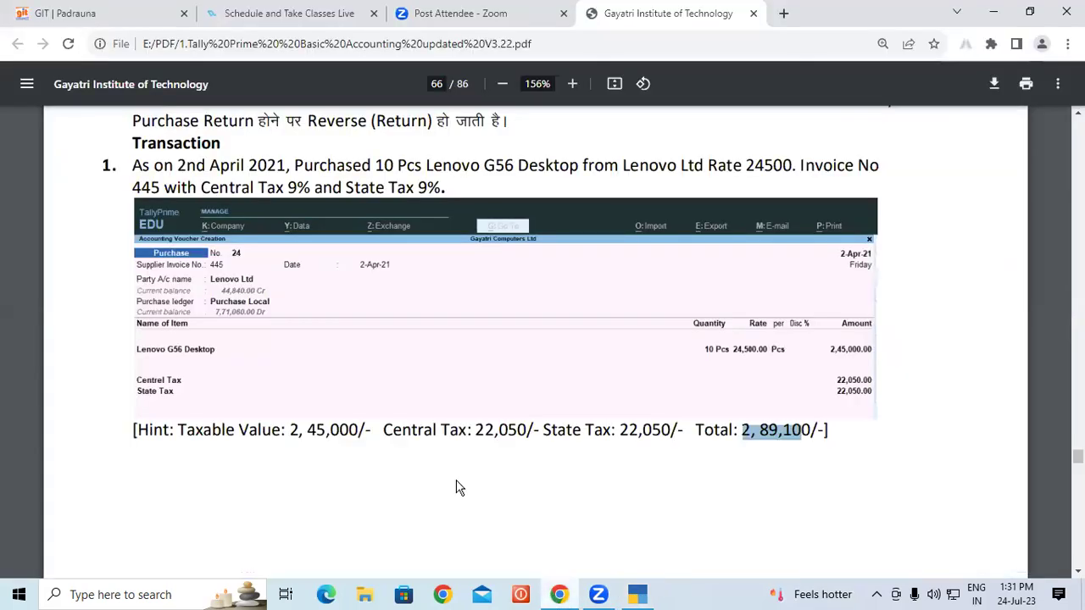
pyautogui.scroll(-1, 456, 488)
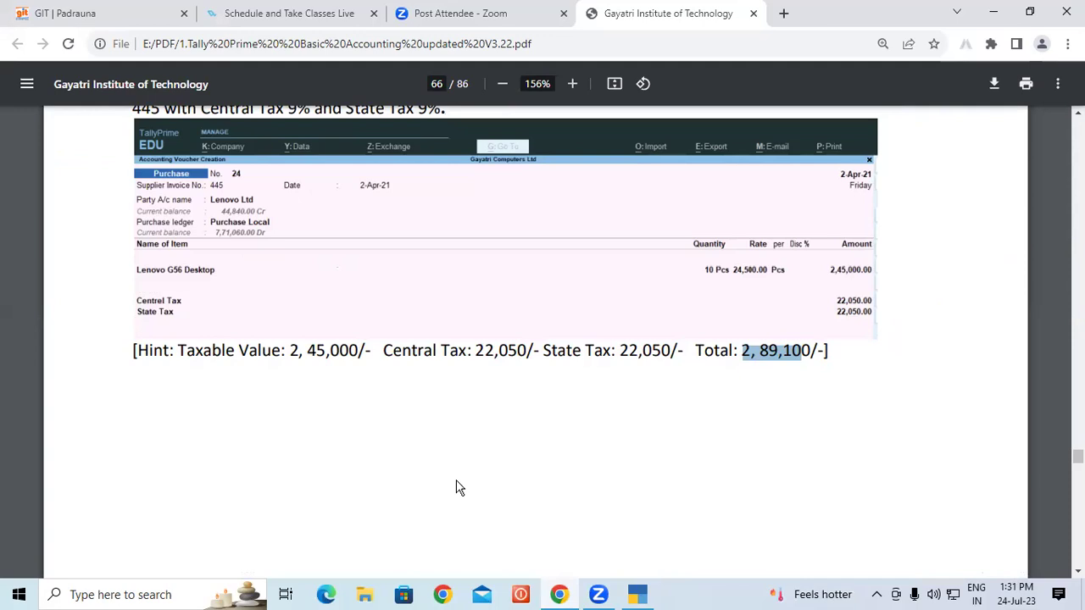
pyautogui.scroll(-7, 456, 488)
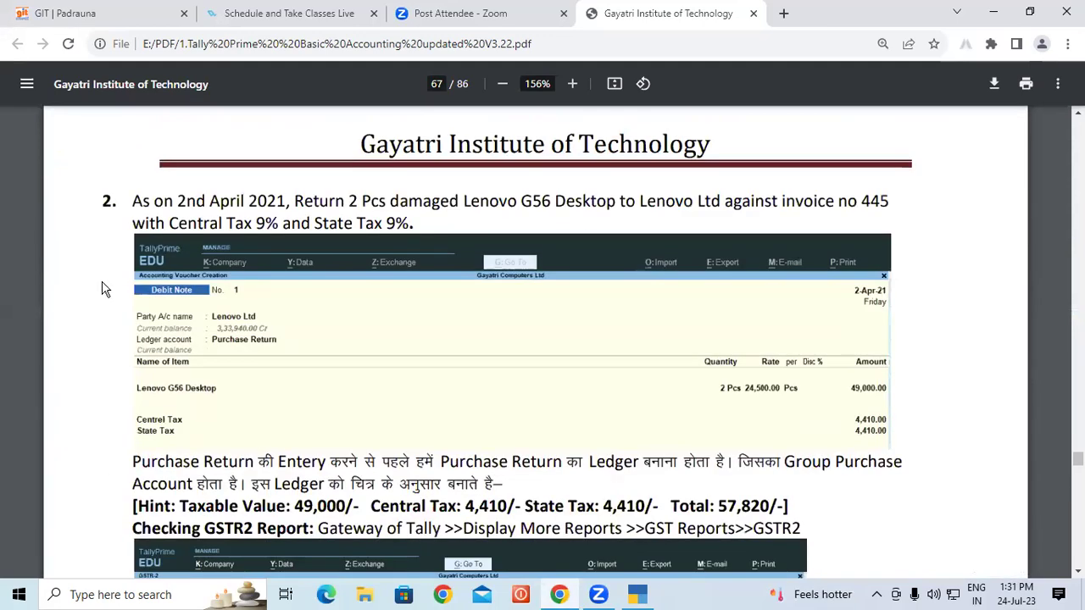
pyautogui.moveTo(131, 202); pyautogui.dragTo(497, 201)
pyautogui.click(496, 195)
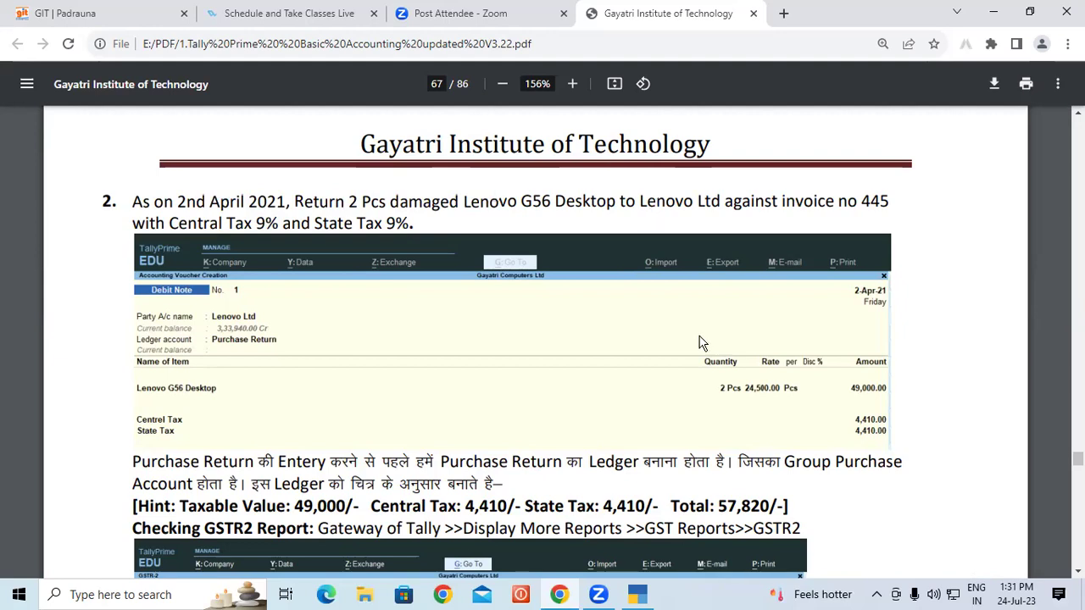
# - Highlight the supplier invoice reference and the tax rates in the transaction 2 text
pyautogui.moveTo(510, 202); pyautogui.dragTo(801, 196)
pyautogui.click(644, 196)
pyautogui.click(750, 206)
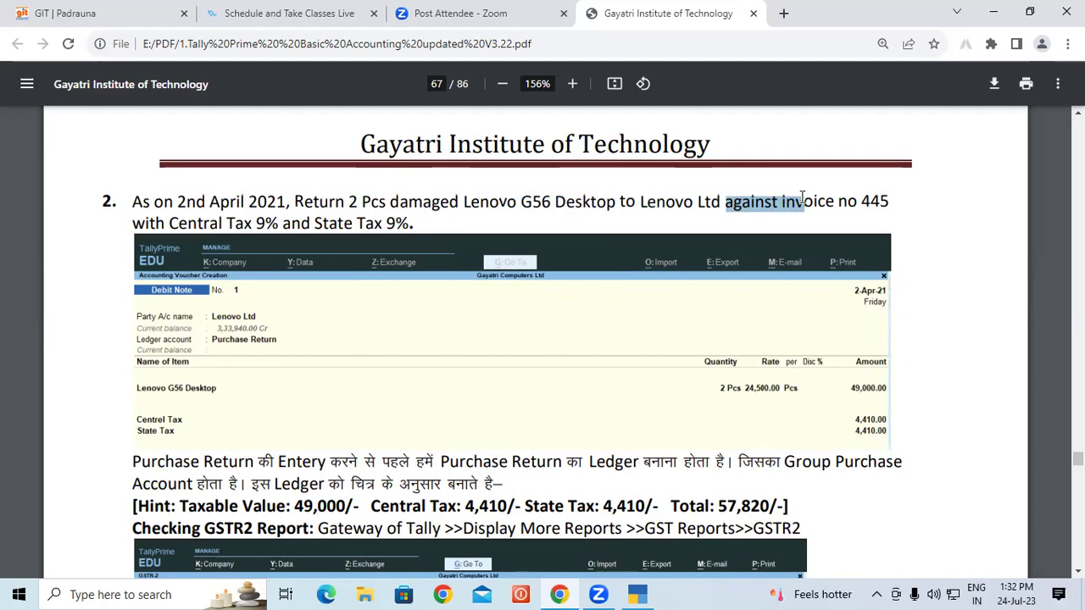
pyautogui.moveTo(860, 200); pyautogui.dragTo(402, 217)
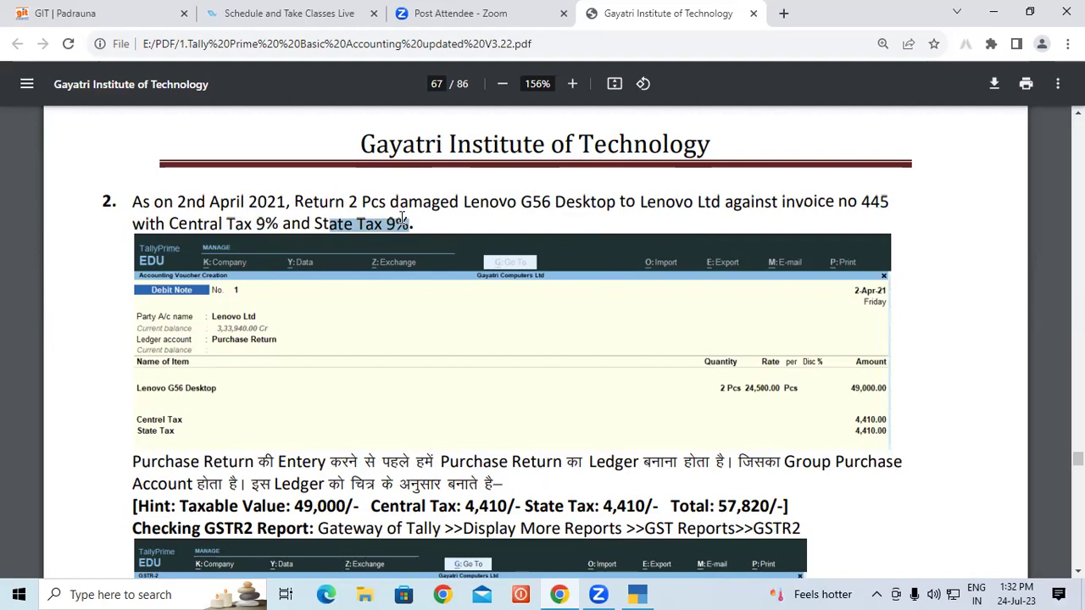
# - Go back to the Debit Note Voucher heading on page 66 and highlight its [Alt+F5] shortcut
pyautogui.scroll(10, 441, 240)
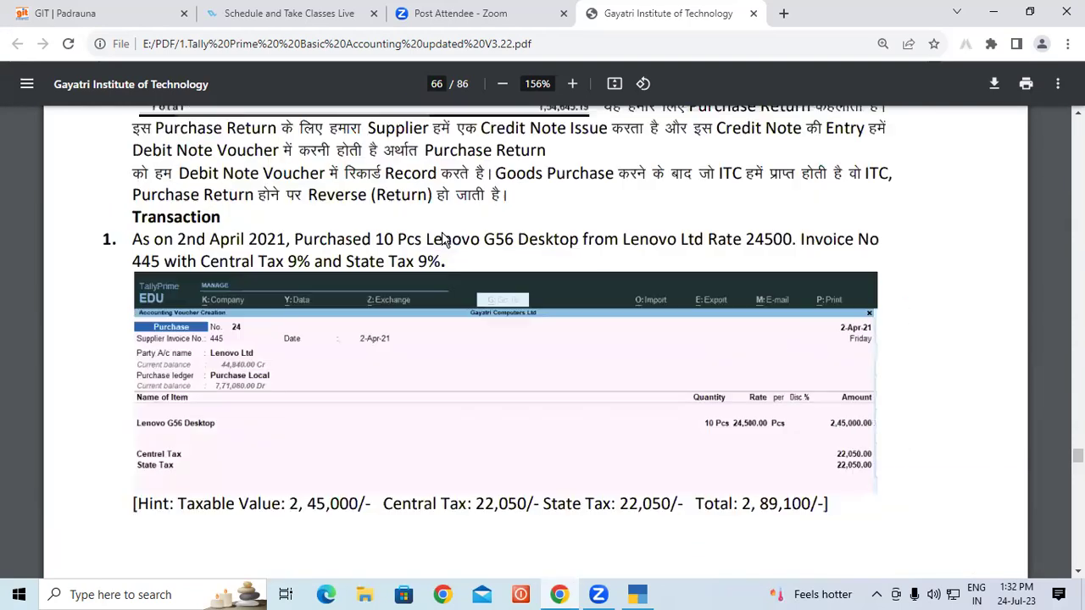
pyautogui.scroll(2, 440, 240)
pyautogui.moveTo(760, 203); pyautogui.dragTo(816, 196)
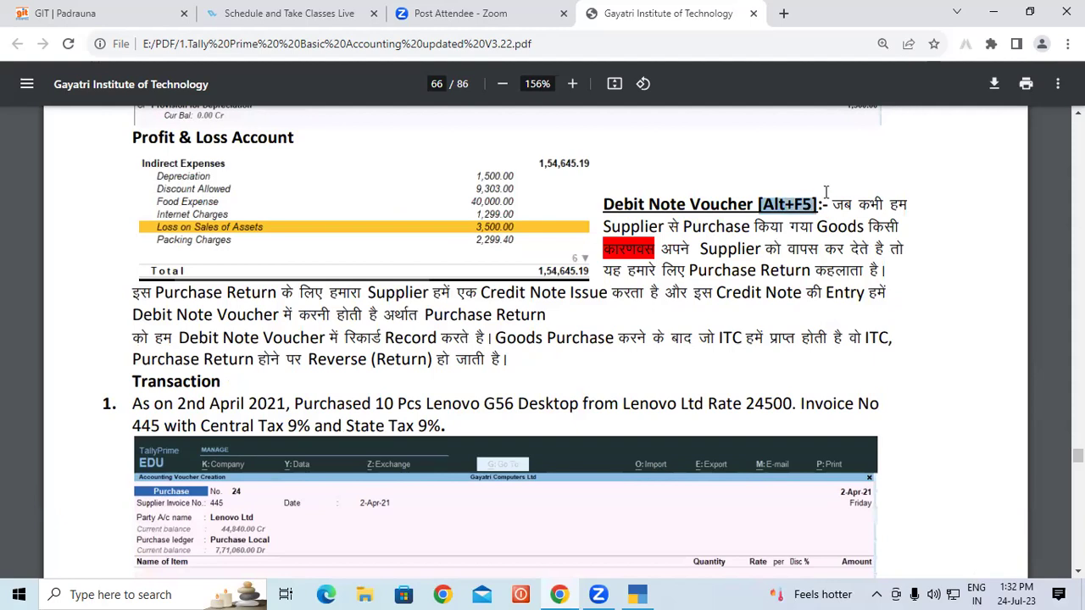
# - Switch back to TallyPrime, leave the stock reports, and start a new Debit Note voucher
pyautogui.click(639, 595)
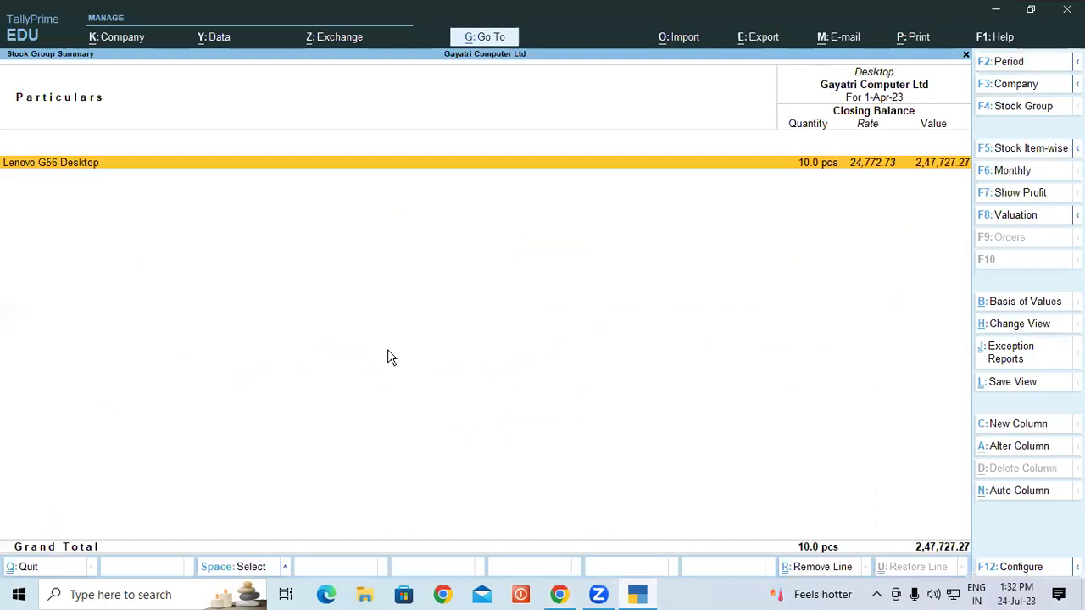
pyautogui.press('Escape')
pyautogui.press('Escape')
pyautogui.press('Escape')
pyautogui.press('Escape')
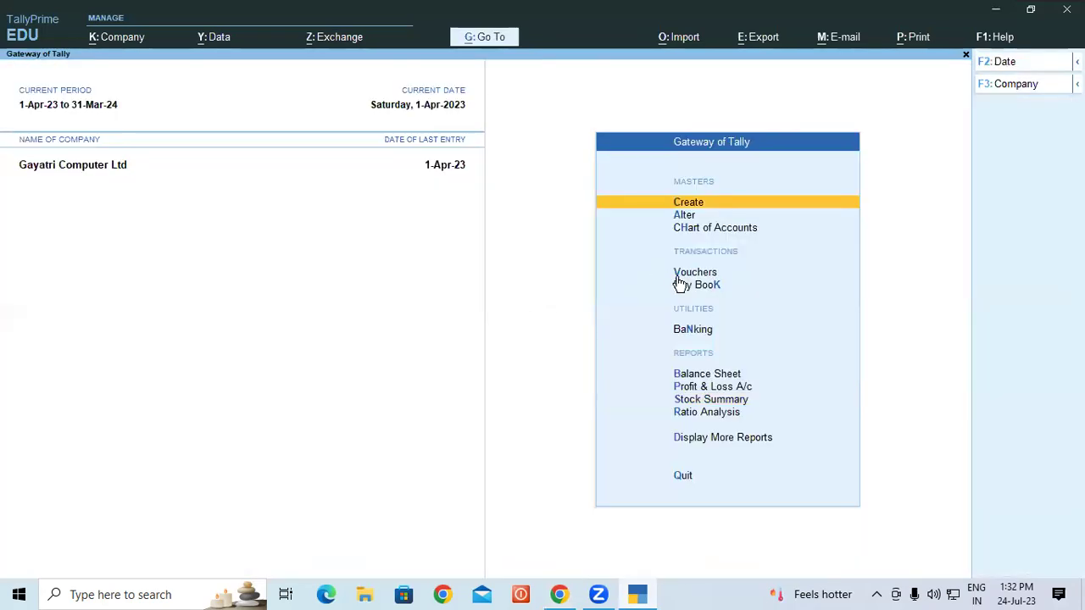
pyautogui.click(680, 273)
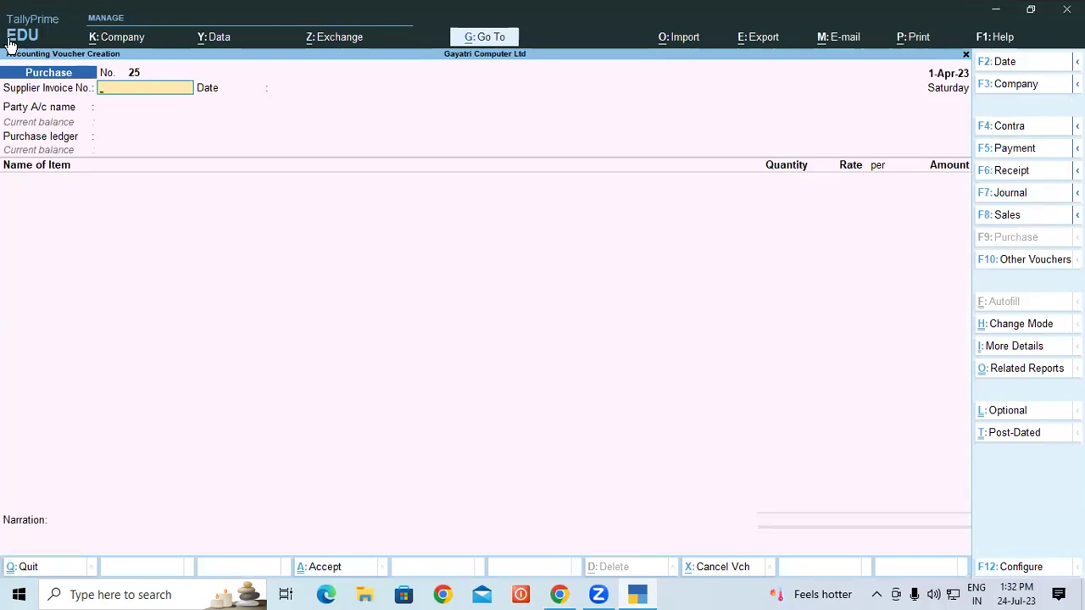
pyautogui.click(1006, 265)
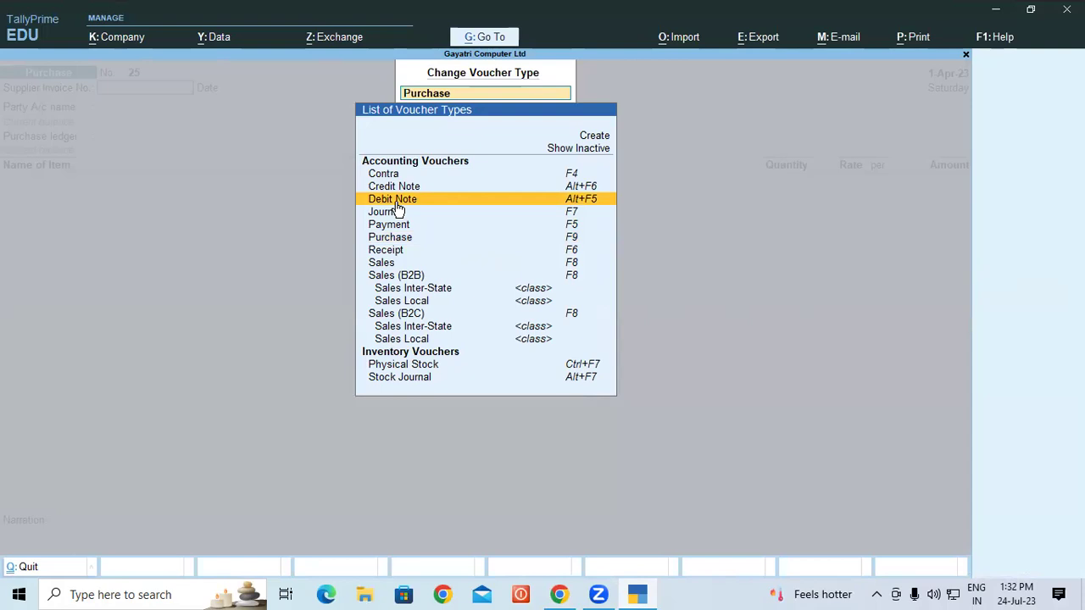
pyautogui.click(592, 200)
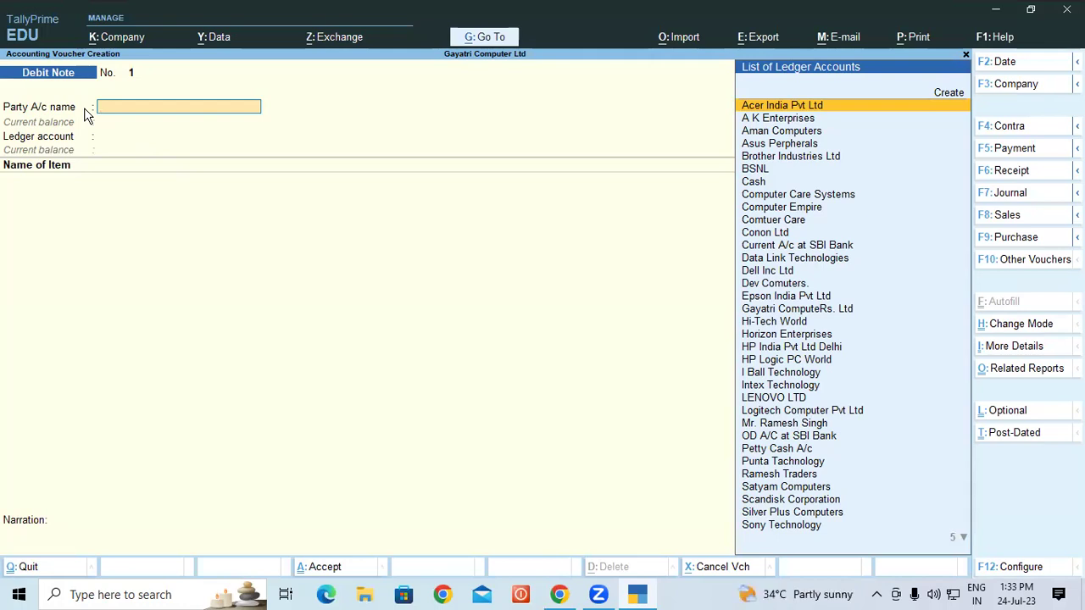
# - Set the Debit Note's party account to LENOVO LTD and accept the dispatch and party details without entries
pyautogui.write('Le')
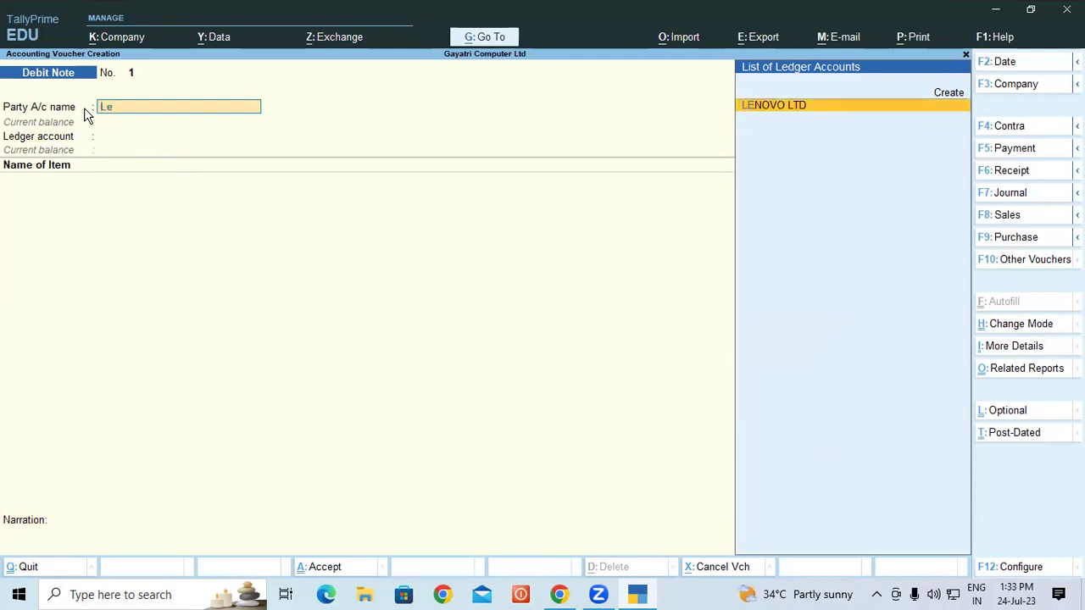
pyautogui.press('Return')
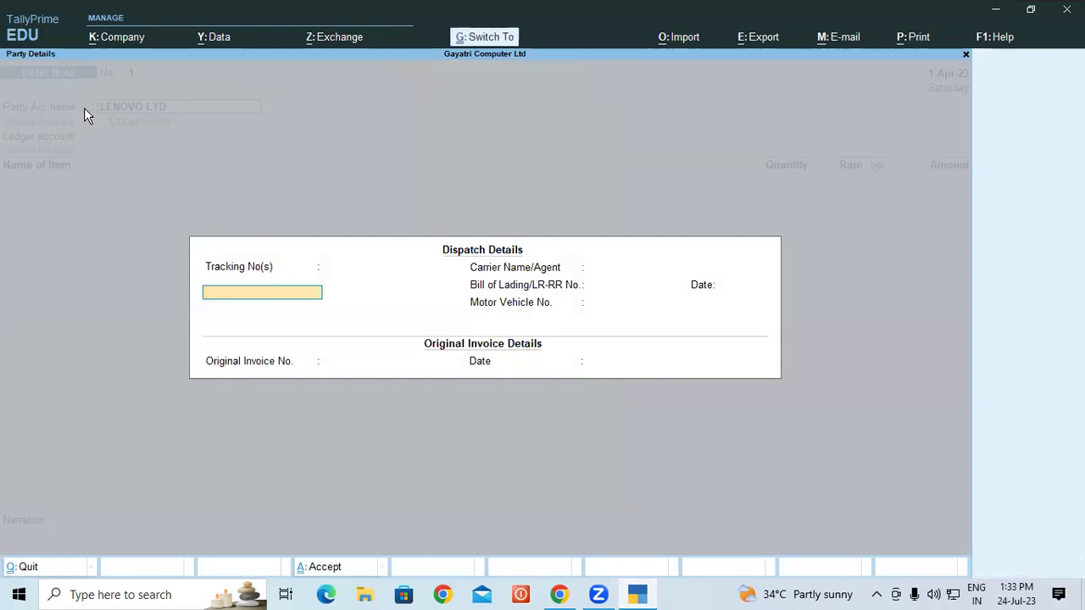
pyautogui.hotkey('ctrl', 'a')
pyautogui.hotkey('ctrl', 'a')
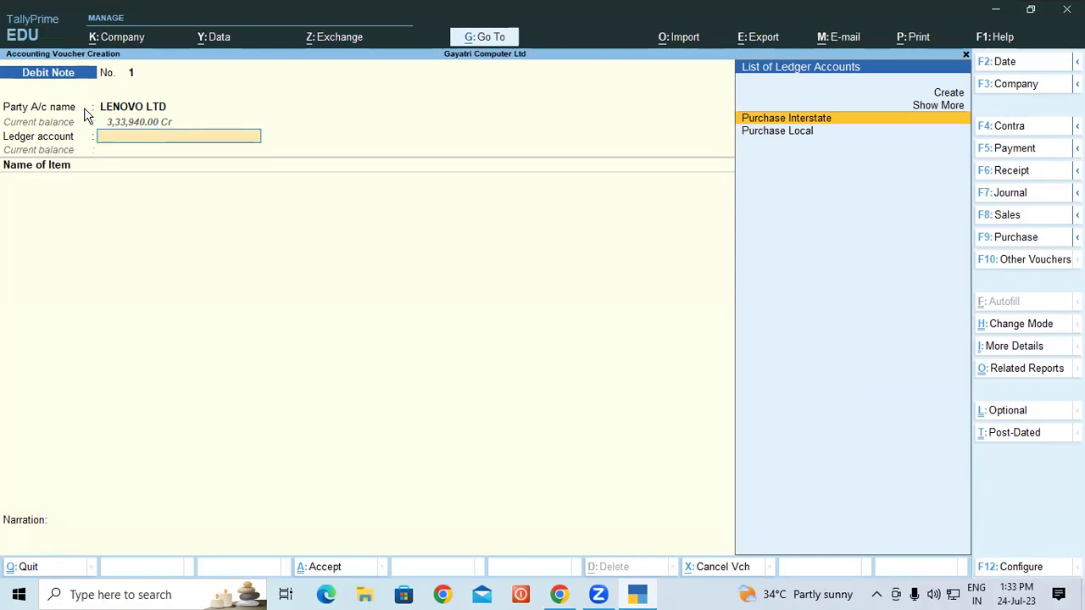
# - Start creating a new ledger from the voucher's ledger account field and name it Purchase Return
pyautogui.press('Down')
pyautogui.press('Up')
pyautogui.press('Down')
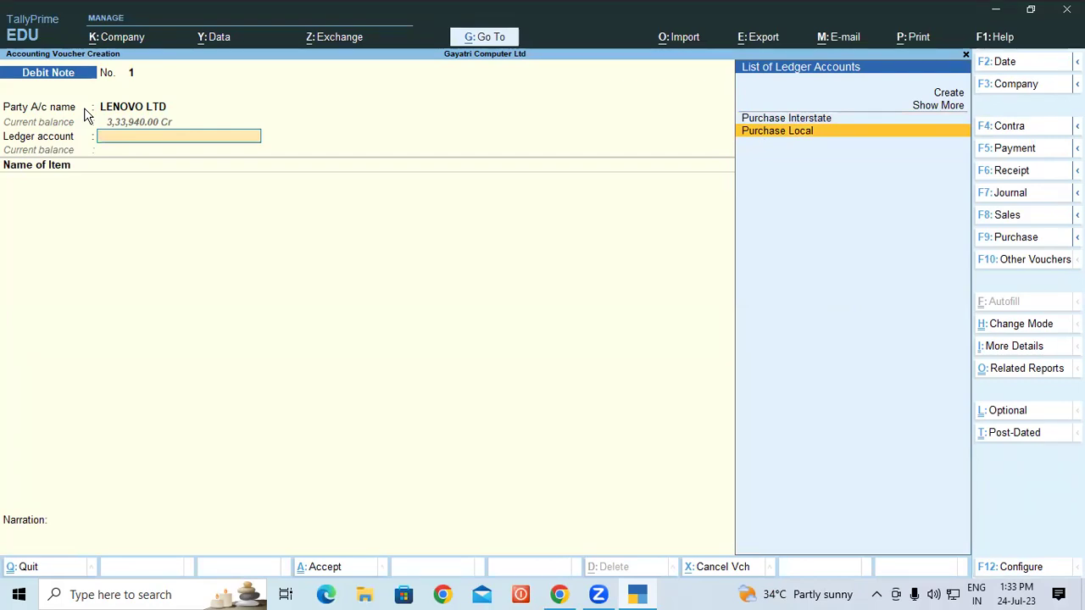
pyautogui.press('Up')
pyautogui.press('Up')
pyautogui.press('Up')
pyautogui.press('Return')
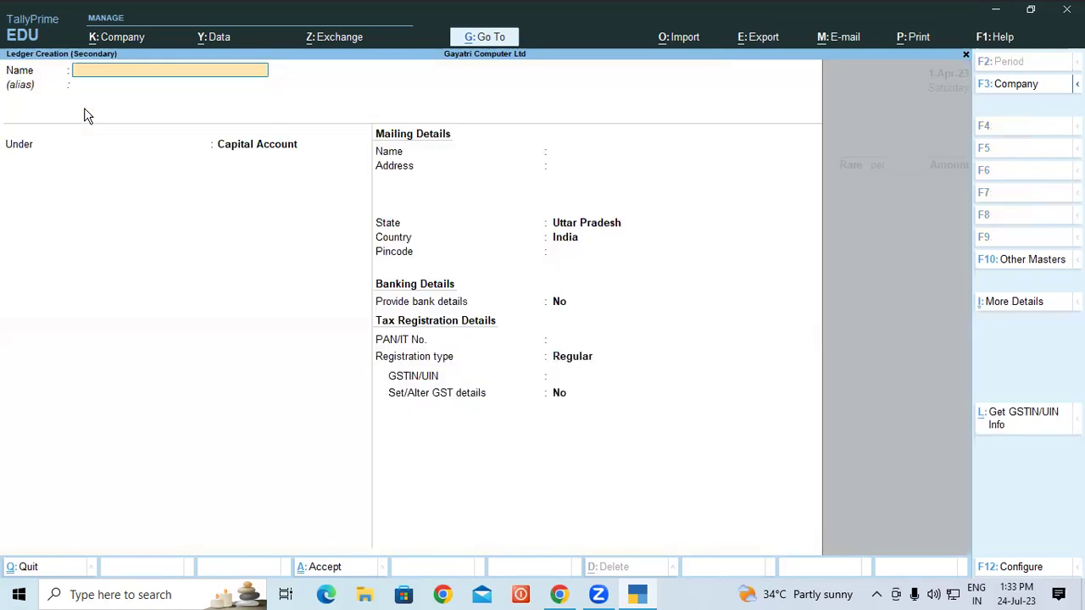
pyautogui.write('Purcga')
pyautogui.press('BackSpace')
pyautogui.press('BackSpace')
pyautogui.write('hase Return')
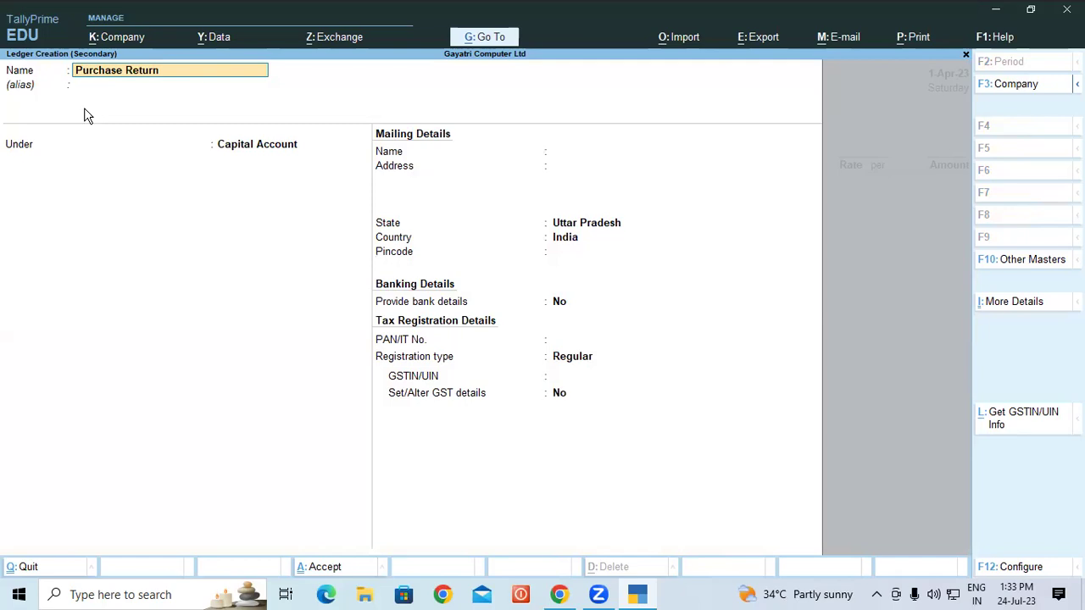
pyautogui.press('Return')
pyautogui.press('Return')
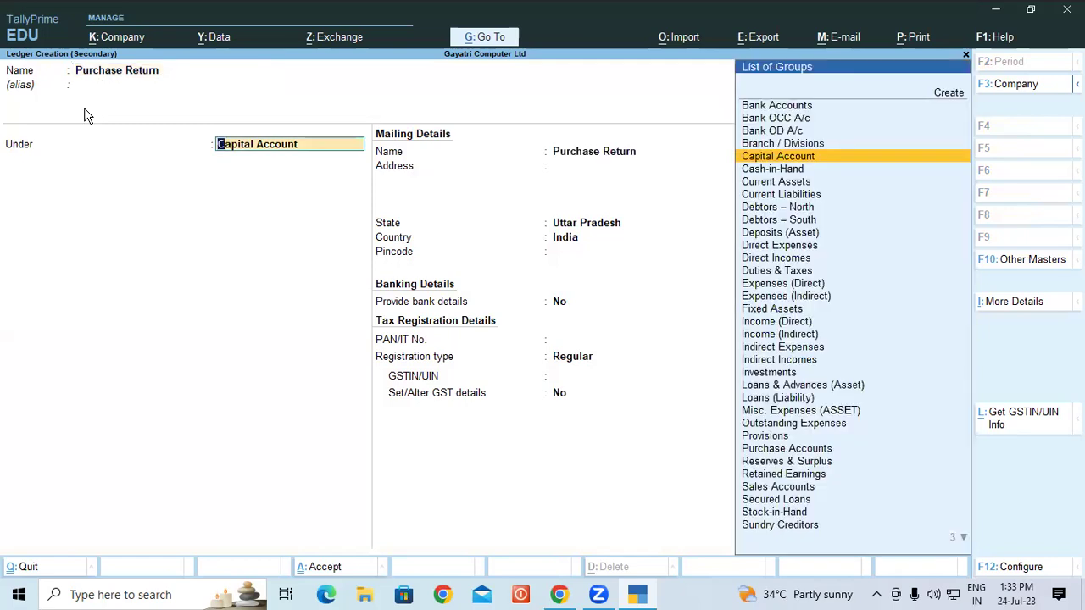
# - Place the Purchase Return ledger under Purchase Accounts and save it
pyautogui.write('Purchase')
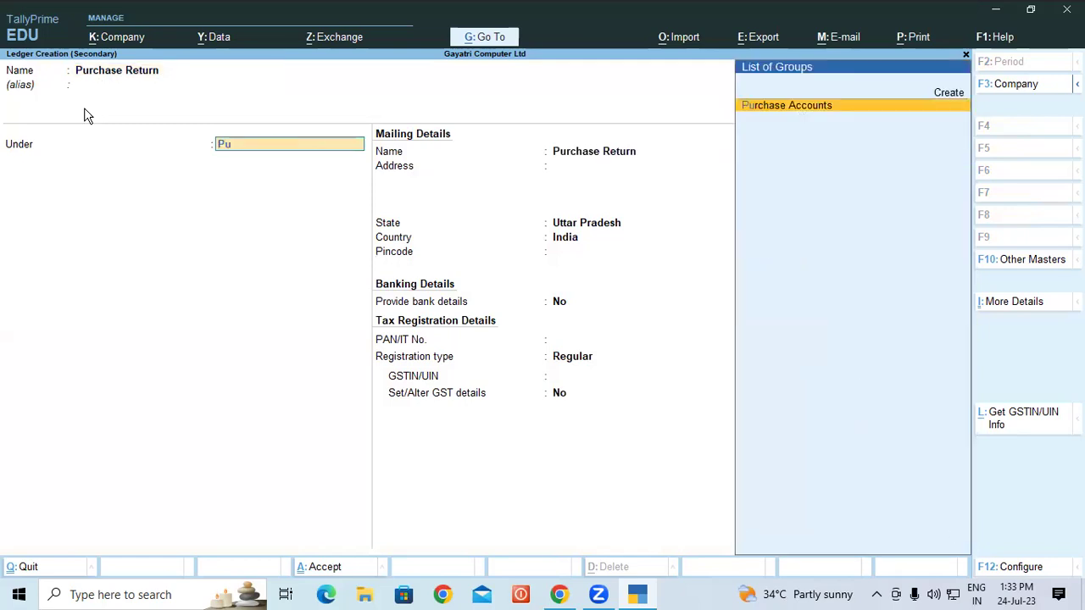
pyautogui.press('Return')
pyautogui.press('Return')
pyautogui.press('Return')
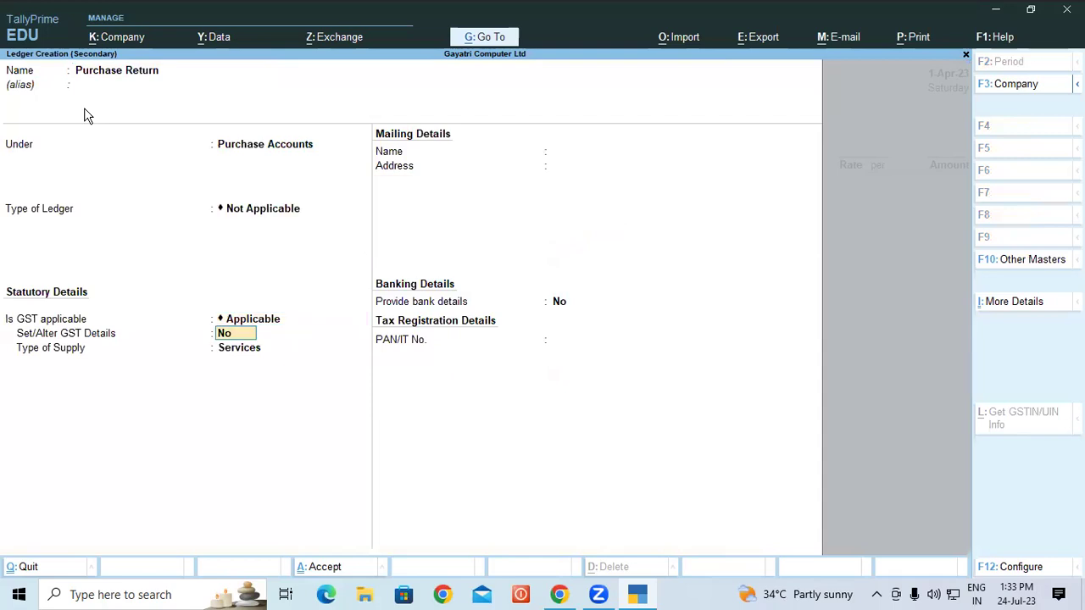
pyautogui.press('ctrl')
pyautogui.hotkey('ctrl', 'a')
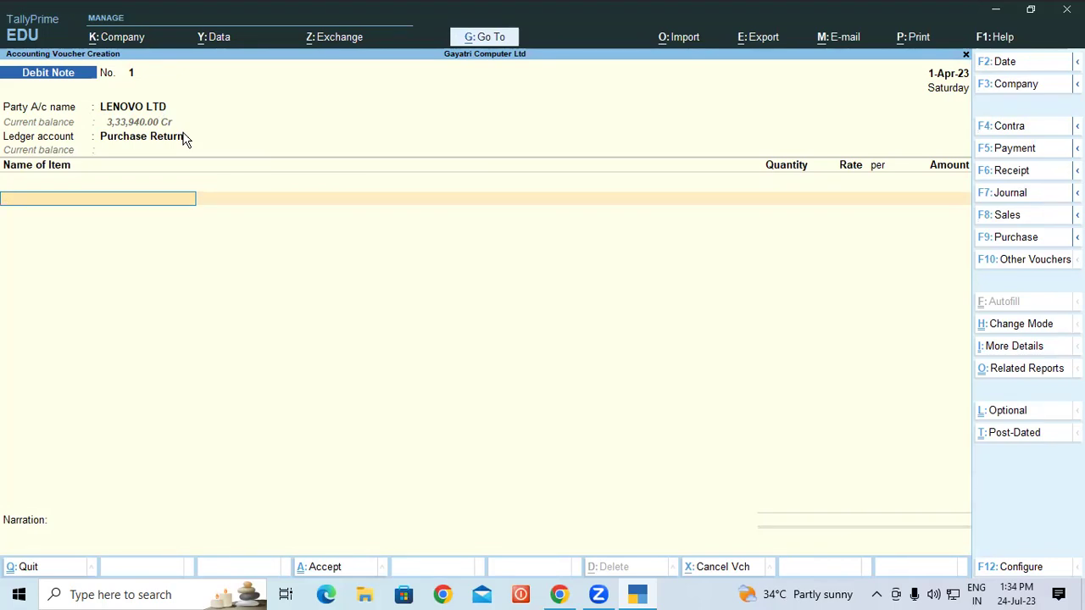
# - Add Lenovo G56 Desktop to the Debit Note from the Shop godown, with 2 pcs at the suggested rate of 24,500.00
pyautogui.write('Le')
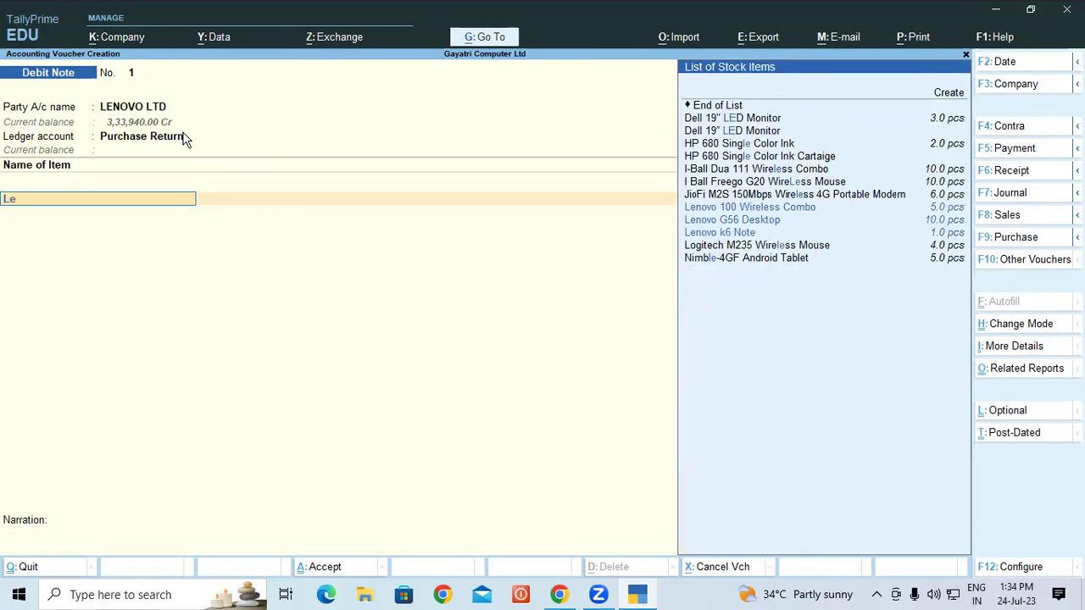
pyautogui.press('Down')
pyautogui.press('Return')
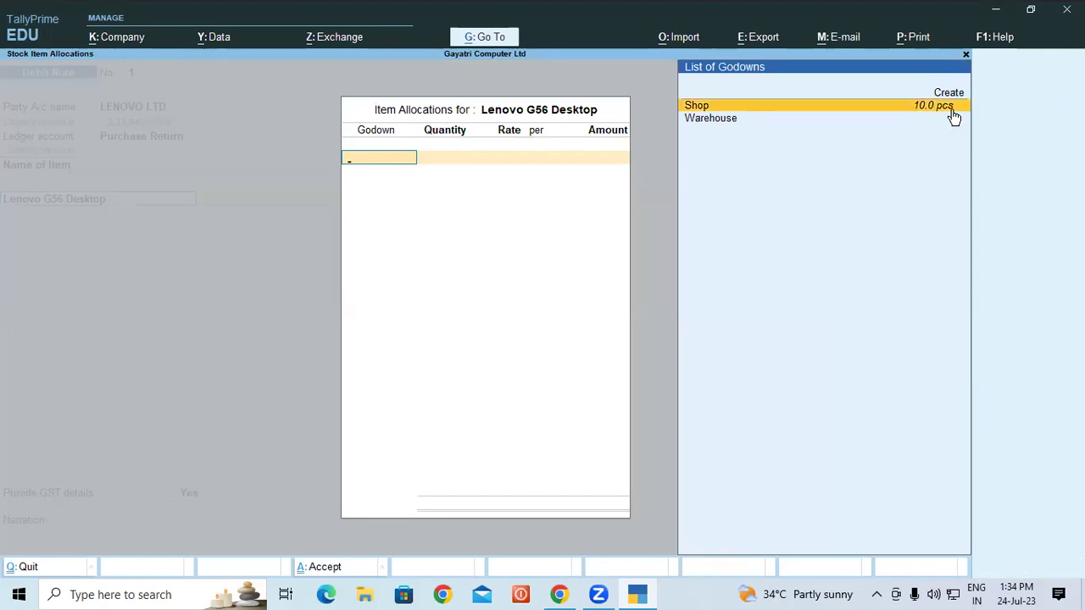
pyautogui.click(952, 111)
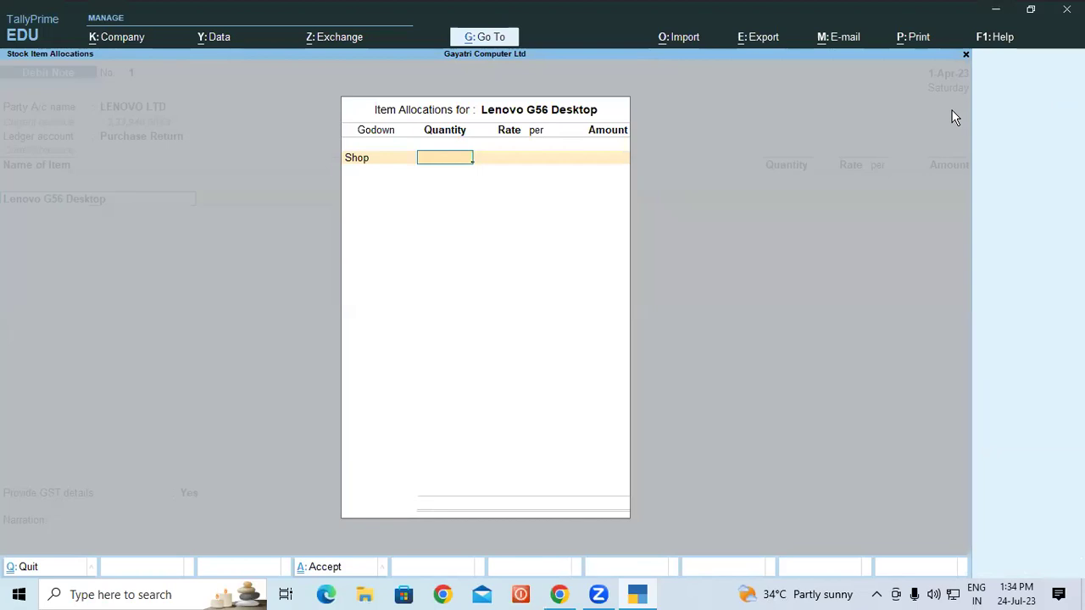
pyautogui.write('2')
pyautogui.press('Return')
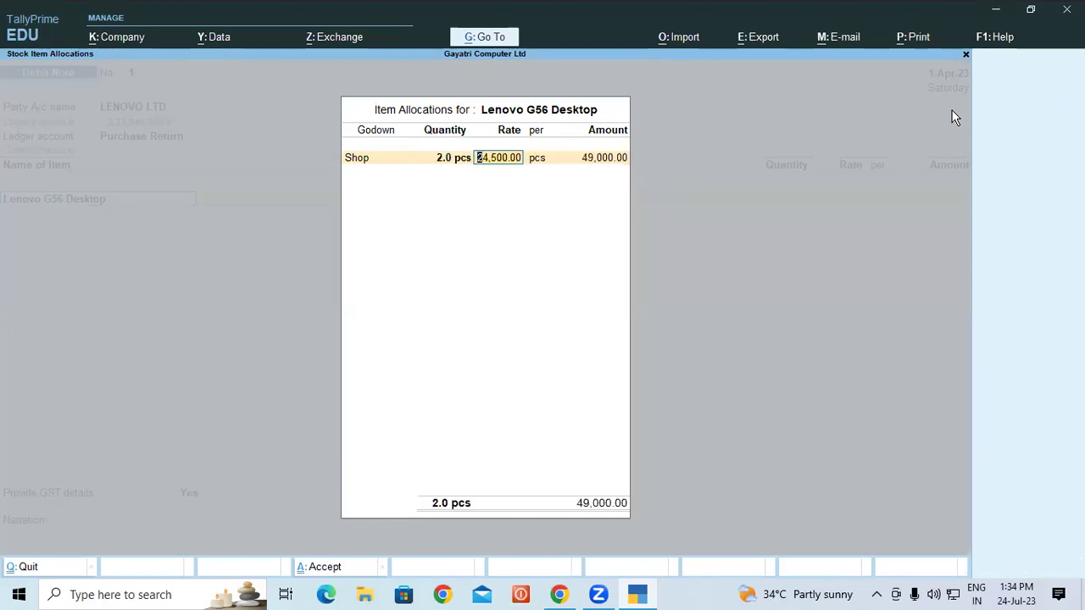
pyautogui.press('Return')
pyautogui.press('Return')
pyautogui.press('Return')
pyautogui.press('Return')
pyautogui.press('Return')
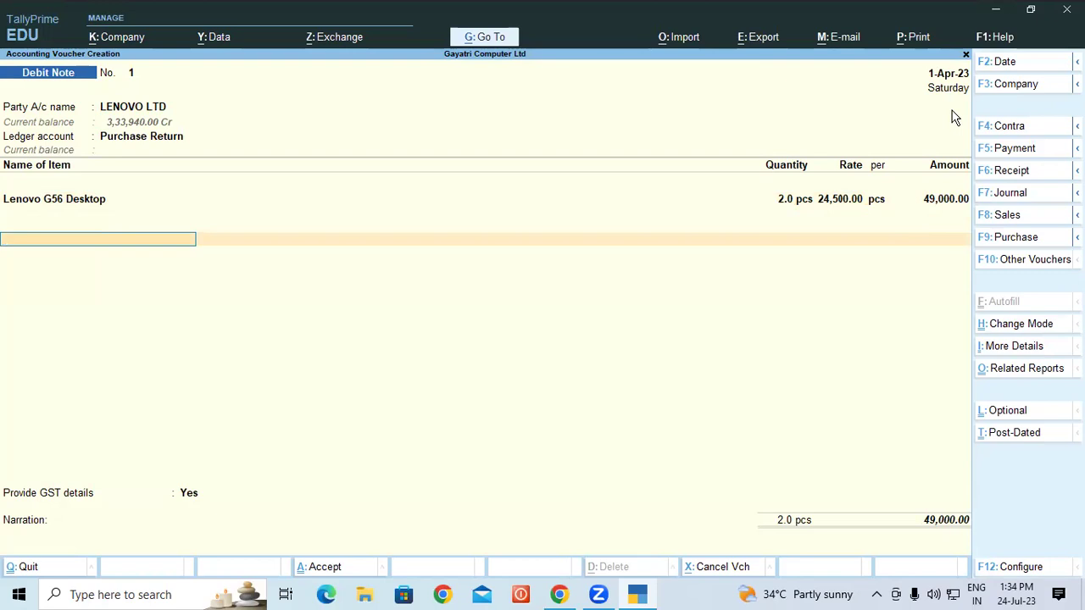
# - Add the Central Tax and State Tax ledgers below the item in the Debit Note
pyautogui.write('C')
pyautogui.press('Return')
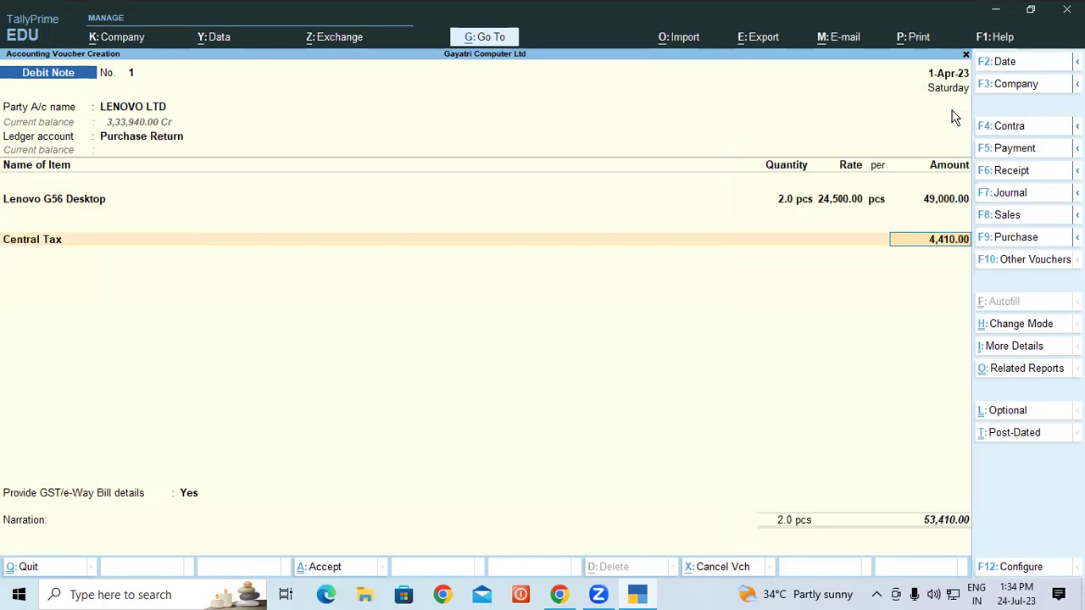
pyautogui.press('Return')
pyautogui.write('St')
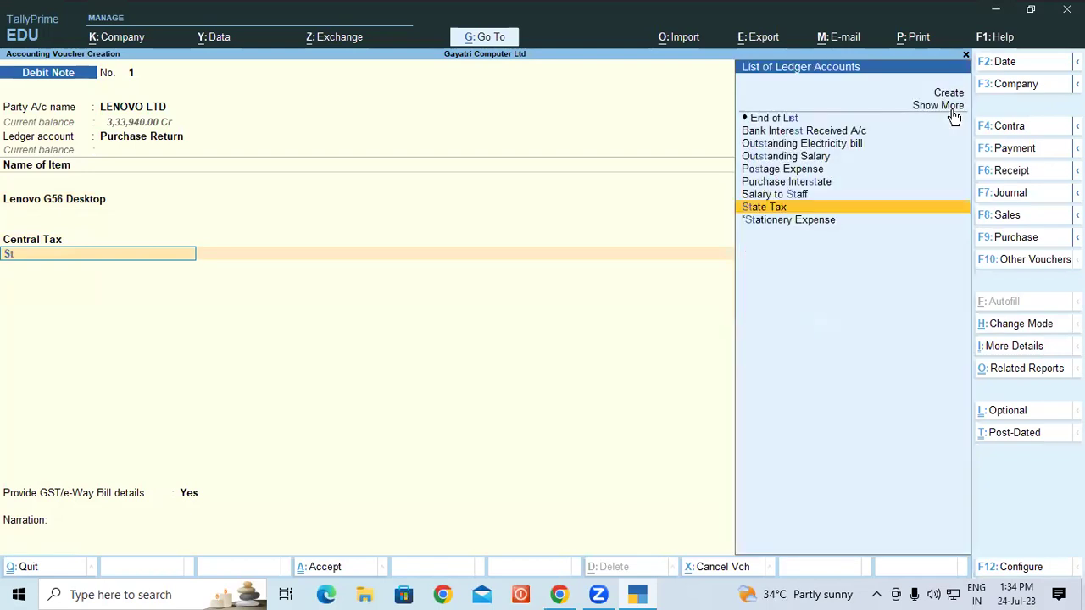
pyautogui.press('Return')
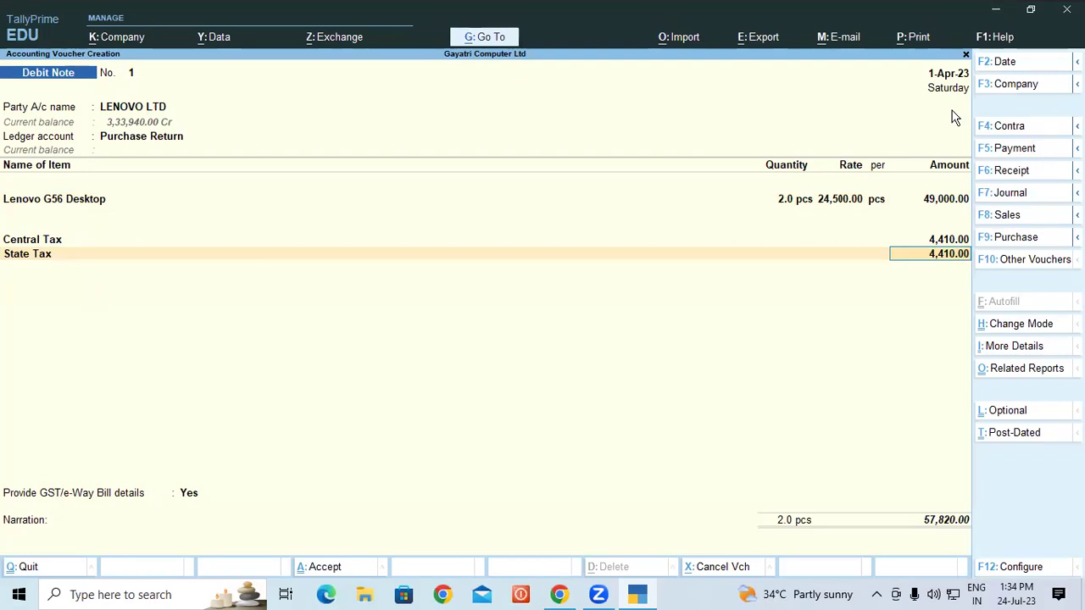
# - Switch to the PDF notes in Chrome and examine the Debit Note example's taxable value, Central Tax, State Tax and total hints
pyautogui.click(558, 593)
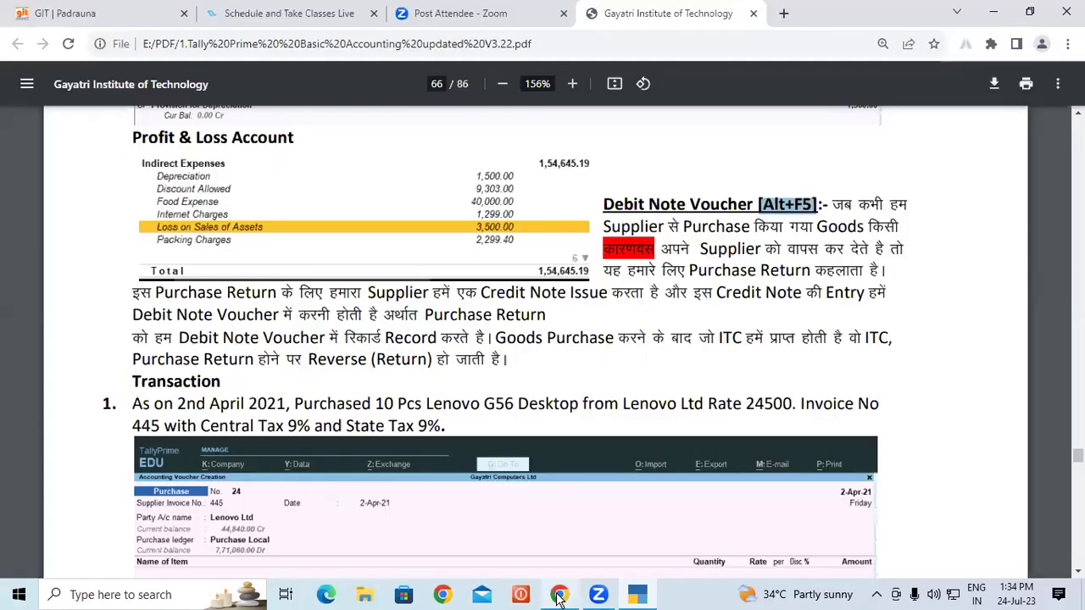
pyautogui.scroll(-4, 220, 407)
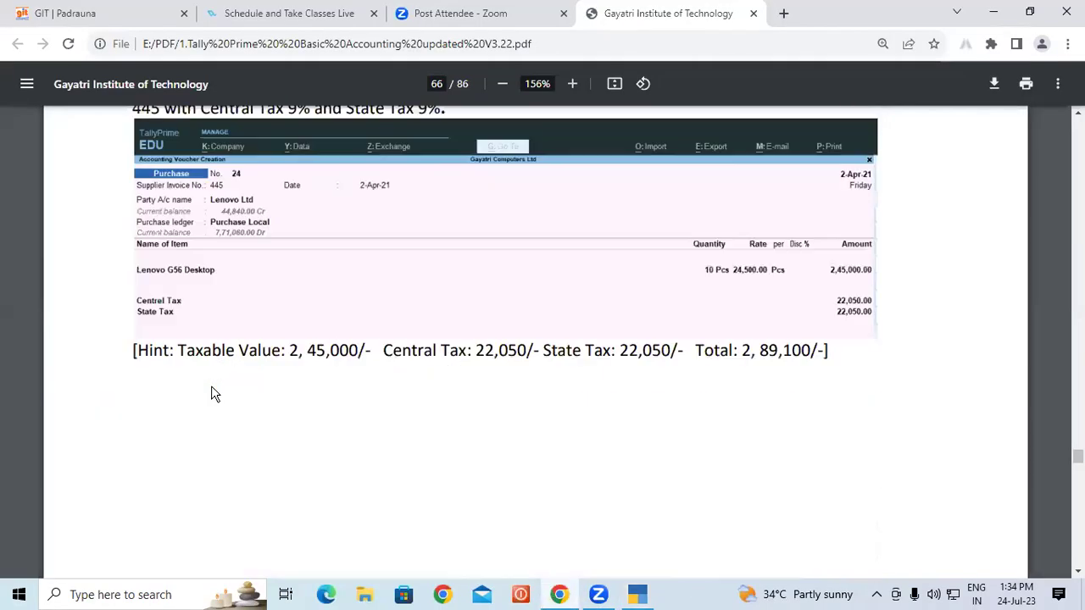
pyautogui.scroll(-11, 211, 386)
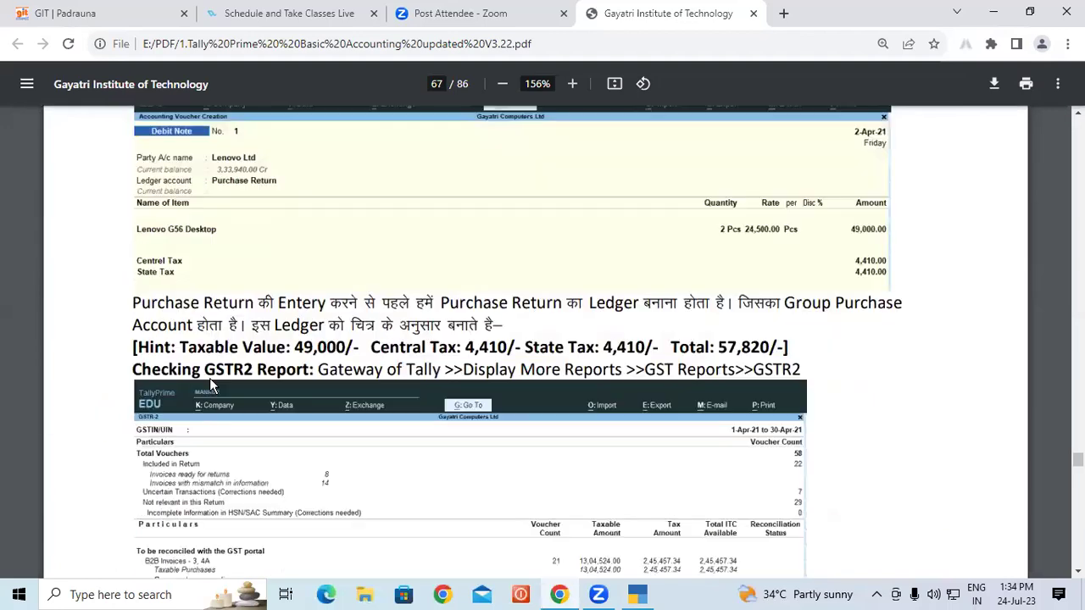
pyautogui.scroll(-2, 212, 387)
pyautogui.moveTo(205, 268); pyautogui.dragTo(355, 268)
pyautogui.moveTo(465, 268); pyautogui.dragTo(510, 268)
pyautogui.moveTo(597, 268); pyautogui.dragTo(649, 268)
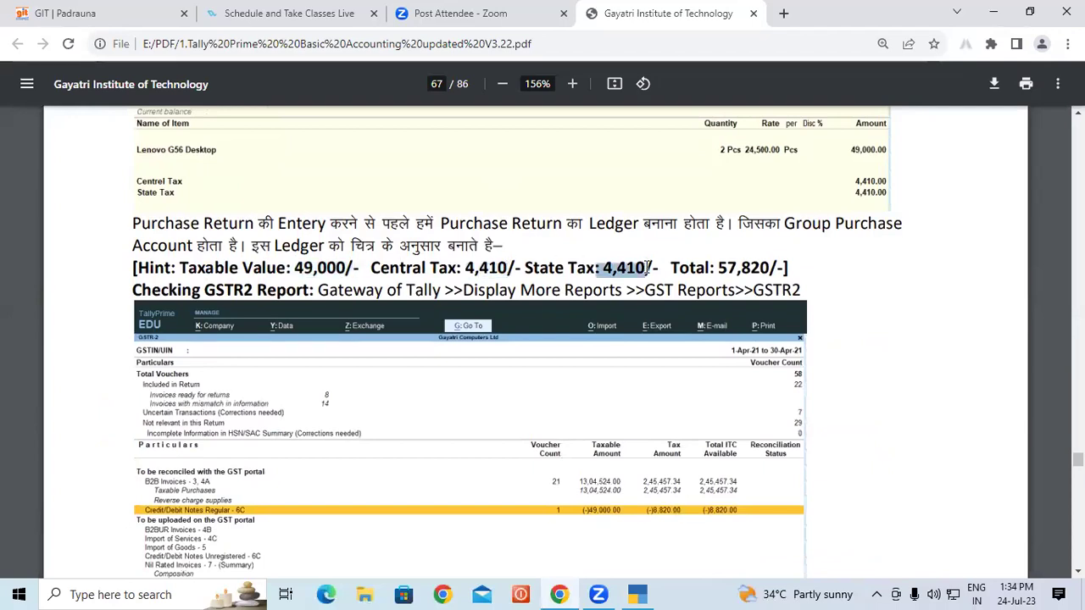
pyautogui.moveTo(719, 268); pyautogui.dragTo(768, 268)
# - Switch back to TallyPrime, finish the Debit Note's tax lines and accept the additional GST and e-Way Bill details
pyautogui.click(638, 593)
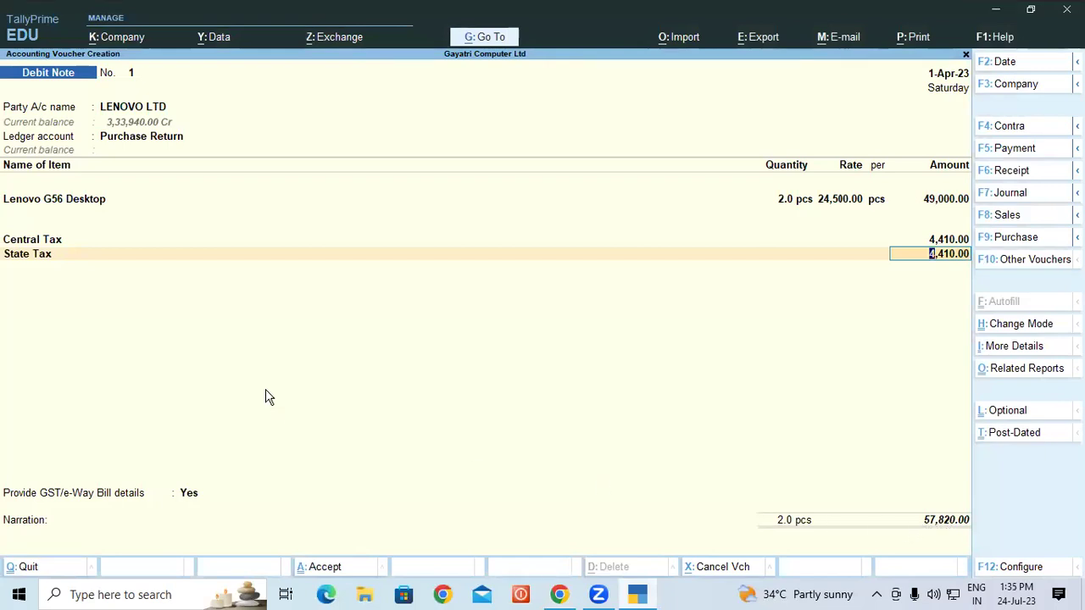
pyautogui.press('Return')
pyautogui.press('Return')
pyautogui.press('Return')
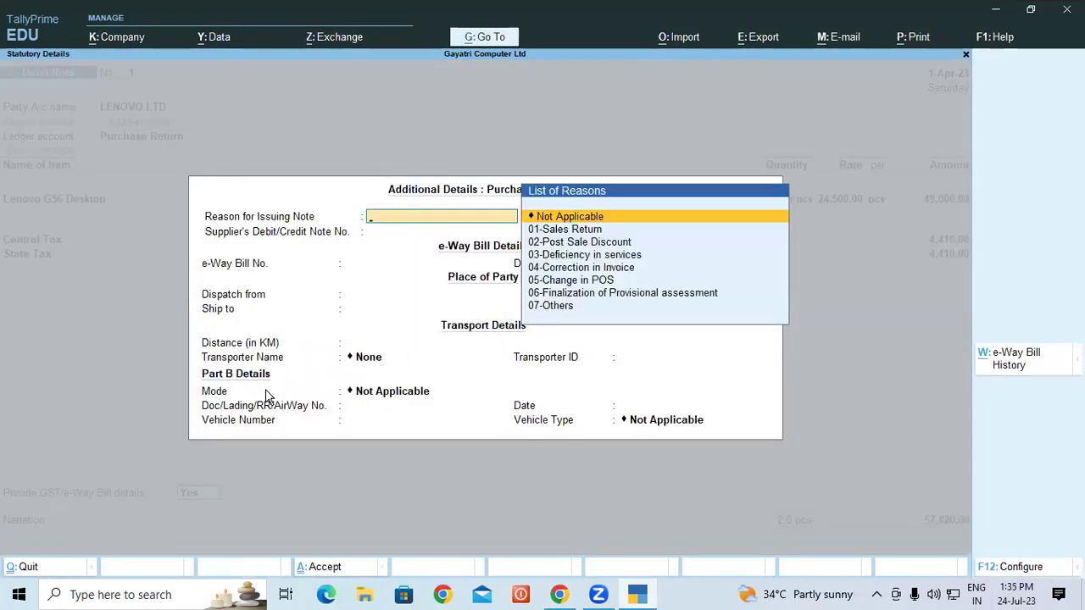
pyautogui.hotkey('ctrl', 'a')
pyautogui.press('Return')
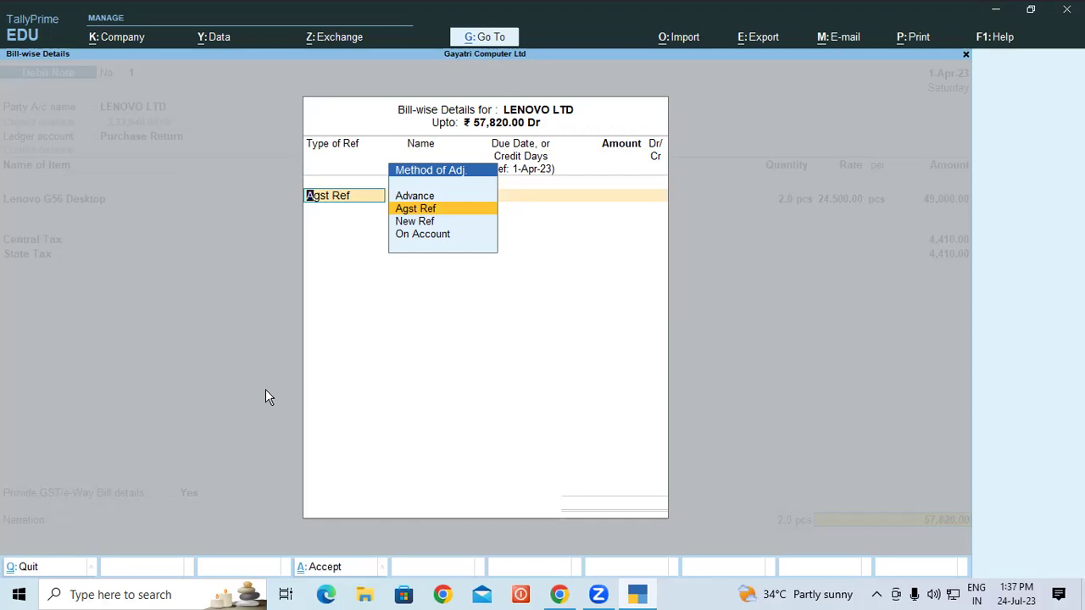
# - Adjust the full 57,820.00 Dr for Lenovo Ltd as Agst Ref against bill 445 and save the Debit Note
pyautogui.press('Return')
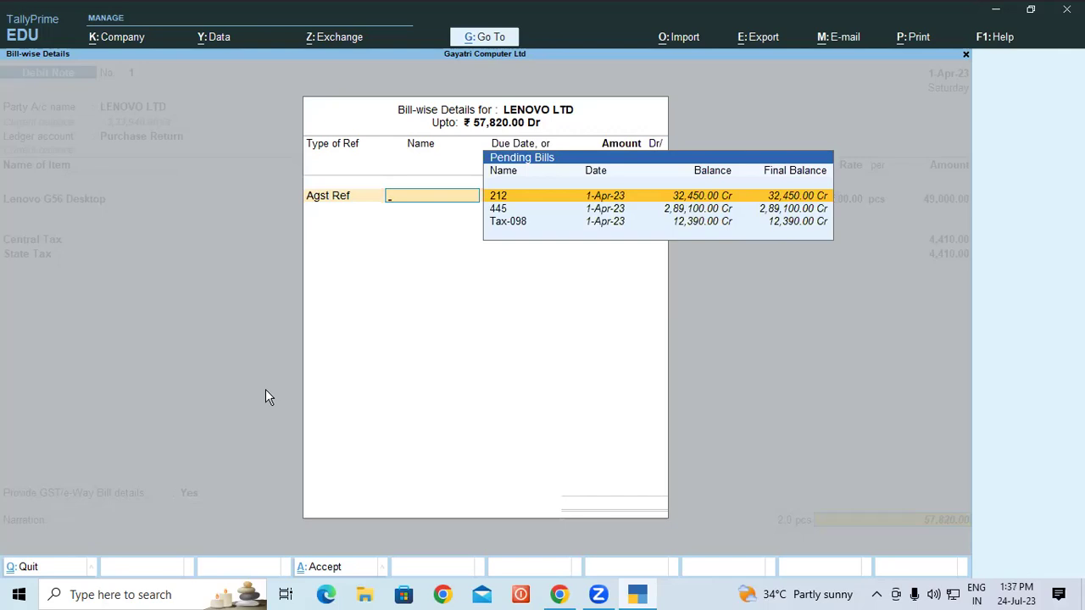
pyautogui.press('Down')
pyautogui.press('Return')
pyautogui.press('Return')
pyautogui.press('Return')
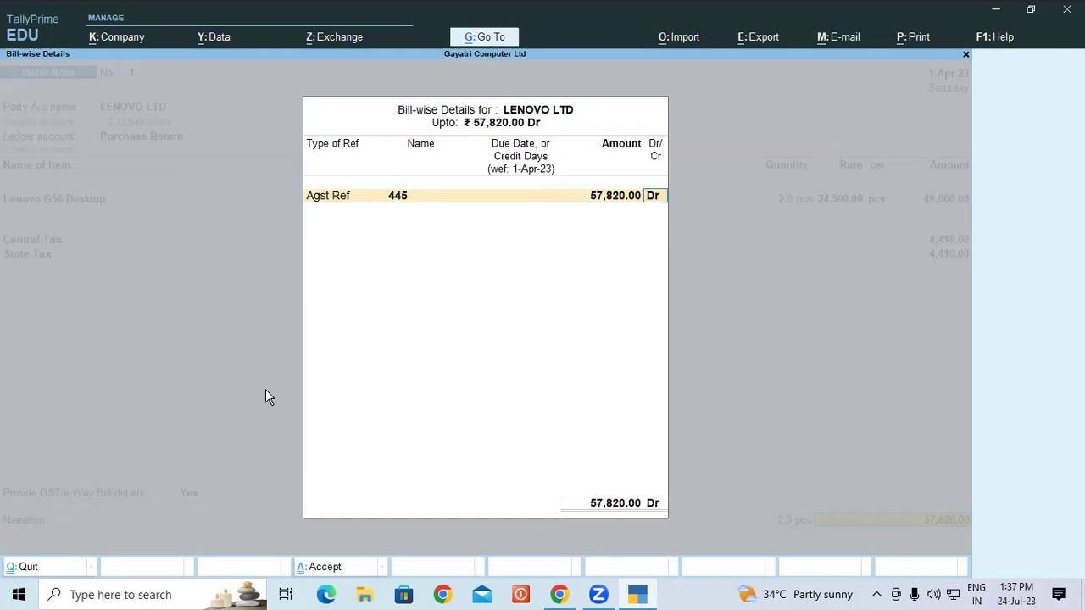
pyautogui.press('Return')
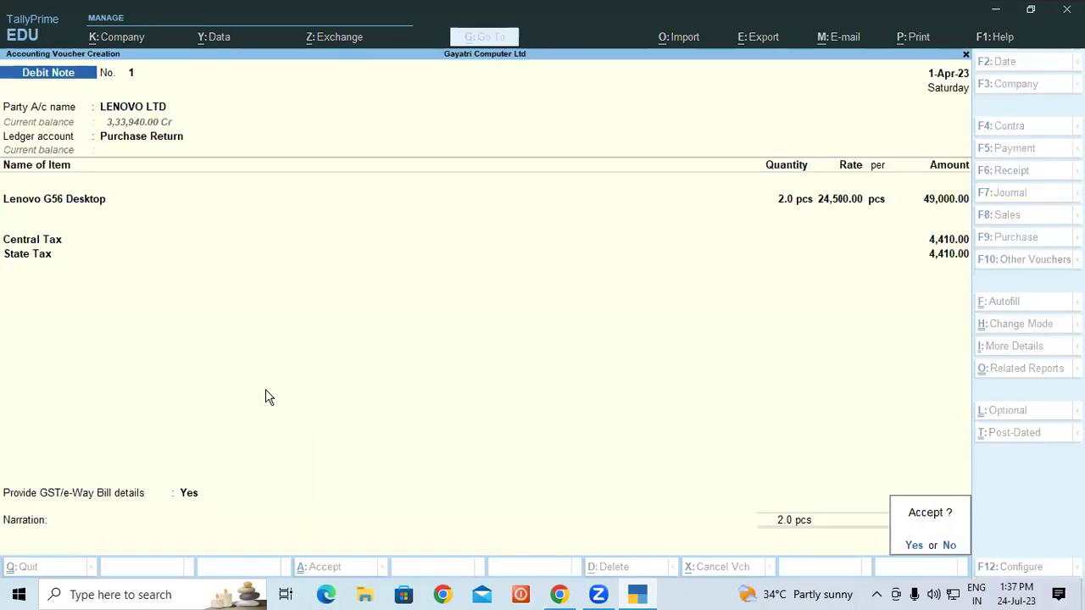
pyautogui.press('Return')
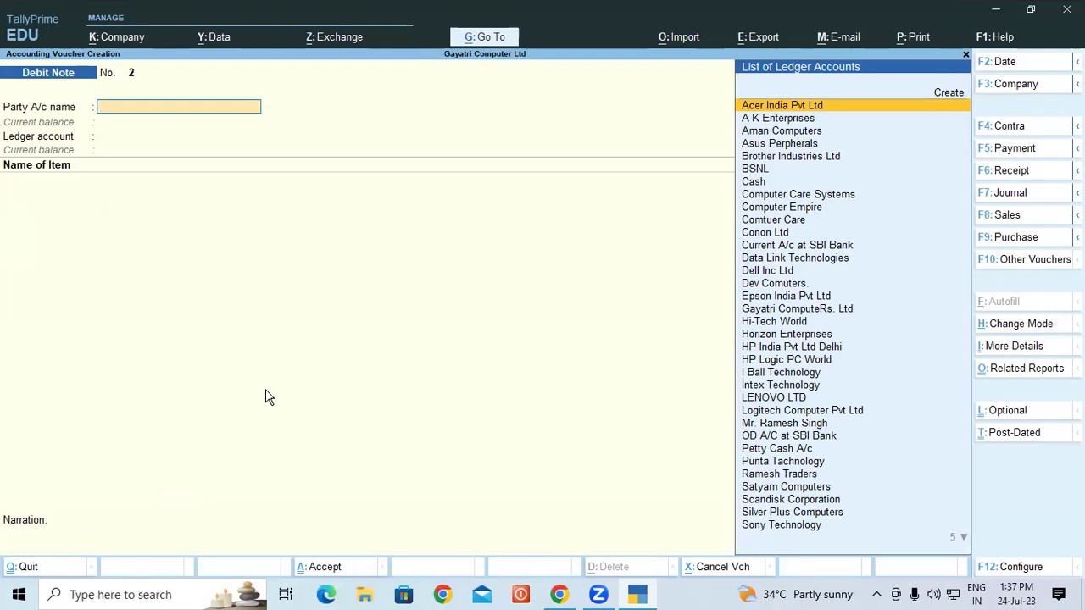
# - Leave voucher creation, open the Stock Summary and examine the Desktop group's closing stock
pyautogui.press('Escape')
pyautogui.press('Up')
pyautogui.press('Up')
pyautogui.press('Up')
pyautogui.press('Up')
pyautogui.press('Up')
pyautogui.press('Up')
pyautogui.press('Return')
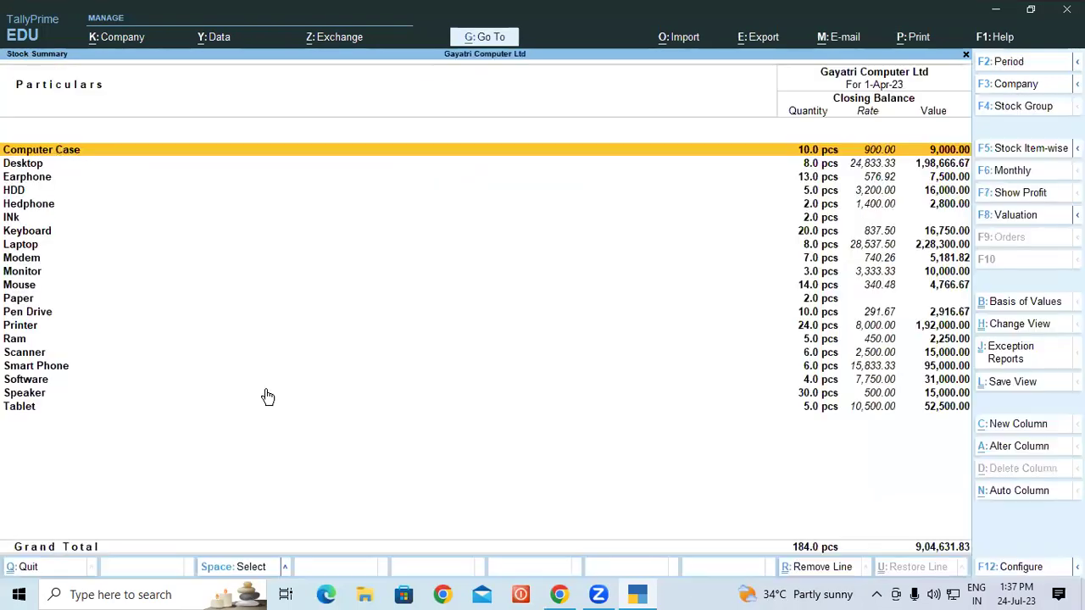
pyautogui.press('Down')
pyautogui.press('Return')
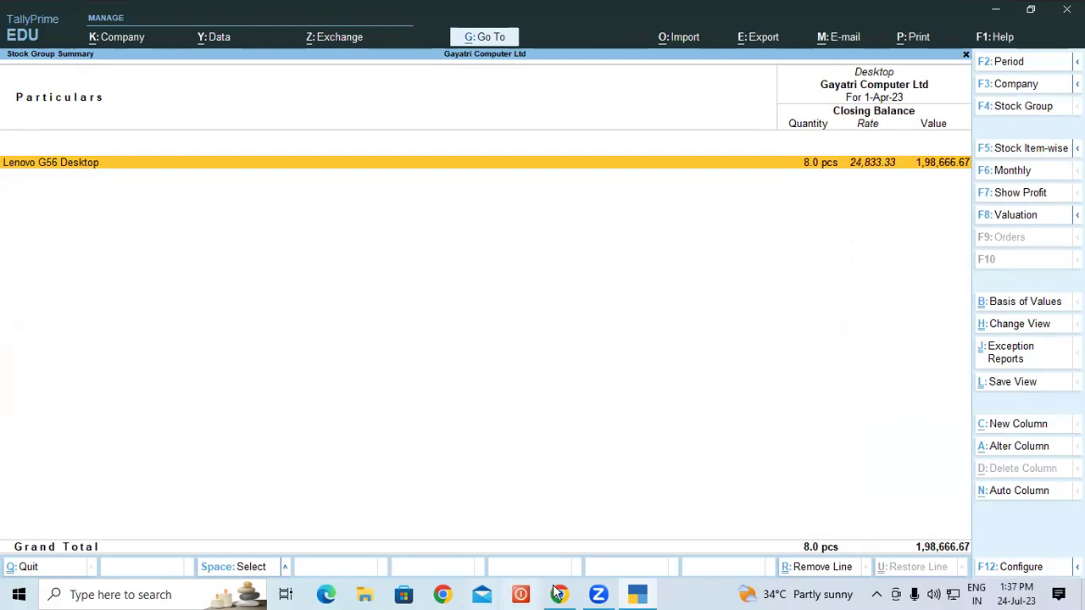
# - Switch to the PDF notes in Chrome and read the passage on creating the Purchase Return ledger under Purchase Account
pyautogui.hotkey('alt', 'Tab')
pyautogui.moveTo(158, 224); pyautogui.dragTo(750, 224)
pyautogui.click(761, 221)
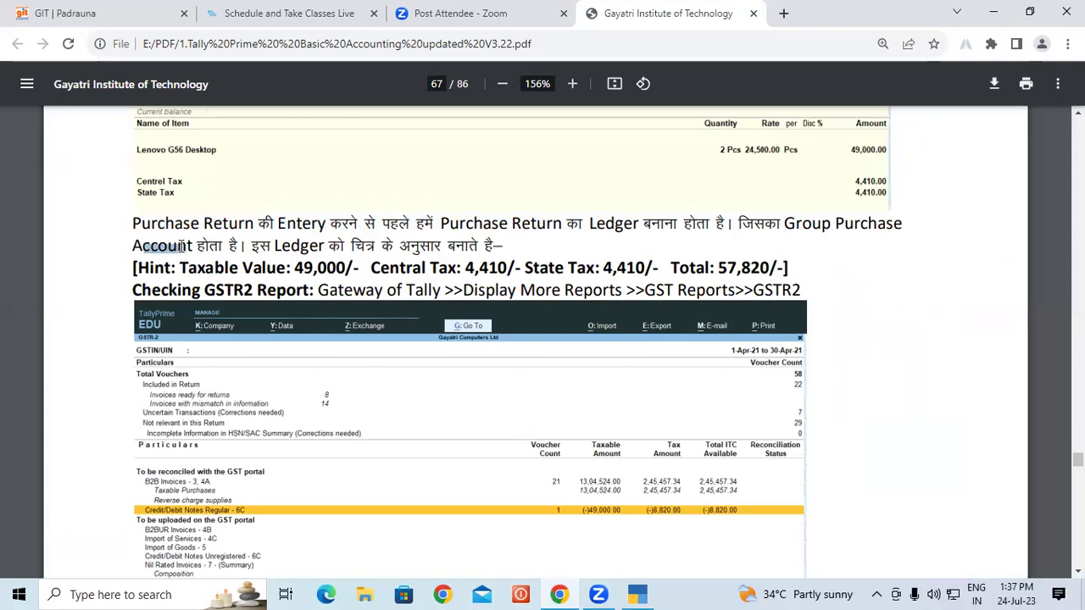
pyautogui.moveTo(270, 246); pyautogui.dragTo(475, 253)
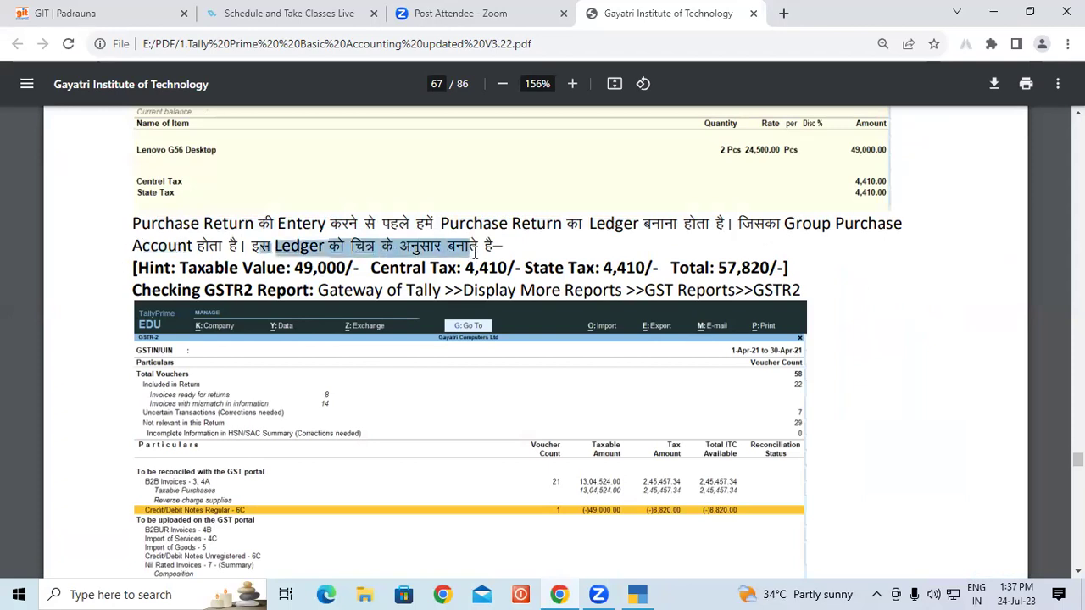
pyautogui.click(743, 218)
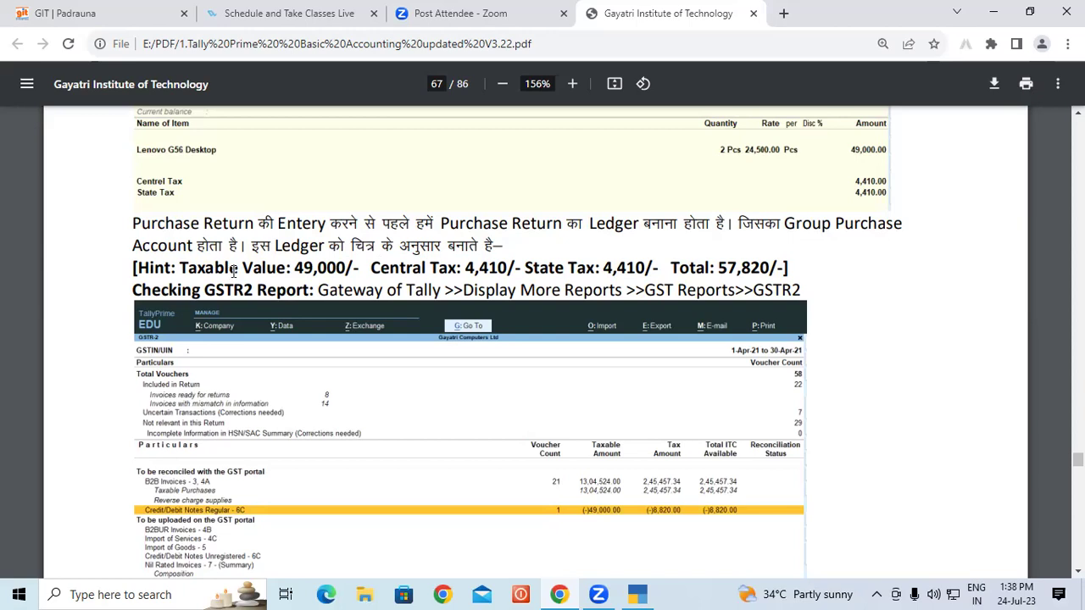
# - Read the notes' path for checking the GSTR2 report and examine the sample report below it
pyautogui.moveTo(133, 292); pyautogui.dragTo(268, 292)
pyautogui.click(291, 292)
pyautogui.moveTo(347, 292); pyautogui.dragTo(689, 292)
pyautogui.moveTo(766, 292); pyautogui.dragTo(802, 291)
pyautogui.scroll(-1, 211, 449)
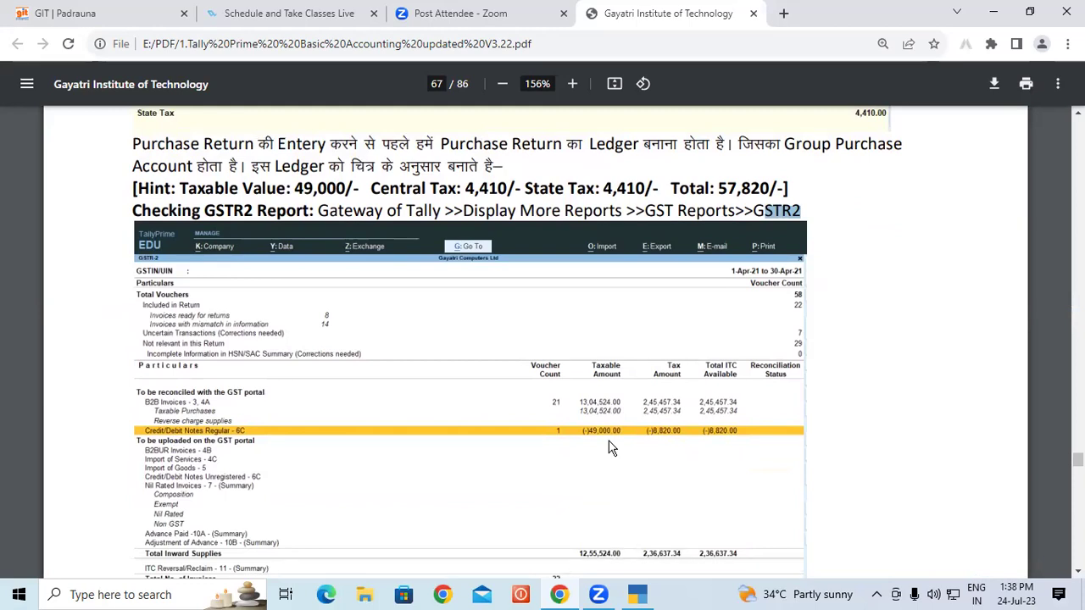
# - Switch back to TallyPrime, return to the Gateway of Tally and open the GSTR-2 report from GST Reports
pyautogui.click(639, 594)
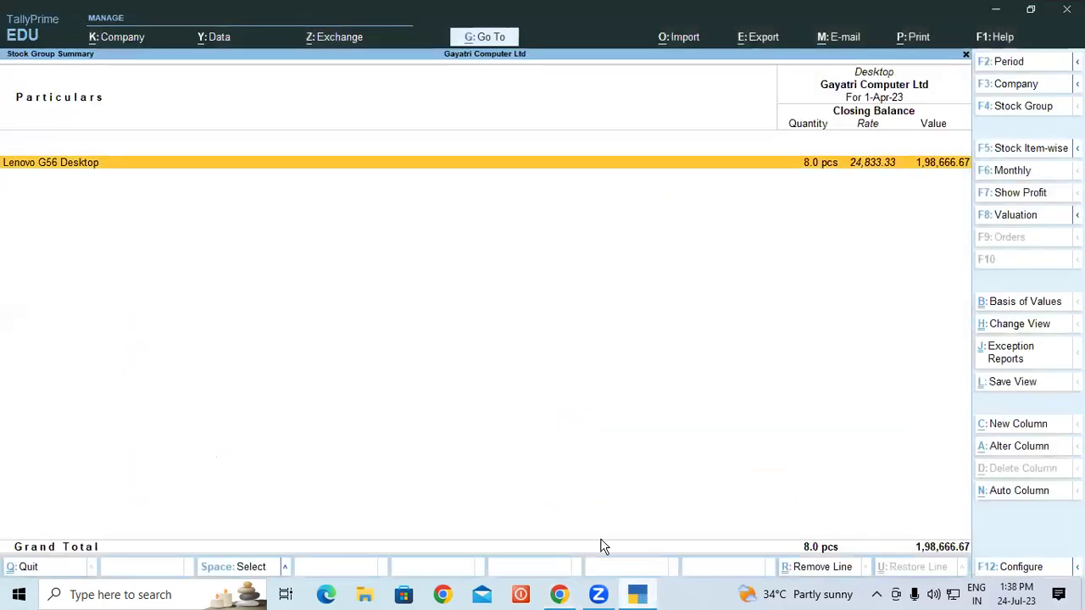
pyautogui.press('Escape')
pyautogui.press('Escape')
pyautogui.press('Escape')
pyautogui.press('Escape')
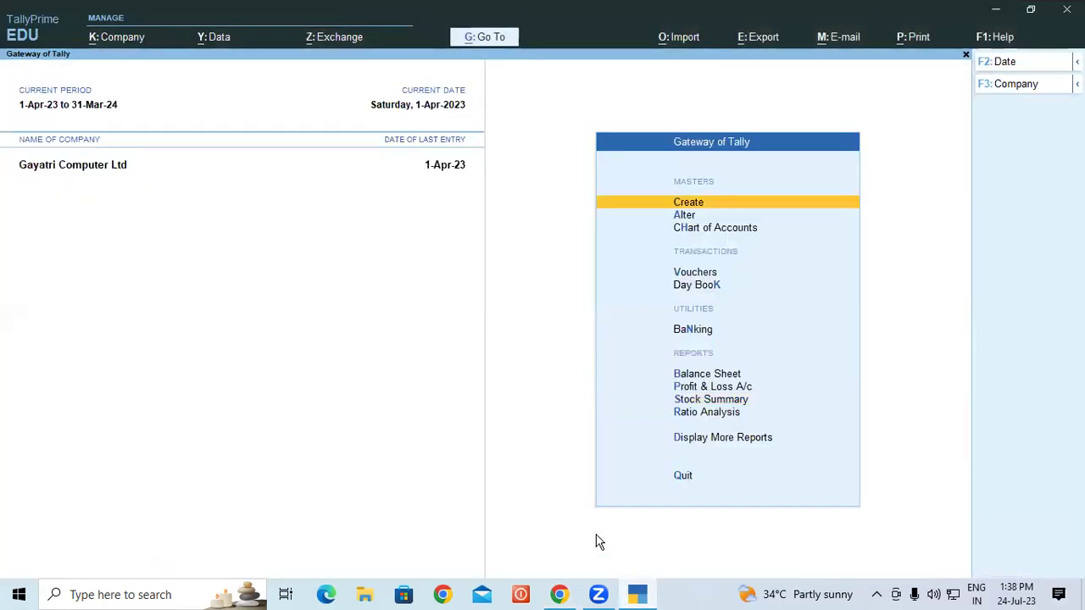
pyautogui.click(677, 442)
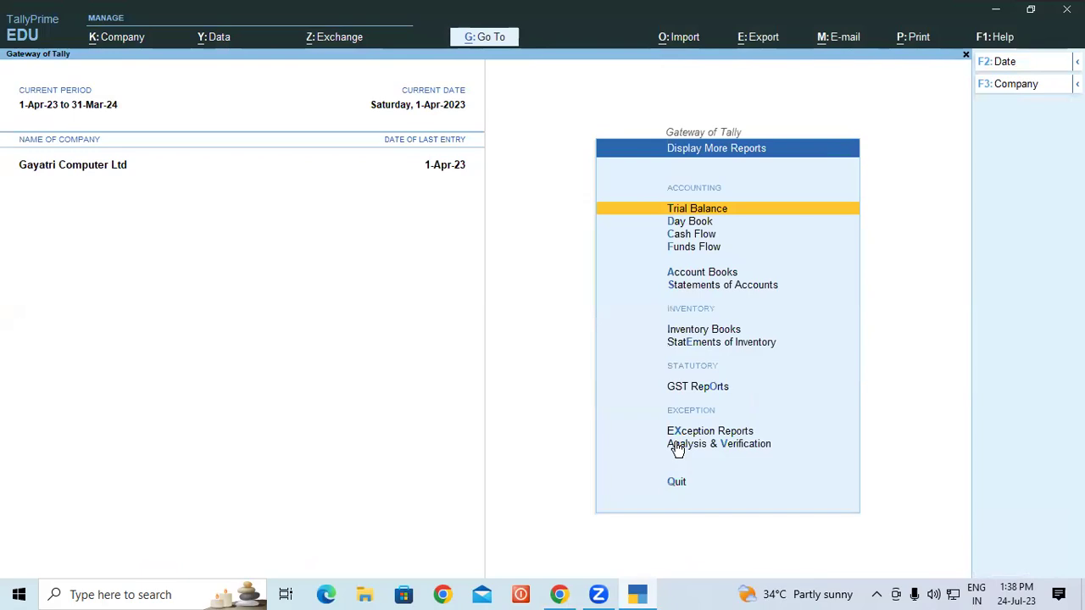
pyautogui.press('Up')
pyautogui.press('Up')
pyautogui.press('Up')
pyautogui.press('Up')
pyautogui.press('Up')
pyautogui.press('Down')
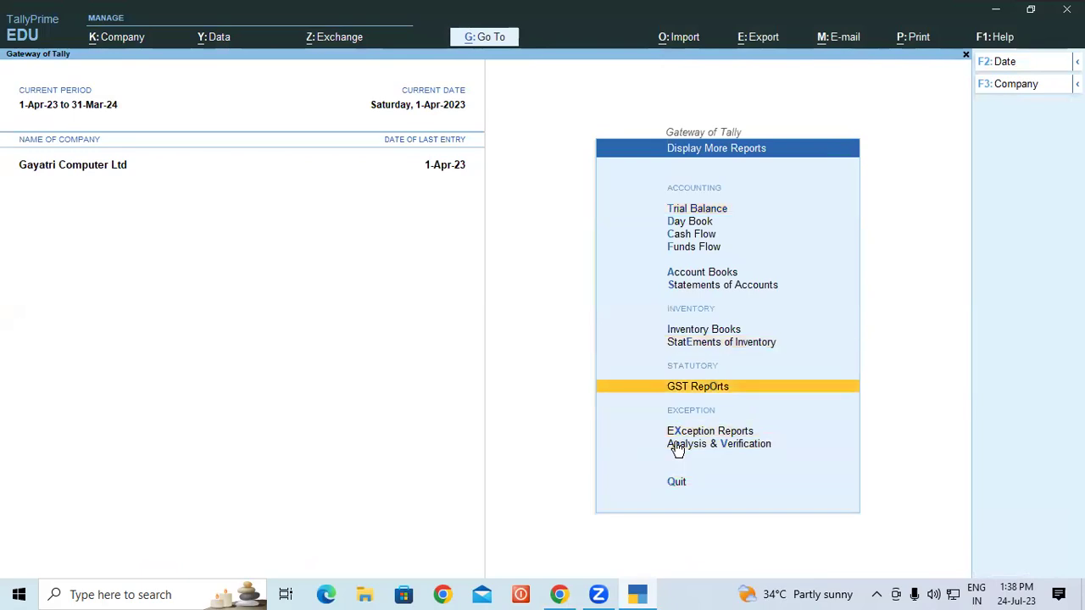
pyautogui.press('Return')
pyautogui.press('Down')
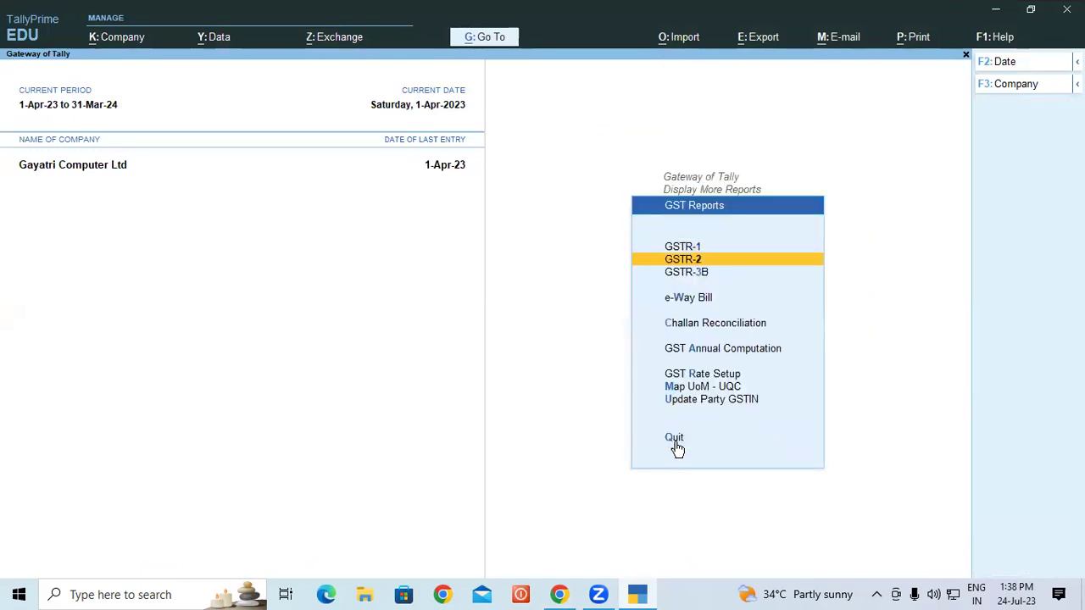
pyautogui.press('Return')
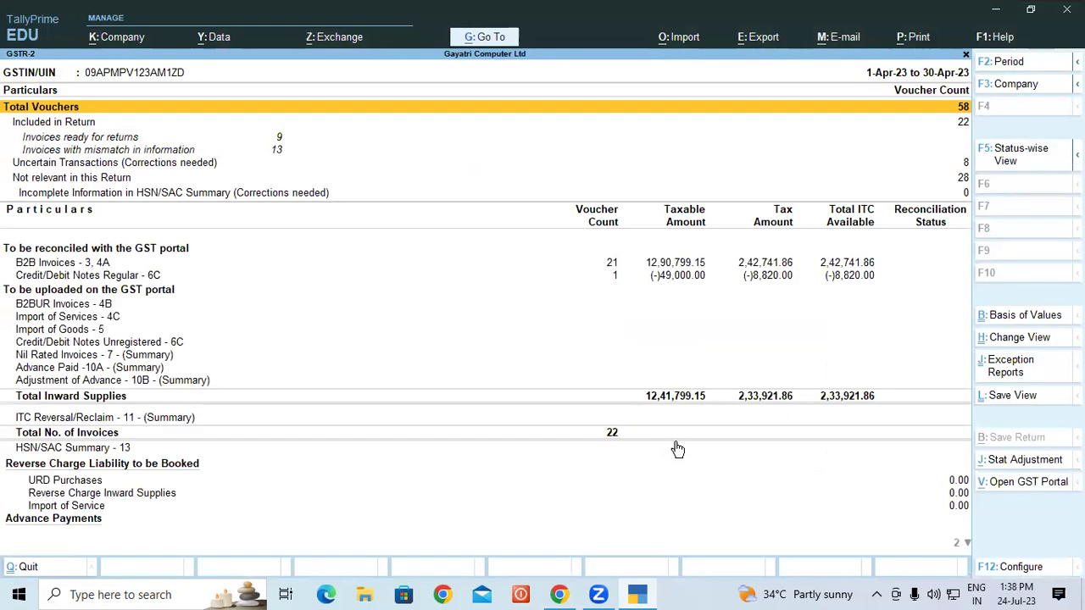
# - Magnify the GSTR-2 report to 200% and compare the amounts of B2B Invoices and Credit/Debit Notes Regular - 6C
pyautogui.click(50, 278)
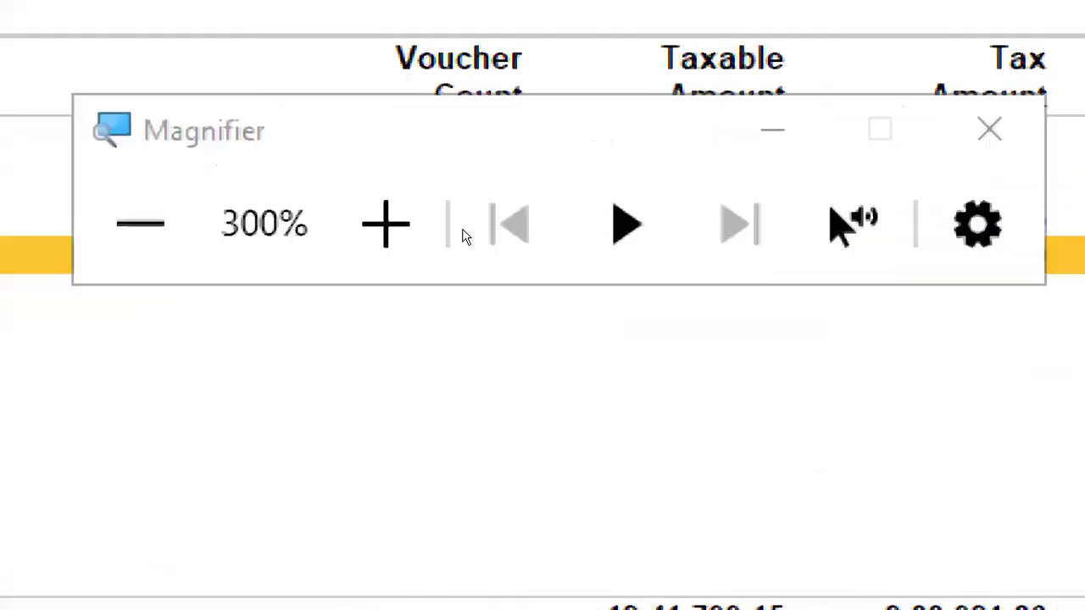
pyautogui.press('super+minus')
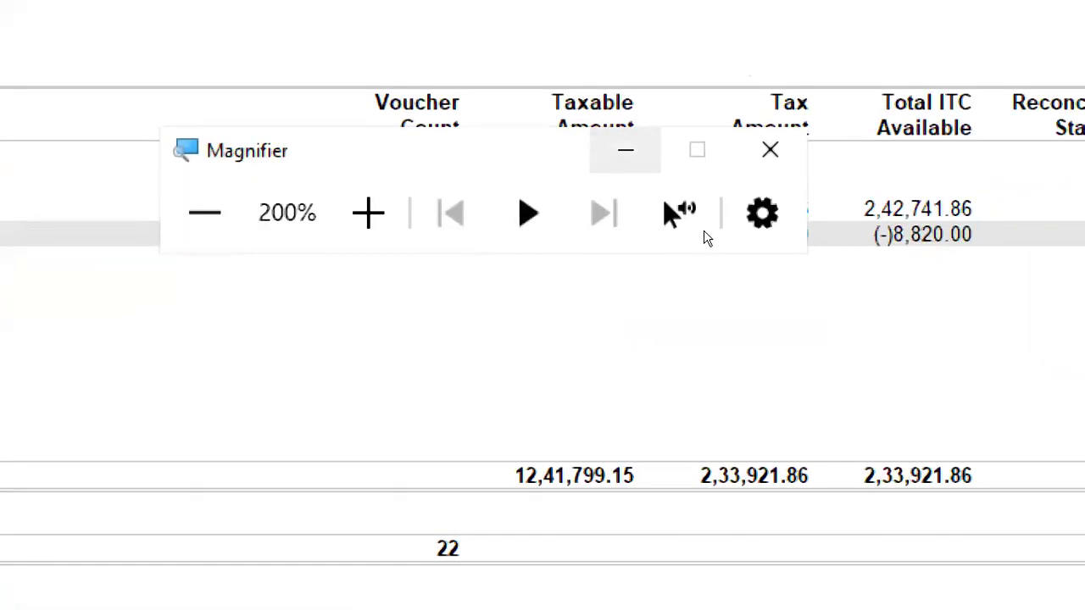
pyautogui.click(625, 150)
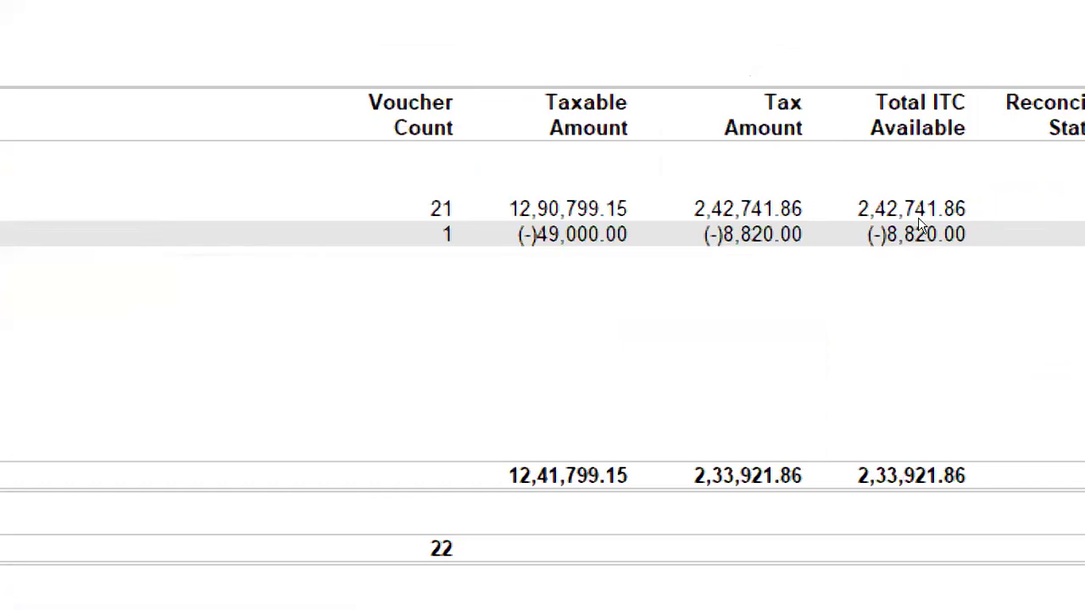
pyautogui.click(763, 301)
pyautogui.press('Up')
pyautogui.press('Up')
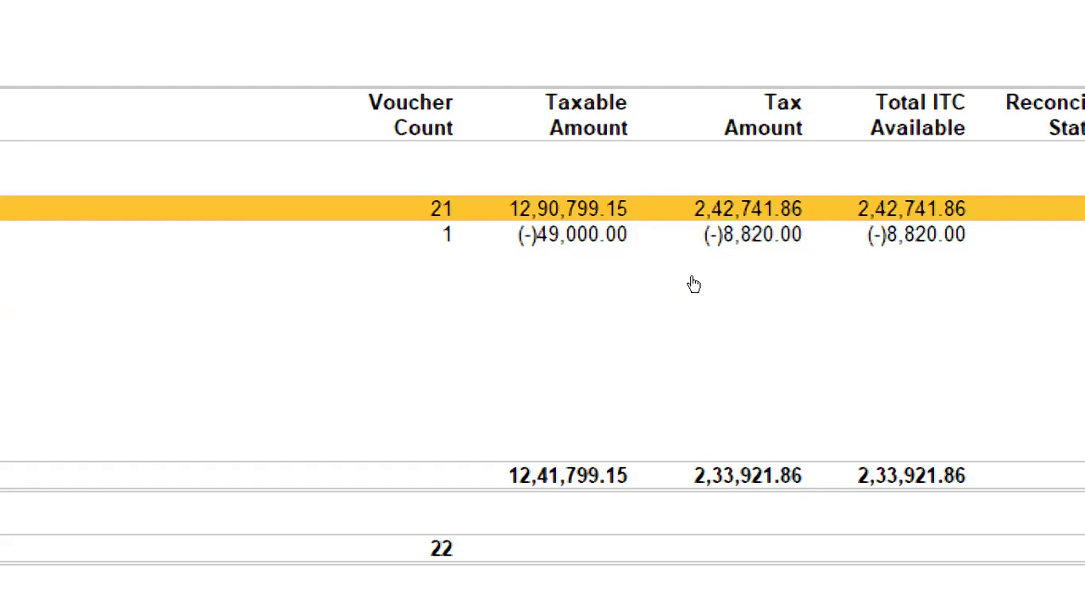
pyautogui.press('Down')
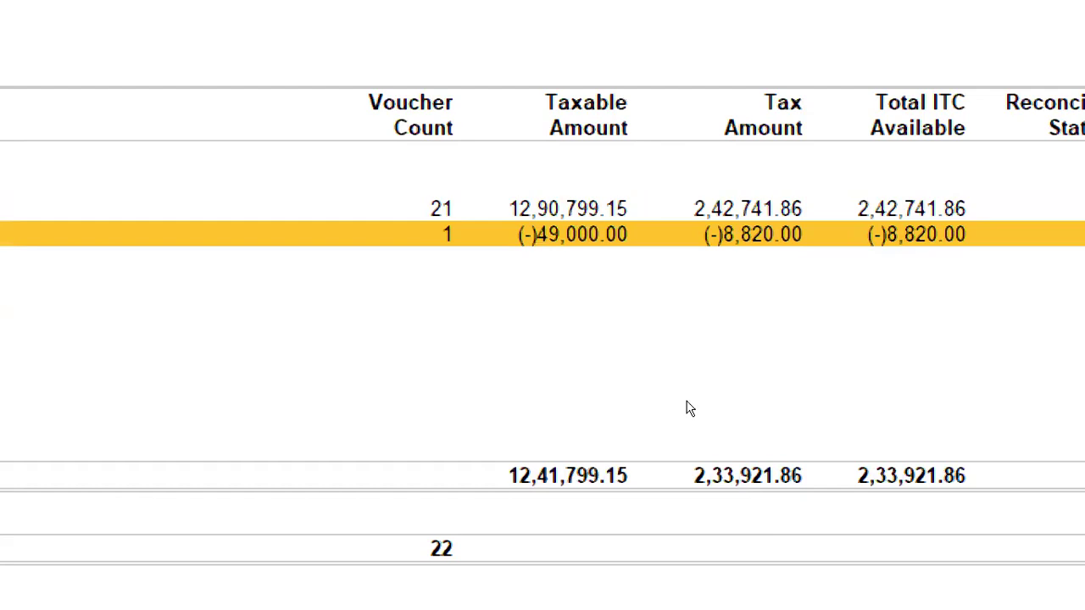
pyautogui.press('Up')
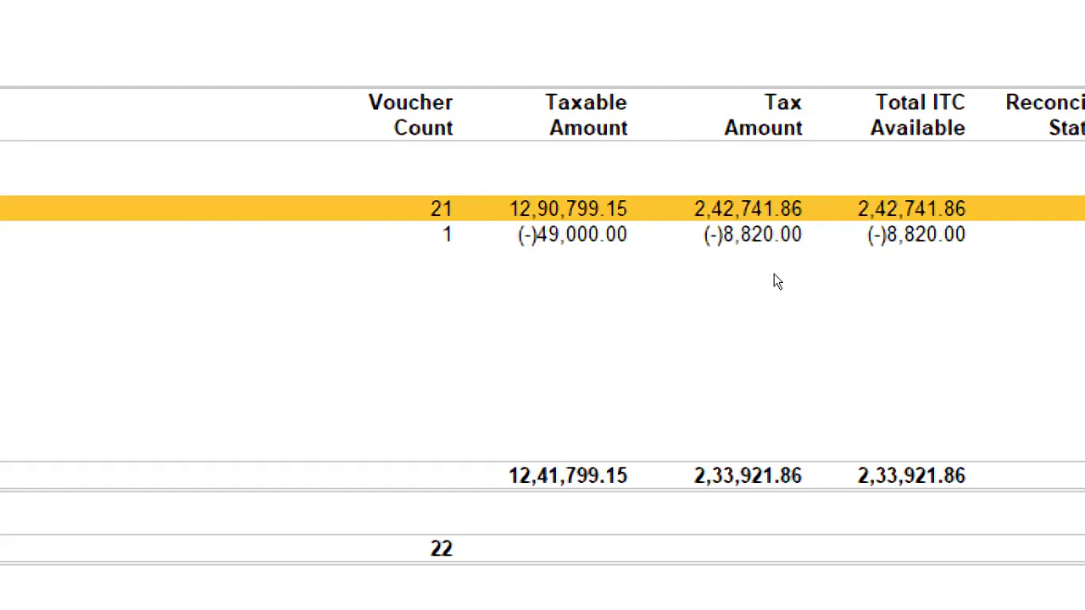
pyautogui.press('Down')
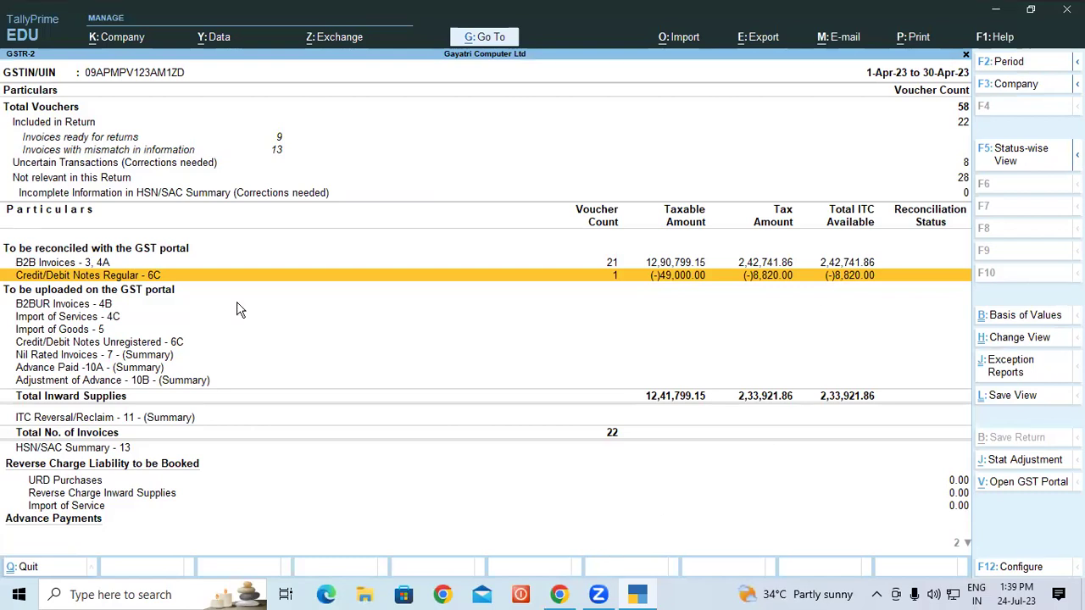
# - Switch to the PDF notes in Chrome and read how returning 2 Lenovo desktops affects the Central and State Tax input credit
pyautogui.hotkey('alt', 'Tab')
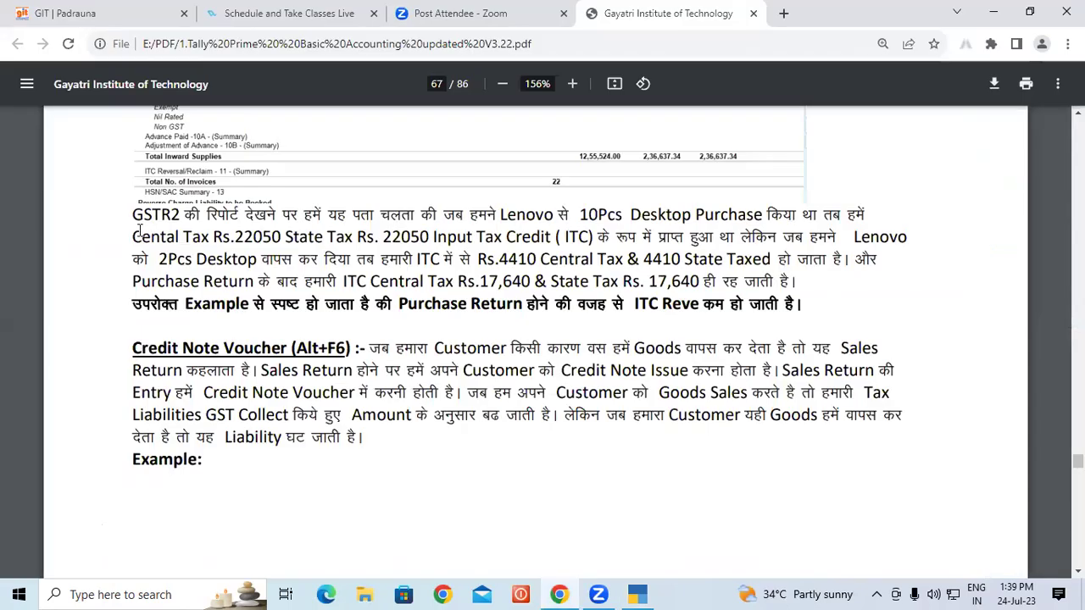
pyautogui.moveTo(133, 214); pyautogui.dragTo(280, 237)
pyautogui.click(247, 241)
pyautogui.click(280, 236)
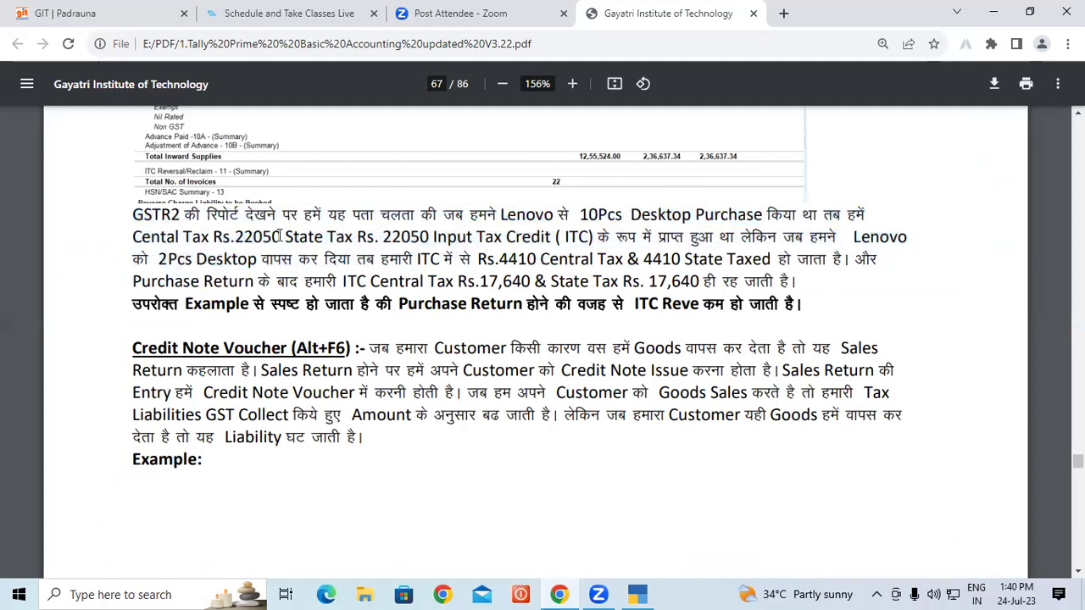
pyautogui.moveTo(382, 237); pyautogui.dragTo(559, 236)
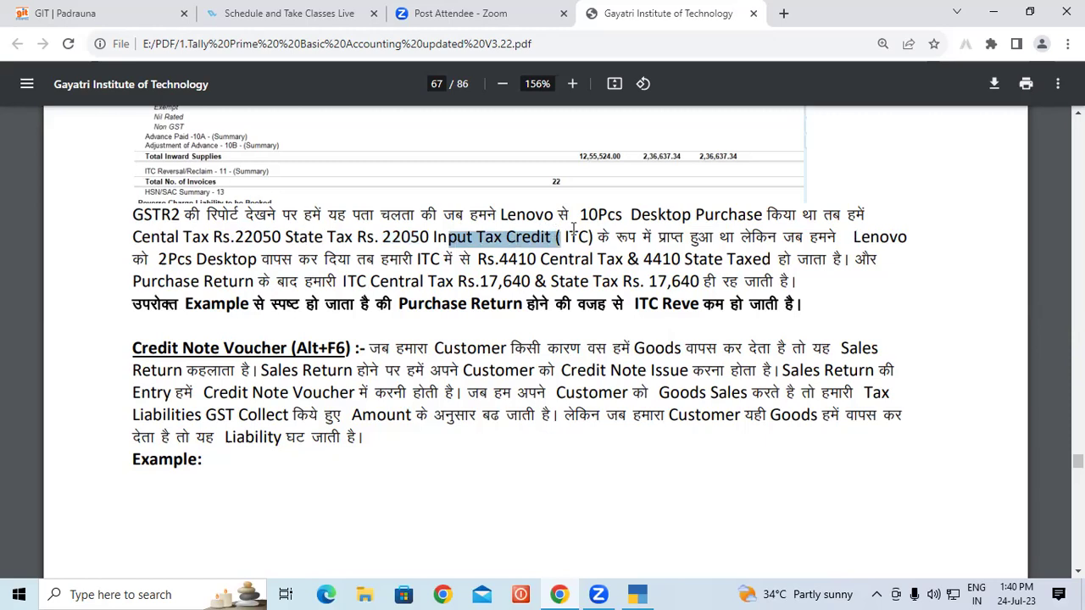
pyautogui.click(585, 236)
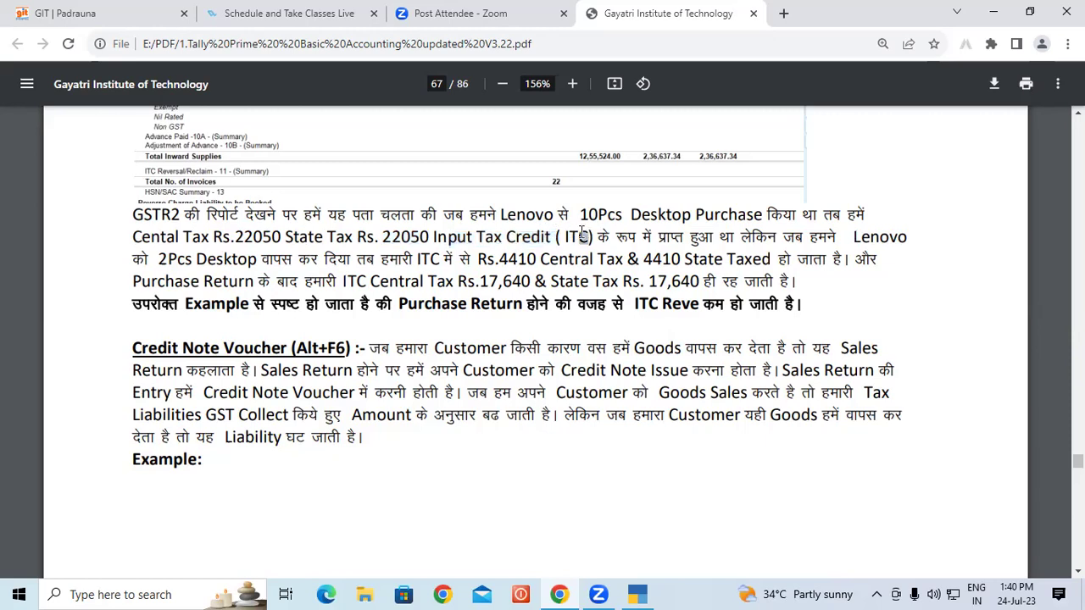
pyautogui.moveTo(468, 239); pyautogui.dragTo(847, 239)
pyautogui.click(588, 237)
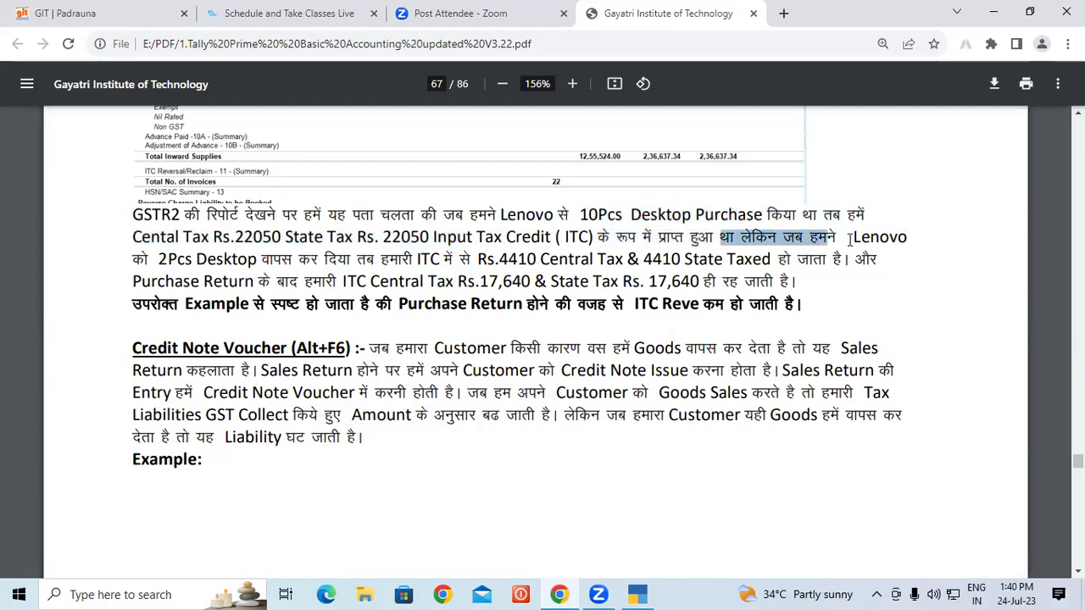
pyautogui.moveTo(158, 258); pyautogui.dragTo(351, 259)
pyautogui.doubleClick(424, 259)
pyautogui.moveTo(498, 259); pyautogui.dragTo(623, 263)
pyautogui.moveTo(715, 264); pyautogui.dragTo(765, 264)
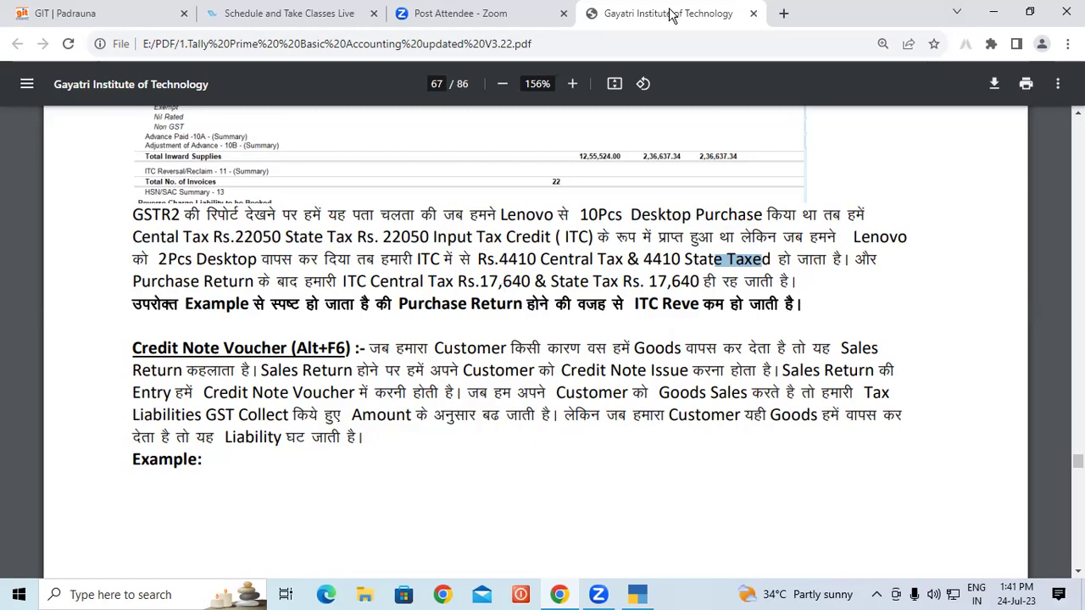
# - Read the Credit Note Voucher (Alt+F6) passage on sales returns, issuing credit notes to customers and GST liability
pyautogui.moveTo(134, 342); pyautogui.dragTo(348, 341)
pyautogui.scroll(3, 356, 282)
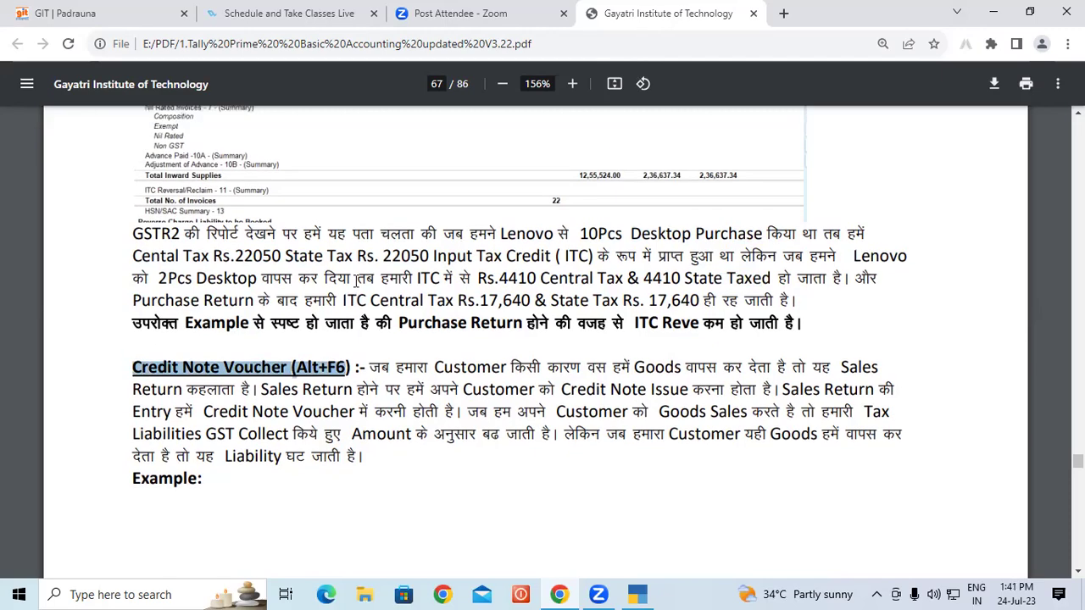
pyautogui.scroll(-3, 356, 281)
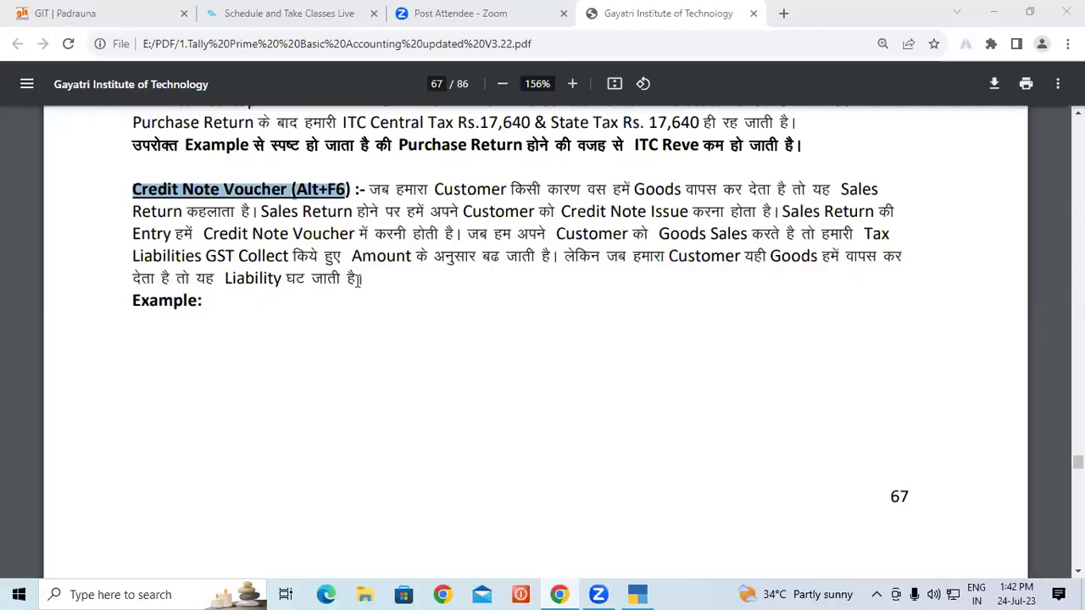
pyautogui.moveTo(132, 188); pyautogui.dragTo(285, 188)
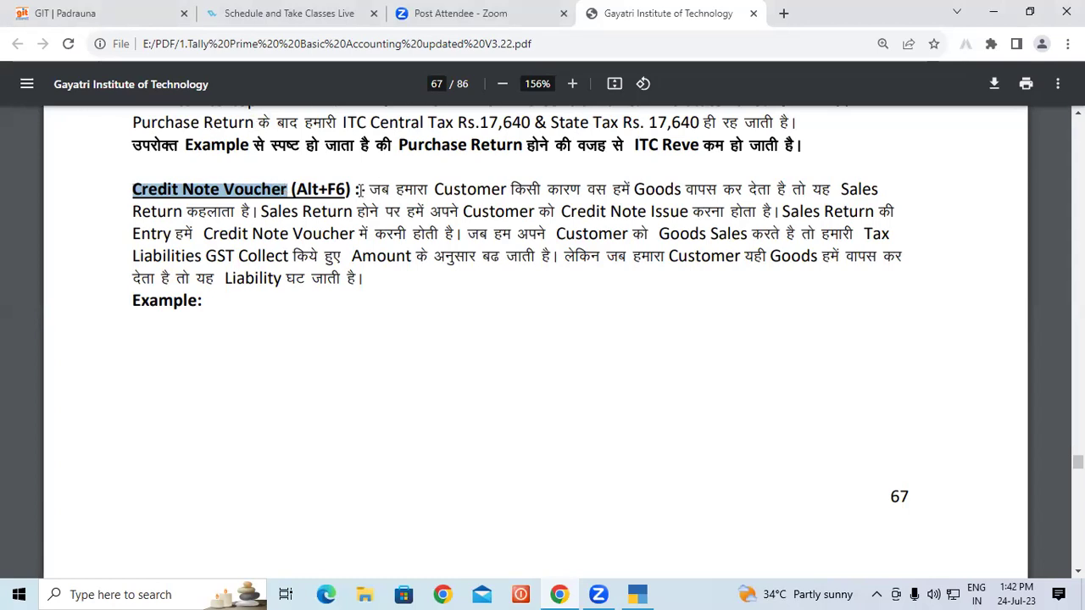
pyautogui.moveTo(371, 188); pyautogui.dragTo(750, 190)
pyautogui.moveTo(134, 211); pyautogui.dragTo(244, 214)
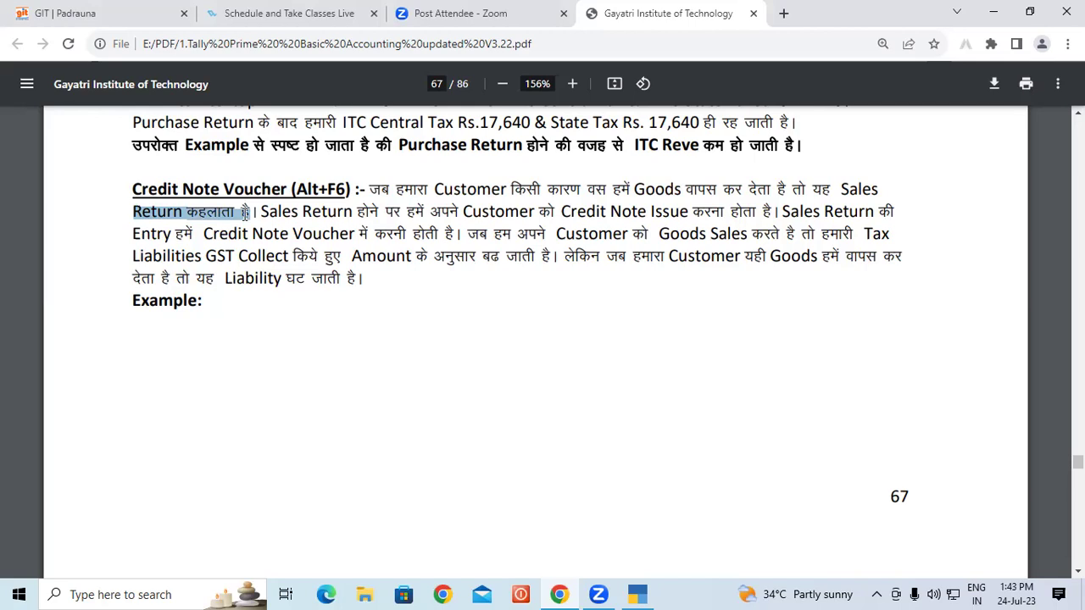
pyautogui.click(246, 214)
pyautogui.moveTo(142, 212); pyautogui.dragTo(313, 220)
pyautogui.click(316, 220)
pyautogui.moveTo(415, 213); pyautogui.dragTo(774, 213)
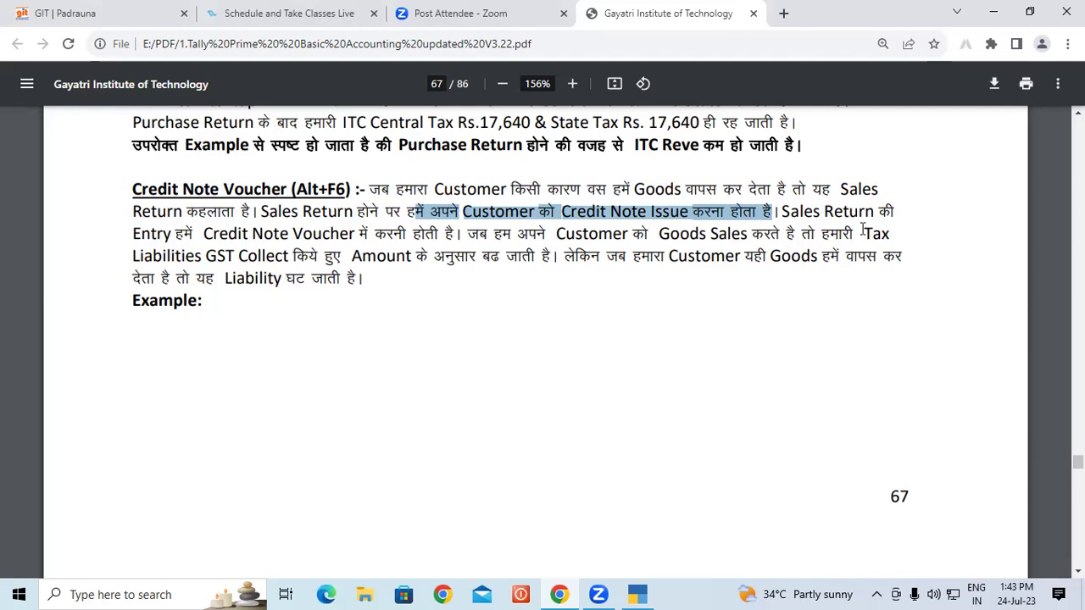
pyautogui.moveTo(788, 211); pyautogui.dragTo(366, 277)
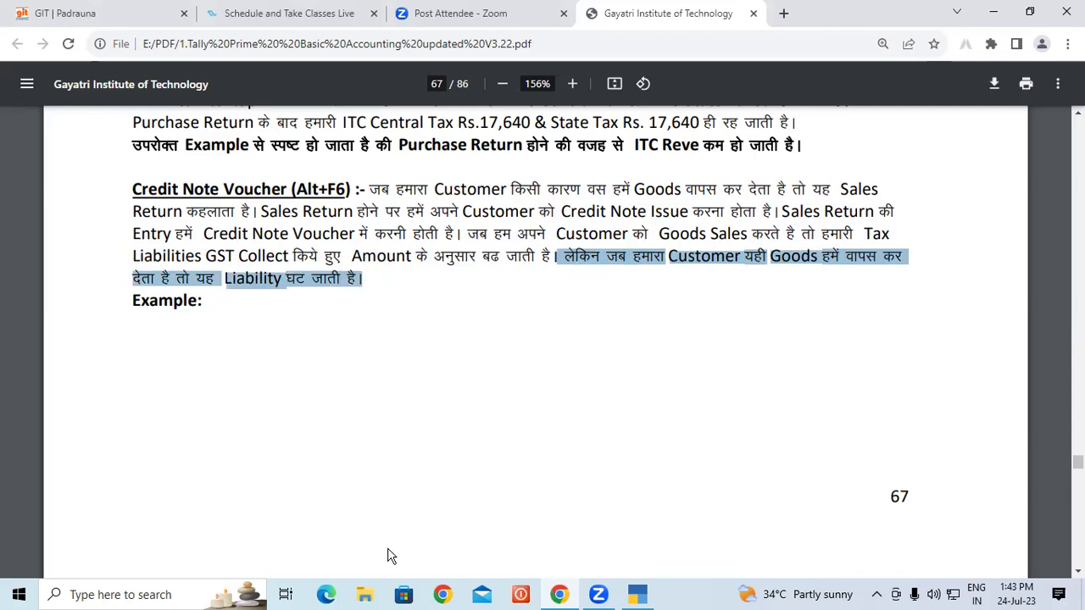
# - Annotate the notes page freehand with 10, a circled 2 and 11 - 3 joined by curves, and clear the drawings
pyautogui.moveTo(273, 299)
pyautogui.mouseDown()
pyautogui.moveTo(274, 346)
pyautogui.moveTo(324, 311)
pyautogui.moveTo(304, 315)
pyautogui.moveTo(373, 288)
pyautogui.moveTo(375, 318)
pyautogui.moveTo(395, 317)
pyautogui.moveTo(366, 275)
pyautogui.moveTo(337, 333)
pyautogui.moveTo(407, 317)
pyautogui.moveTo(383, 288)
pyautogui.moveTo(483, 232)
pyautogui.moveTo(545, 274)
pyautogui.moveTo(513, 284)
pyautogui.mouseUp()
pyautogui.moveTo(598, 305)
pyautogui.mouseDown()
pyautogui.moveTo(608, 356)
pyautogui.moveTo(619, 326)
pyautogui.moveTo(622, 343)
pyautogui.moveTo(687, 307)
pyautogui.moveTo(705, 324)
pyautogui.moveTo(695, 334)
pyautogui.mouseUp()
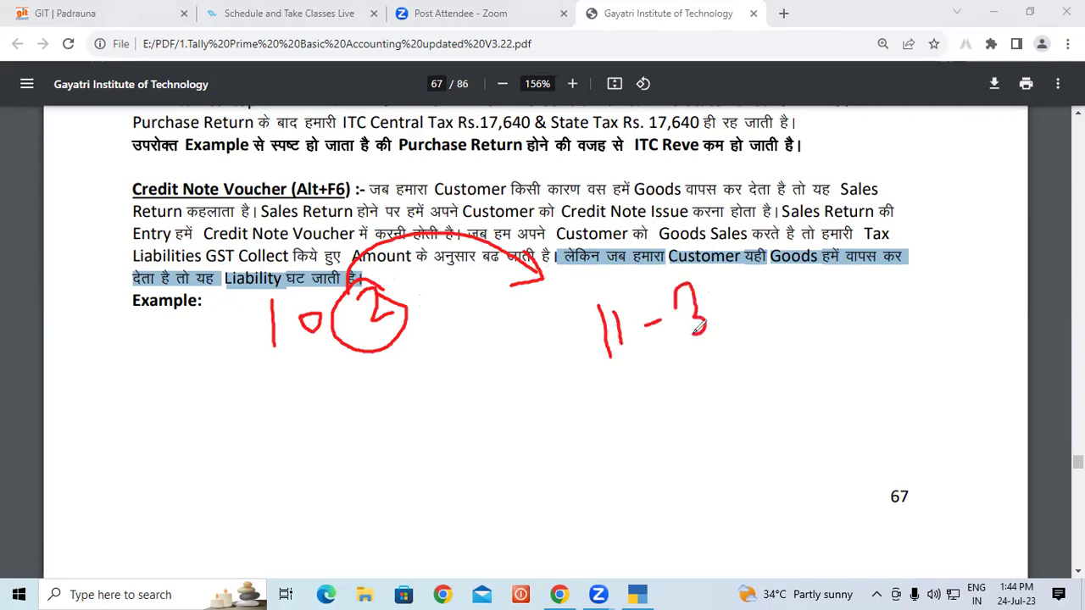
pyautogui.moveTo(401, 348)
pyautogui.mouseDown()
pyautogui.moveTo(483, 392)
pyautogui.moveTo(678, 356)
pyautogui.mouseUp()
pyautogui.click(196, 397)
pyautogui.moveTo(195, 398)
pyautogui.mouseDown()
pyautogui.moveTo(226, 417)
pyautogui.moveTo(179, 414)
pyautogui.moveTo(240, 417)
pyautogui.moveTo(230, 387)
pyautogui.moveTo(215, 383)
pyautogui.mouseUp()
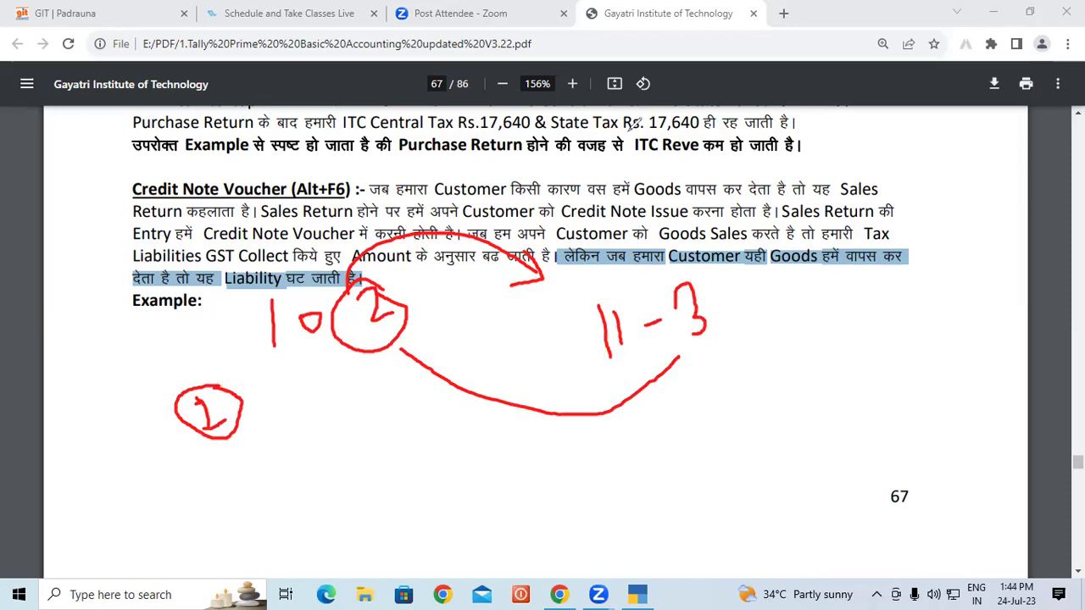
pyautogui.click(629, 130)
# - Handwrite 20 - 2 and 40 - 4 on the notes page, with 4 minus 2 worked out below as a circled 2
pyautogui.moveTo(222, 316)
pyautogui.mouseDown()
pyautogui.moveTo(244, 336)
pyautogui.moveTo(267, 333)
pyautogui.moveTo(288, 309)
pyautogui.moveTo(331, 309)
pyautogui.mouseUp()
pyautogui.moveTo(351, 270); pyautogui.dragTo(406, 273)
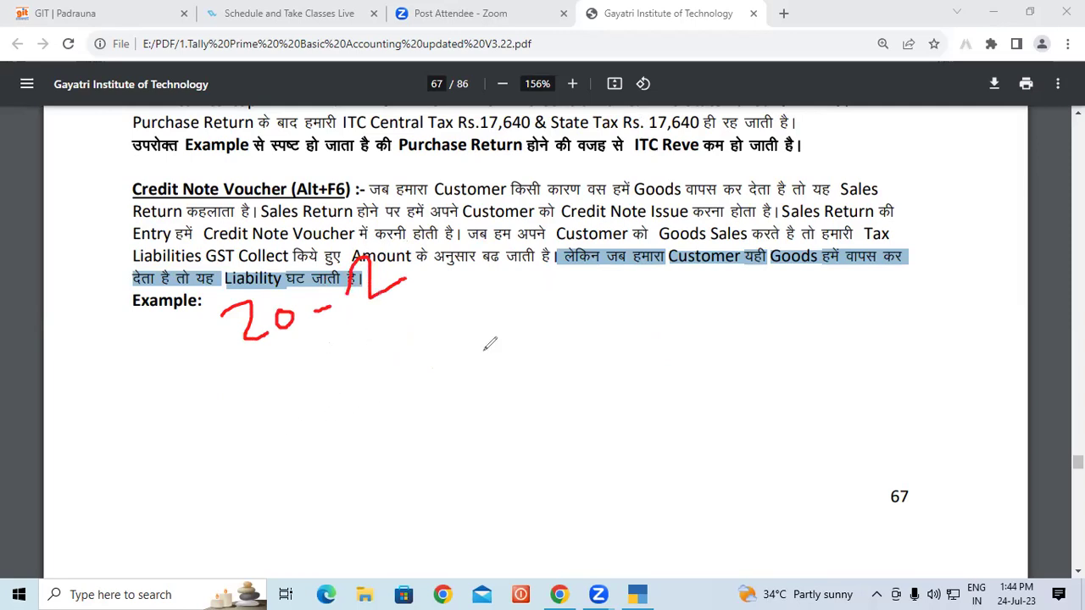
pyautogui.moveTo(584, 182)
pyautogui.mouseDown()
pyautogui.moveTo(606, 205)
pyautogui.moveTo(626, 204)
pyautogui.mouseUp()
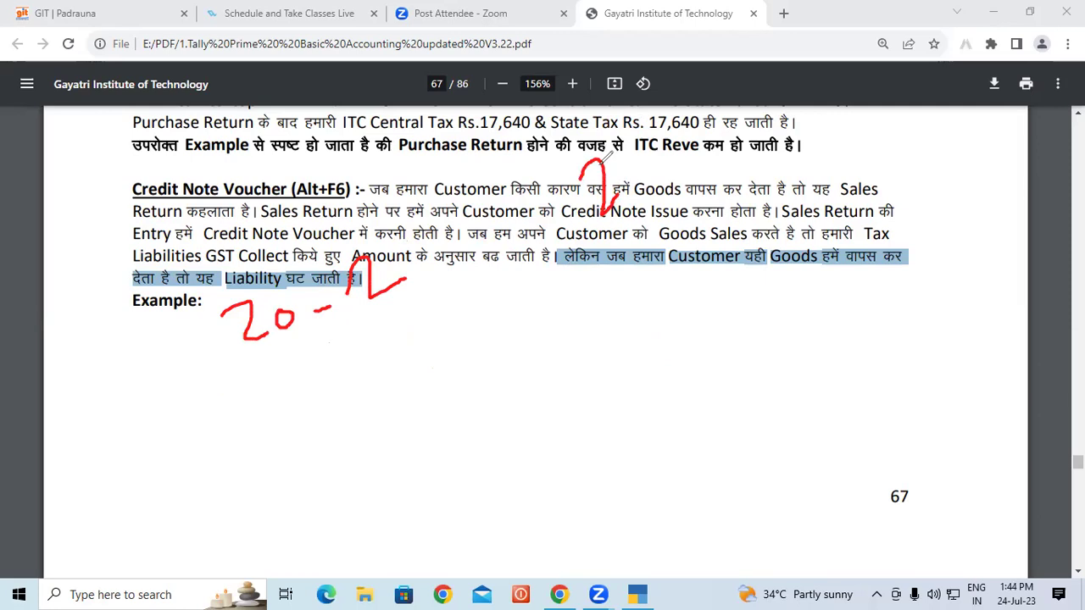
pyautogui.press('e')
pyautogui.moveTo(587, 161)
pyautogui.mouseDown()
pyautogui.moveTo(584, 203)
pyautogui.moveTo(560, 187)
pyautogui.moveTo(612, 213)
pyautogui.moveTo(611, 188)
pyautogui.moveTo(676, 166)
pyautogui.moveTo(712, 178)
pyautogui.moveTo(703, 169)
pyautogui.moveTo(726, 163)
pyautogui.mouseUp()
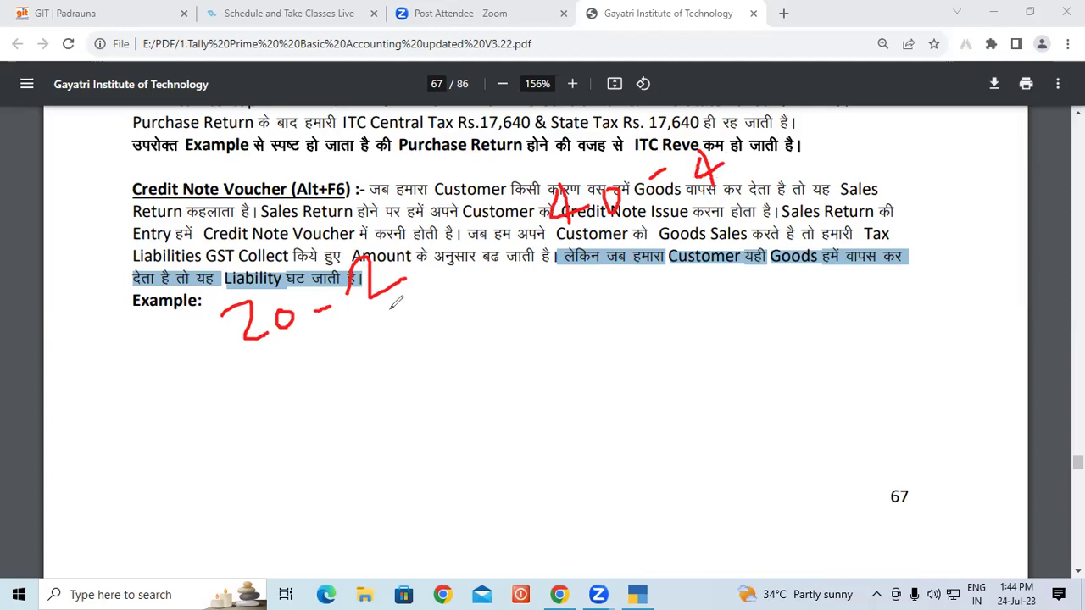
pyautogui.moveTo(436, 367)
pyautogui.mouseDown()
pyautogui.moveTo(412, 364)
pyautogui.moveTo(467, 346)
pyautogui.mouseUp()
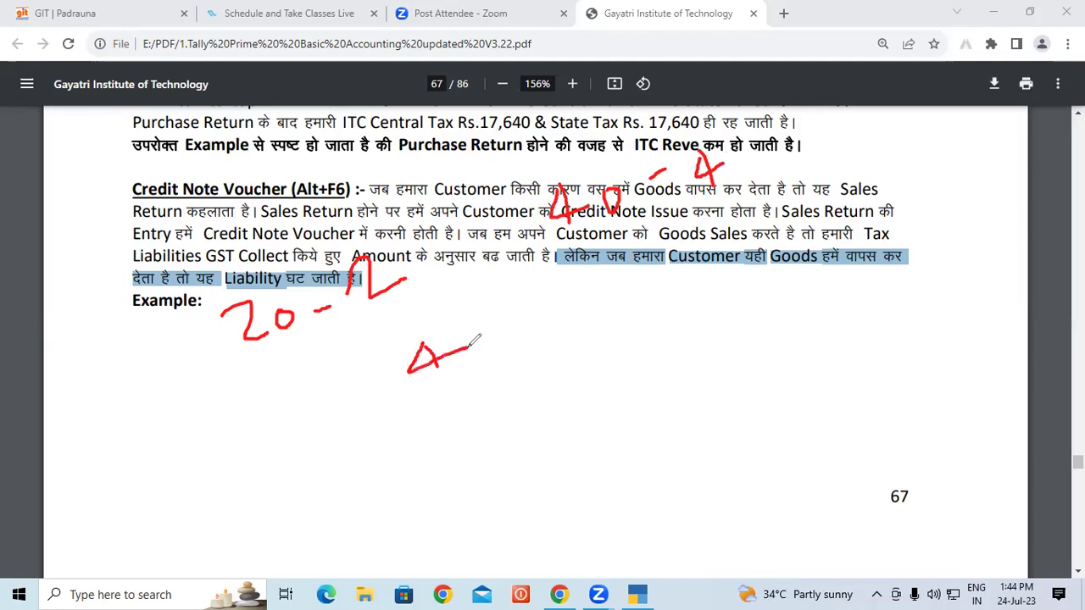
pyautogui.moveTo(432, 379)
pyautogui.mouseDown()
pyautogui.moveTo(447, 401)
pyautogui.moveTo(484, 394)
pyautogui.mouseUp()
pyautogui.moveTo(448, 437); pyautogui.dragTo(523, 399)
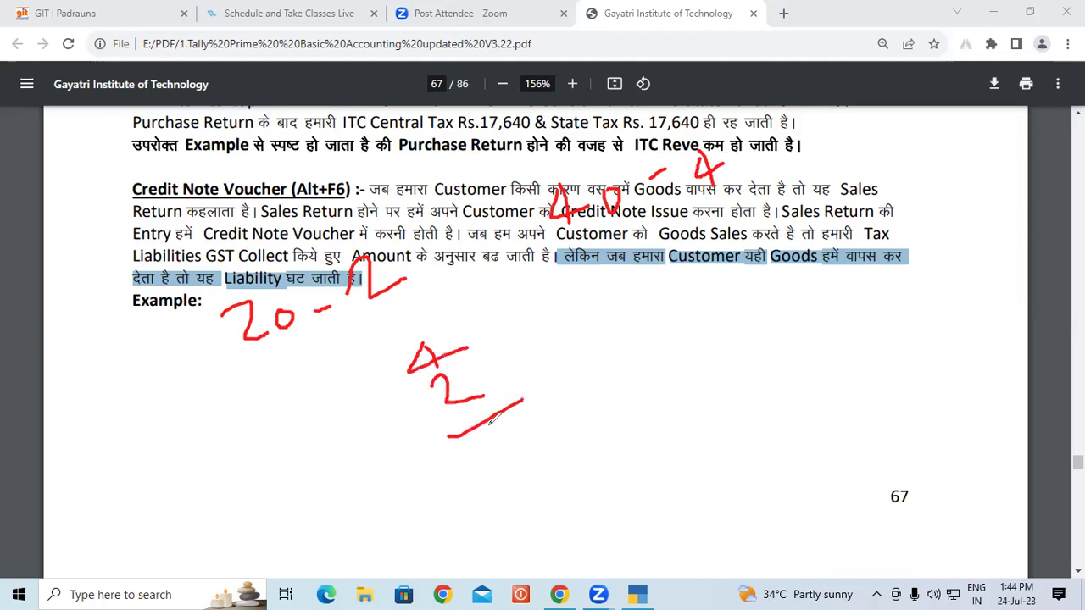
pyautogui.moveTo(478, 431); pyautogui.dragTo(506, 448)
pyautogui.moveTo(517, 406)
pyautogui.mouseDown()
pyautogui.moveTo(479, 414)
pyautogui.moveTo(473, 457)
pyautogui.moveTo(537, 444)
pyautogui.moveTo(507, 417)
pyautogui.mouseUp()
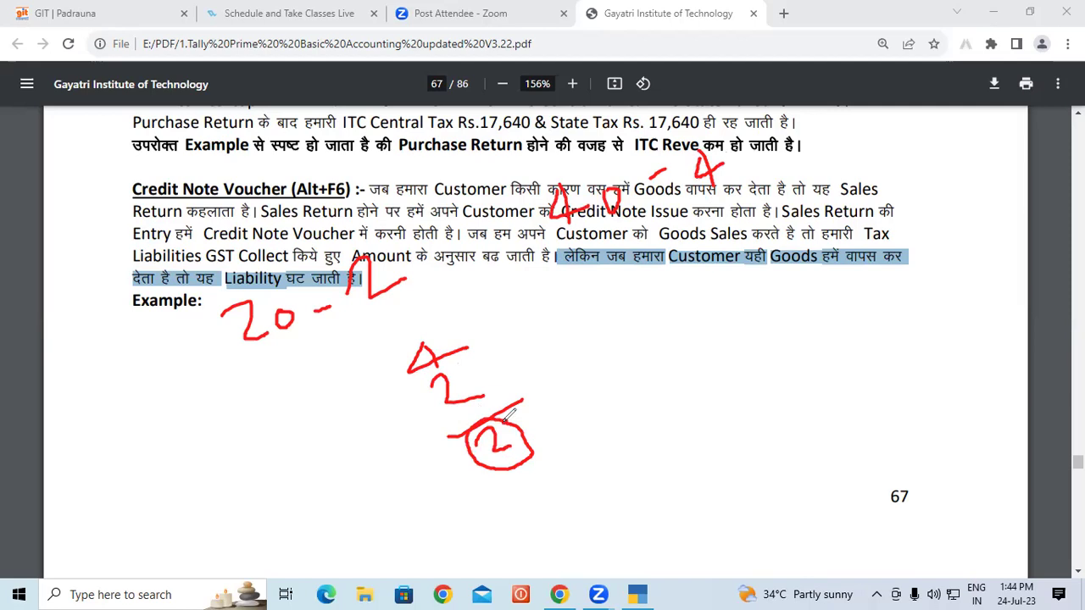
# - Draw arrows beside the circled 2, add a handwritten 20 and another circled 2, and clear all annotations
pyautogui.moveTo(629, 388)
pyautogui.mouseDown()
pyautogui.moveTo(522, 424)
pyautogui.moveTo(555, 435)
pyautogui.moveTo(584, 468)
pyautogui.moveTo(628, 424)
pyautogui.mouseUp()
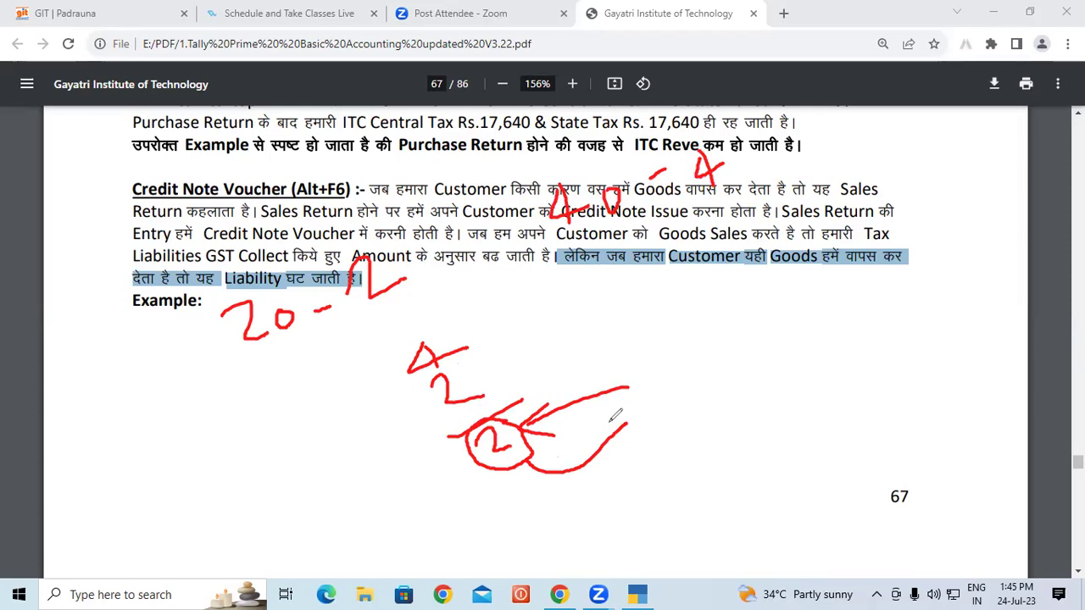
pyautogui.moveTo(621, 378)
pyautogui.mouseDown()
pyautogui.moveTo(659, 321)
pyautogui.moveTo(691, 373)
pyautogui.mouseUp()
pyautogui.moveTo(717, 339)
pyautogui.mouseDown()
pyautogui.moveTo(719, 351)
pyautogui.moveTo(714, 339)
pyautogui.mouseUp()
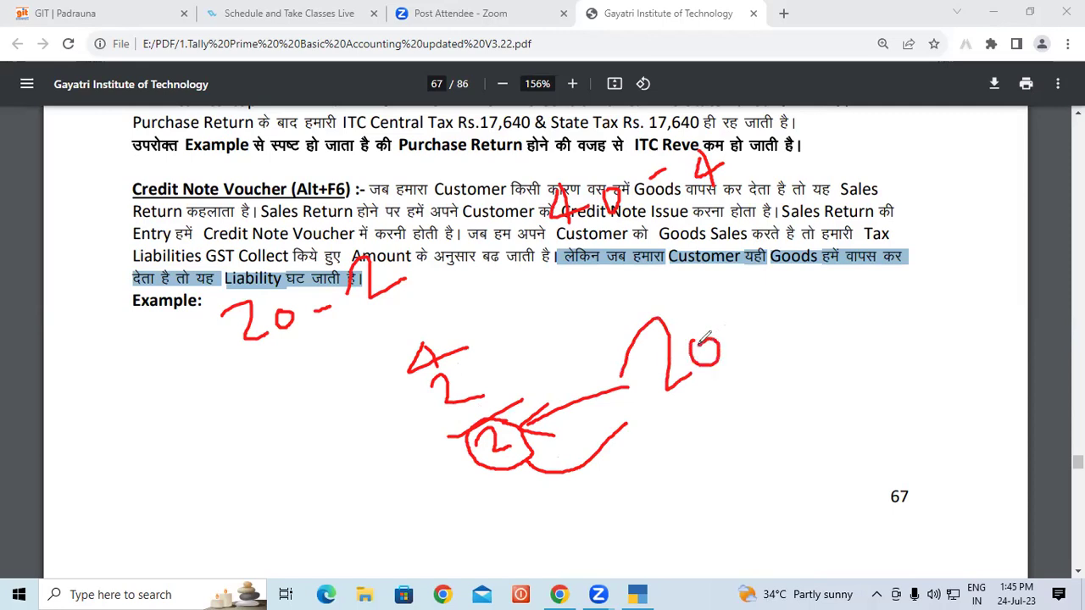
pyautogui.moveTo(784, 307)
pyautogui.mouseDown()
pyautogui.moveTo(773, 316)
pyautogui.moveTo(813, 272)
pyautogui.moveTo(841, 293)
pyautogui.mouseUp()
pyautogui.moveTo(824, 255)
pyautogui.mouseDown()
pyautogui.moveTo(788, 301)
pyautogui.moveTo(844, 265)
pyautogui.moveTo(829, 256)
pyautogui.mouseUp()
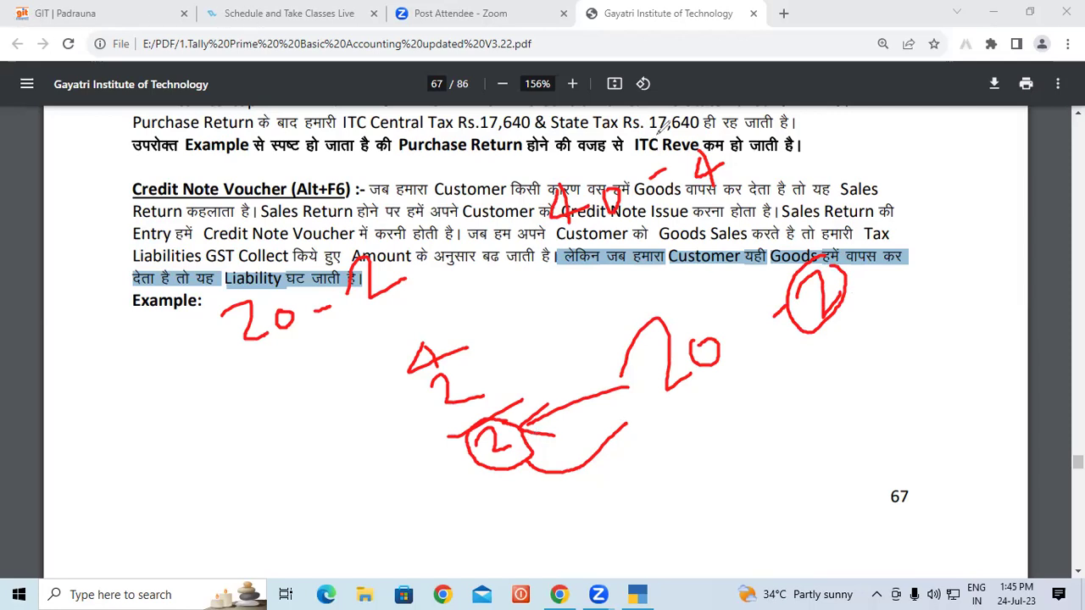
pyautogui.click(725, 143)
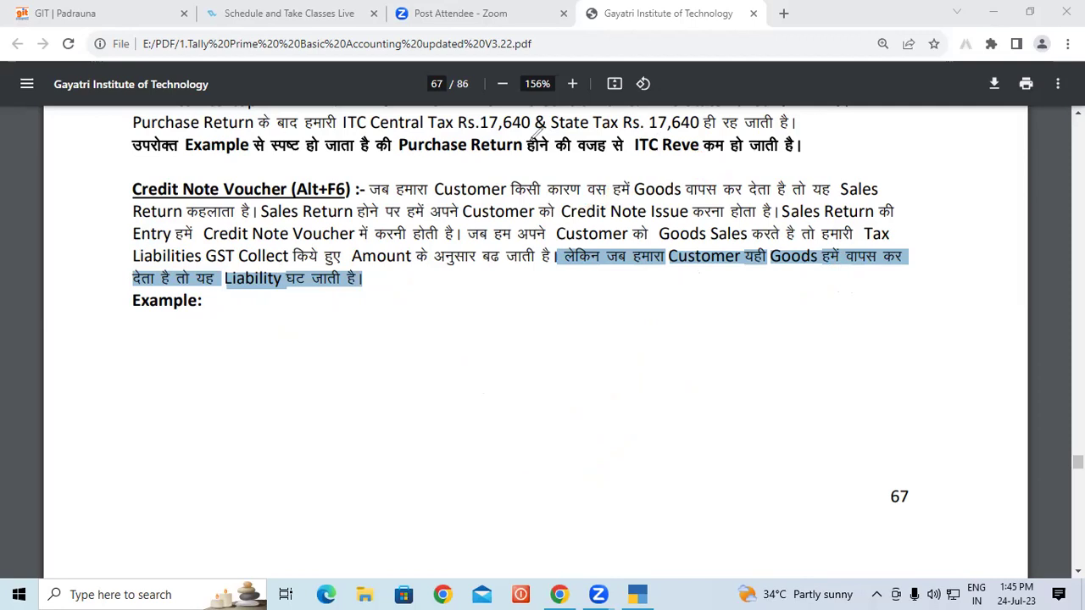
# - Read the first Credit Note exercise on page 68 about selling 8 Pcs Lenovo G56 Desktop to Hi-Tech World, including rate and invoice details
pyautogui.scroll(-6, 361, 279)
pyautogui.moveTo(134, 262); pyautogui.dragTo(757, 261)
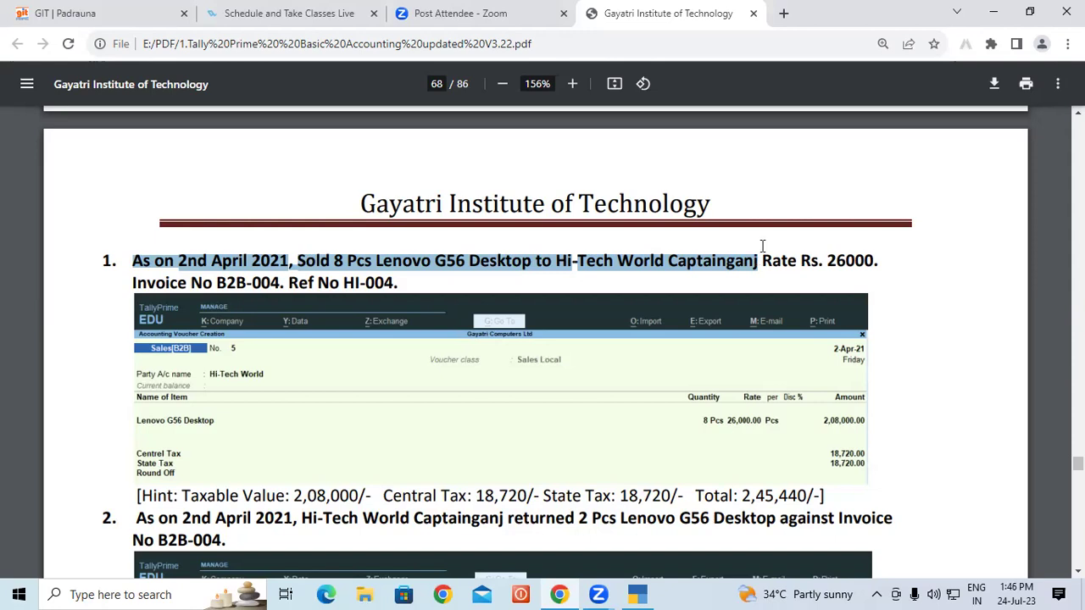
pyautogui.moveTo(581, 254); pyautogui.dragTo(753, 246)
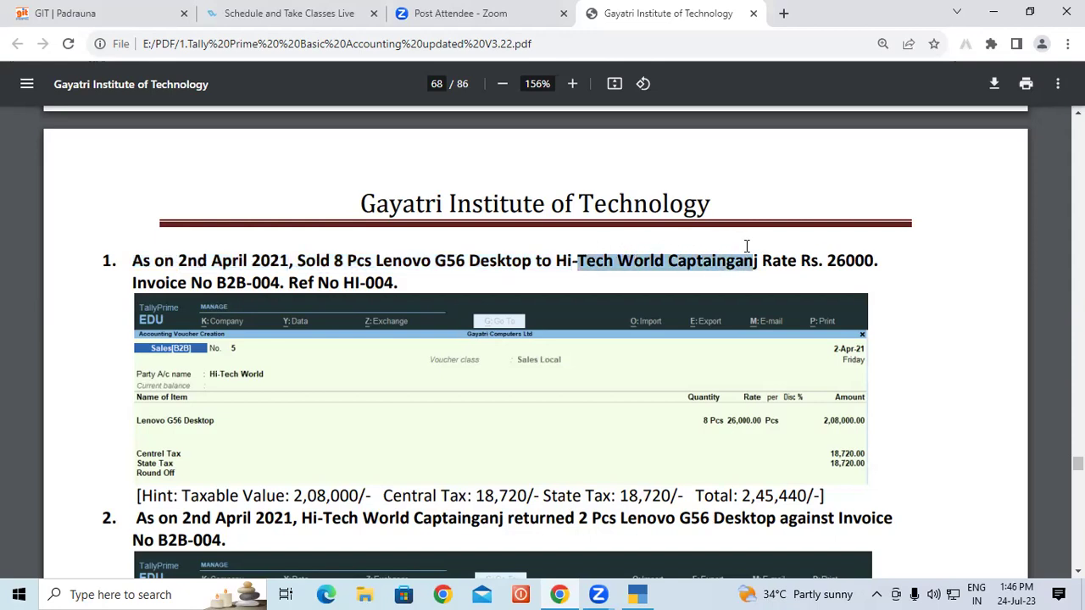
pyautogui.moveTo(827, 262); pyautogui.dragTo(876, 261)
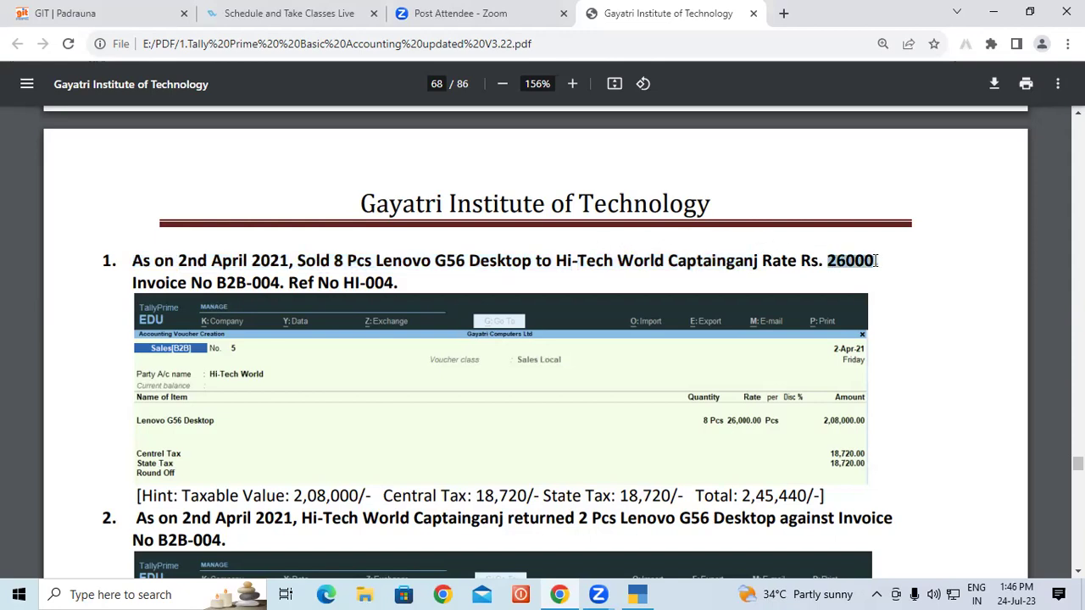
pyautogui.moveTo(136, 284); pyautogui.dragTo(343, 283)
pyautogui.click(410, 283)
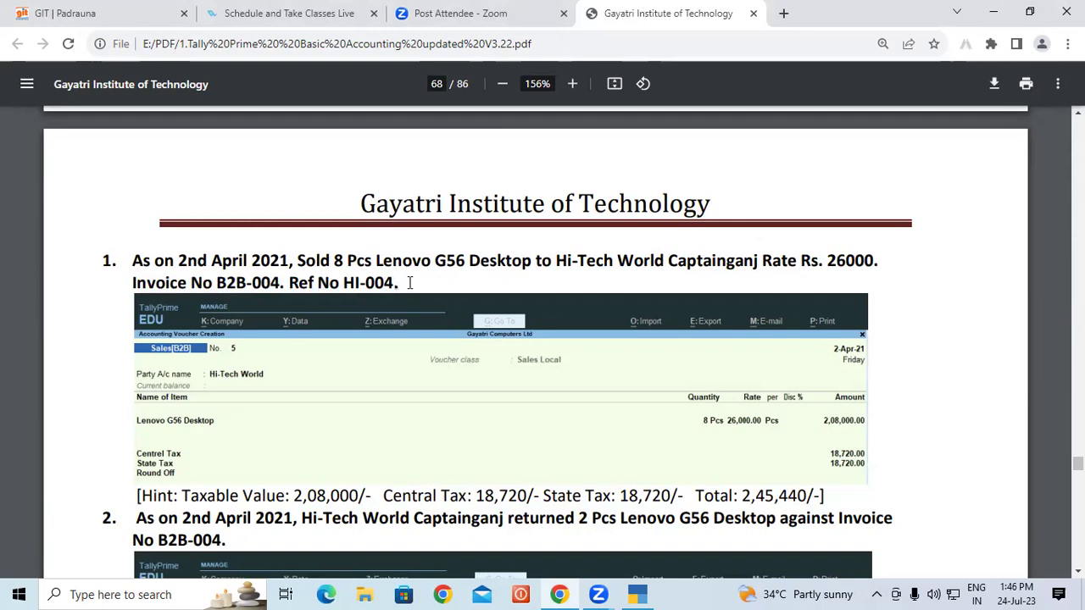
pyautogui.moveTo(222, 282); pyautogui.dragTo(242, 278)
# - Switch to TallyPrime, leave the GSTR-2 report for the Gateway of Tally and open voucher creation
pyautogui.hotkey('alt', 'Tab')
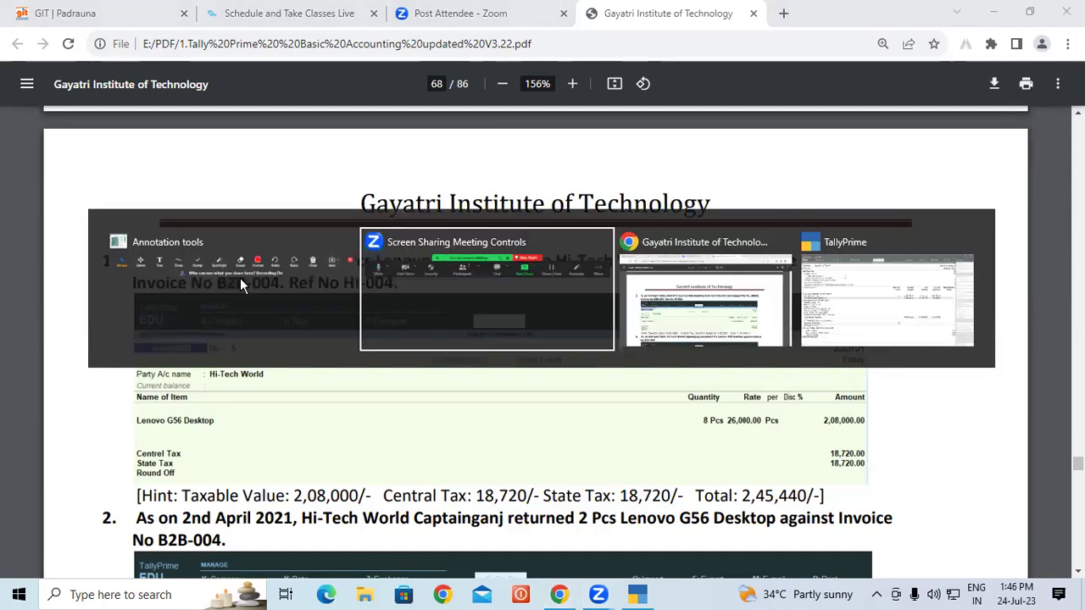
pyautogui.hotkey('alt', 'Tab')
pyautogui.hotkey('alt', 'Tab')
pyautogui.hotkey('alt', 'Tab')
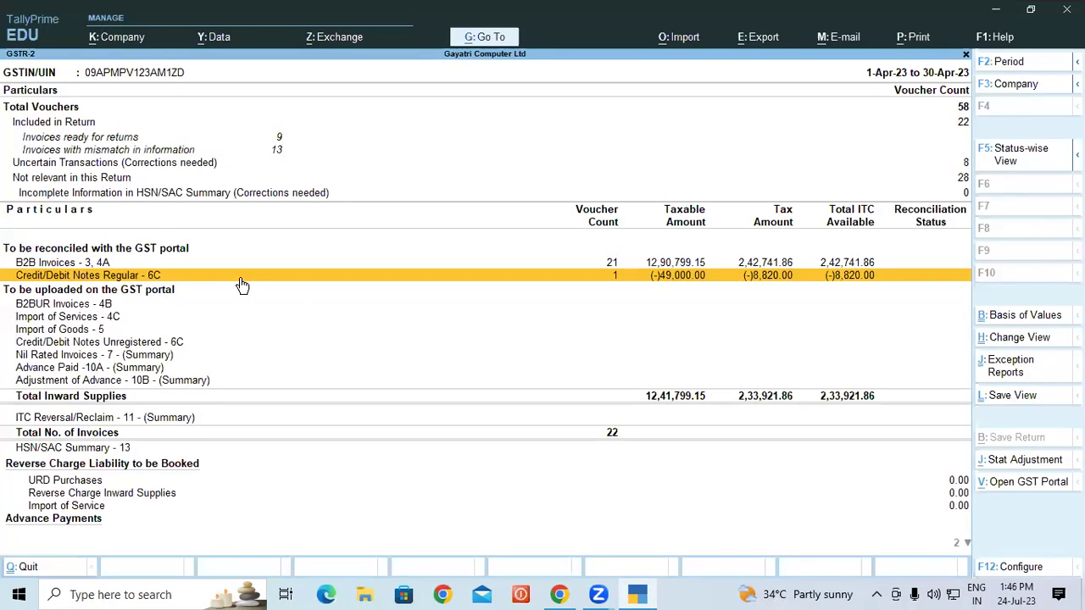
pyautogui.press('Escape')
pyautogui.press('Escape')
pyautogui.press('Escape')
pyautogui.press('Down')
pyautogui.press('Down')
pyautogui.press('Down')
pyautogui.press('Down')
pyautogui.press('Down')
pyautogui.press('Return')
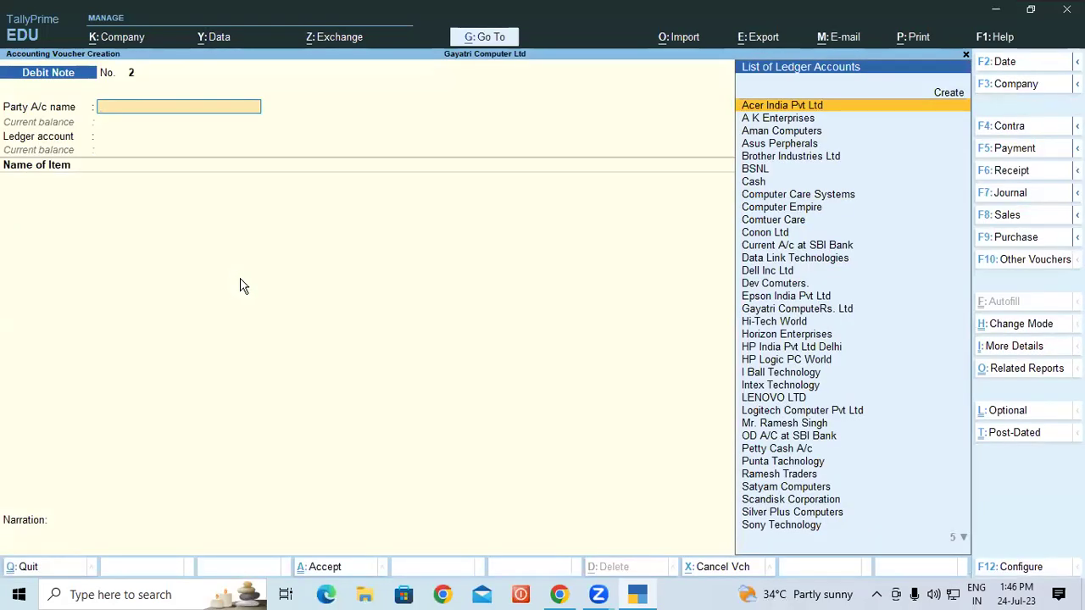
# - Change the voucher type to Sales (B2B) with the voucher class Sales Local
pyautogui.press('F8')
pyautogui.press('Down')
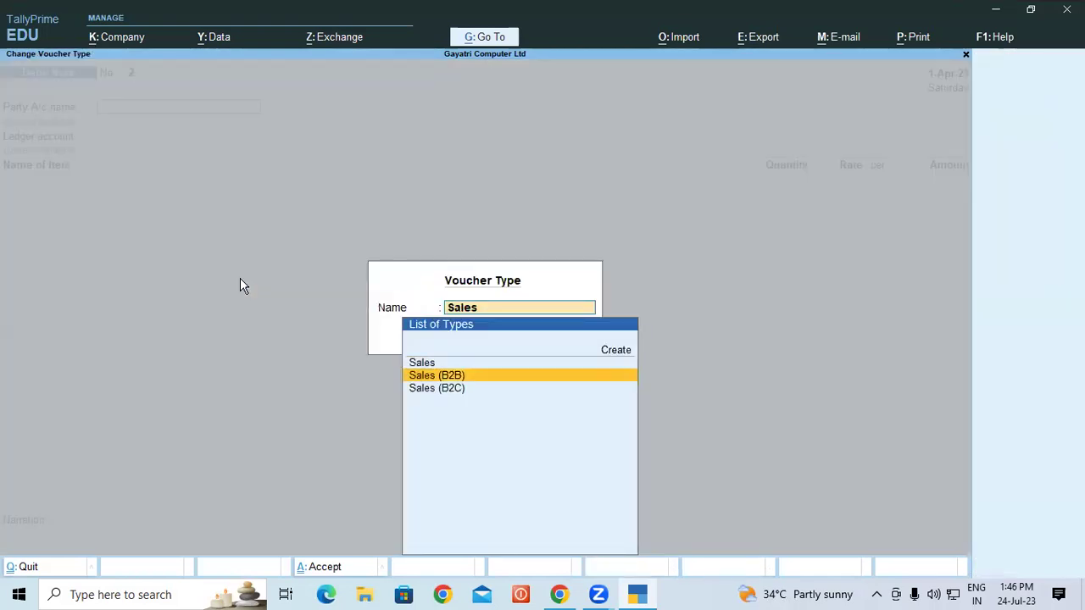
pyautogui.press('Return')
pyautogui.press('Down')
pyautogui.press('Down')
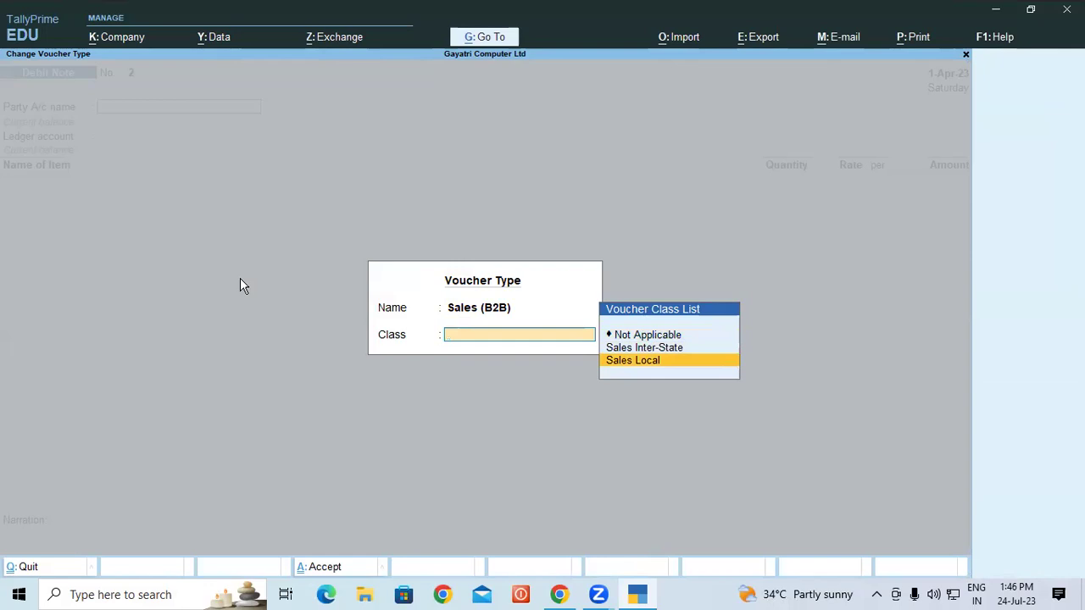
pyautogui.press('Return')
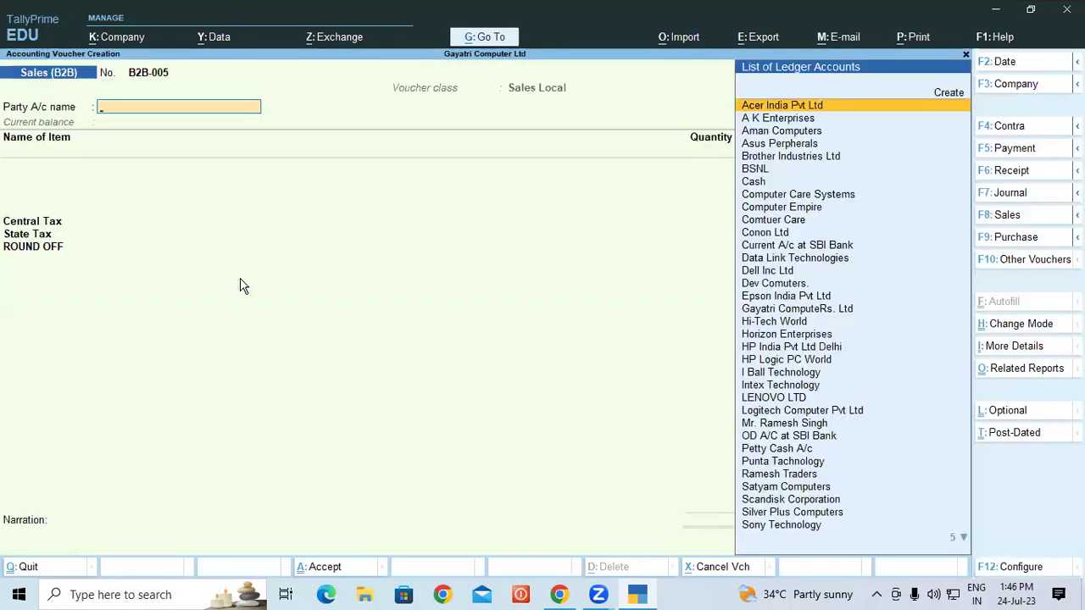
# - Set the sales voucher's party to Hi-Tech World, accepting the dispatch and party details without changes
pyautogui.write('Hi')
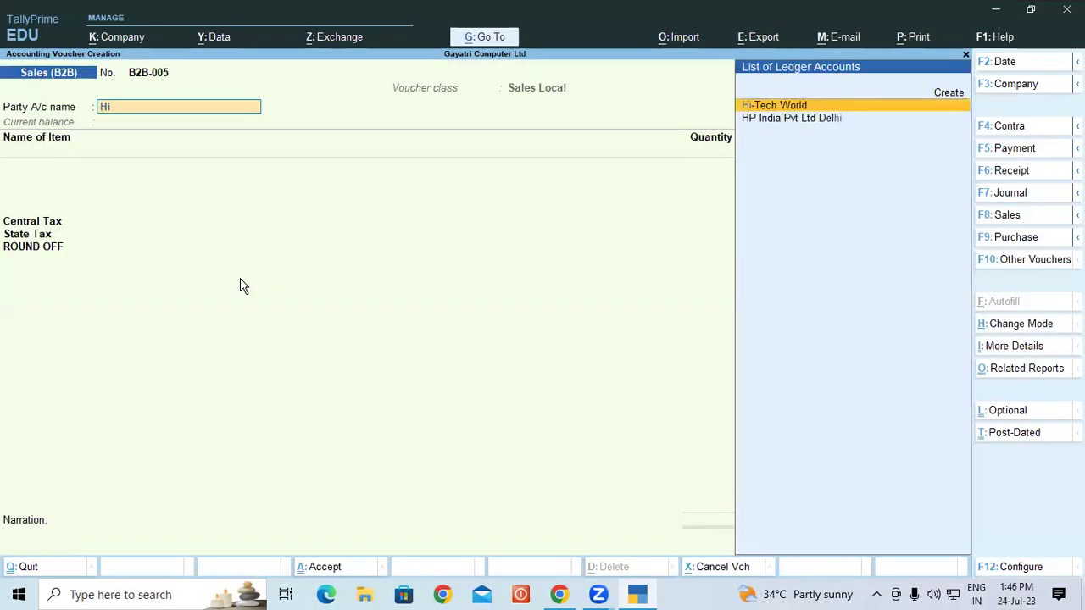
pyautogui.press('Return')
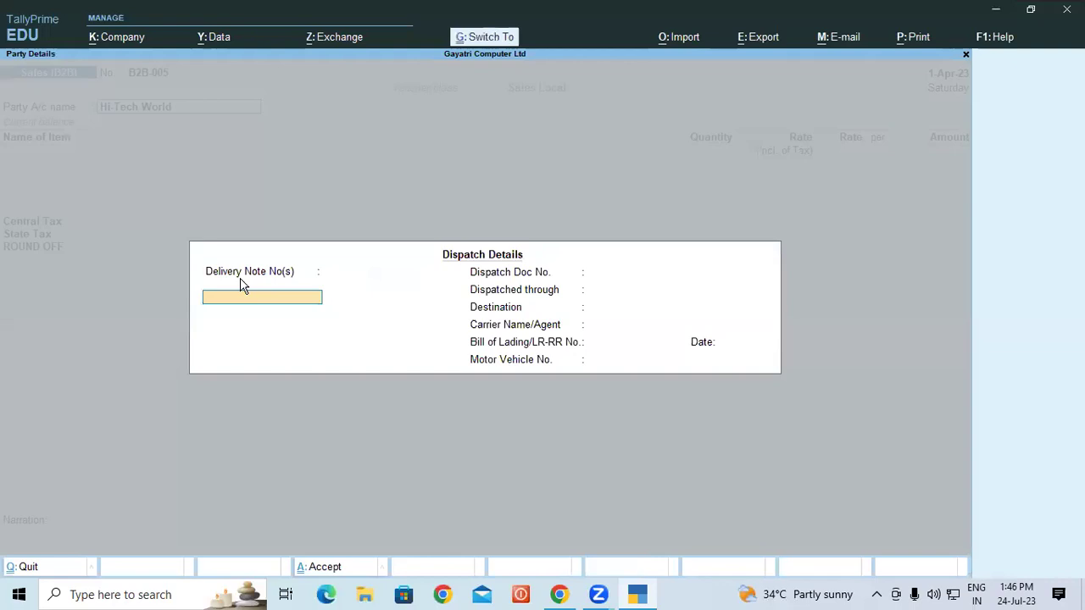
pyautogui.hotkey('ctrl', 'a')
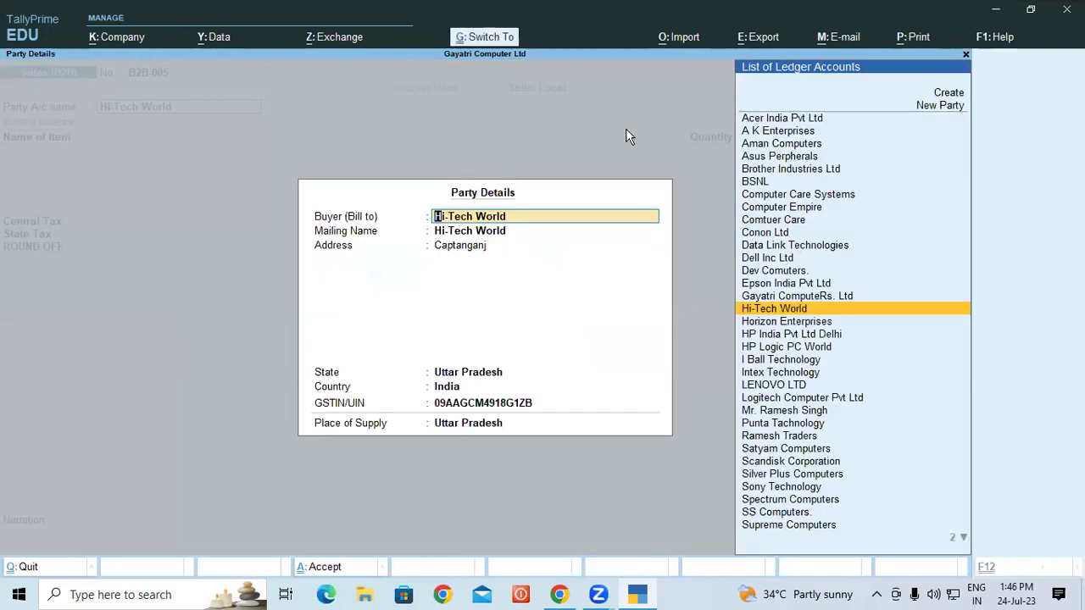
pyautogui.hotkey('ctrl', 'a')
pyautogui.click(626, 129)
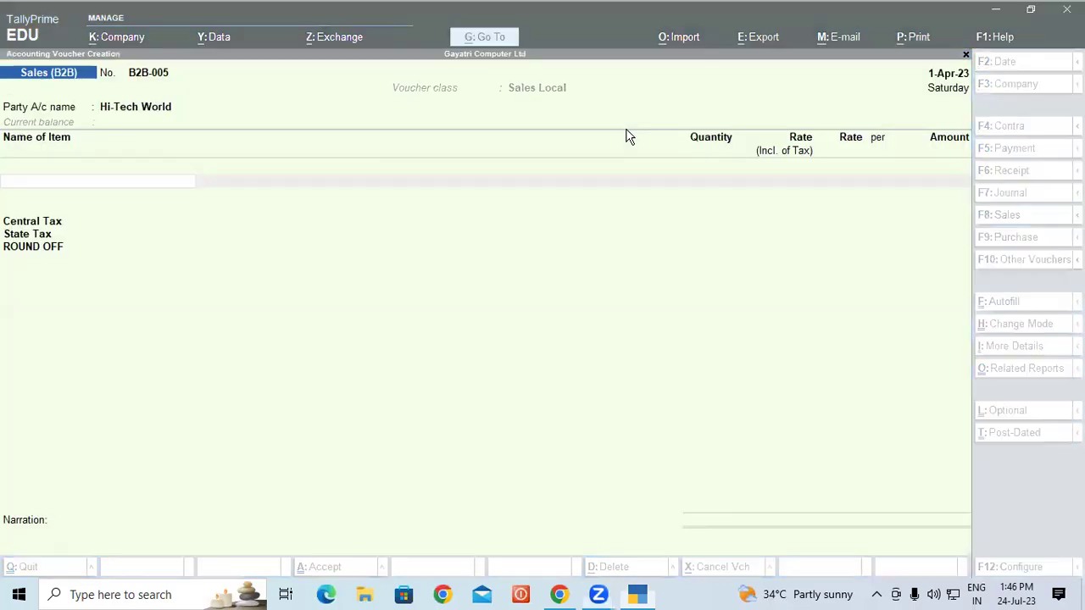
pyautogui.click(203, 174)
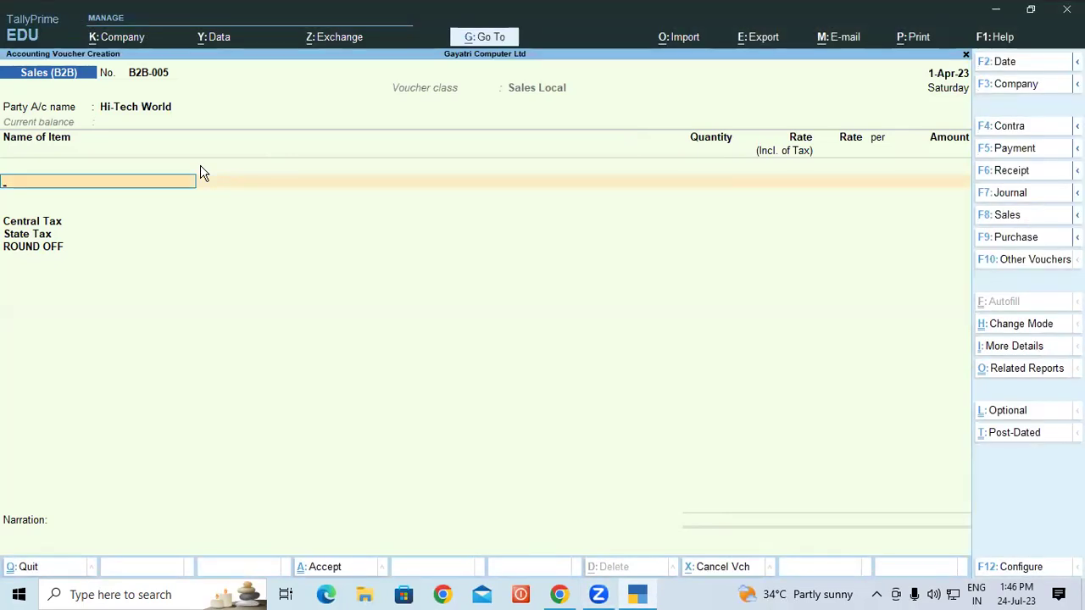
# - Add Lenovo G56 Desktop as the item sold and allocate it from the Shop godown
pyautogui.write('Le')
pyautogui.press('Down')
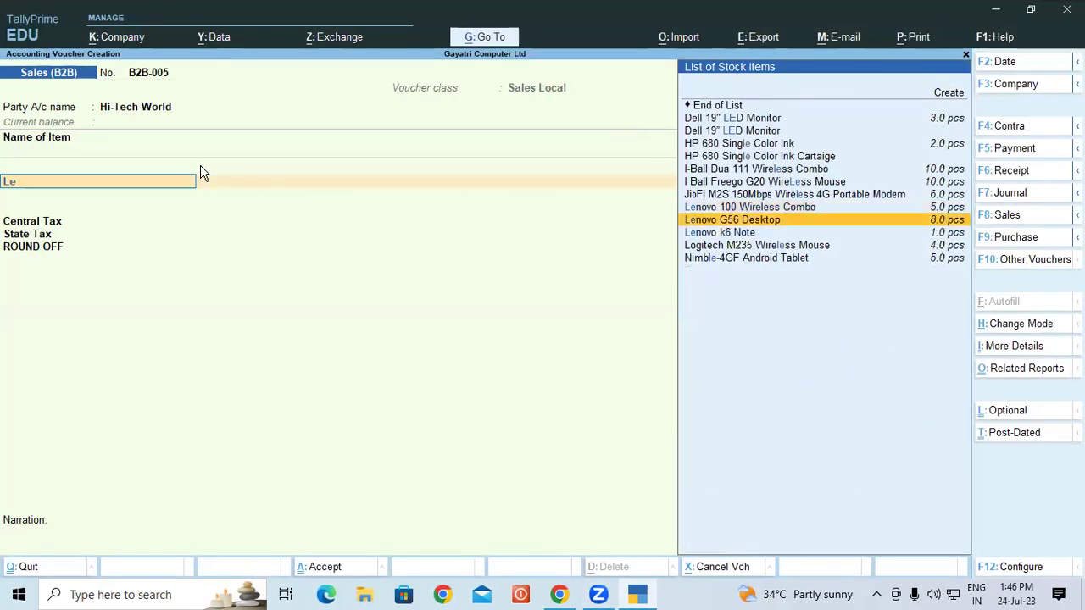
pyautogui.press('Return')
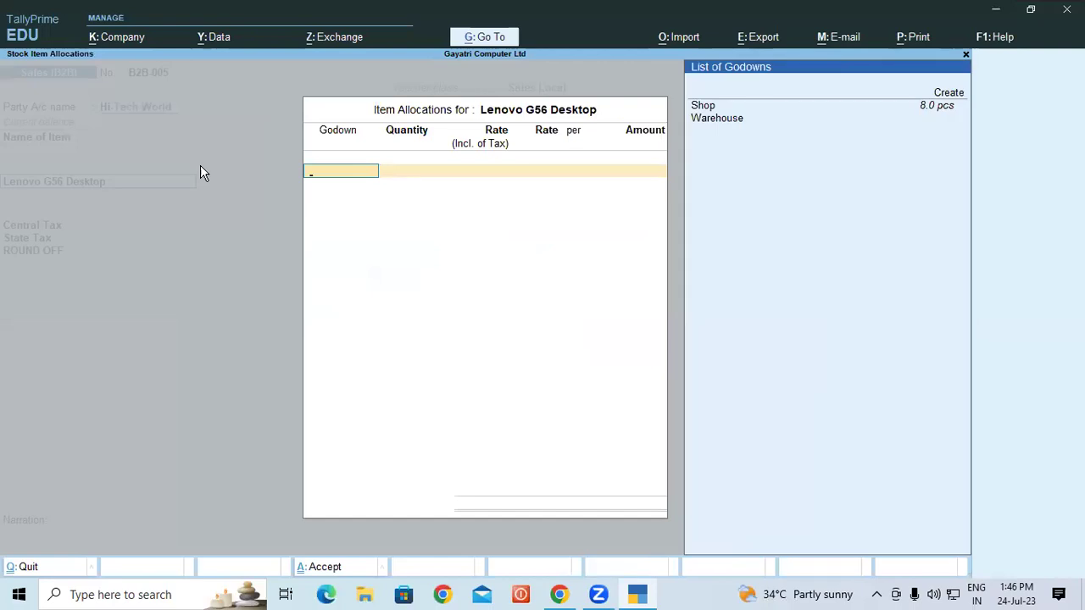
pyautogui.press('Down')
pyautogui.press('Return')
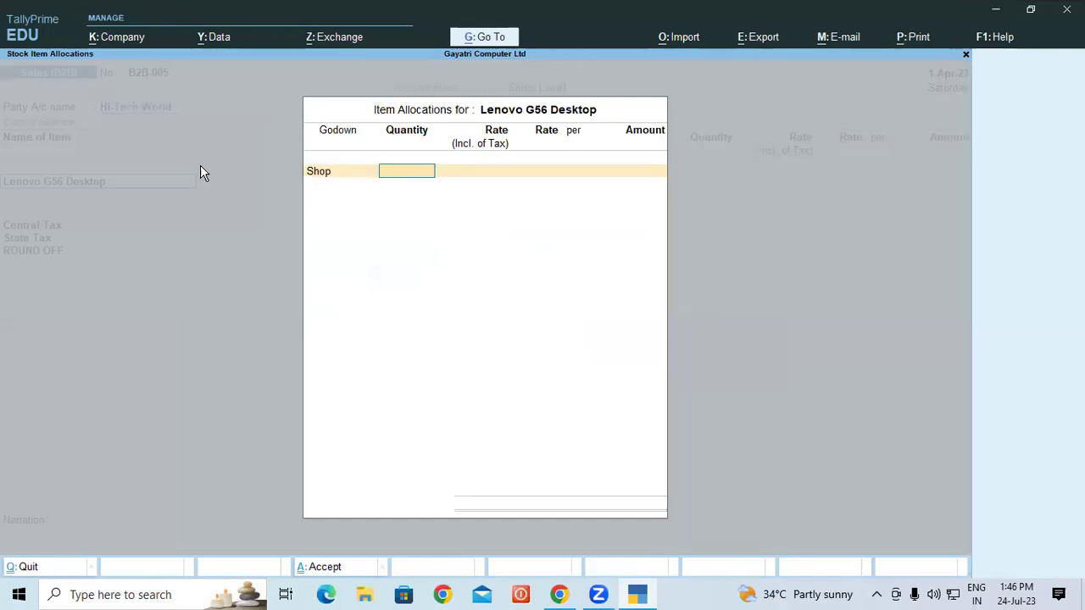
# - Allocate 8 pcs of the Lenovo G56 Desktop at a rate of 26,000 each, excluding tax
pyautogui.write('8')
pyautogui.press('Return')
pyautogui.press('Return')
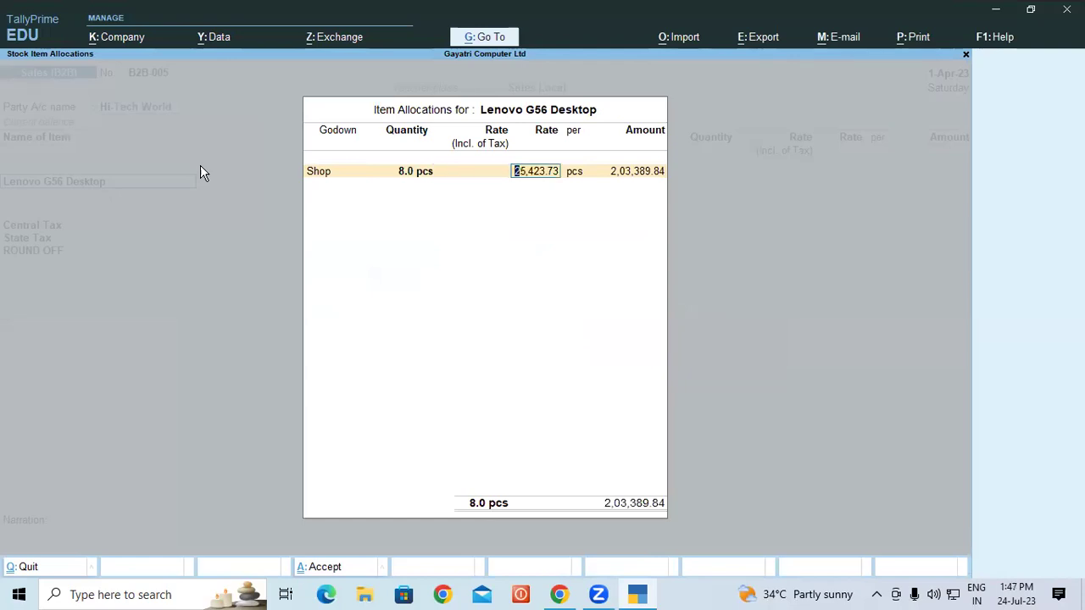
pyautogui.write('2600')
pyautogui.press('Return')
pyautogui.press('Return')
pyautogui.press('Return')
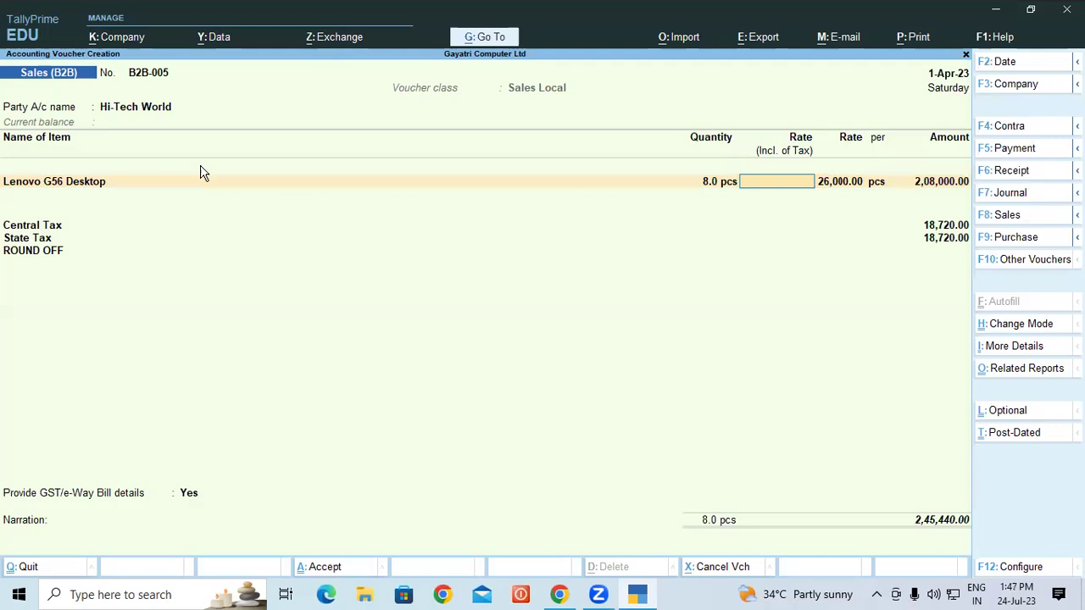
# - Save the sales voucher with blank e-Way Bill details and without printing the tax invoice
pyautogui.press('Return')
pyautogui.press('Return')
pyautogui.press('Return')
pyautogui.press('Return')
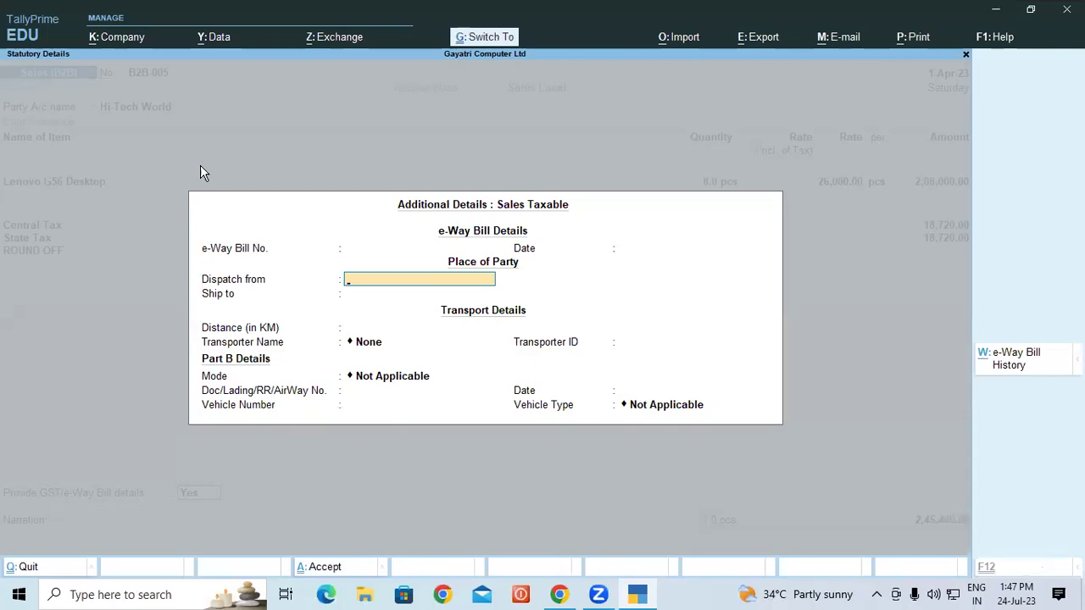
pyautogui.hotkey('ctrl', 'a')
pyautogui.hotkey('ctrl', 'a')
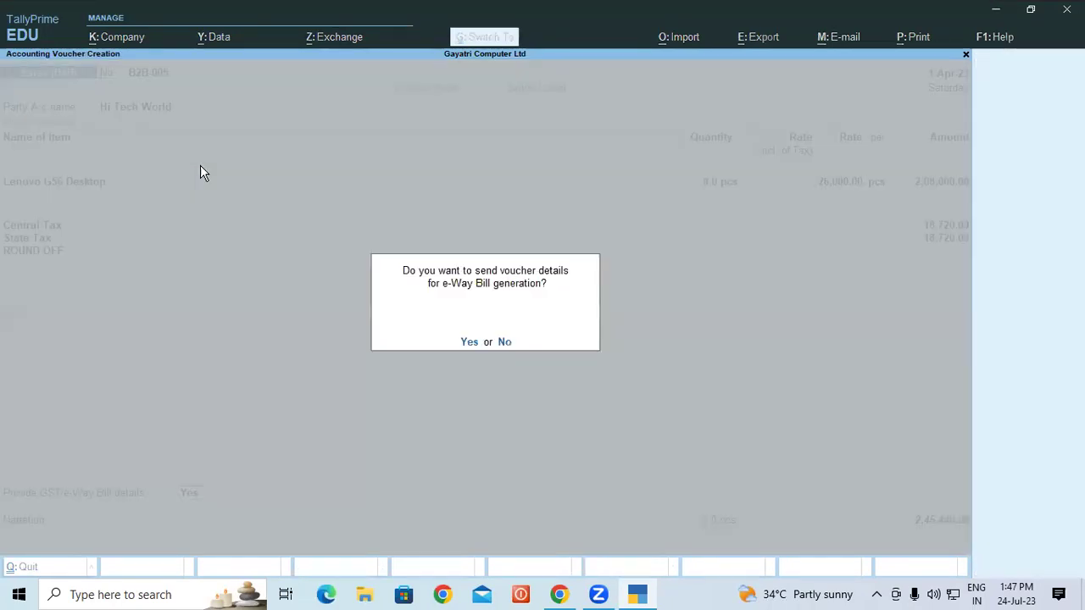
pyautogui.press('y')
pyautogui.press('Return')
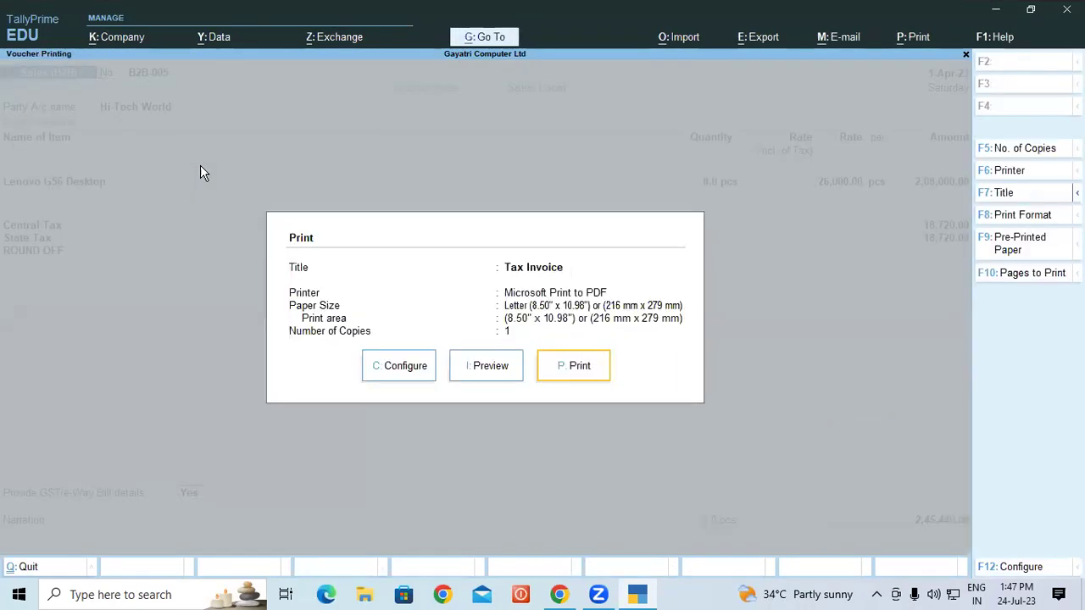
pyautogui.press('Escape')
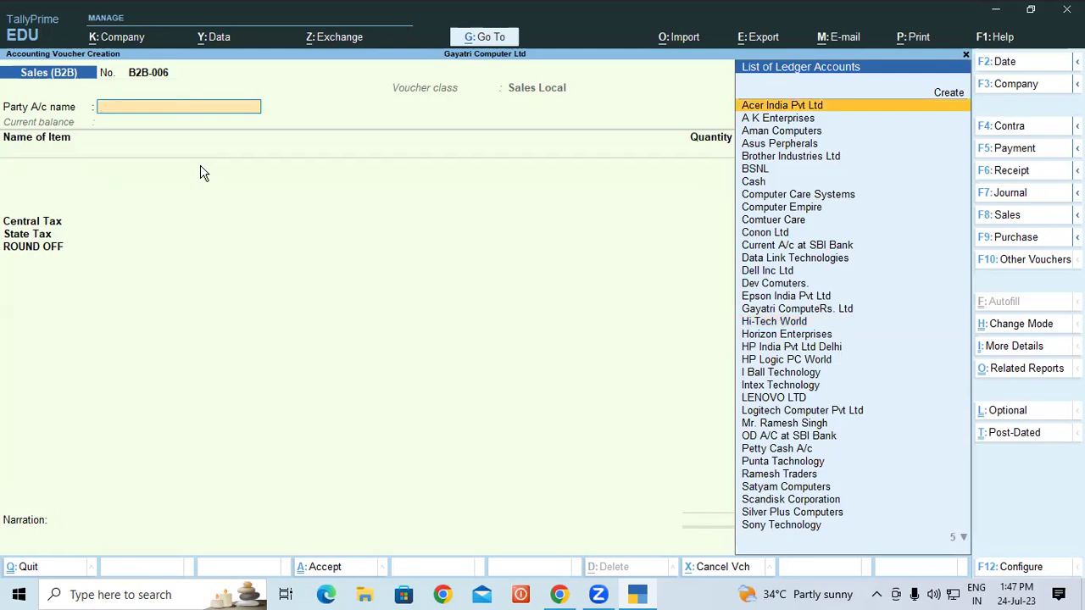
# - Switch to the PDF in Chrome and check the first exercise's hint for the taxable value and Central Tax
pyautogui.click(562, 596)
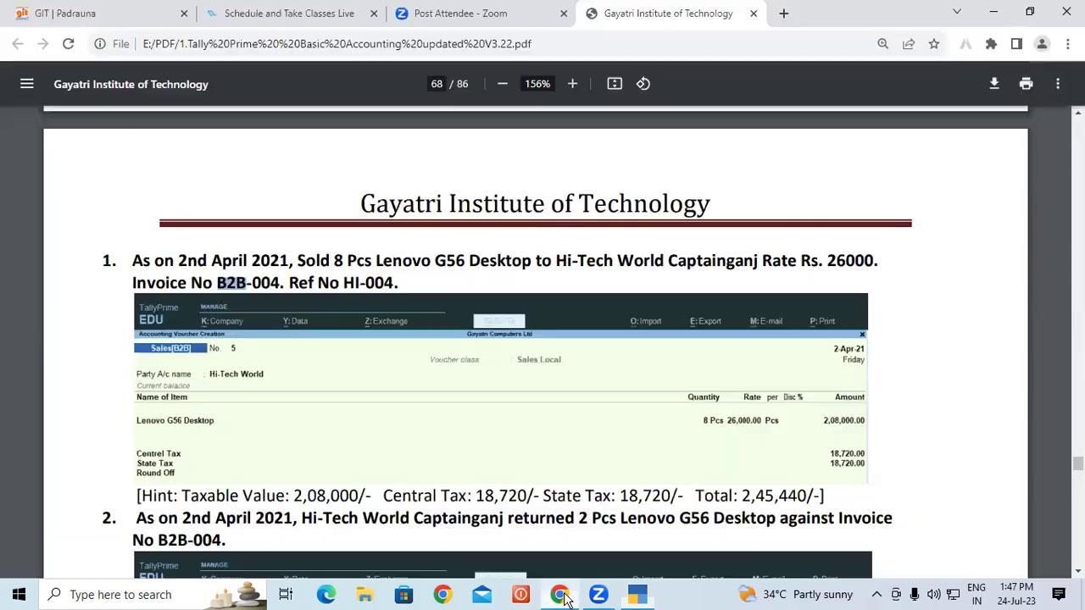
pyautogui.scroll(-3, 340, 351)
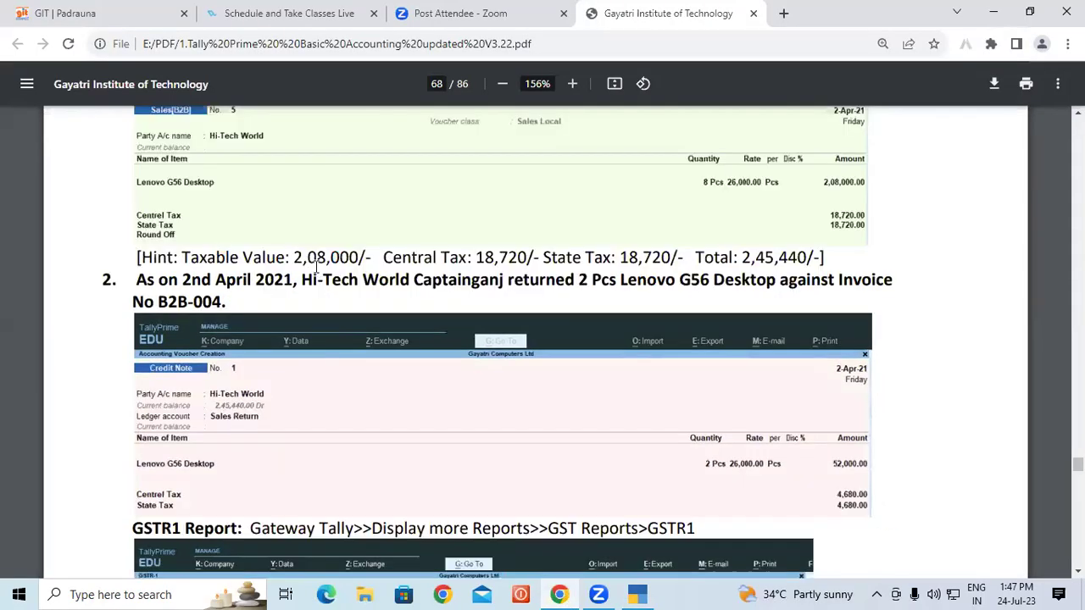
pyautogui.moveTo(234, 255); pyautogui.dragTo(340, 256)
pyautogui.click(323, 255)
pyautogui.moveTo(475, 256); pyautogui.dragTo(520, 256)
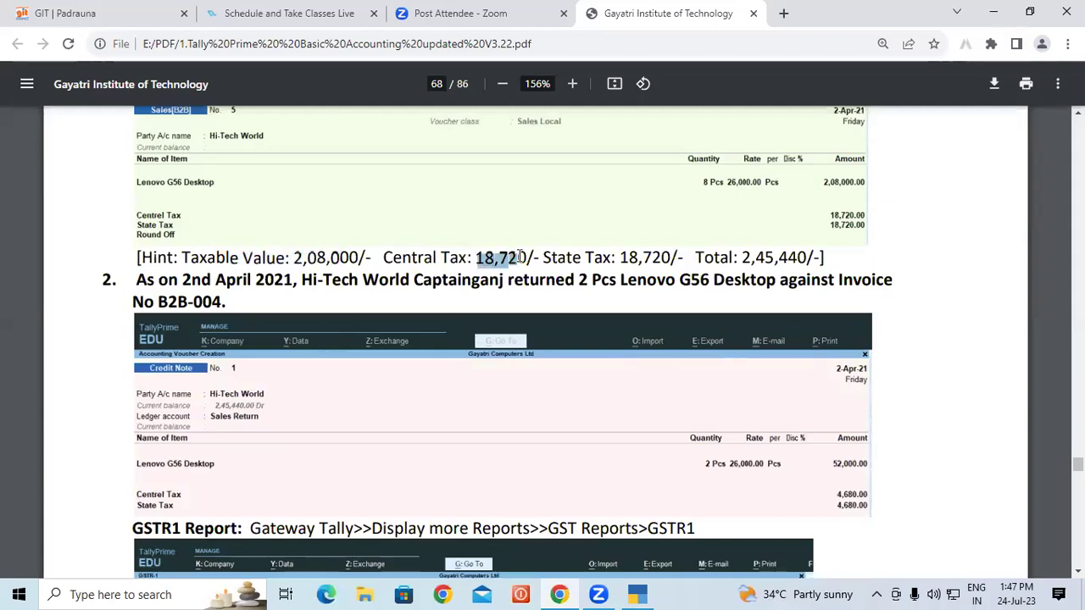
# - Switch to TallyPrime, reopen the saved Hi-Tech World sales voucher to check its tax amounts, and accept it unchanged
pyautogui.click(638, 594)
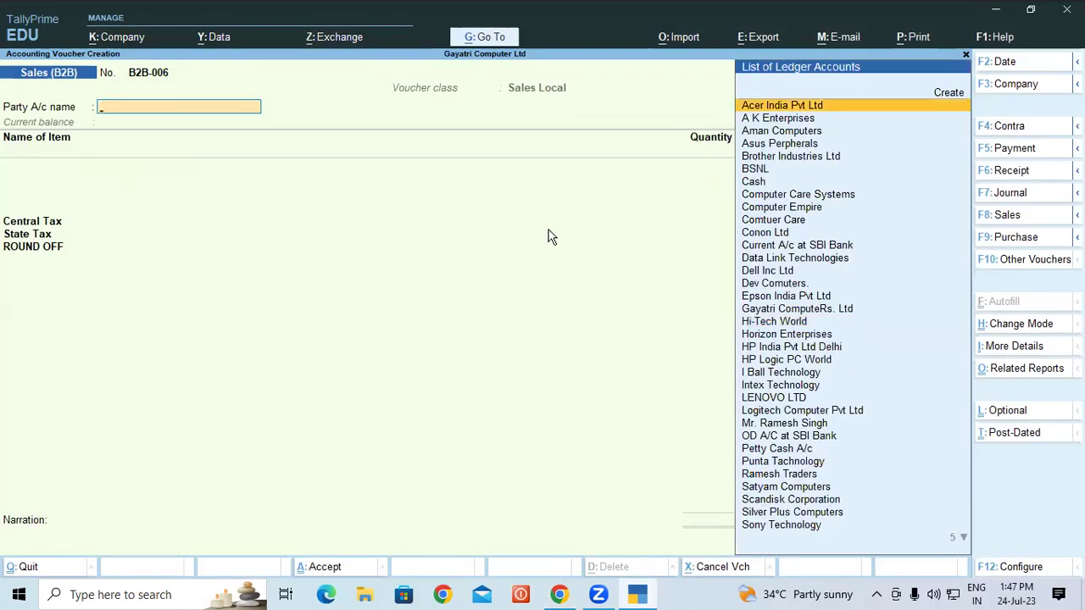
pyautogui.press('pageup')
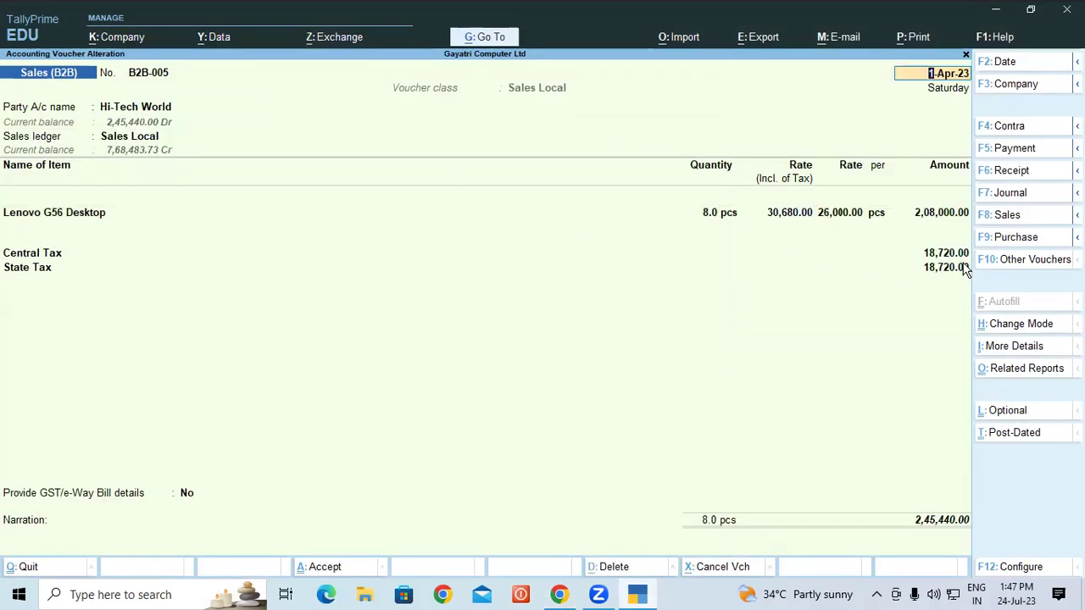
pyautogui.press('ctrl')
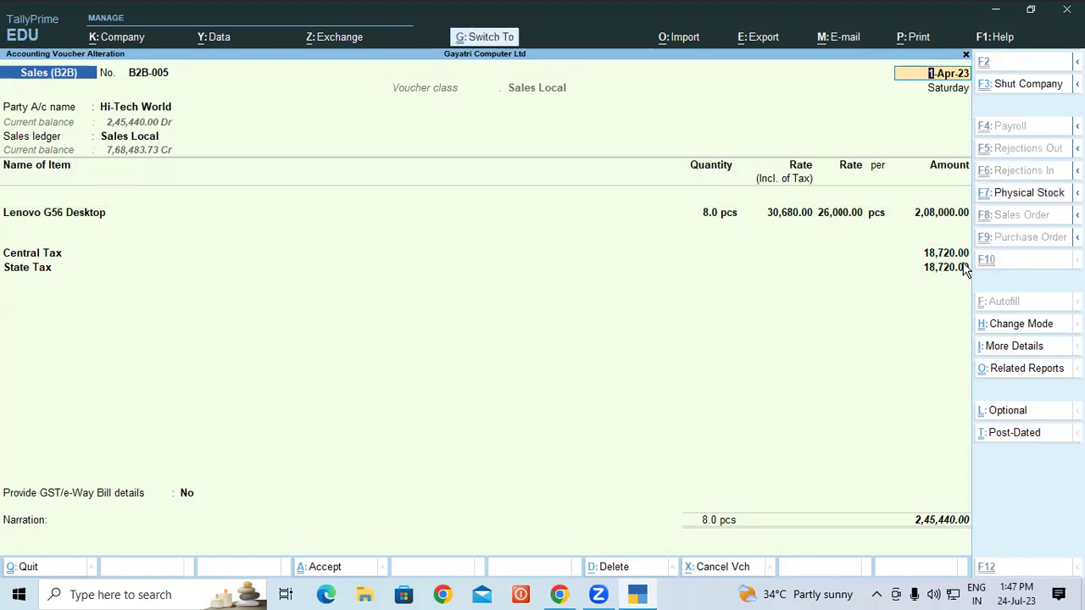
pyautogui.hotkey('ctrl', 'a')
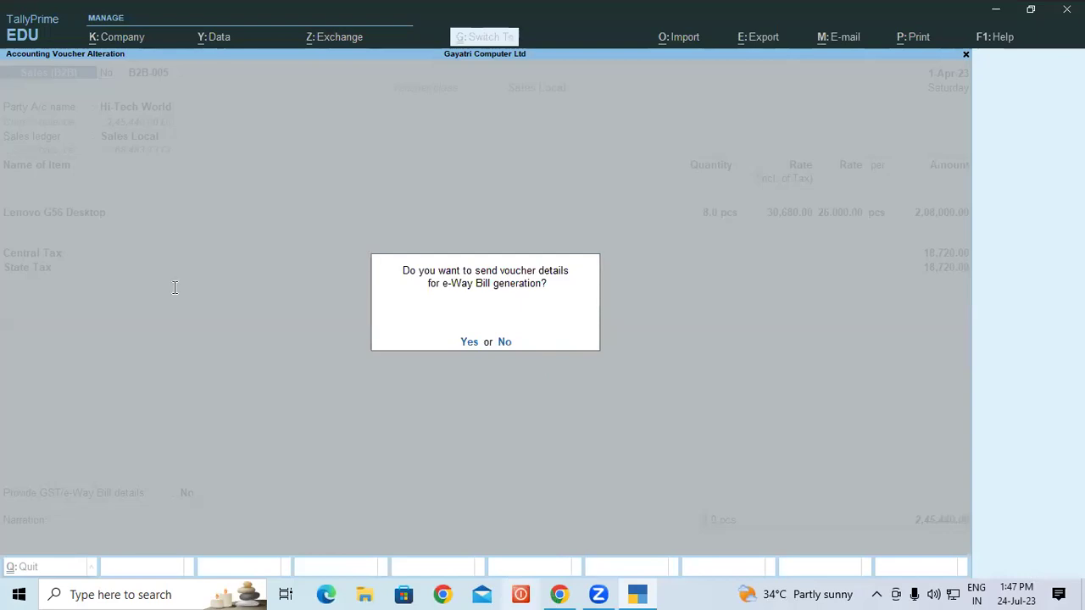
# - Read the PDF's second exercise on Hi-Tech World's return of 2 Pcs Lenovo G56 Desktop and the Credit Note Voucher description on page 67
pyautogui.hotkey('alt', 'Tab')
pyautogui.moveTo(135, 280); pyautogui.dragTo(476, 285)
pyautogui.moveTo(547, 280); pyautogui.dragTo(818, 288)
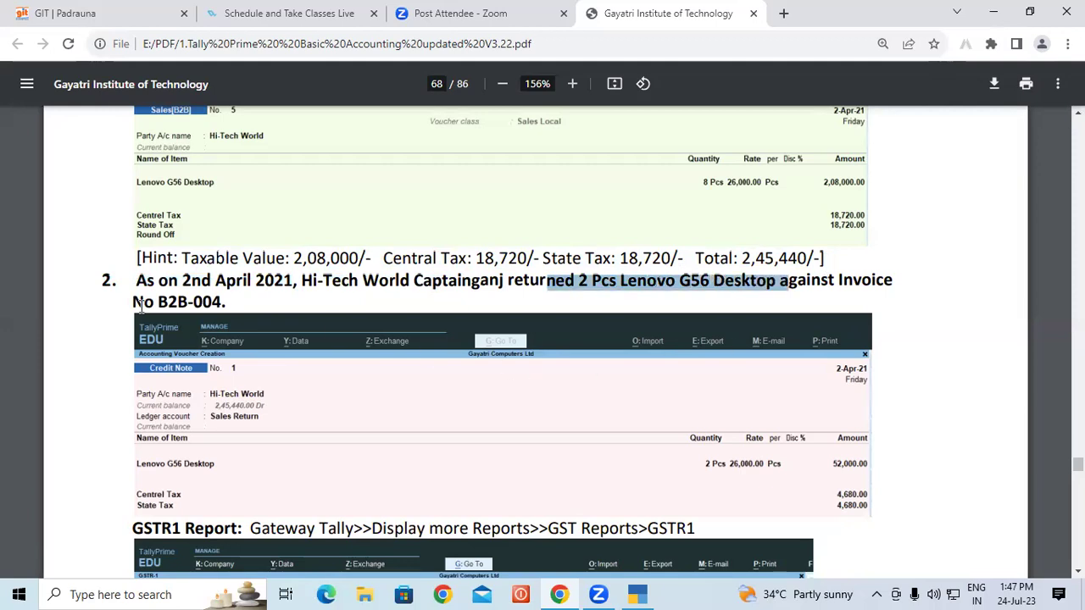
pyautogui.moveTo(136, 303); pyautogui.dragTo(265, 285)
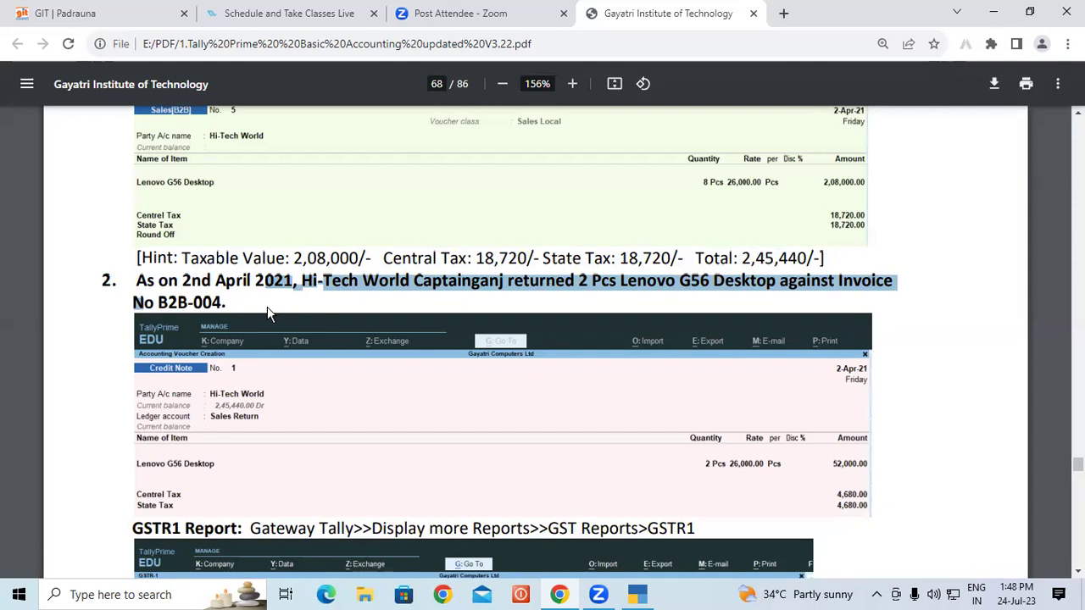
pyautogui.scroll(4, 243, 293)
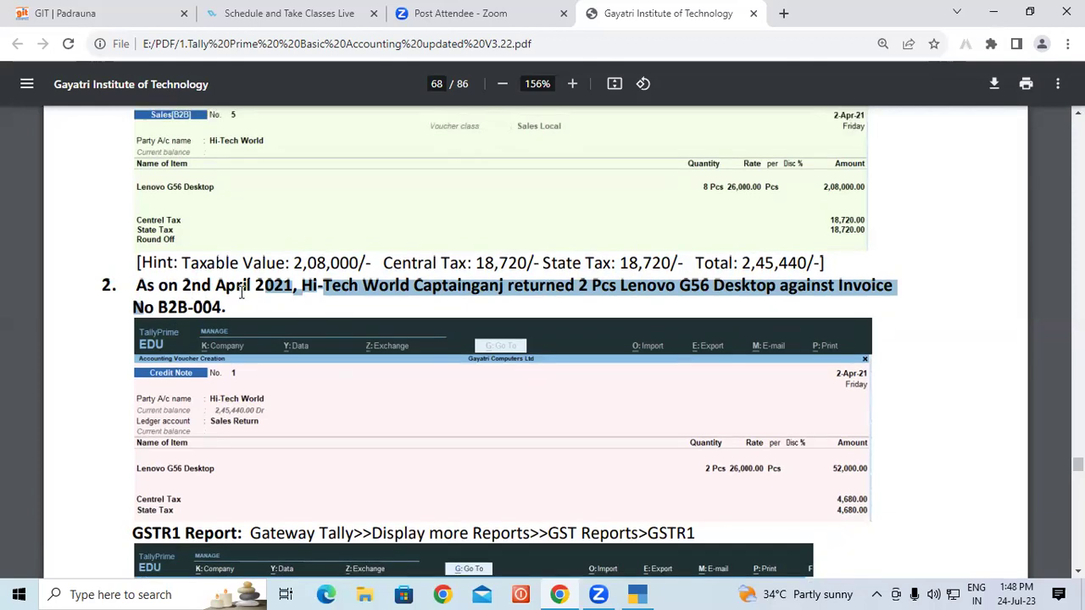
pyautogui.scroll(5, 243, 293)
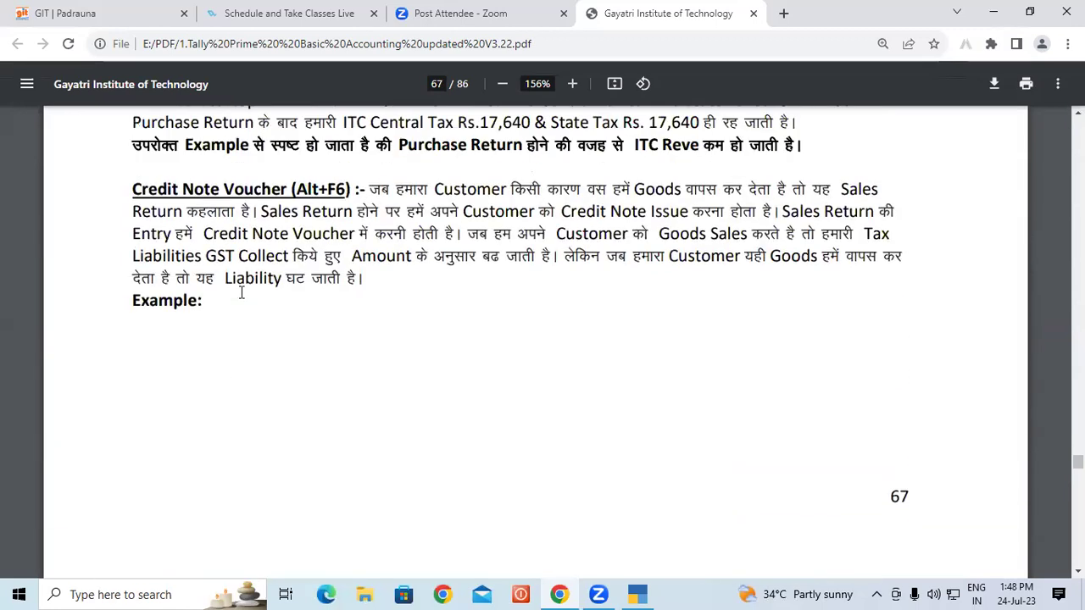
pyautogui.moveTo(293, 188); pyautogui.dragTo(346, 189)
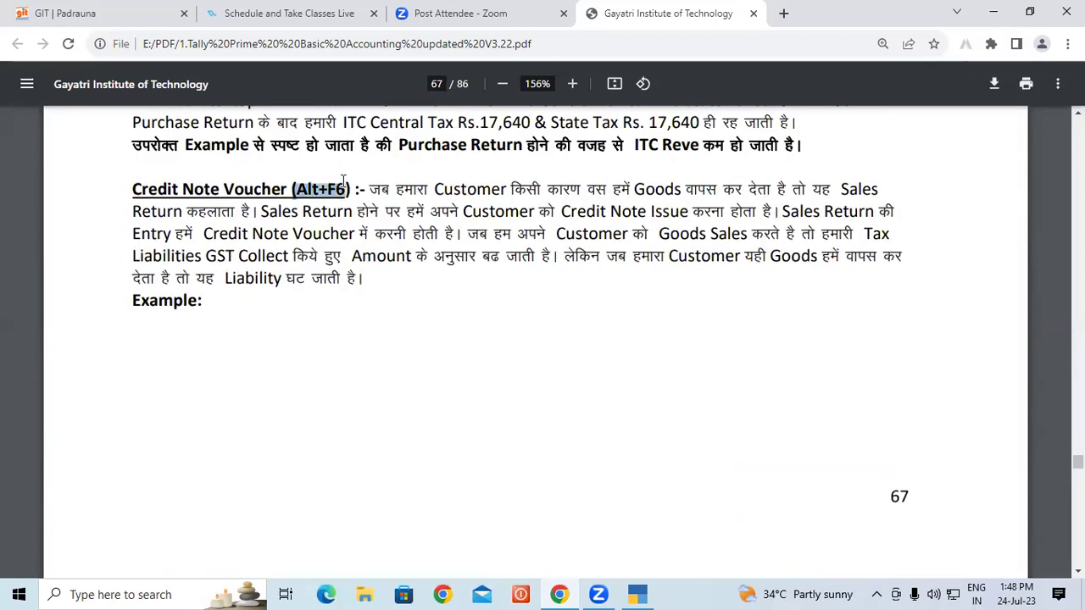
# - Switch to TallyPrime, dismiss the tax invoice printing and change the voucher type to Credit Note
pyautogui.click(636, 594)
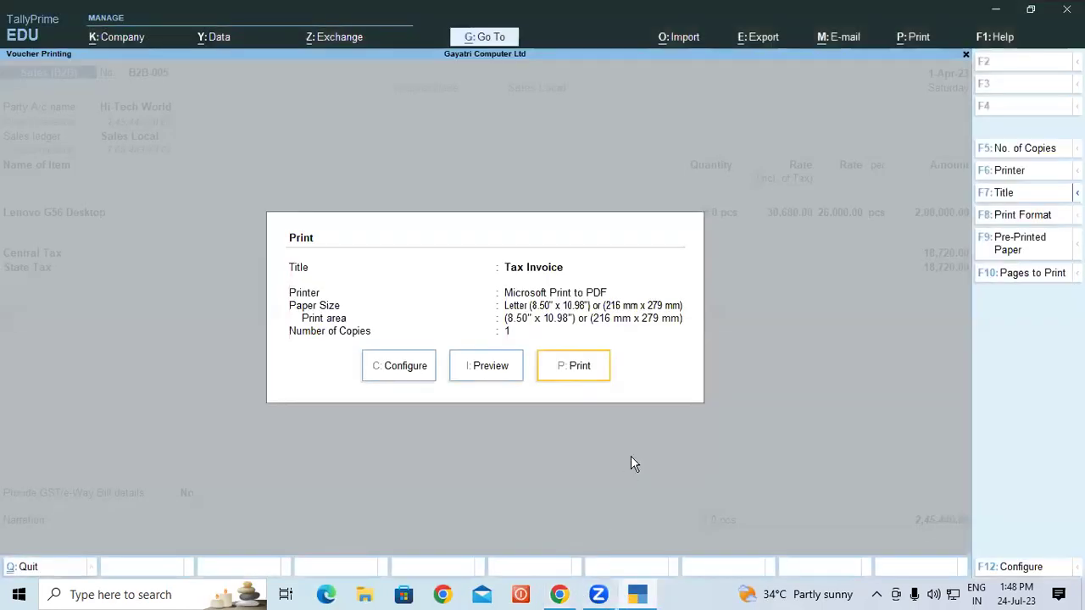
pyautogui.press('Escape')
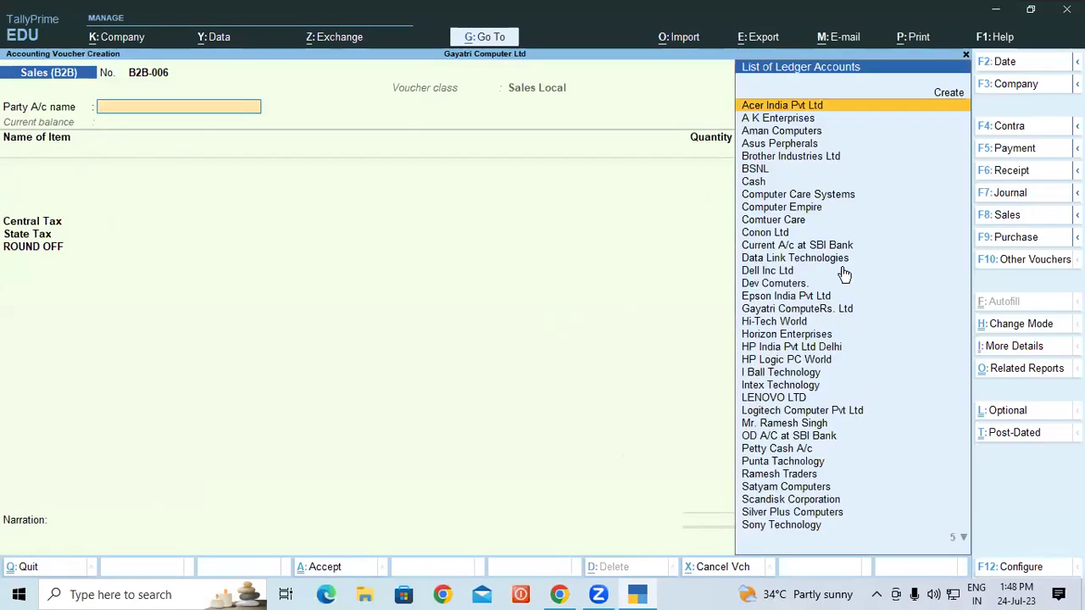
pyautogui.click(1040, 265)
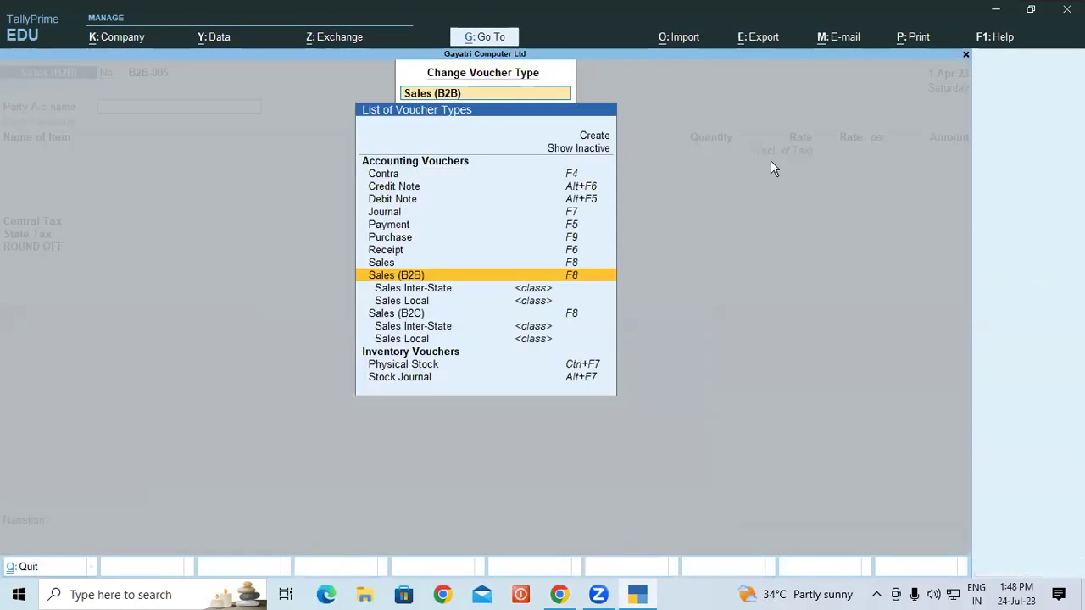
pyautogui.press('Return')
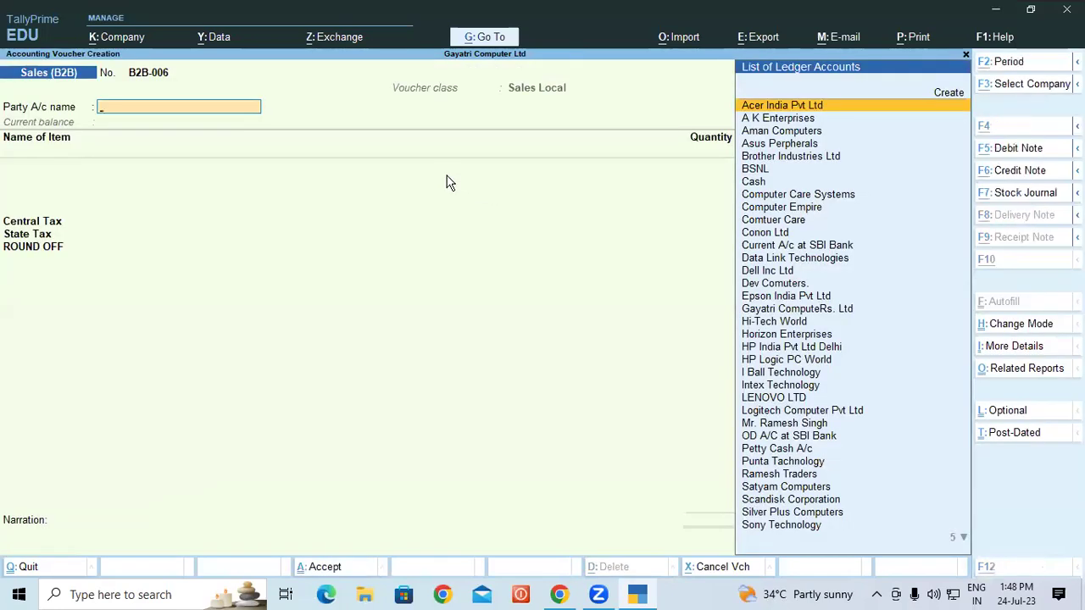
pyautogui.hotkey('ctrl', 'F8')
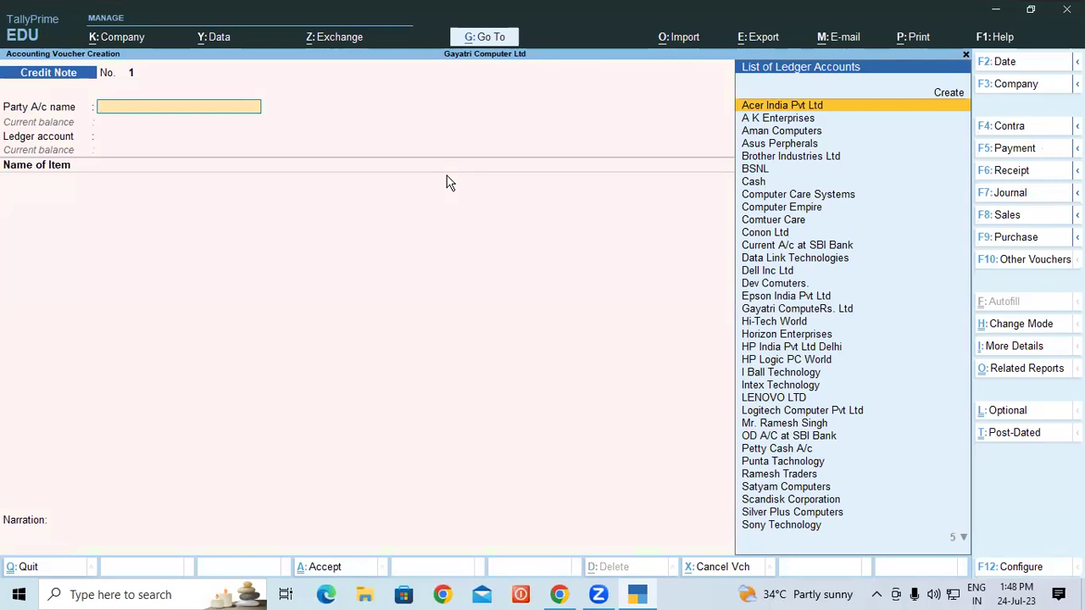
# - Set the credit note's party to Hi-Tech World, accepting the receipt and party details without changes
pyautogui.write('Hi')
pyautogui.press('Return')
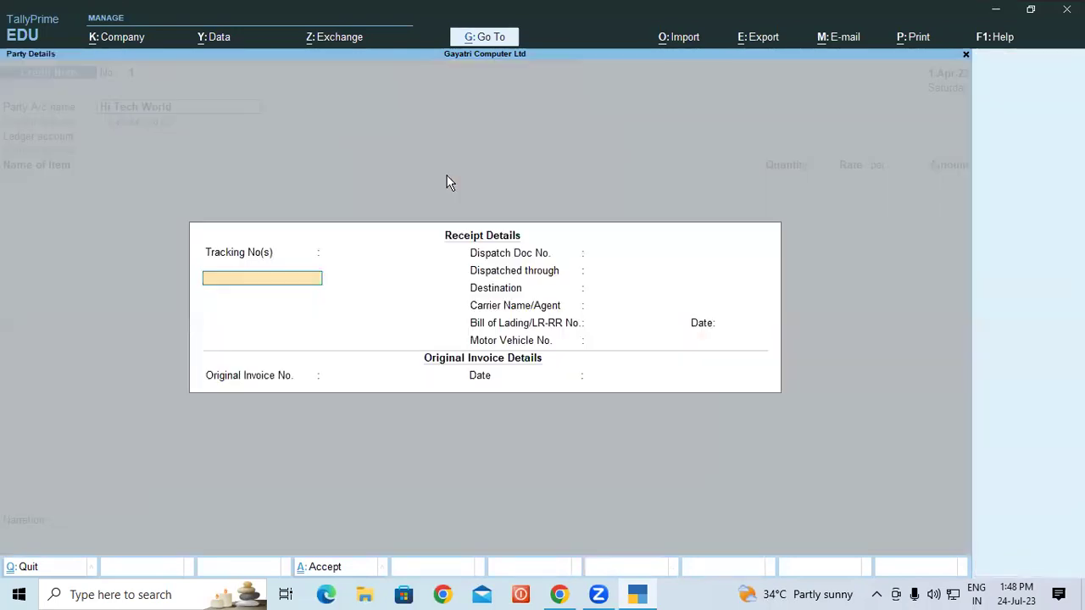
pyautogui.hotkey('ctrl', 'a')
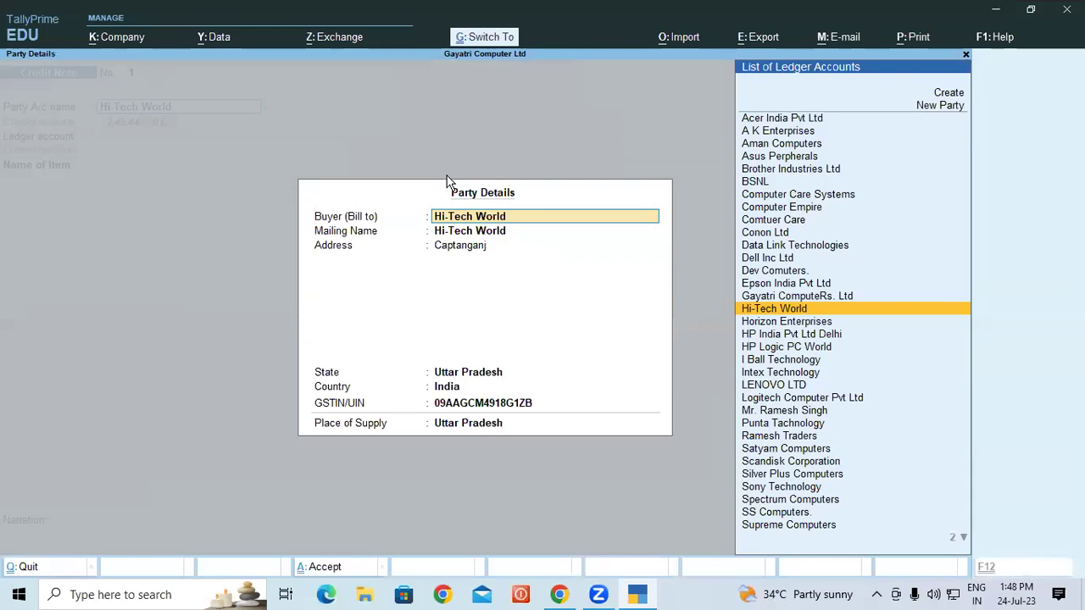
pyautogui.hotkey('ctrl', 'a')
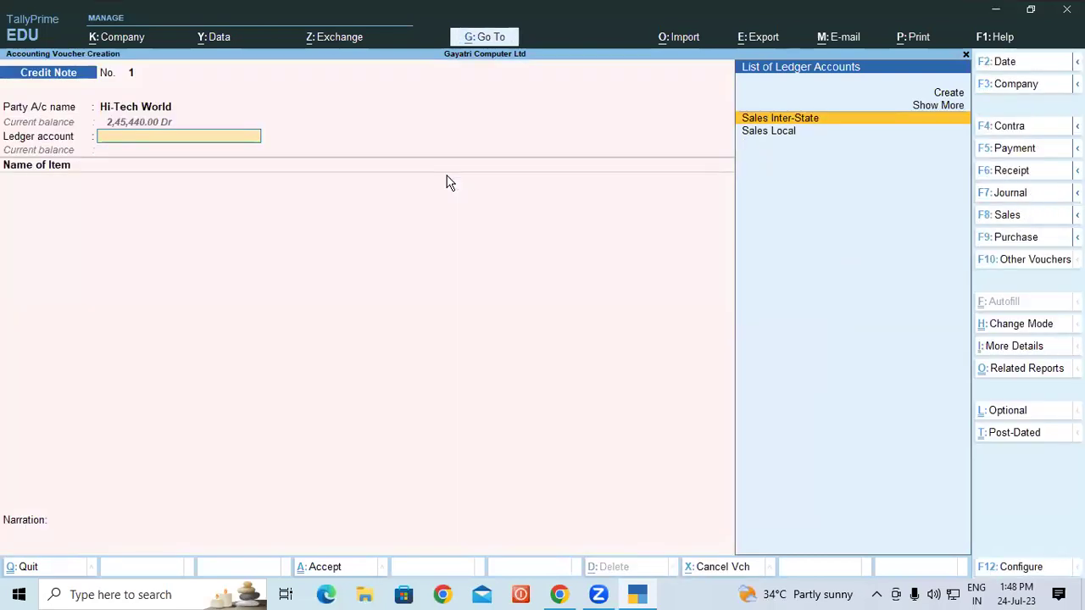
# - Create a Sales Return ledger under Sales Accounts with the remaining settings at their defaults, and use it as the credit note's ledger account
pyautogui.press('Up')
pyautogui.press('Up')
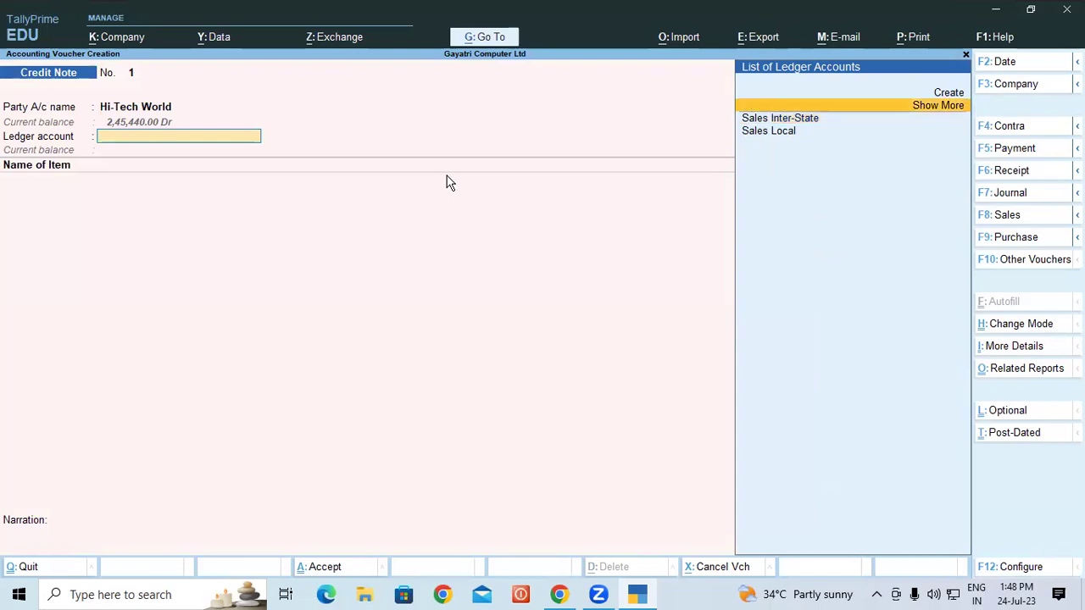
pyautogui.press('Return')
pyautogui.write('Sa')
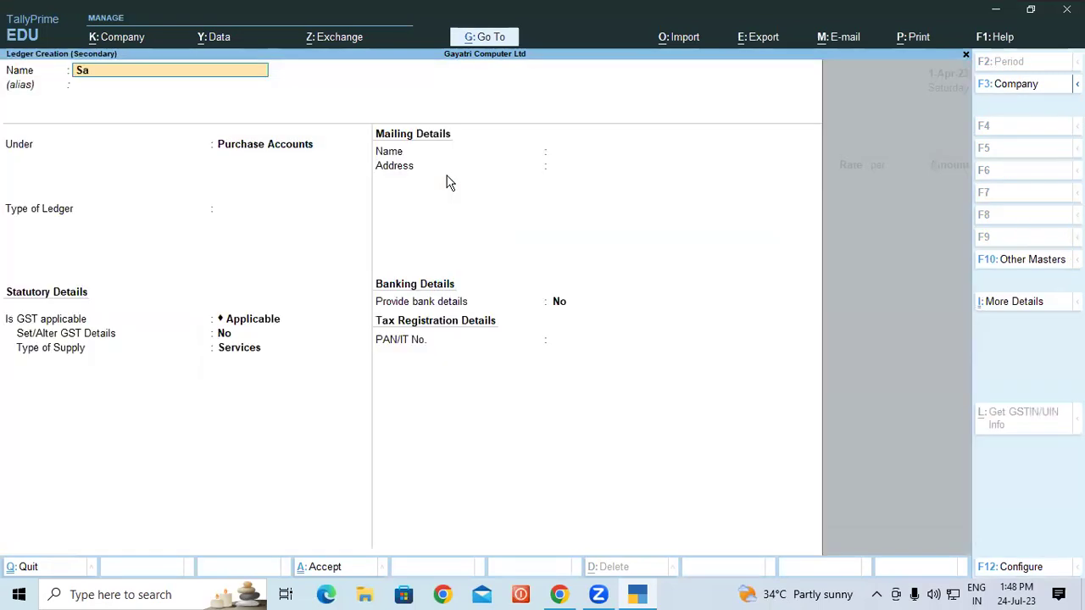
pyautogui.write('les Return')
pyautogui.press('Return')
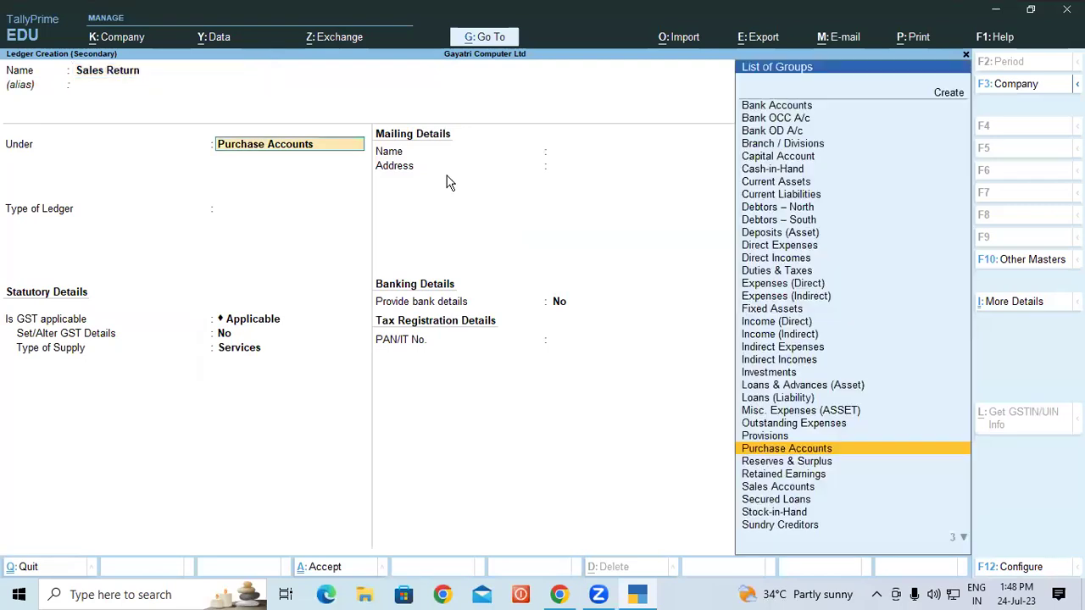
pyautogui.write('Sa')
pyautogui.press('Return')
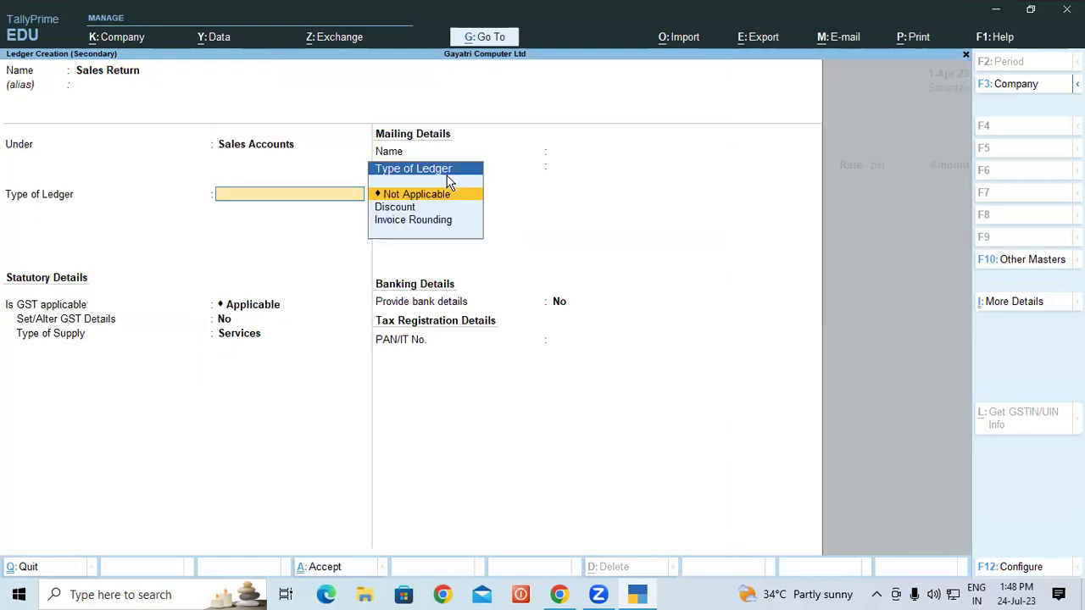
pyautogui.press('Return')
pyautogui.press('Return')
pyautogui.press('Return')
pyautogui.press('Return')
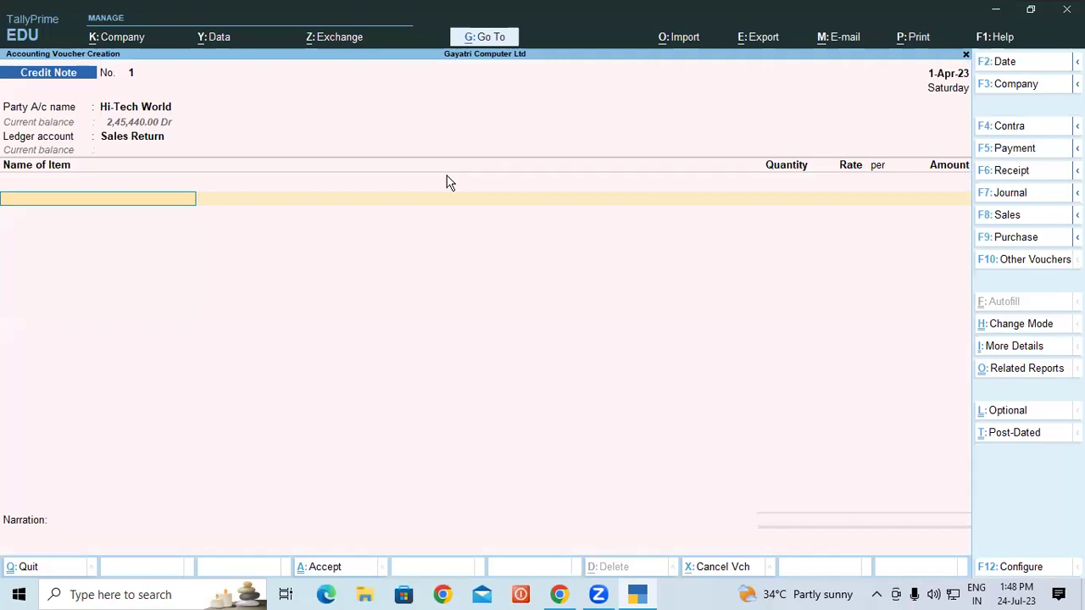
# - Add Lenovo G56 Desktop as the returned stock item in the credit note
pyautogui.write('D')
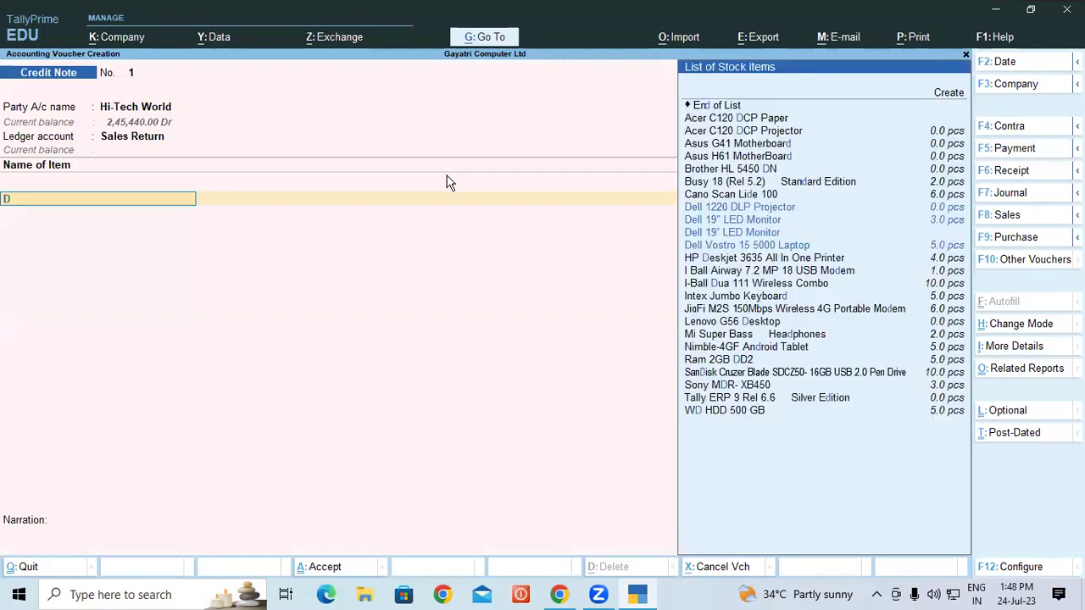
pyautogui.write('e')
pyautogui.press('Down')
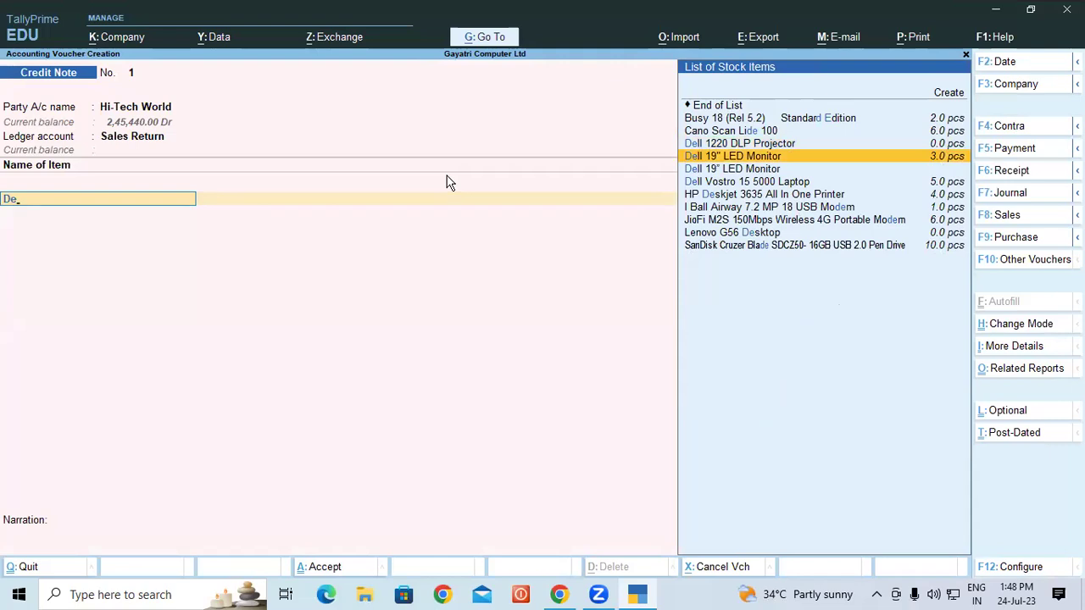
pyautogui.press('BackSpace')
pyautogui.press('BackSpace')
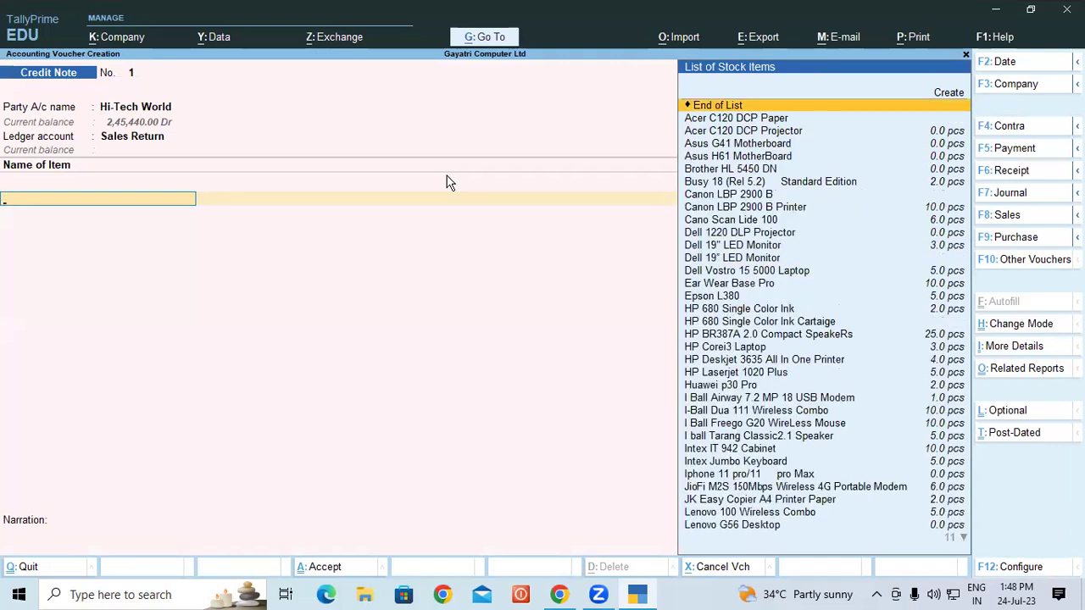
pyautogui.write('Le')
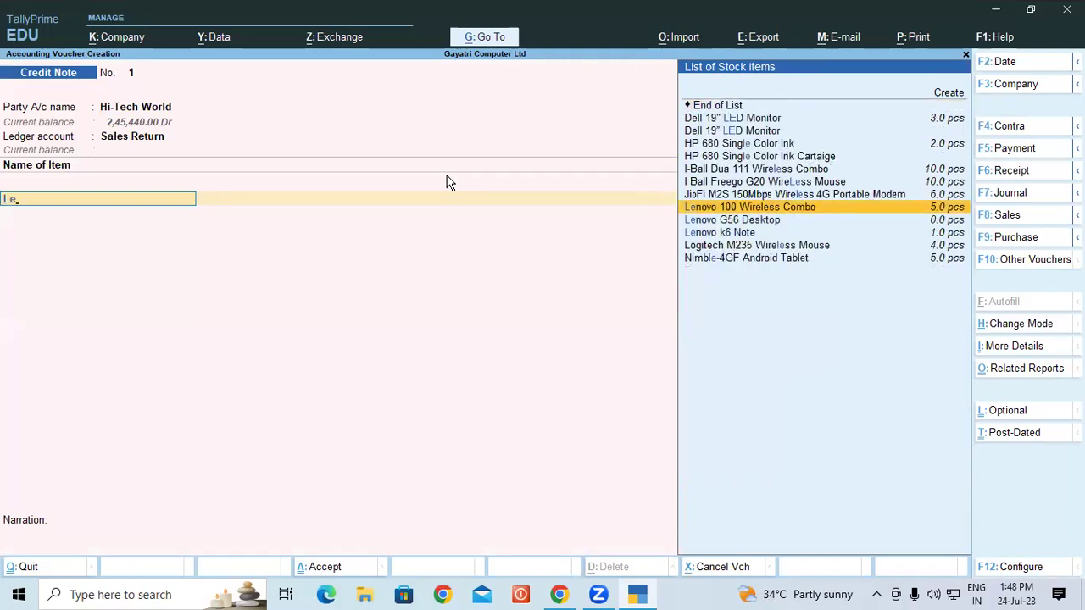
pyautogui.press('Down')
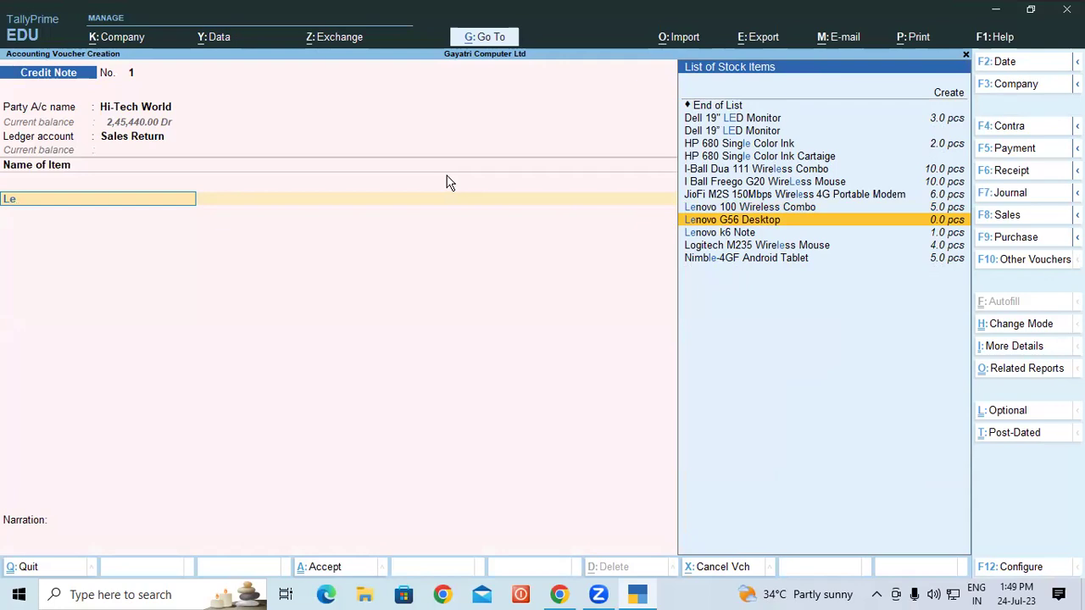
pyautogui.press('Return')
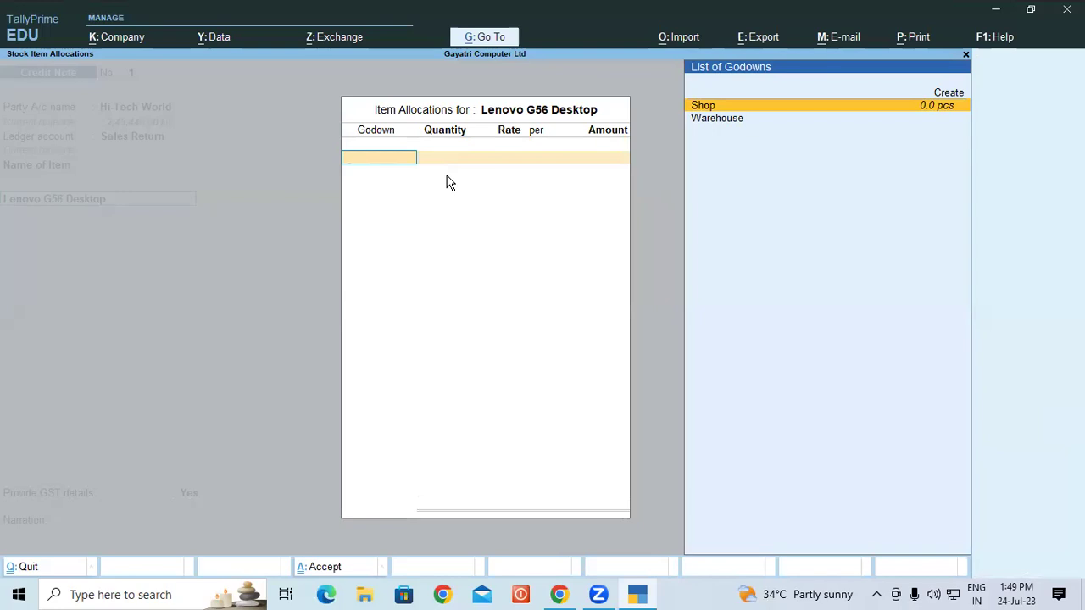
# - Allocate 2 pcs of the Lenovo G56 Desktop to the Shop godown, keeping the rate of 26,000.00 per pcs
pyautogui.press('Return')
pyautogui.write('5')
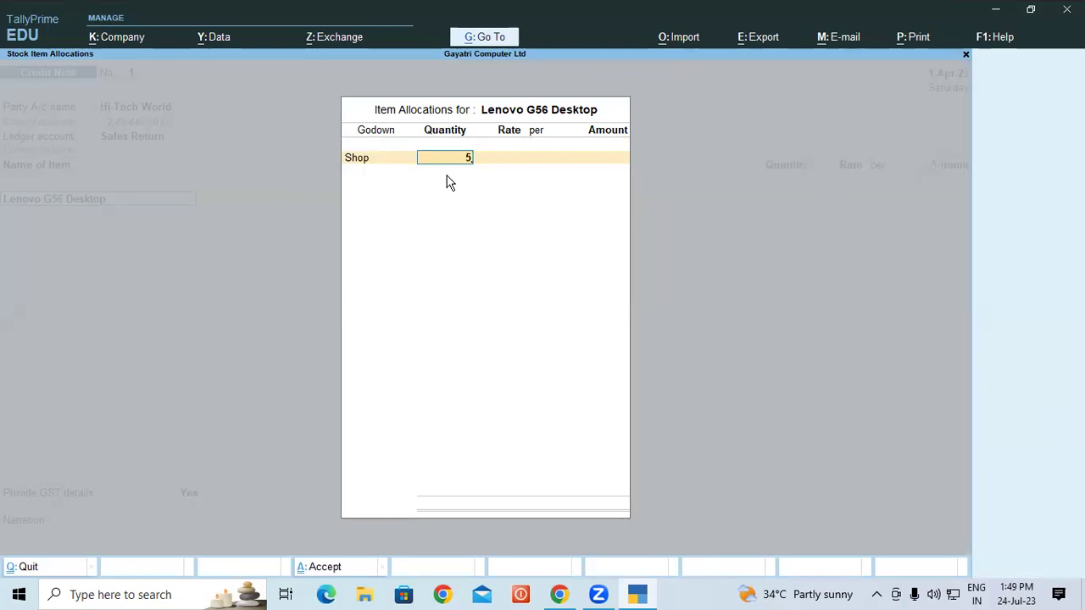
pyautogui.press('BackSpace')
pyautogui.write('2')
pyautogui.press('Return')
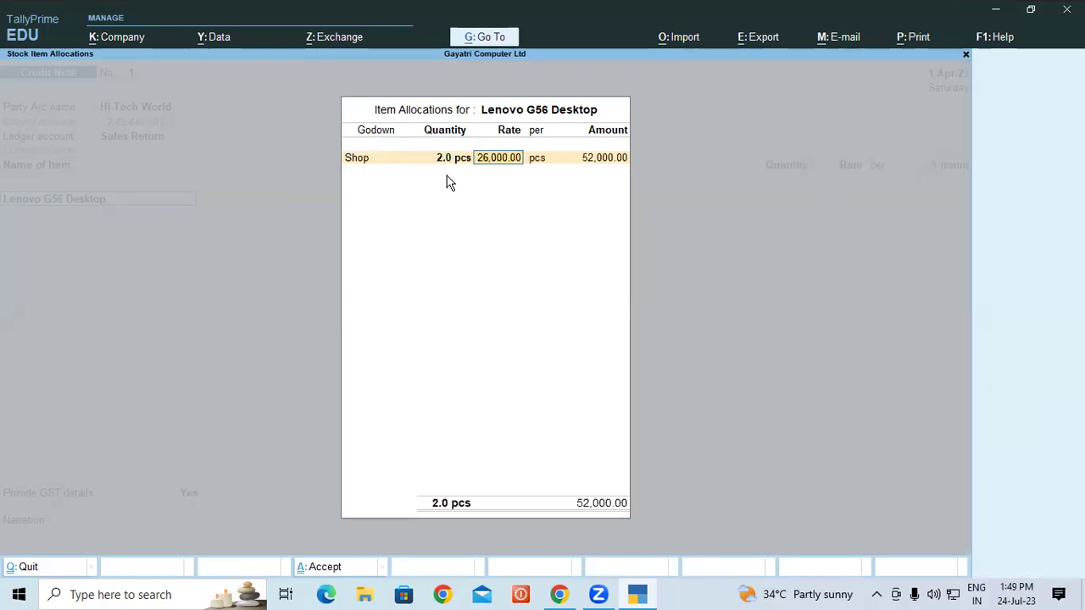
pyautogui.press('Return')
pyautogui.press('Return')
pyautogui.press('Return')
pyautogui.press('Return')
pyautogui.press('Return')
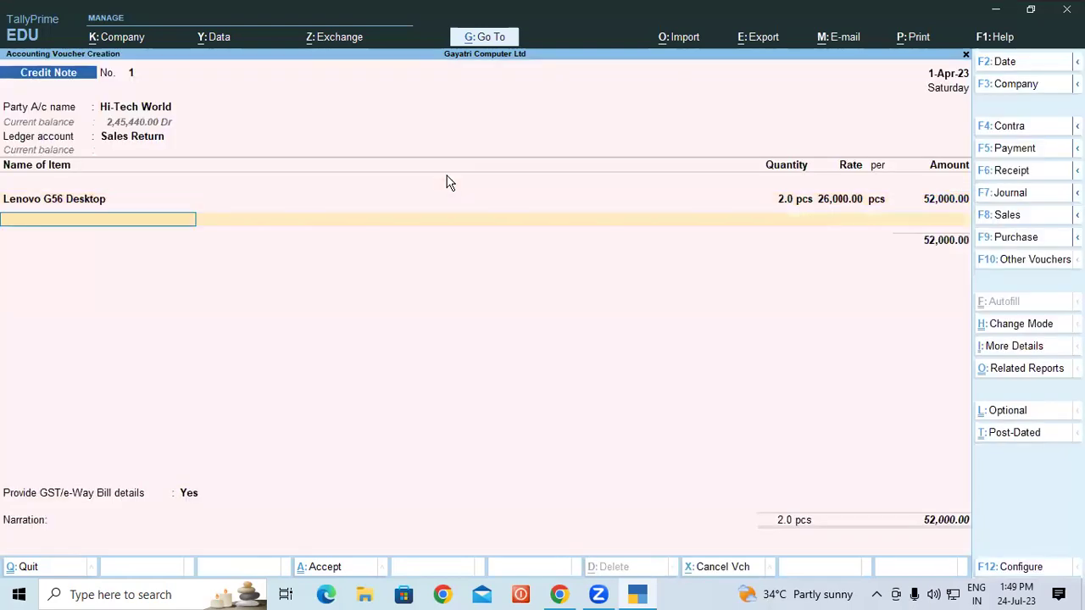
# - End the item list and add the Central Tax and State Tax ledgers to the credit note
pyautogui.press('Return')
pyautogui.write('C')
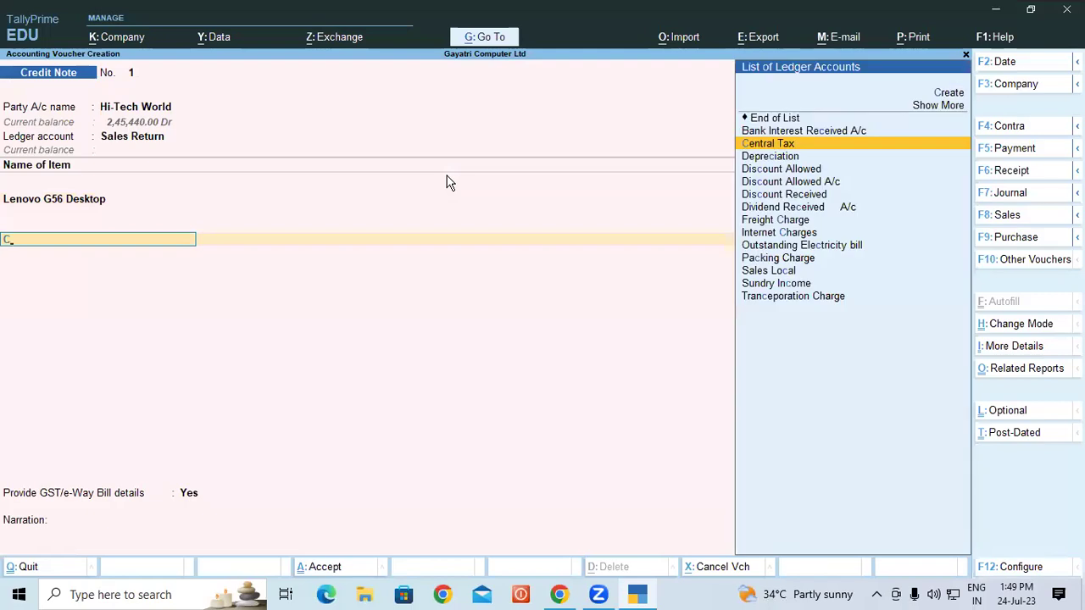
pyautogui.press('Return')
pyautogui.press('Return')
pyautogui.write('St')
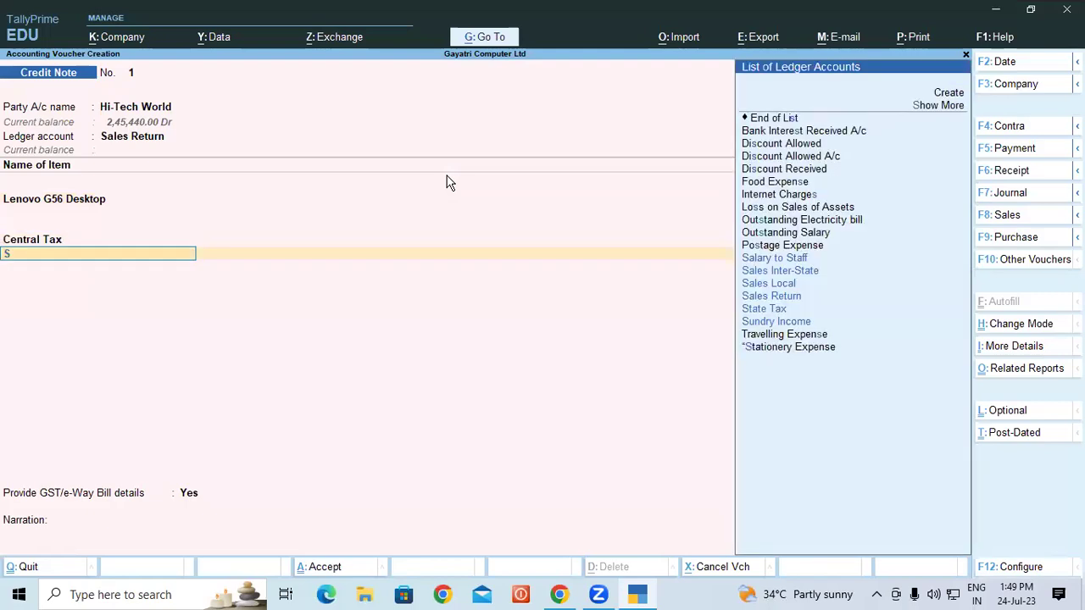
pyautogui.press('Return')
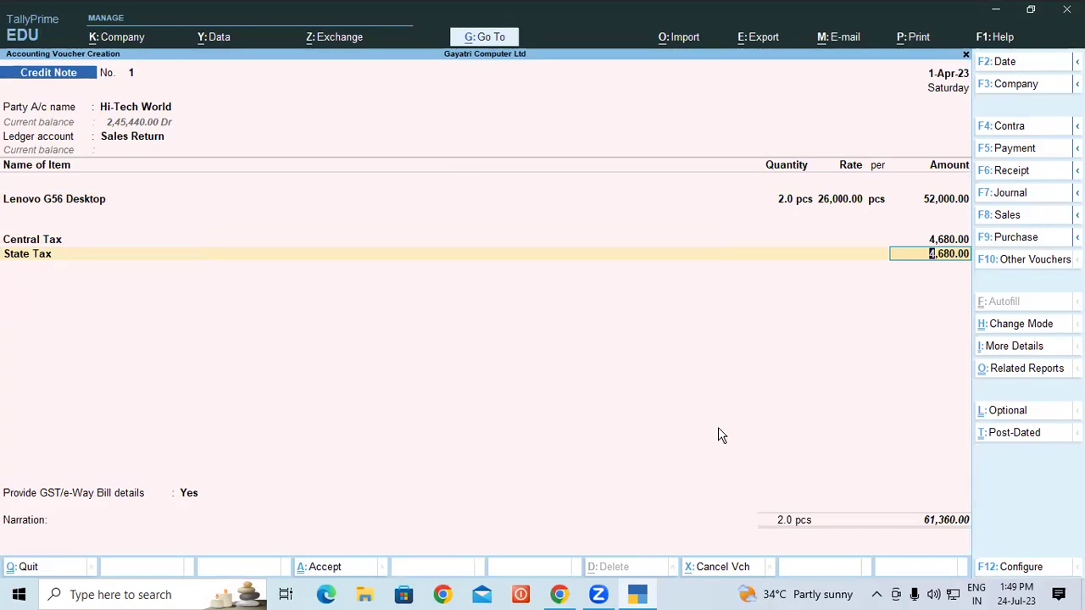
# - Switch to the PDF in Chrome and compare the credit note's item and tax amounts with the example on page 68
pyautogui.hotkey('alt', 'Tab')
pyautogui.scroll(-1, 616, 416)
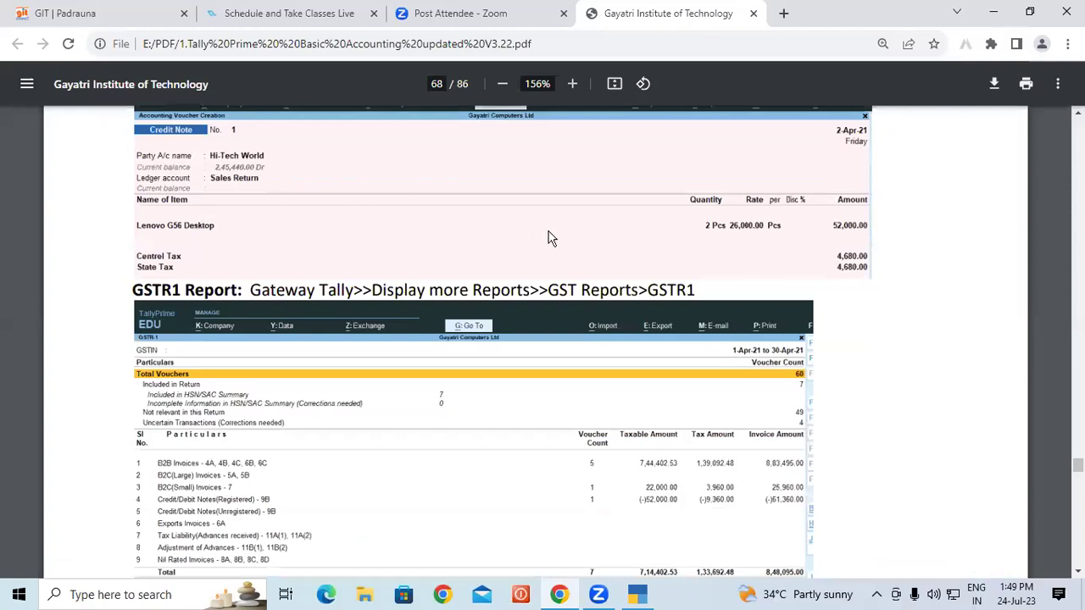
pyautogui.scroll(-1, 550, 236)
pyautogui.scroll(1, 769, 216)
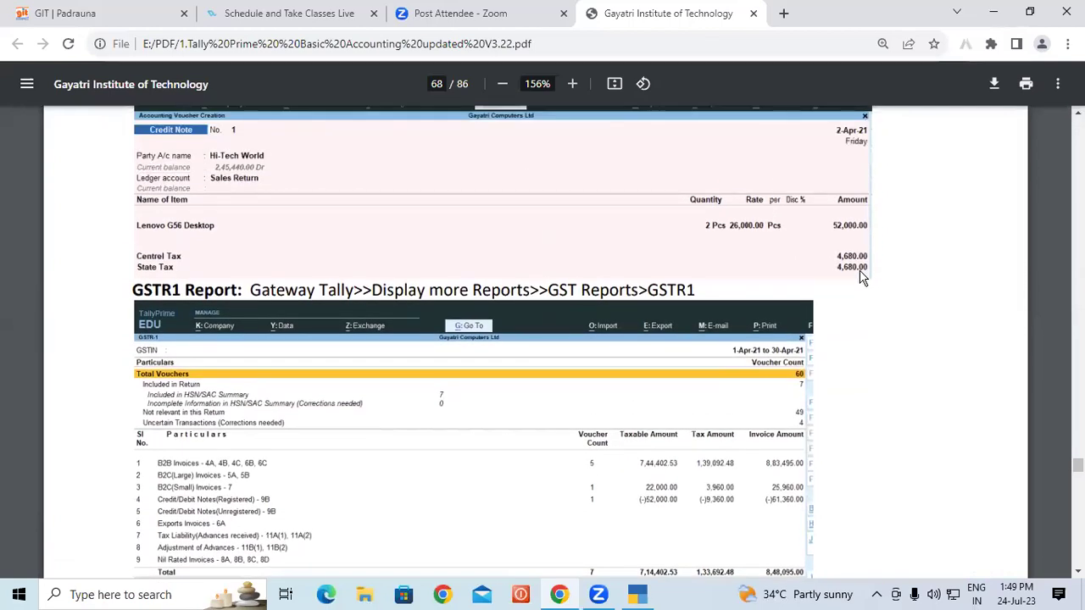
# - Switch back to TallyPrime and save the credit note, accepting the Hi-Tech World bill-wise details as Agst Ref
pyautogui.hotkey('alt', 'Tab')
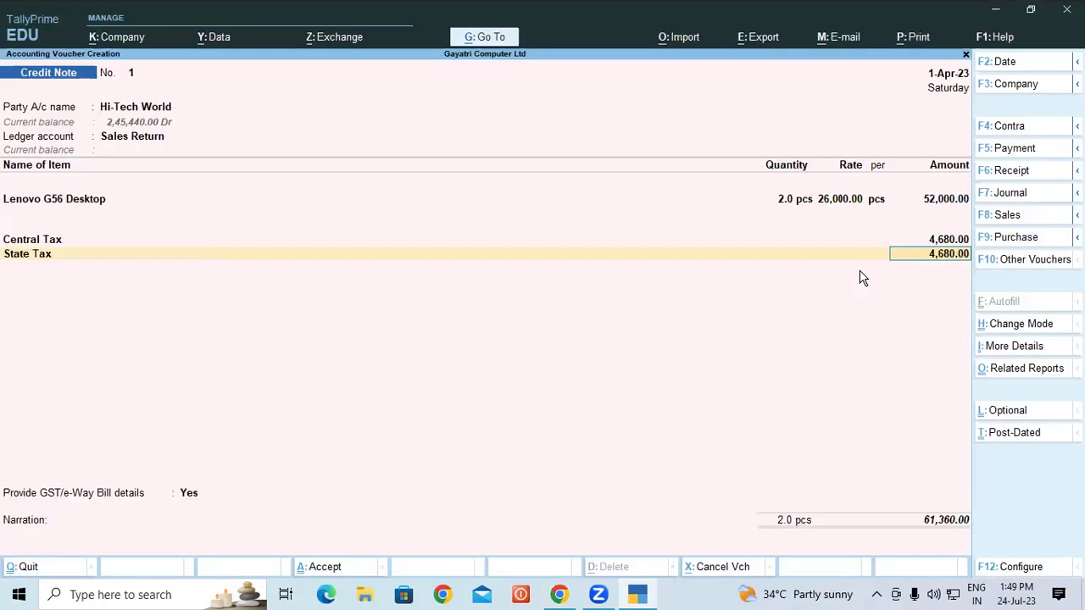
pyautogui.hotkey('ctrl', 'a')
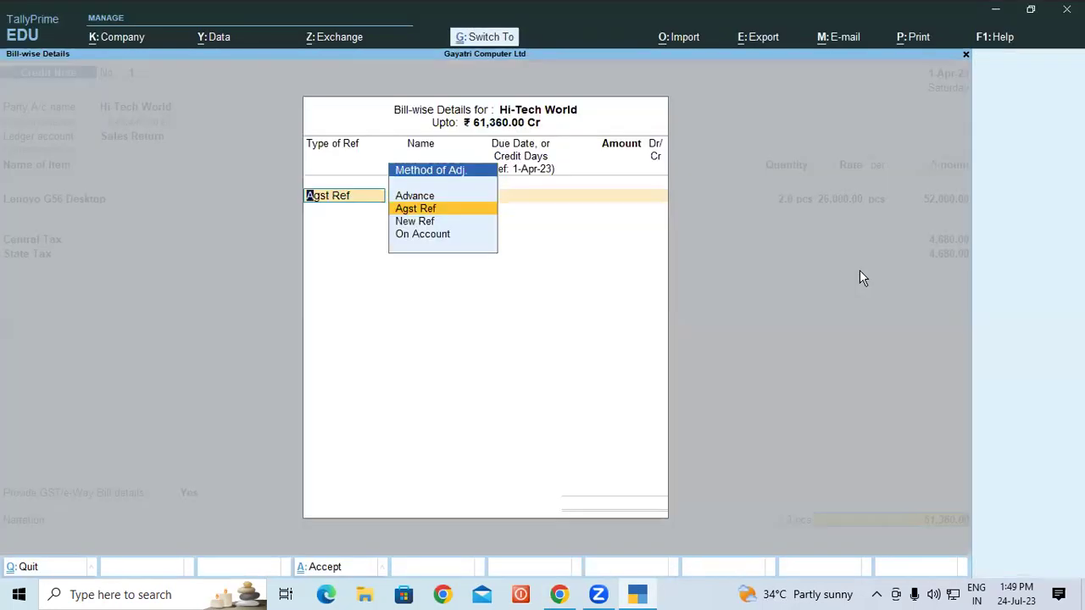
pyautogui.hotkey('ctrl', 'a')
pyautogui.hotkey('ctrl', 'a')
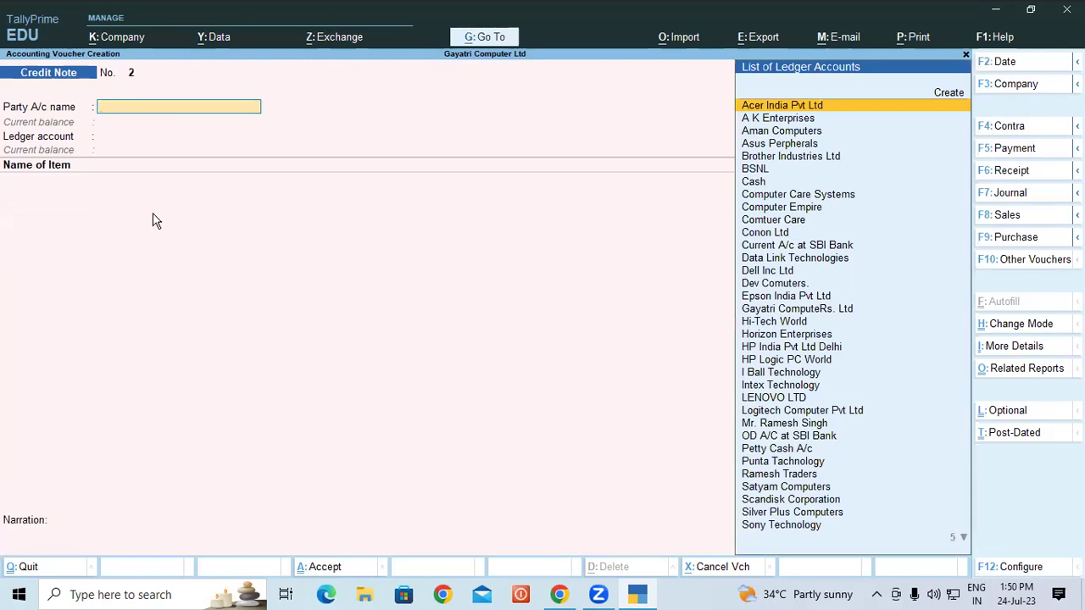
# - Leave voucher entry, check the Lenovo G56 Desktop closing stock under Desktop in the Stock Summary, and return to the Gateway of Tally
pyautogui.press('Escape')
pyautogui.press('Down')
pyautogui.press('Down')
pyautogui.press('Down')
pyautogui.press('Down')
pyautogui.press('Down')
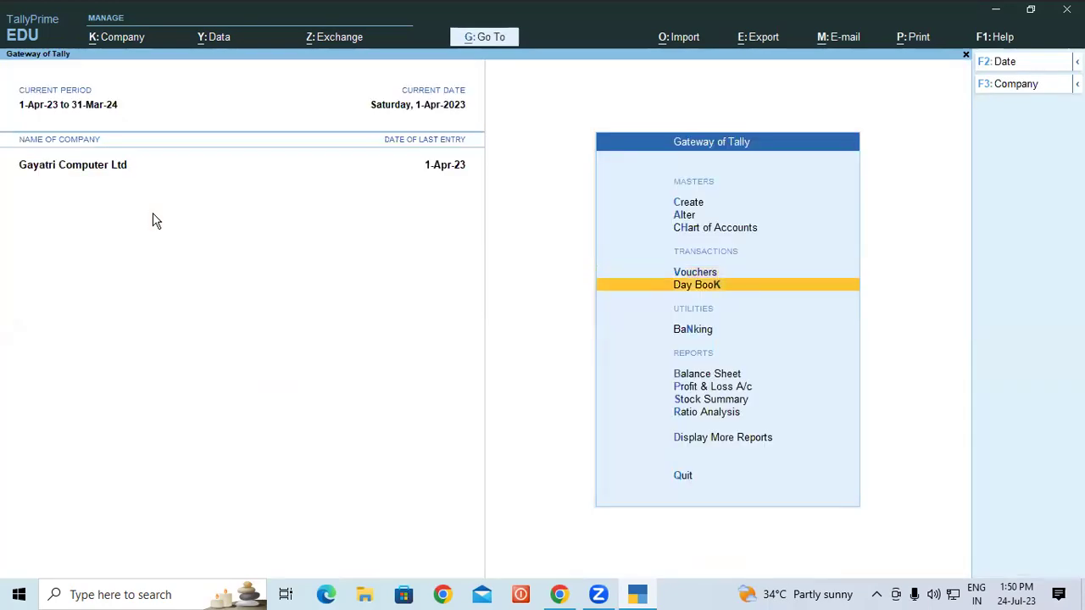
pyautogui.press('Return')
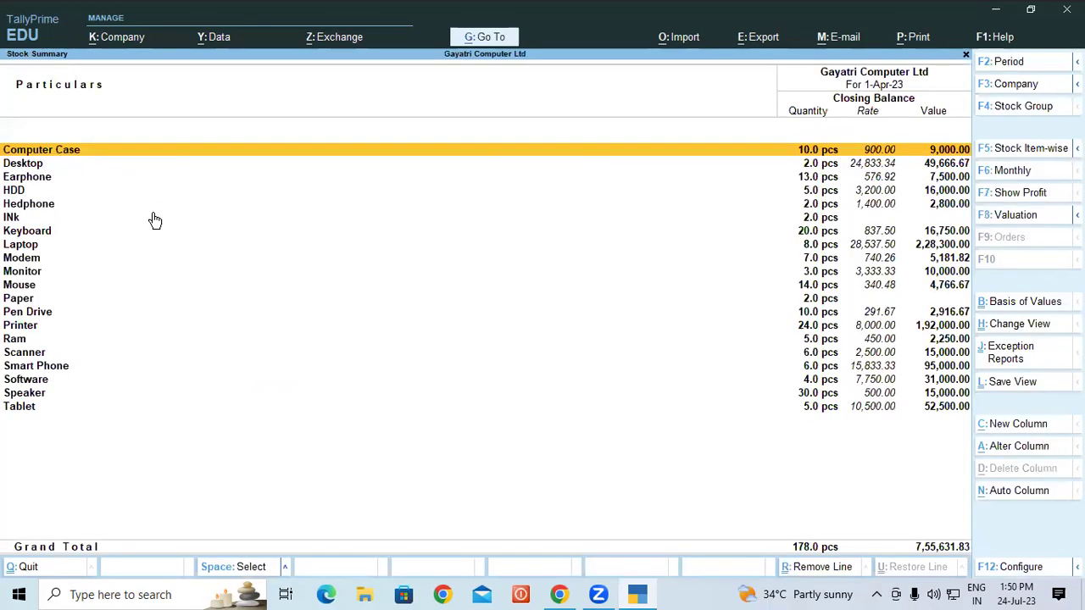
pyautogui.press('Down')
pyautogui.press('Return')
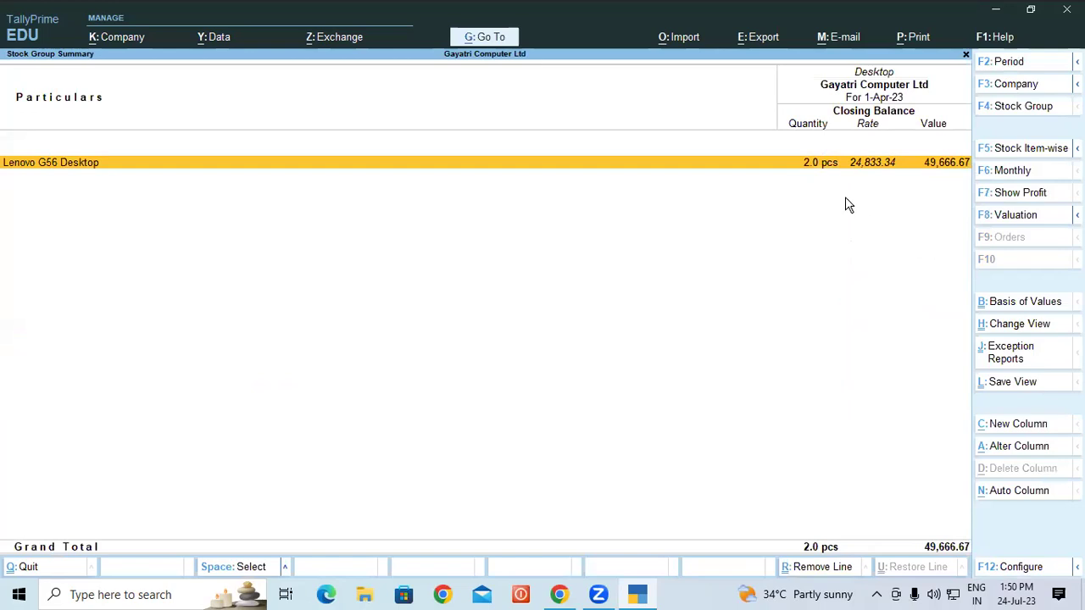
pyautogui.press('Escape')
pyautogui.press('Escape')
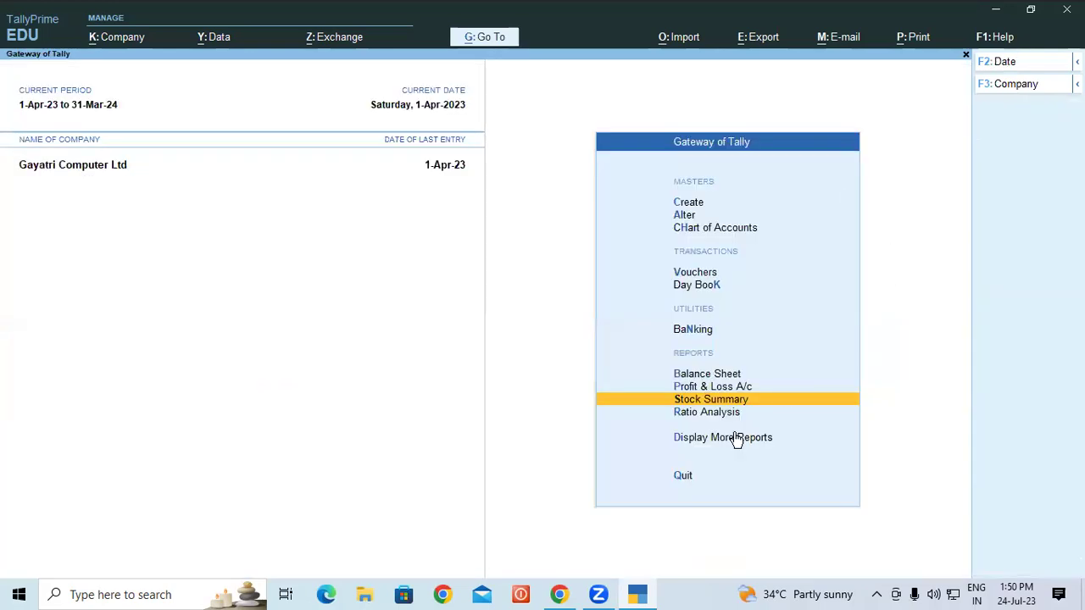
# - Switch to the PDF in Chrome and read the navigation path to the GSTR1 report on page 68
pyautogui.click(559, 594)
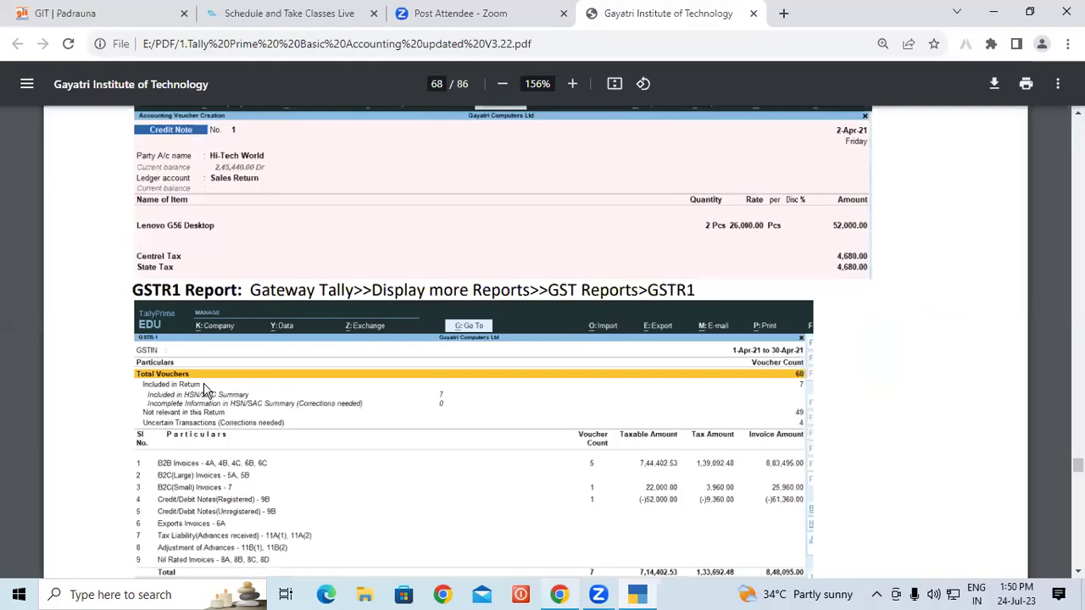
pyautogui.moveTo(251, 292); pyautogui.dragTo(468, 297)
pyautogui.moveTo(539, 293); pyautogui.dragTo(738, 296)
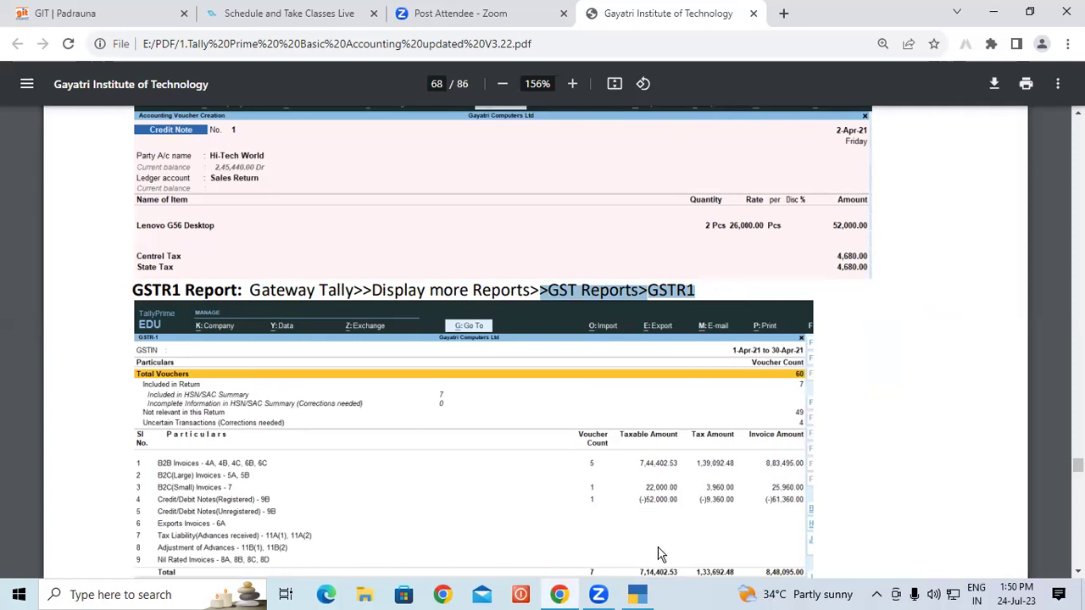
# - Switch to TallyPrime, open the GSTR-1 report and examine the Credit/Debit Notes(Registered) - 9B row
pyautogui.click(640, 595)
pyautogui.click(710, 447)
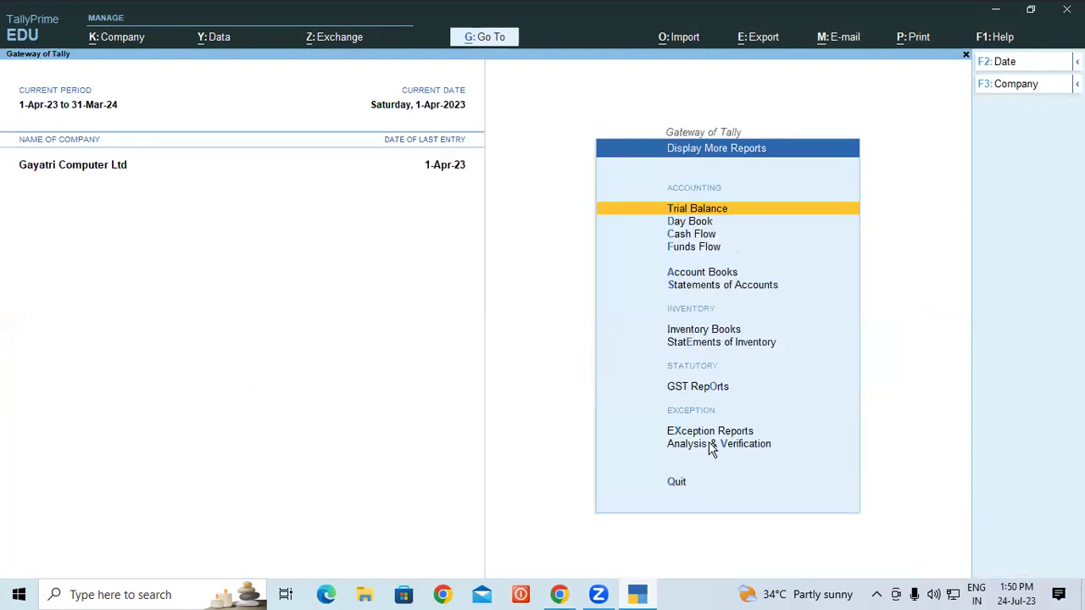
pyautogui.click(694, 387)
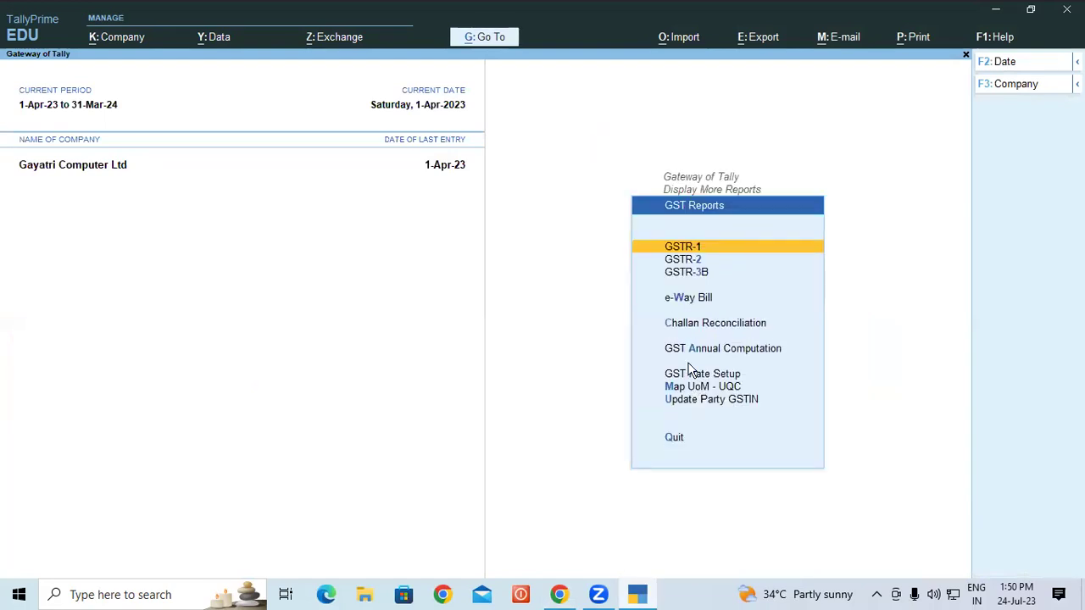
pyautogui.click(691, 247)
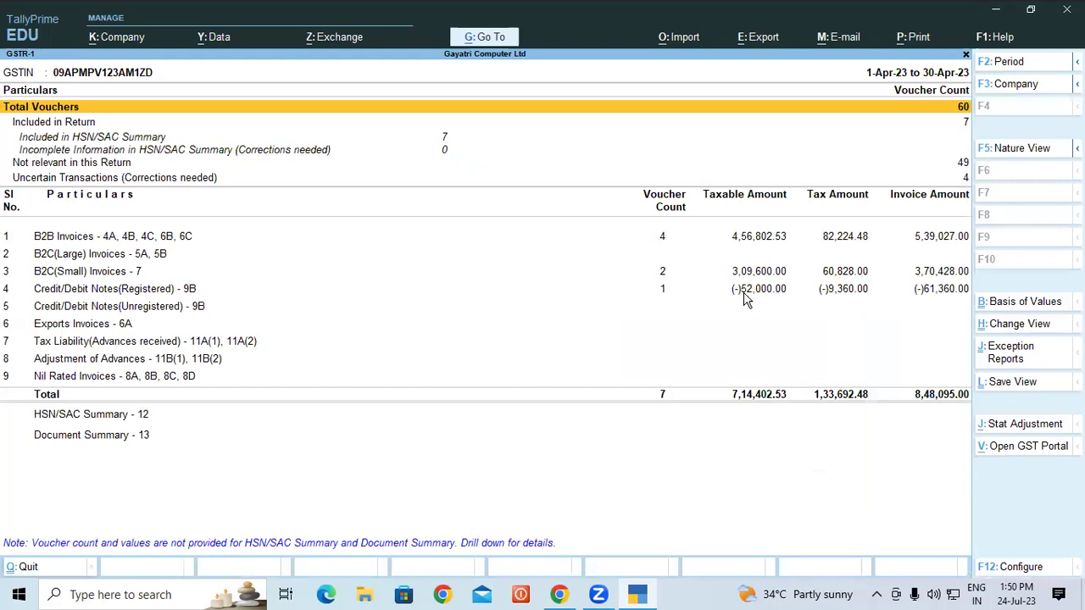
pyautogui.click(743, 290)
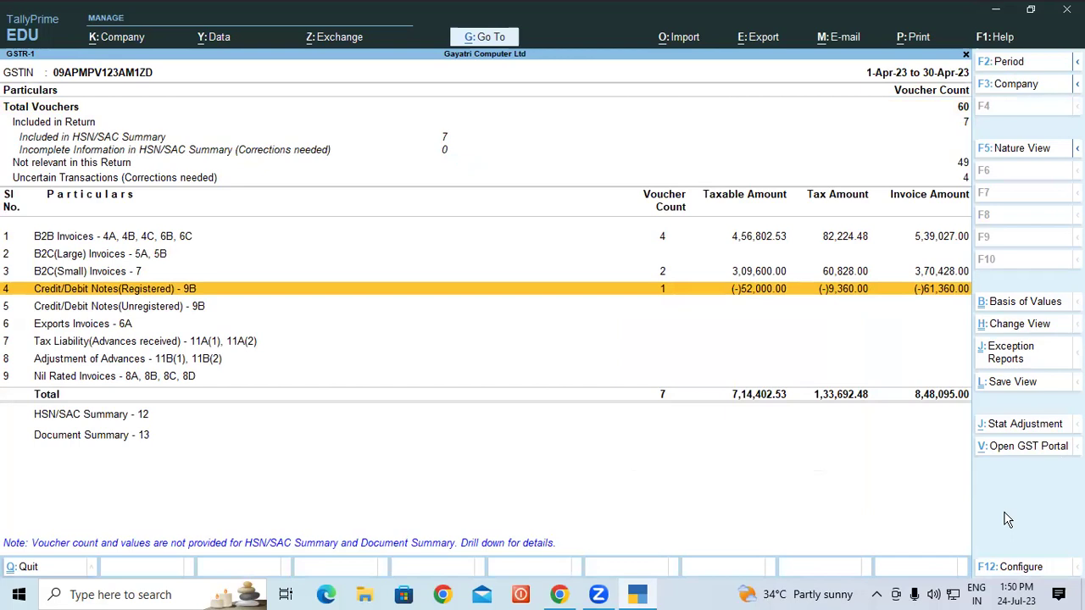
# - Switch to the PDF in Chrome and read the explanation of how the Hi-Tech World credit note affects tax liability in GSTR1
pyautogui.click(636, 599)
pyautogui.scroll(-3, 259, 359)
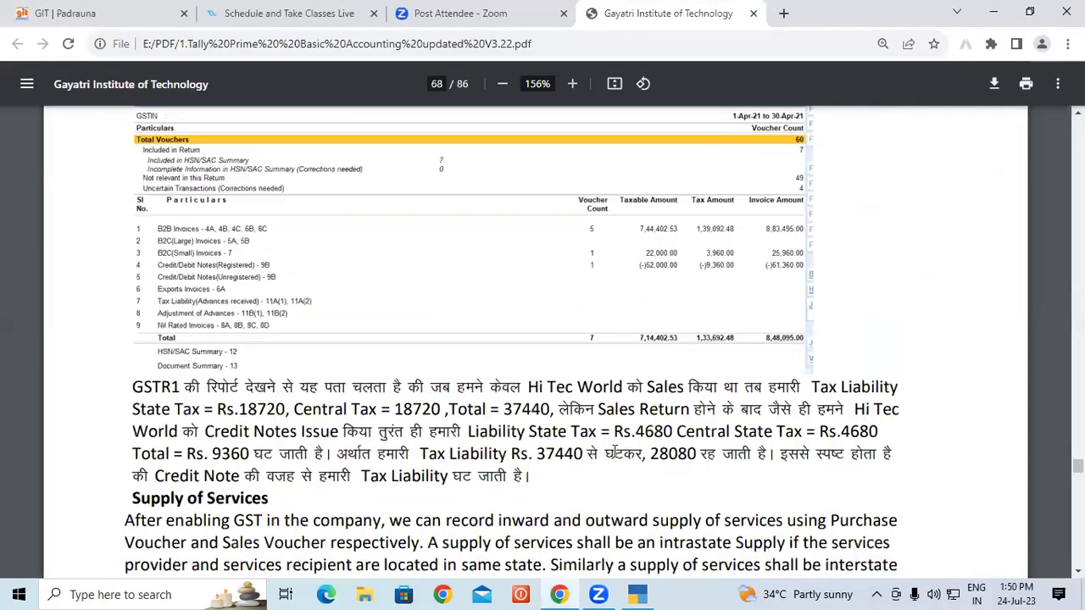
pyautogui.moveTo(133, 386); pyautogui.dragTo(706, 383)
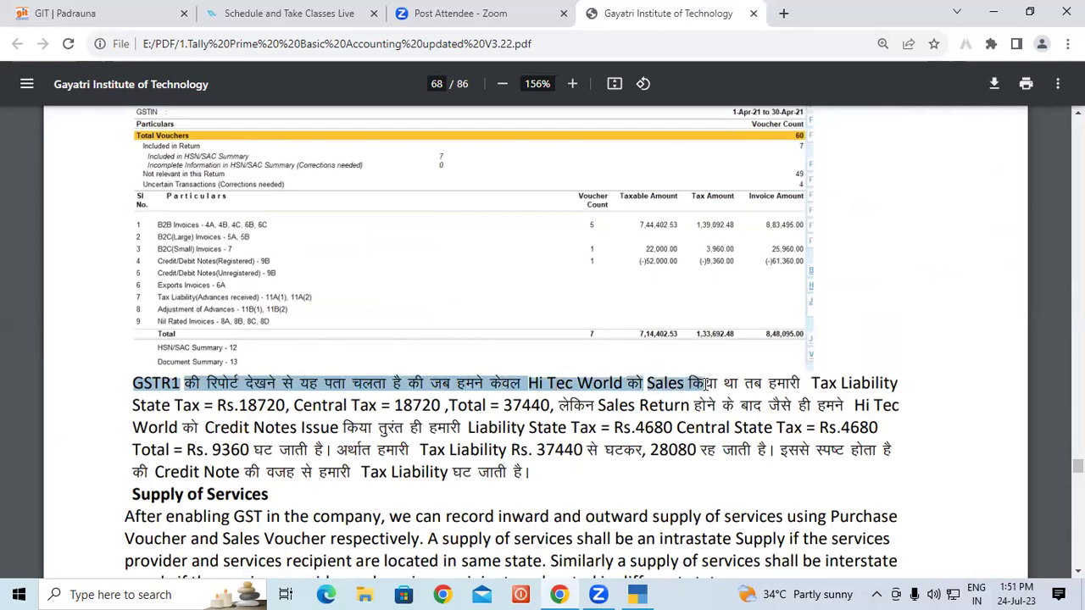
pyautogui.click(837, 378)
pyautogui.moveTo(133, 400); pyautogui.dragTo(717, 469)
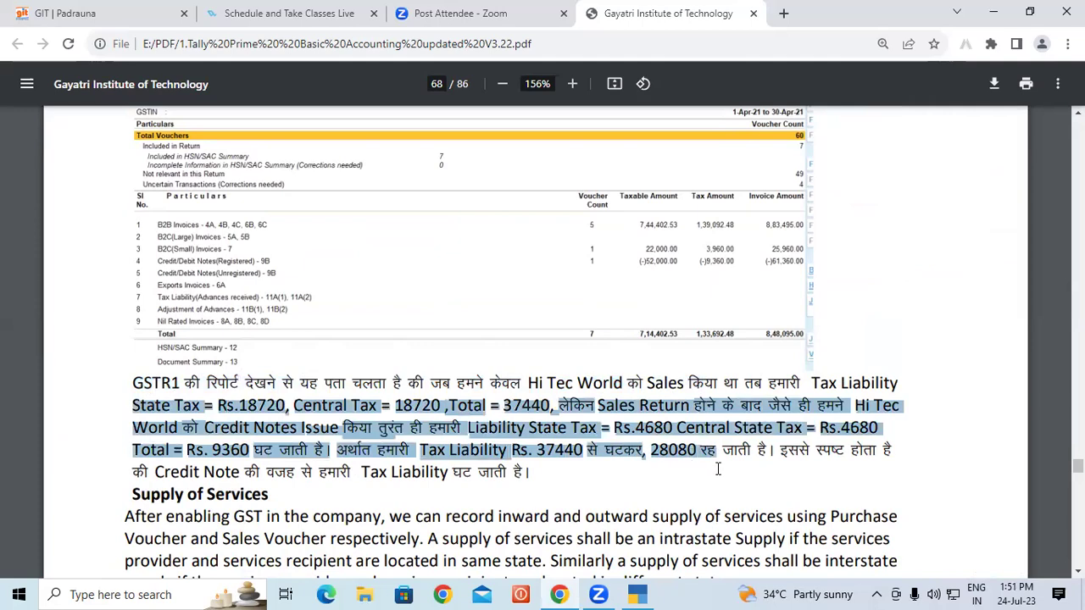
pyautogui.moveTo(551, 467); pyautogui.dragTo(275, 386)
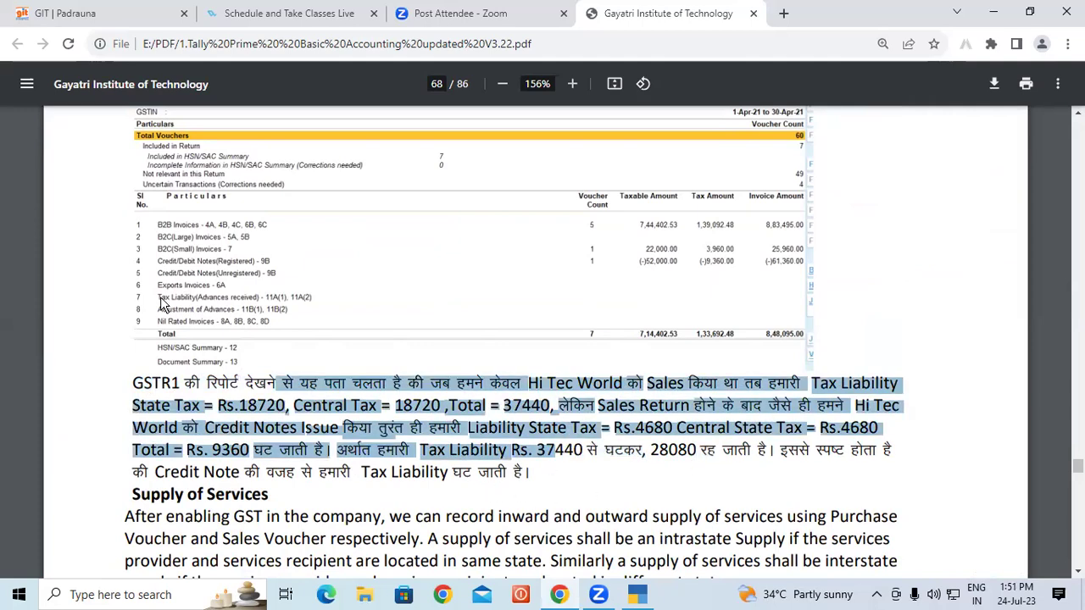
# - Look at the Supply of Services section at the end of page 68 in the PDF
pyautogui.scroll(-3, 163, 303)
pyautogui.moveTo(134, 256); pyautogui.dragTo(279, 253)
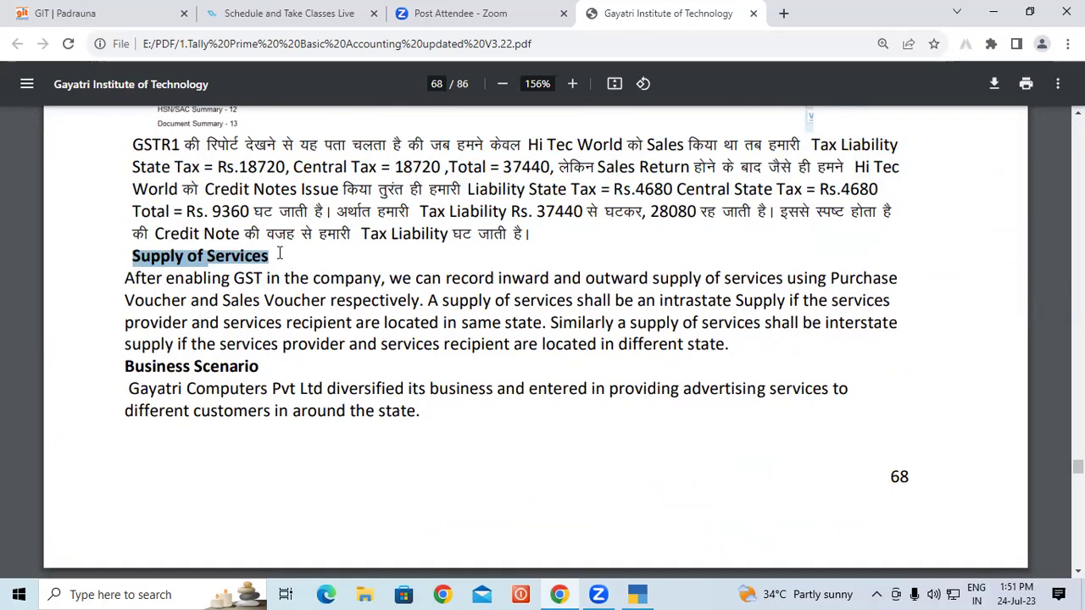
pyautogui.click(279, 254)
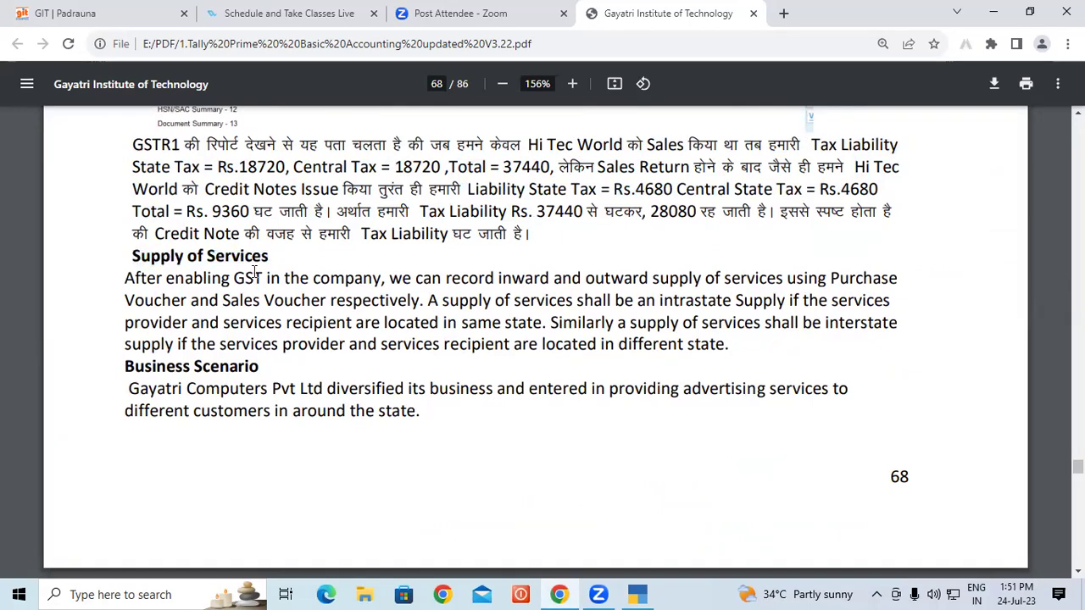
pyautogui.click(478, 594)
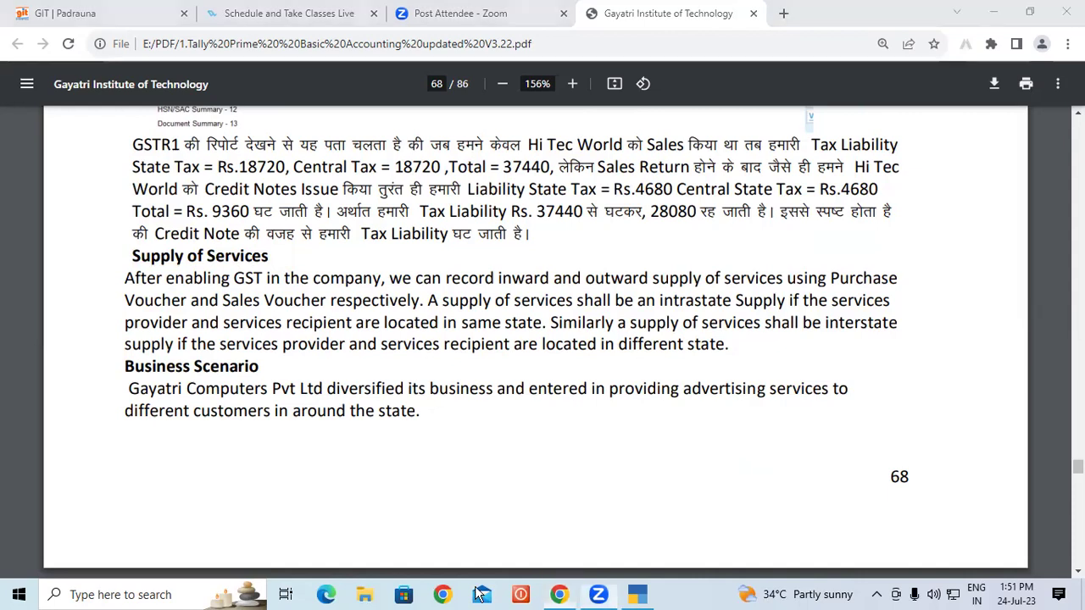